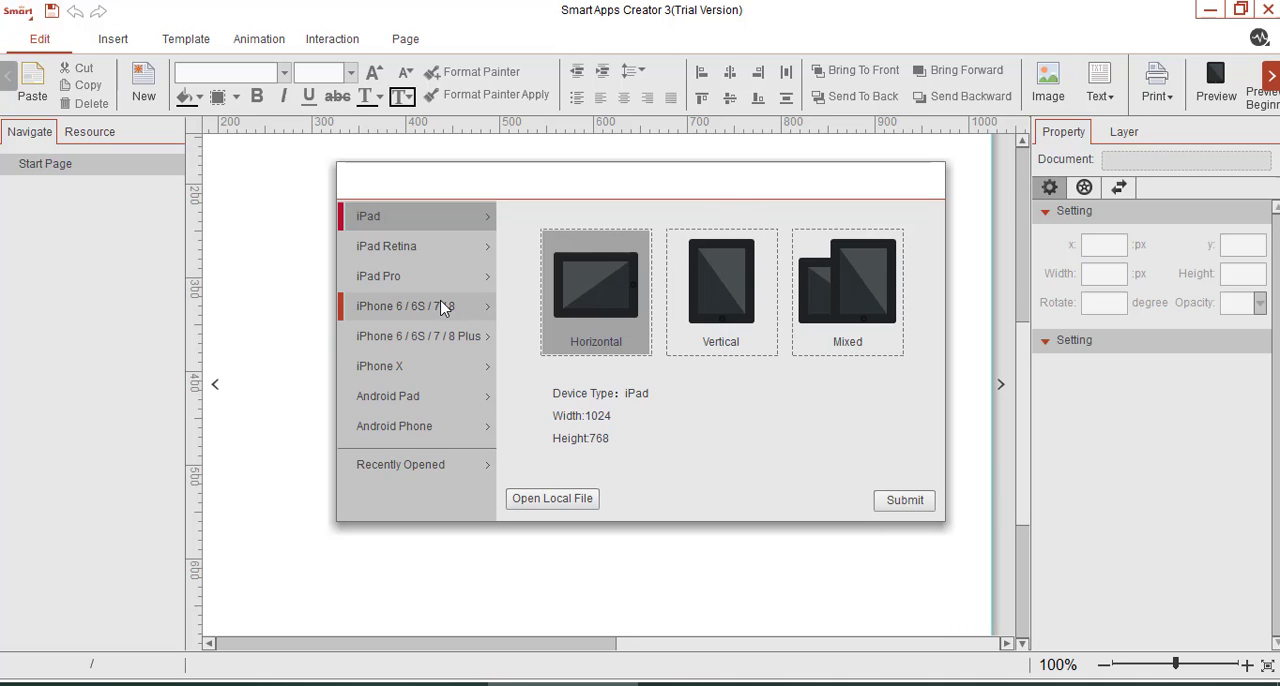
pyautogui.click(431, 247)
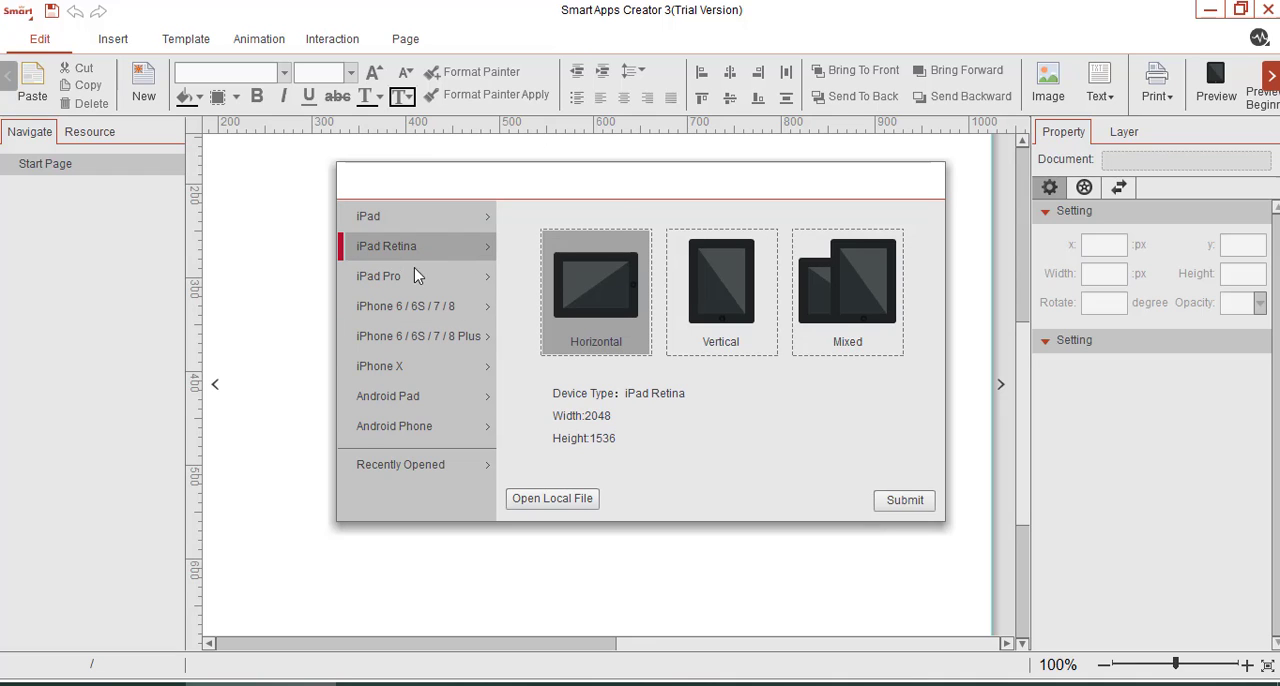
pyautogui.click(415, 278)
pyautogui.click(418, 309)
pyautogui.click(420, 334)
pyautogui.click(416, 277)
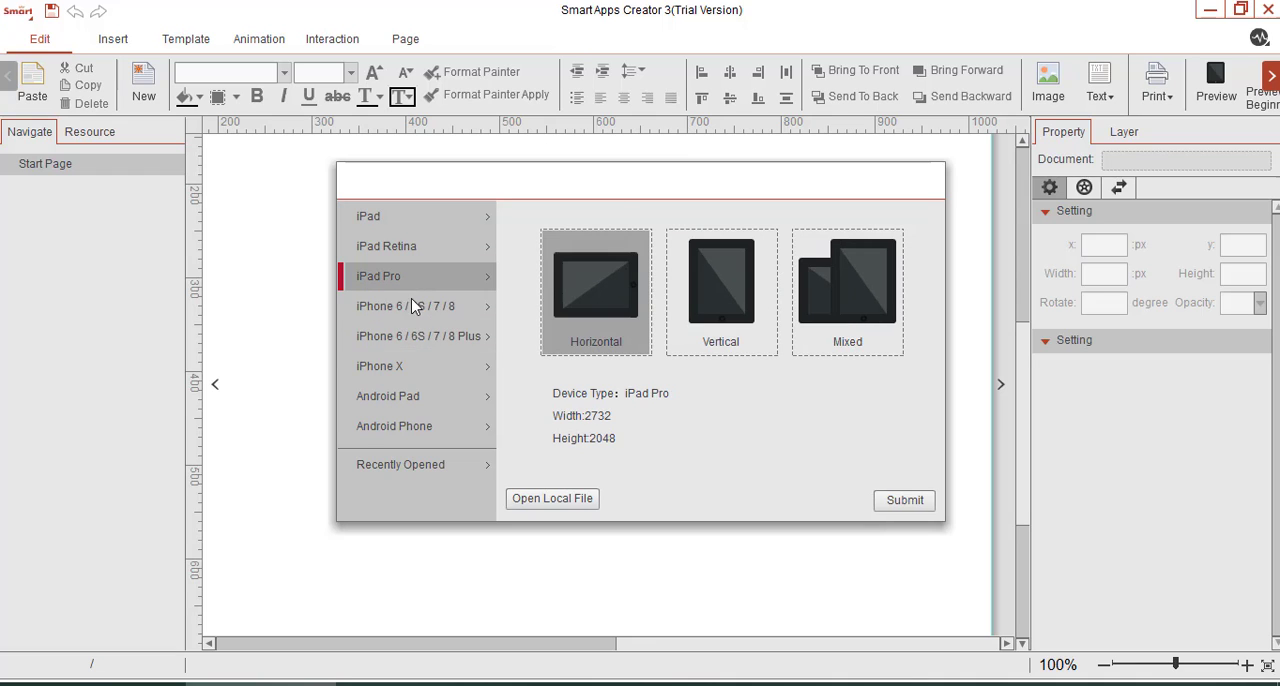
pyautogui.click(428, 364)
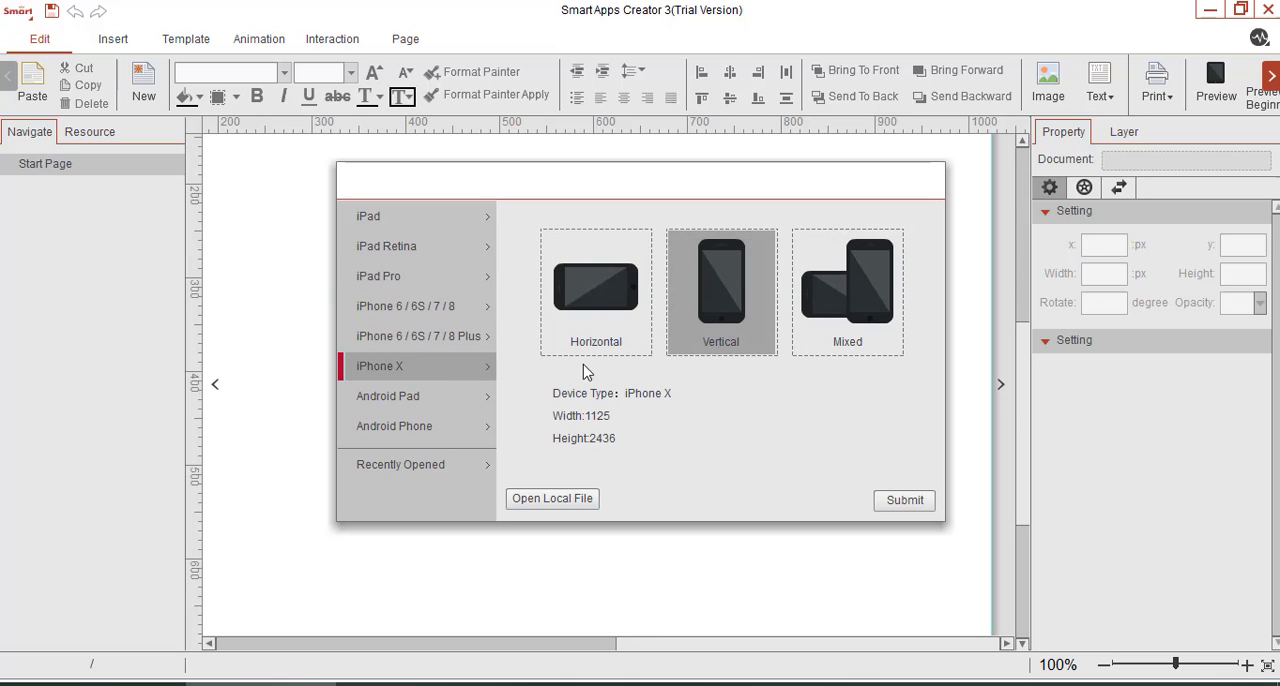
# Create a new vertical Android Phone project with a 1080 by 1920 page.
pyautogui.click(435, 428)
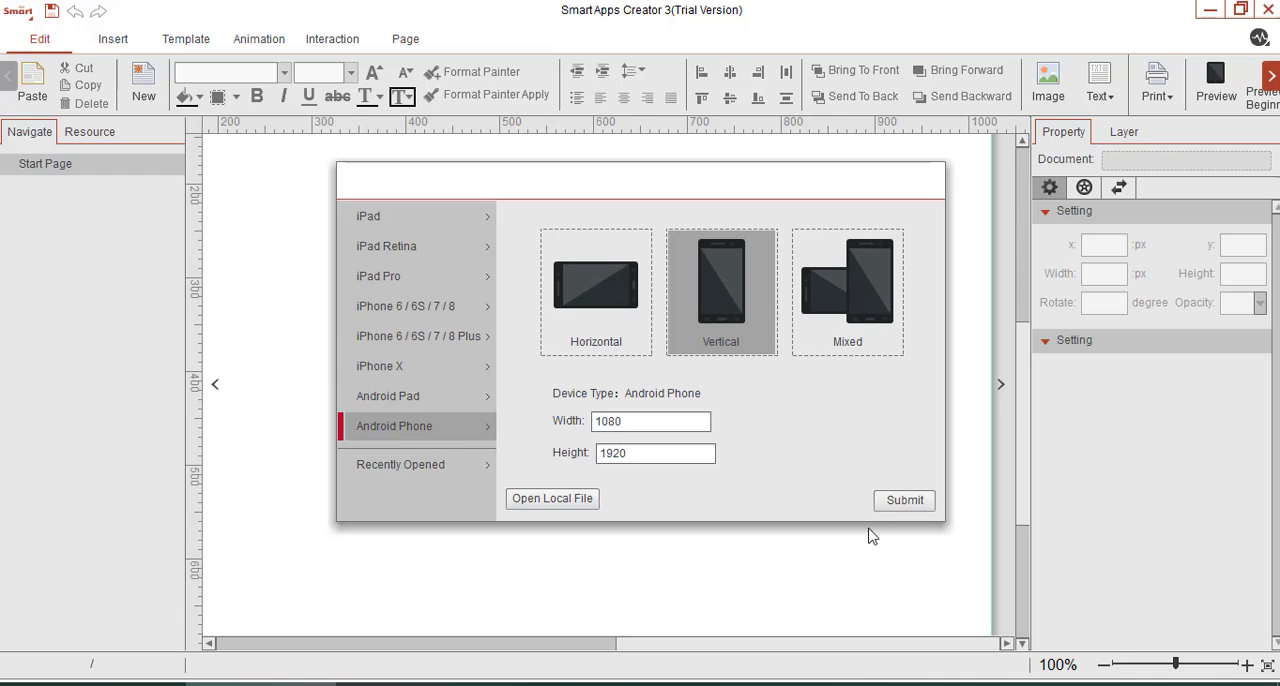
pyautogui.click(902, 500)
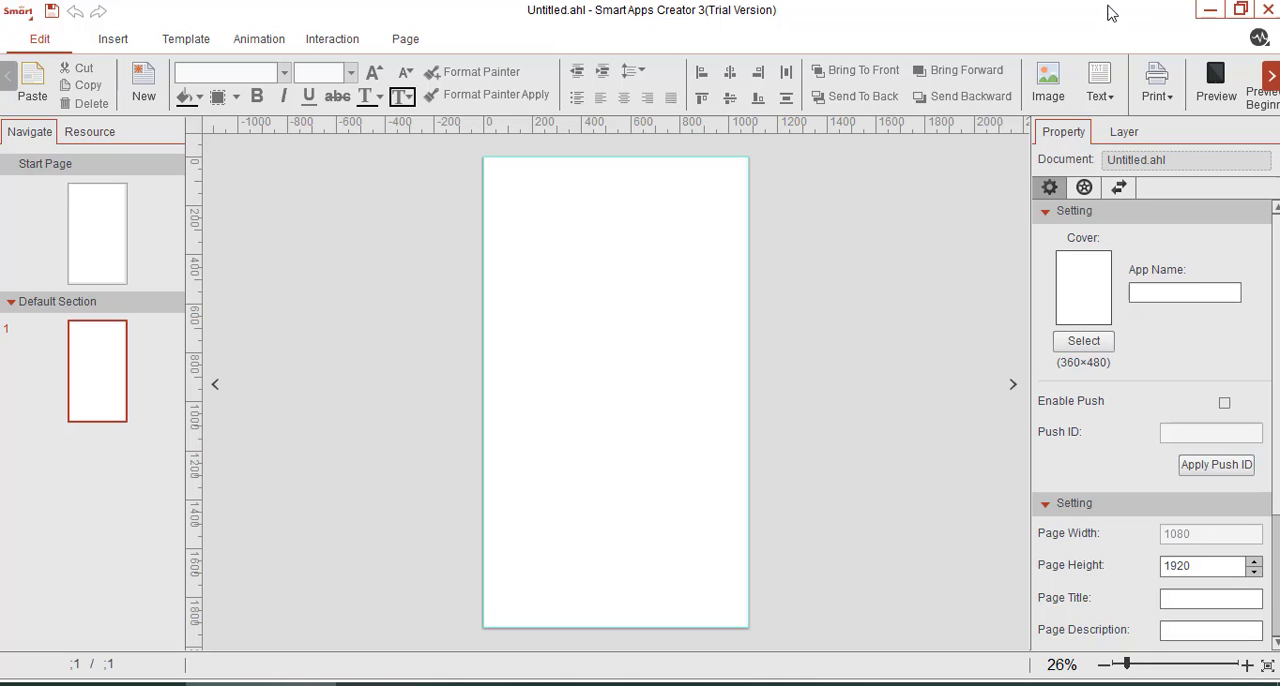
pyautogui.click(1211, 10)
# Insert the image physics.png from the Downloads folder onto the Start Page.
pyautogui.click(81, 235)
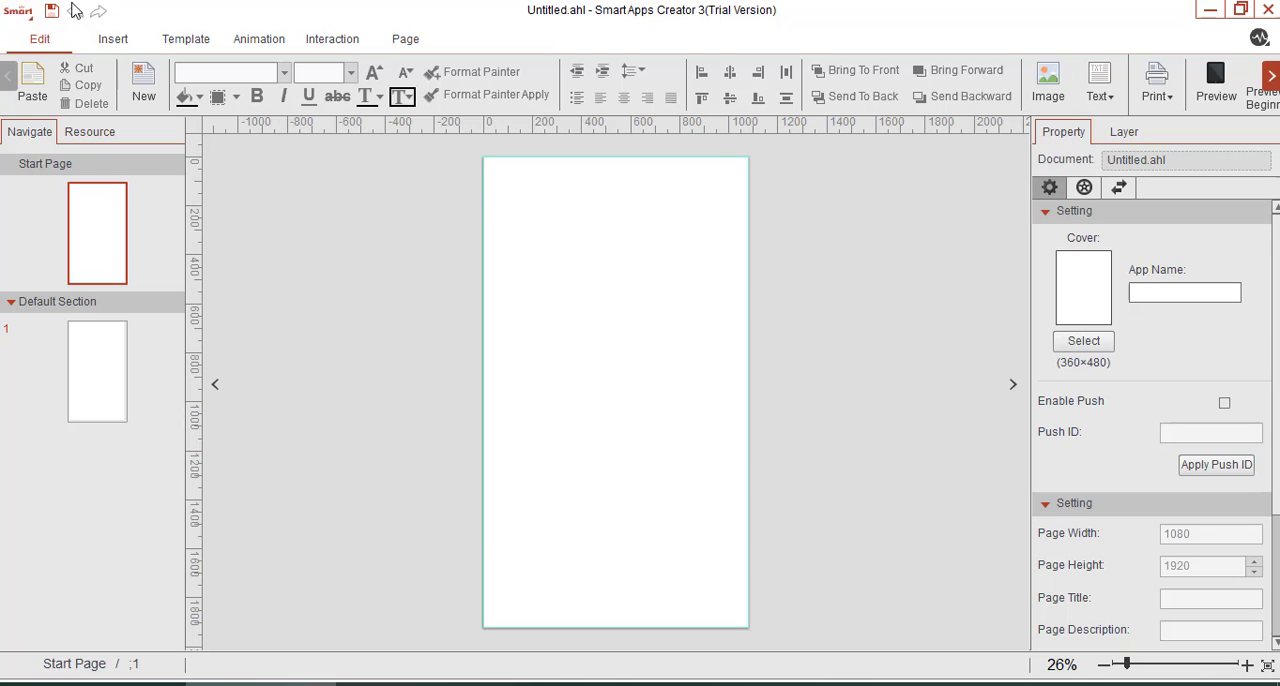
pyautogui.click(112, 42)
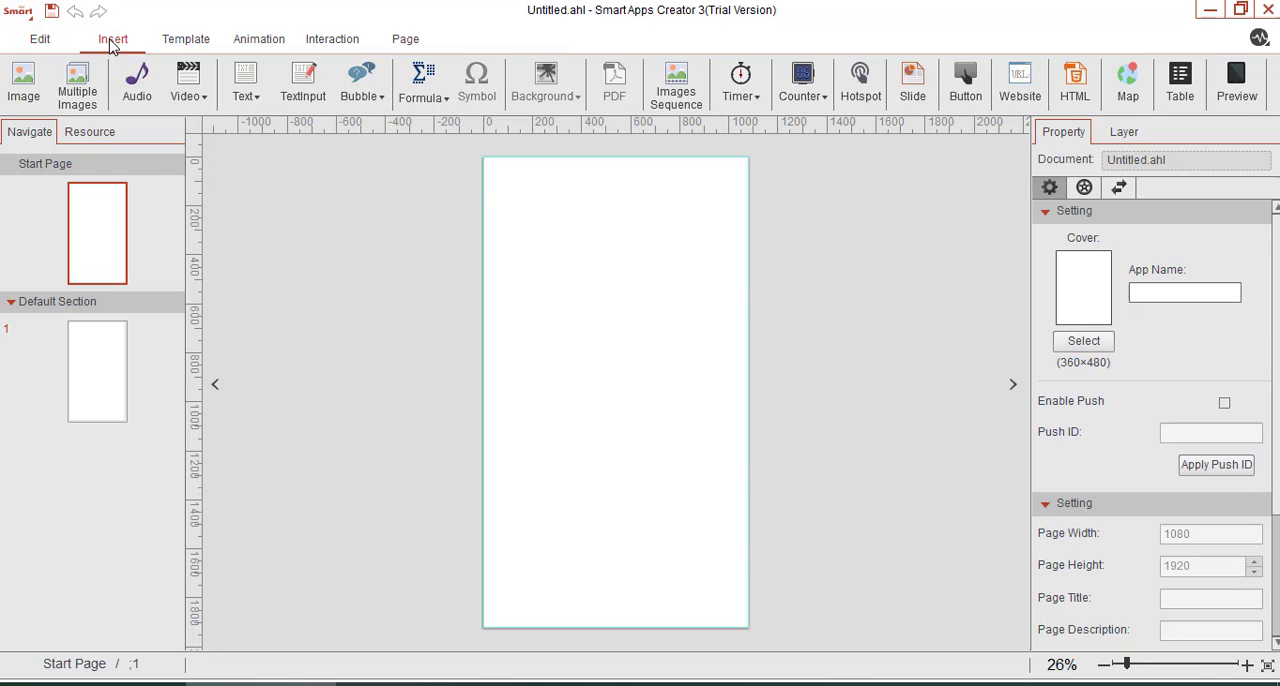
pyautogui.click(39, 68)
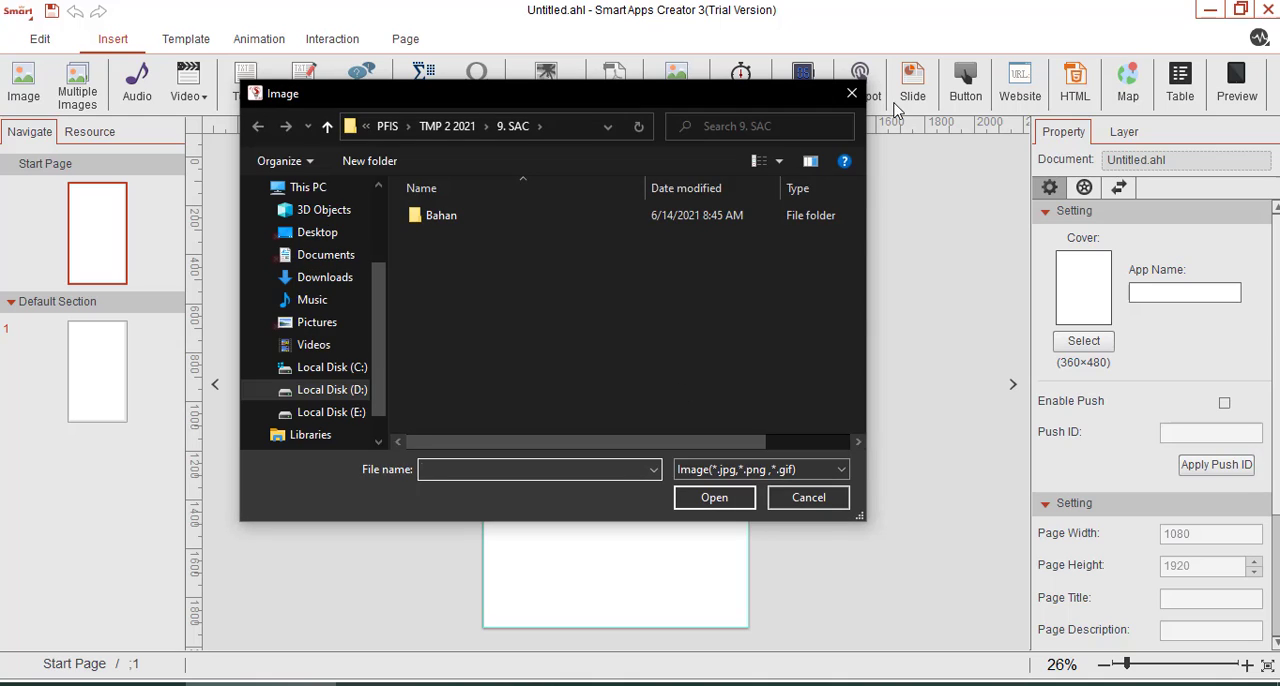
pyautogui.click(345, 284)
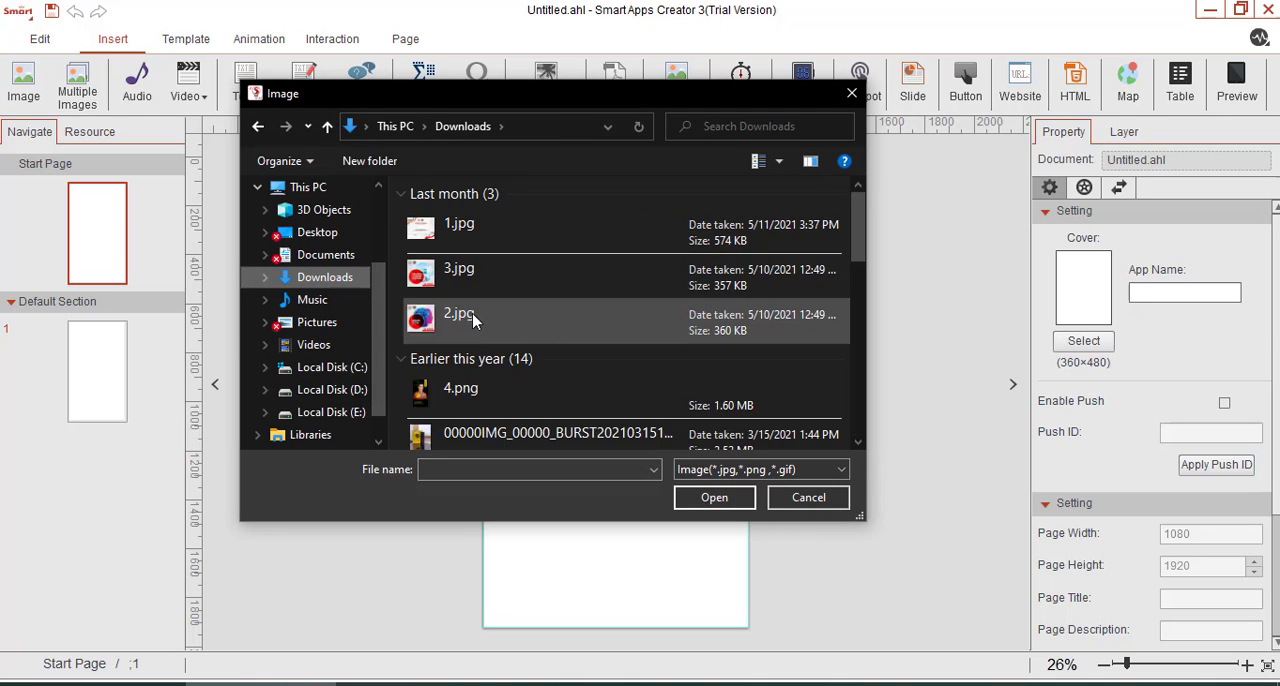
pyautogui.scroll(-3, 471, 329)
pyautogui.scroll(-1, 471, 395)
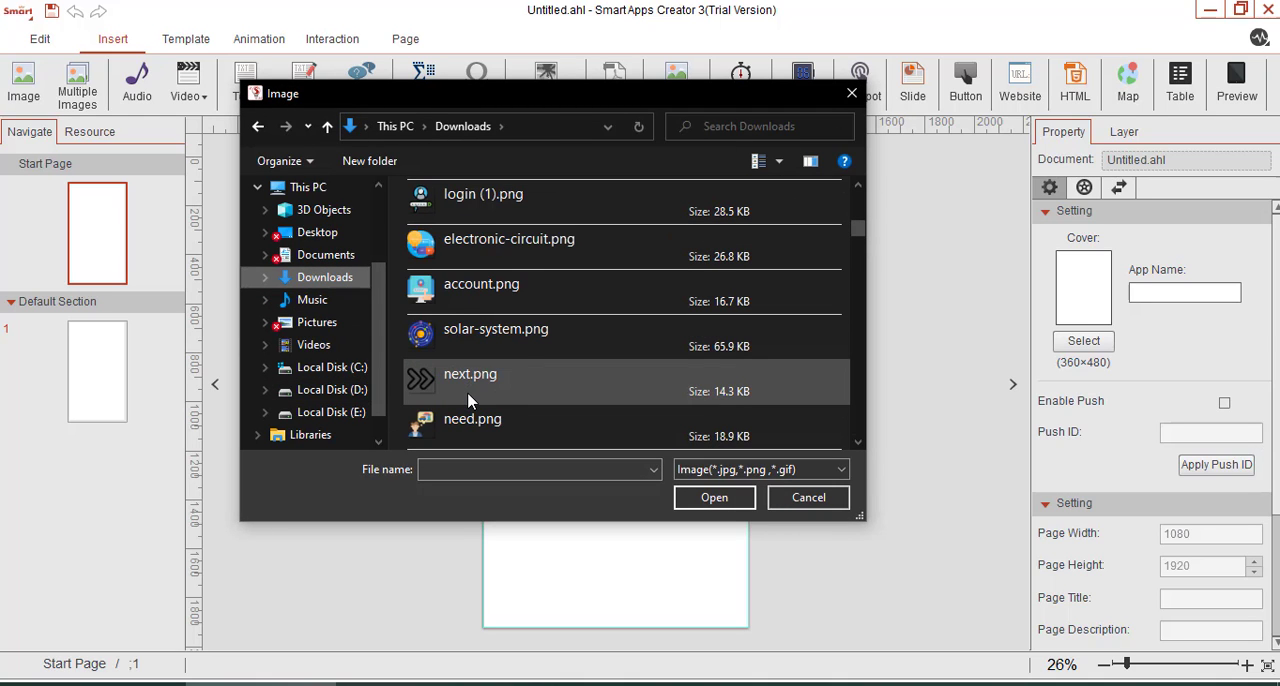
pyautogui.scroll(-1, 470, 399)
pyautogui.scroll(-2, 480, 385)
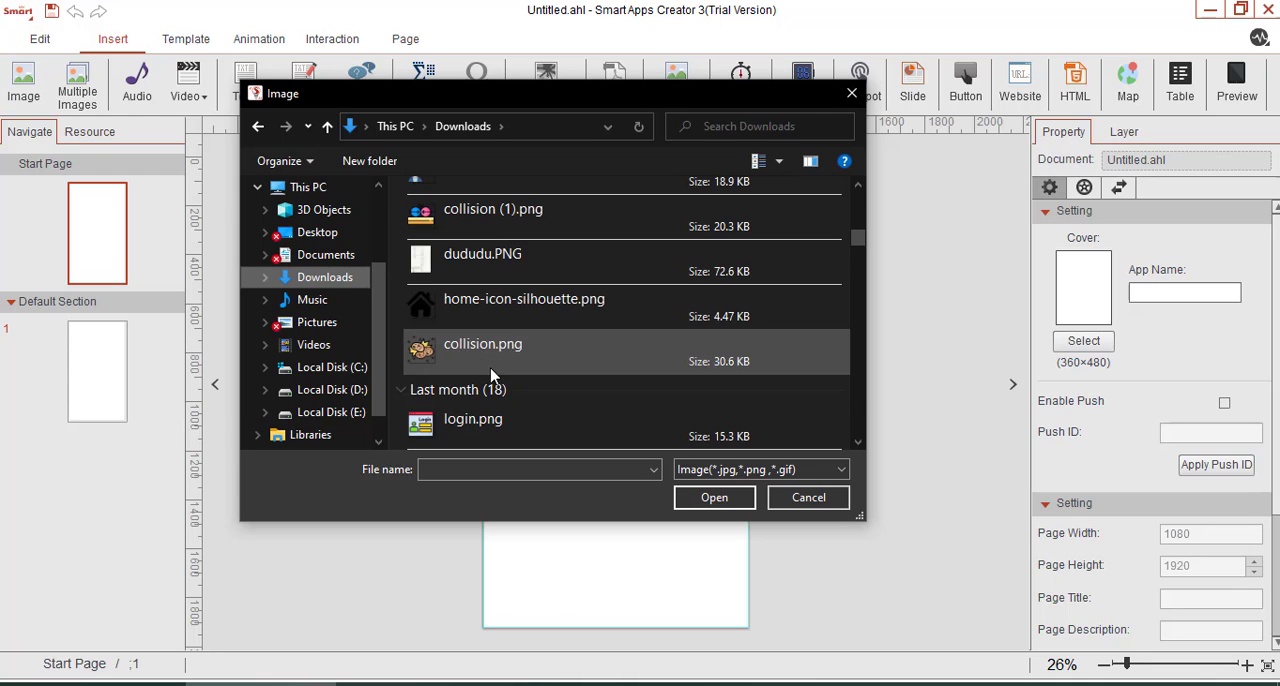
pyautogui.click(513, 345)
pyautogui.click(722, 499)
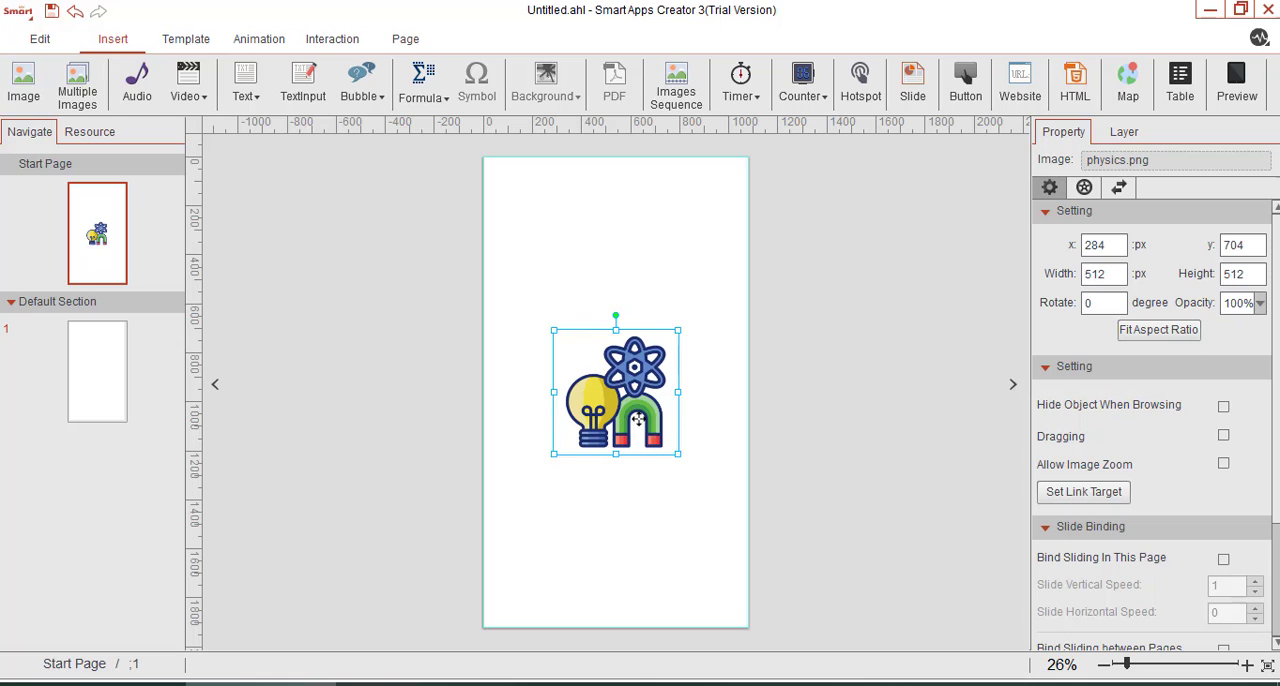
# Shrink the physics image to about 286 by 286 px and place it near the page centre, at about x 405, y 762.
pyautogui.moveTo(639, 431); pyautogui.dragTo(634, 393)
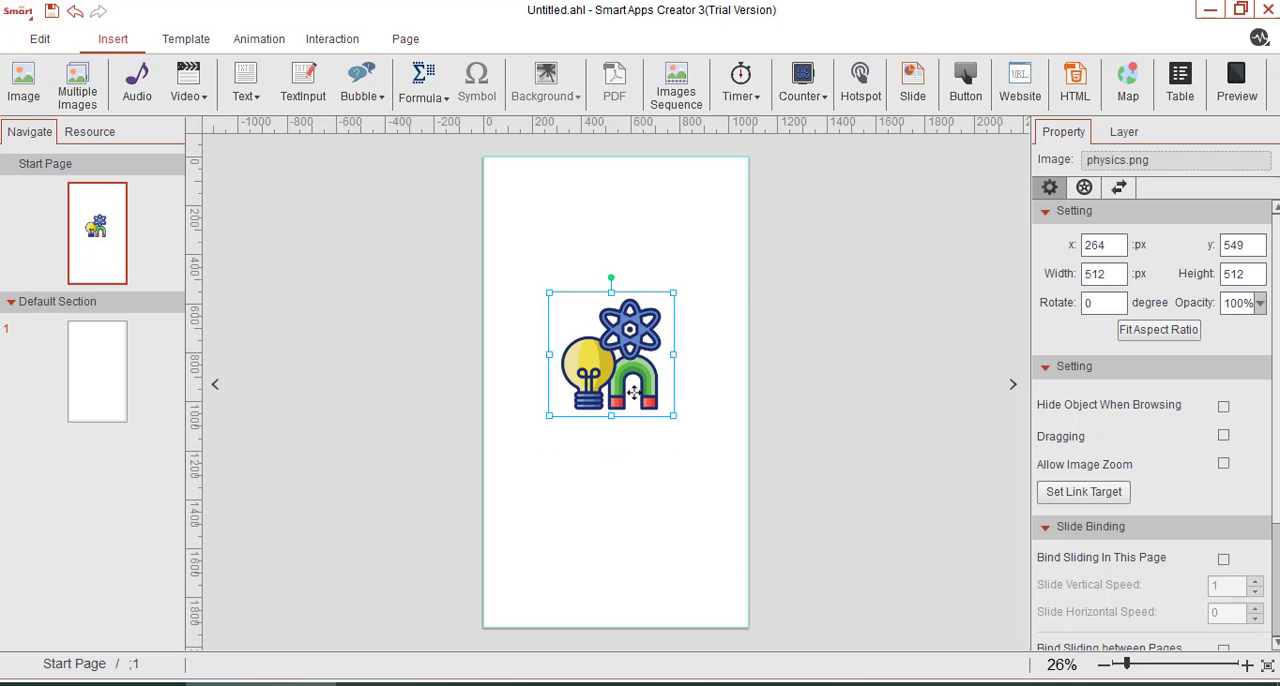
pyautogui.moveTo(602, 342); pyautogui.dragTo(661, 403)
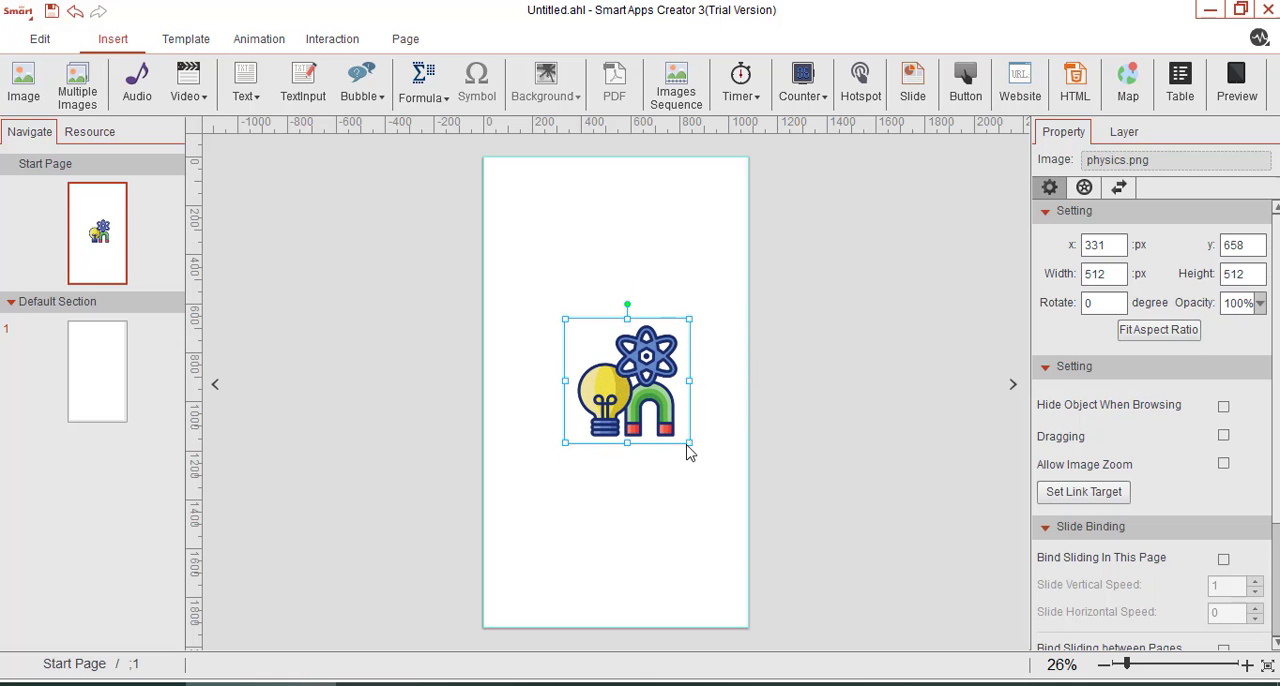
pyautogui.moveTo(687, 442)
pyautogui.mouseDown()
pyautogui.moveTo(659, 414)
pyautogui.moveTo(674, 428)
pyautogui.mouseUp()
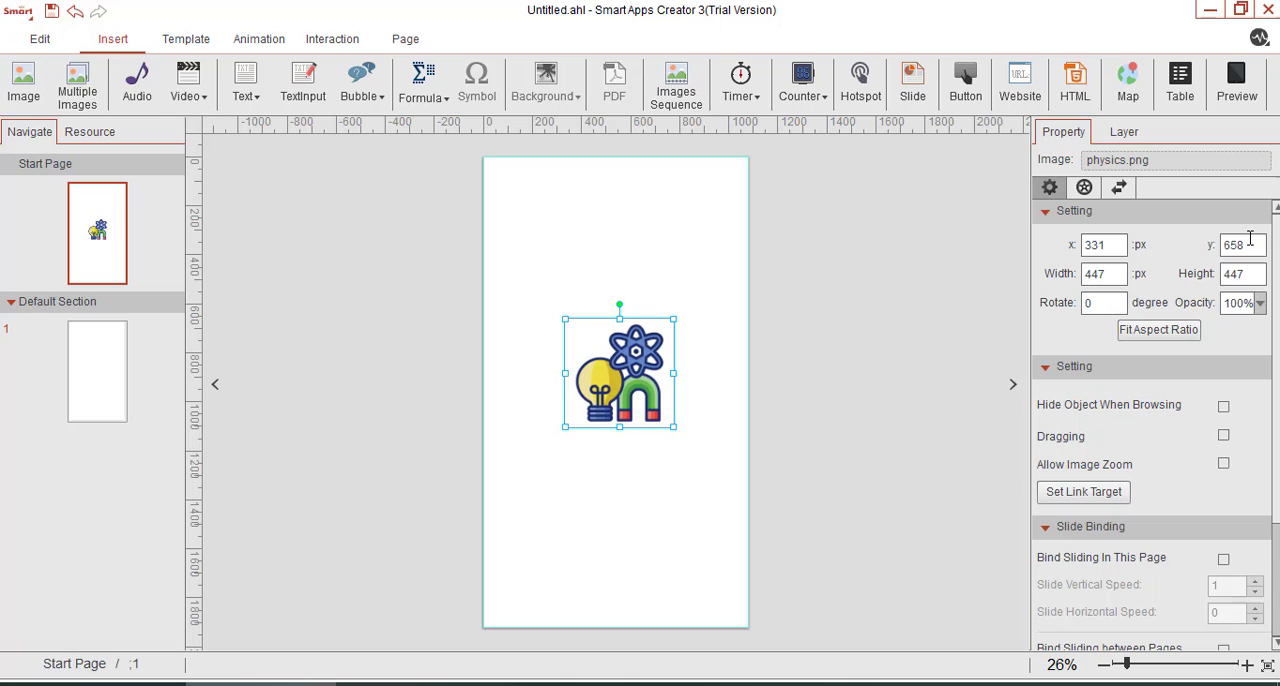
pyautogui.moveTo(613, 404)
pyautogui.mouseDown()
pyautogui.moveTo(616, 422)
pyautogui.moveTo(672, 440)
pyautogui.moveTo(636, 404)
pyautogui.mouseUp()
pyautogui.moveTo(613, 358); pyautogui.dragTo(631, 367)
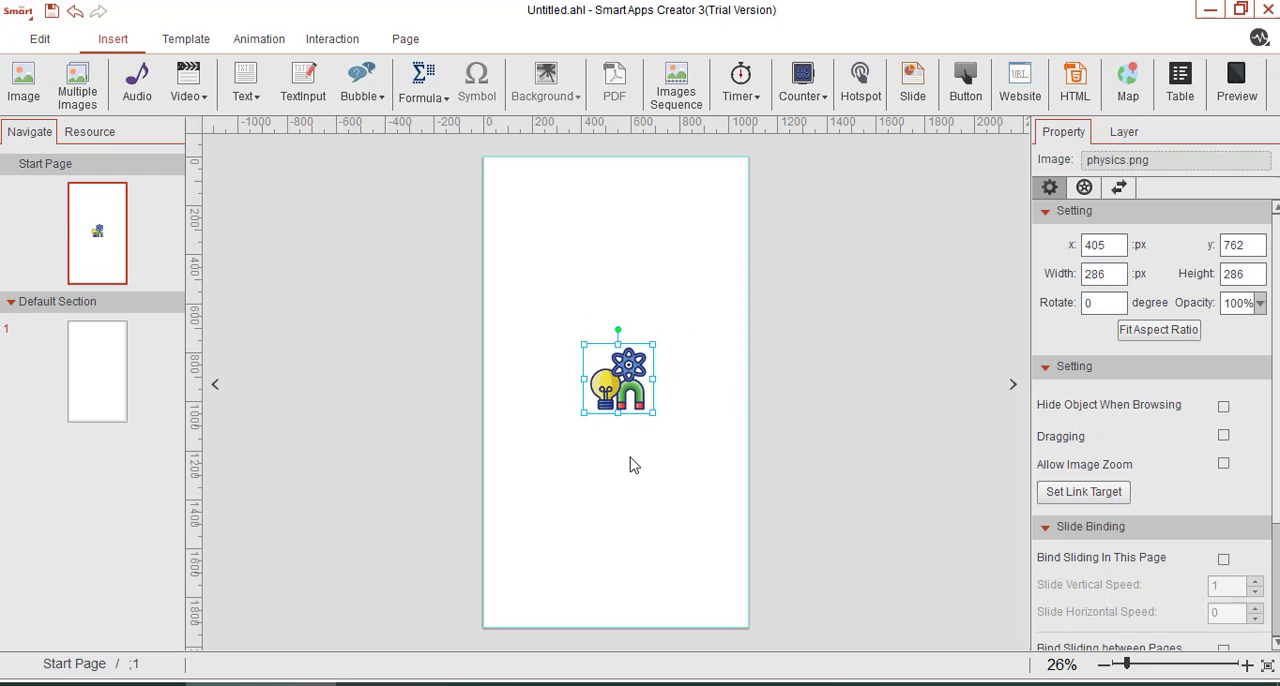
pyautogui.click(630, 464)
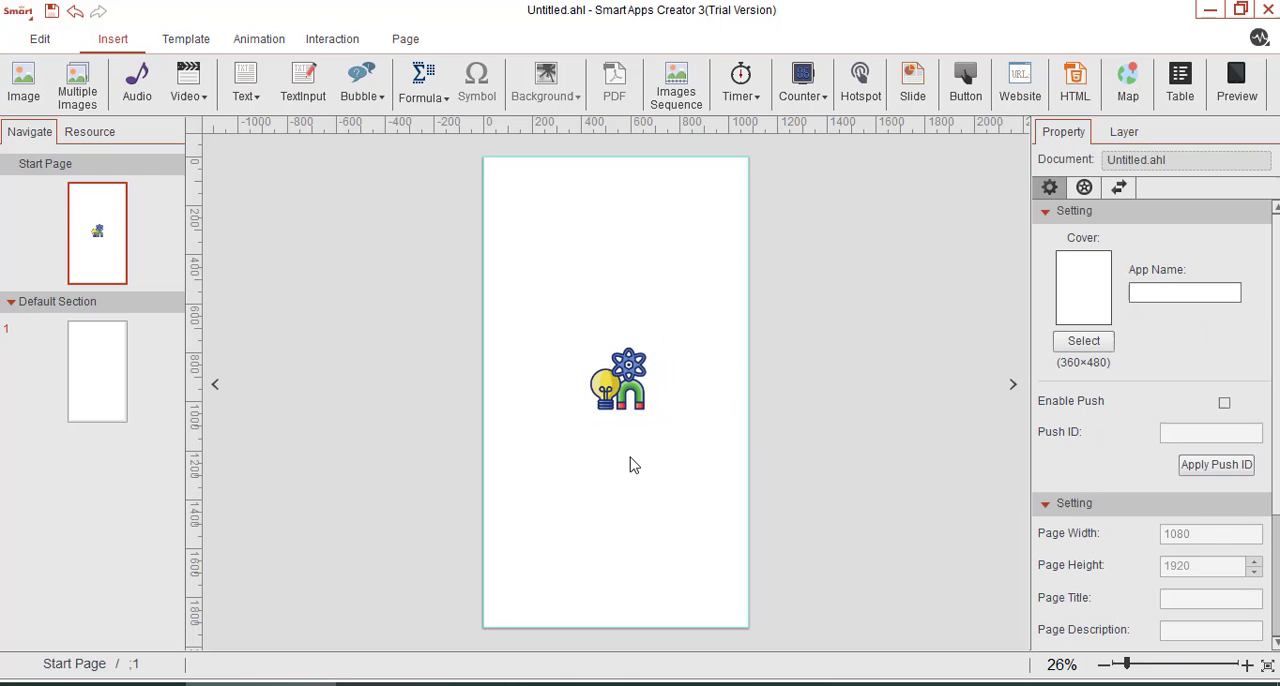
# Add a text box below the physics image, at about x 425, y 1080, containing "Physics Education".
pyautogui.click(259, 84)
pyautogui.click(251, 123)
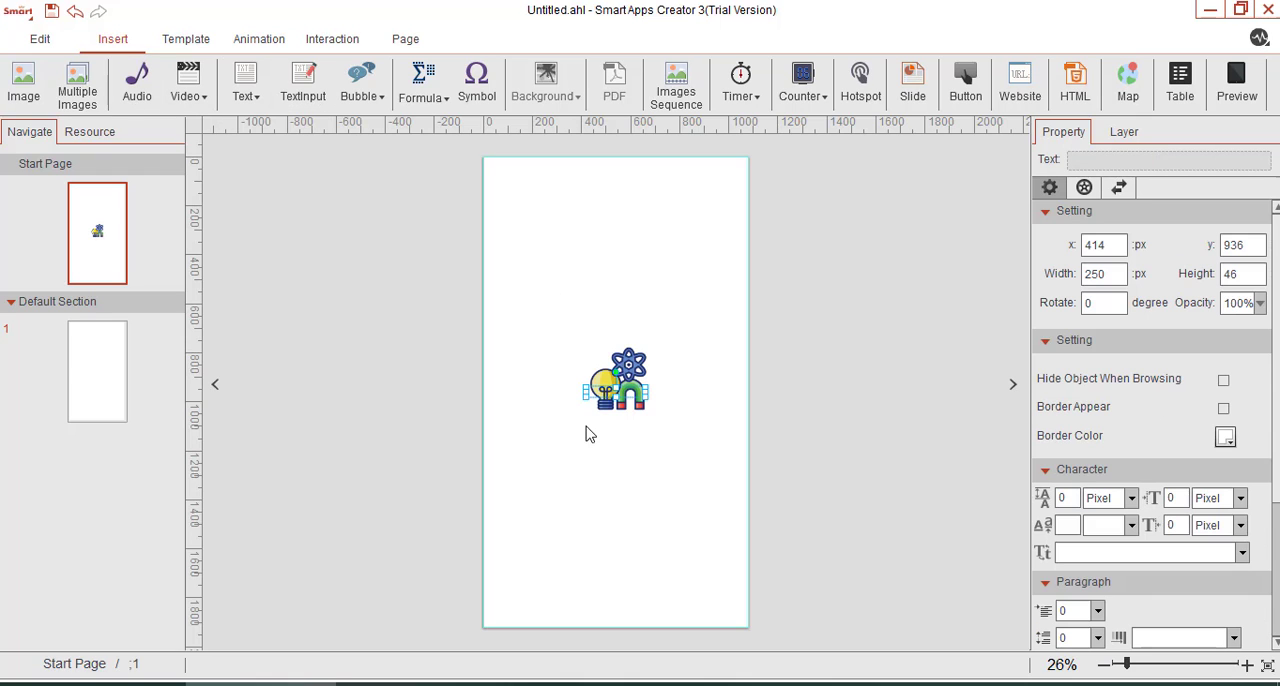
pyautogui.moveTo(625, 399); pyautogui.dragTo(632, 430)
pyautogui.click(1152, 665)
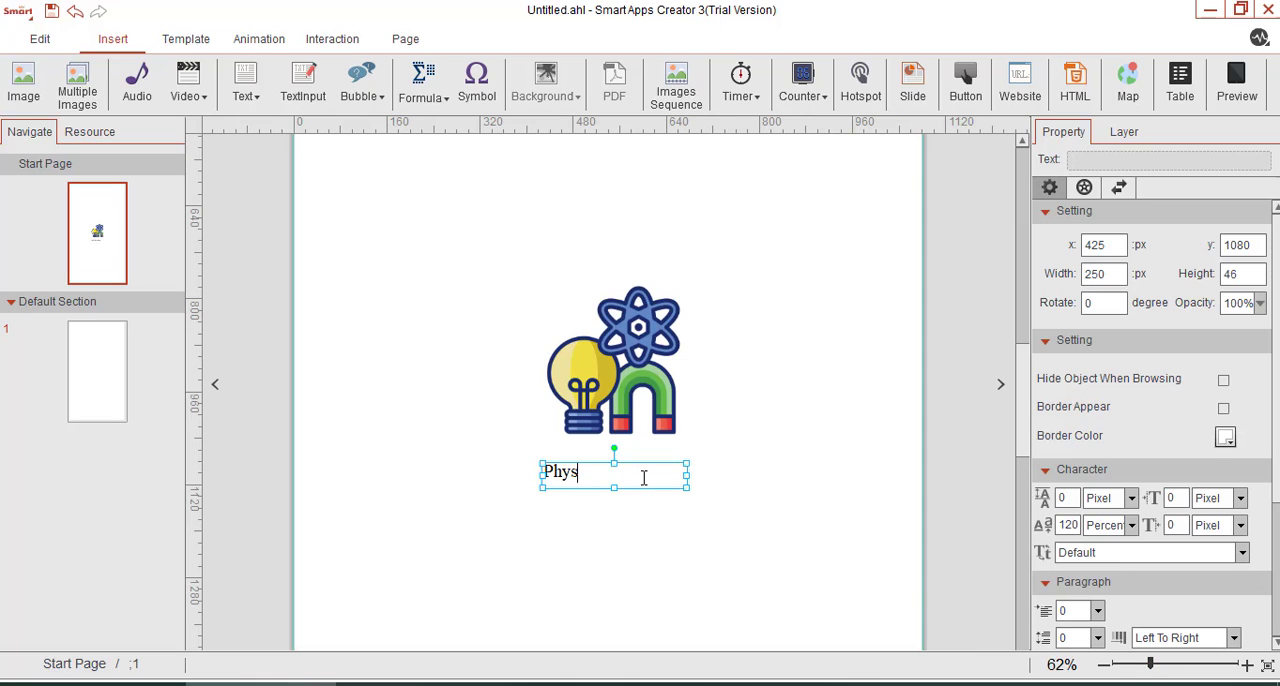
pyautogui.write('Physics Education')
pyautogui.hotkey('ctrl', 'a')
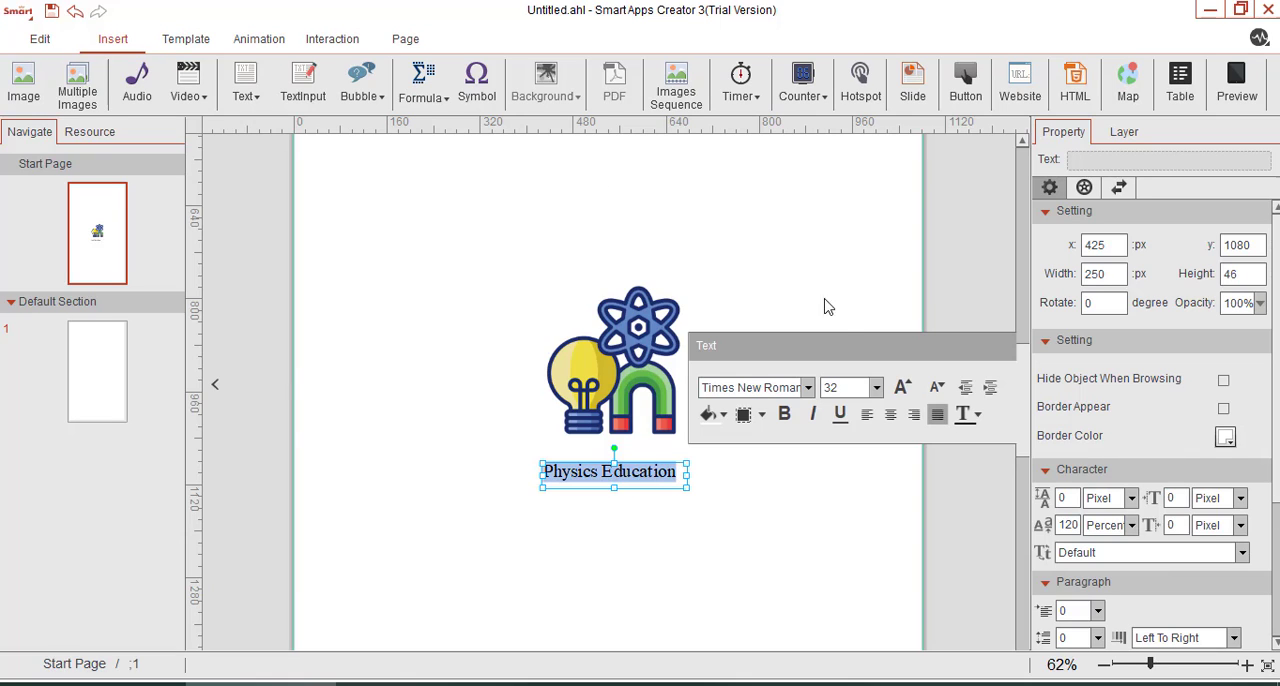
pyautogui.click(683, 497)
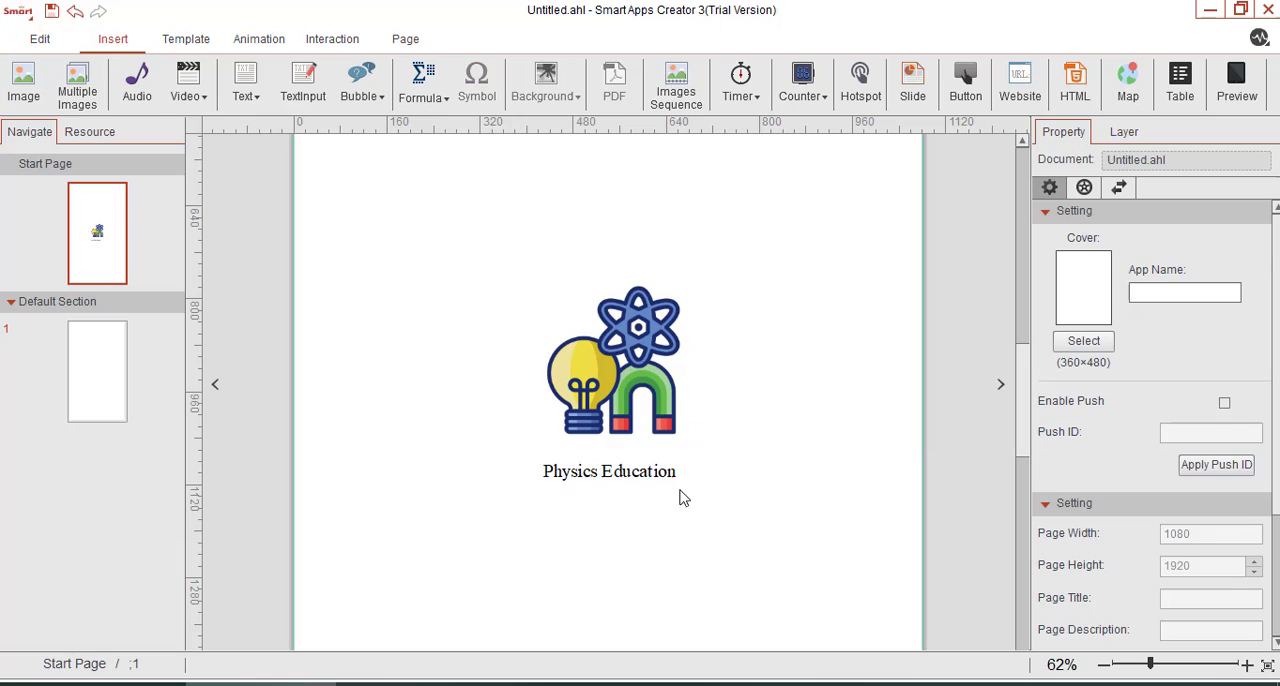
# Set the font of the whole "Physics Education" text to Roboto Black.
pyautogui.doubleClick(626, 477)
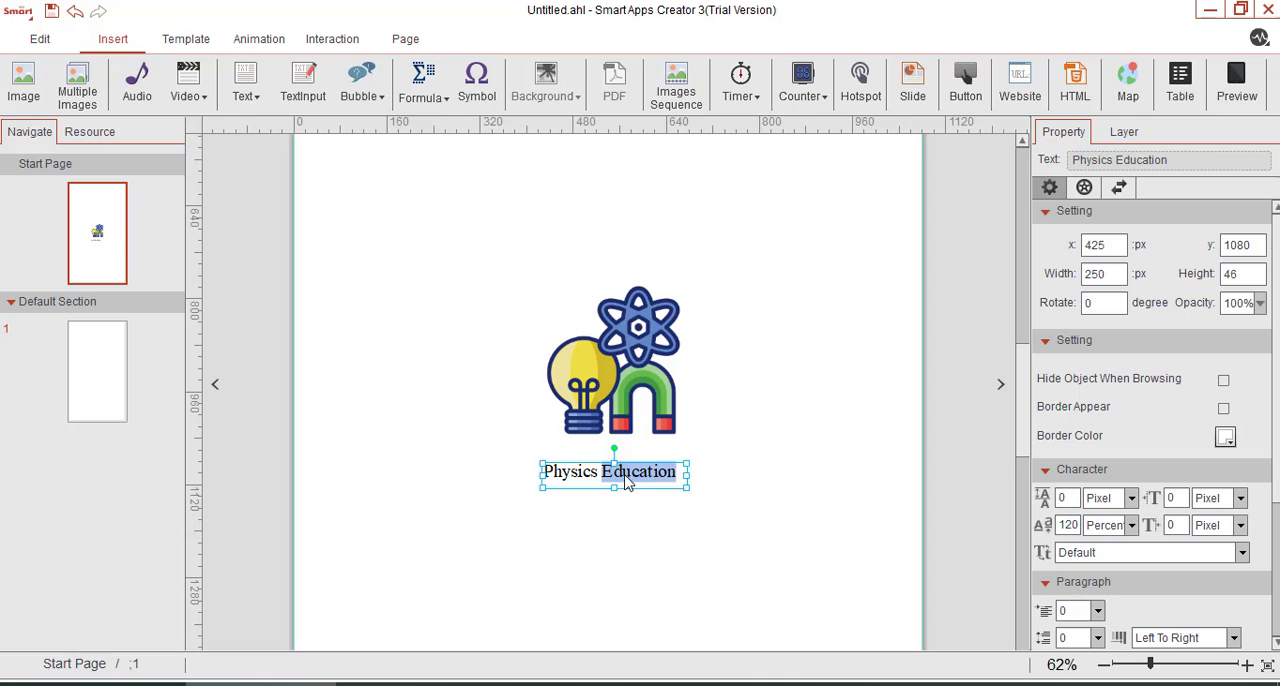
pyautogui.hotkey('ctrl', 'a')
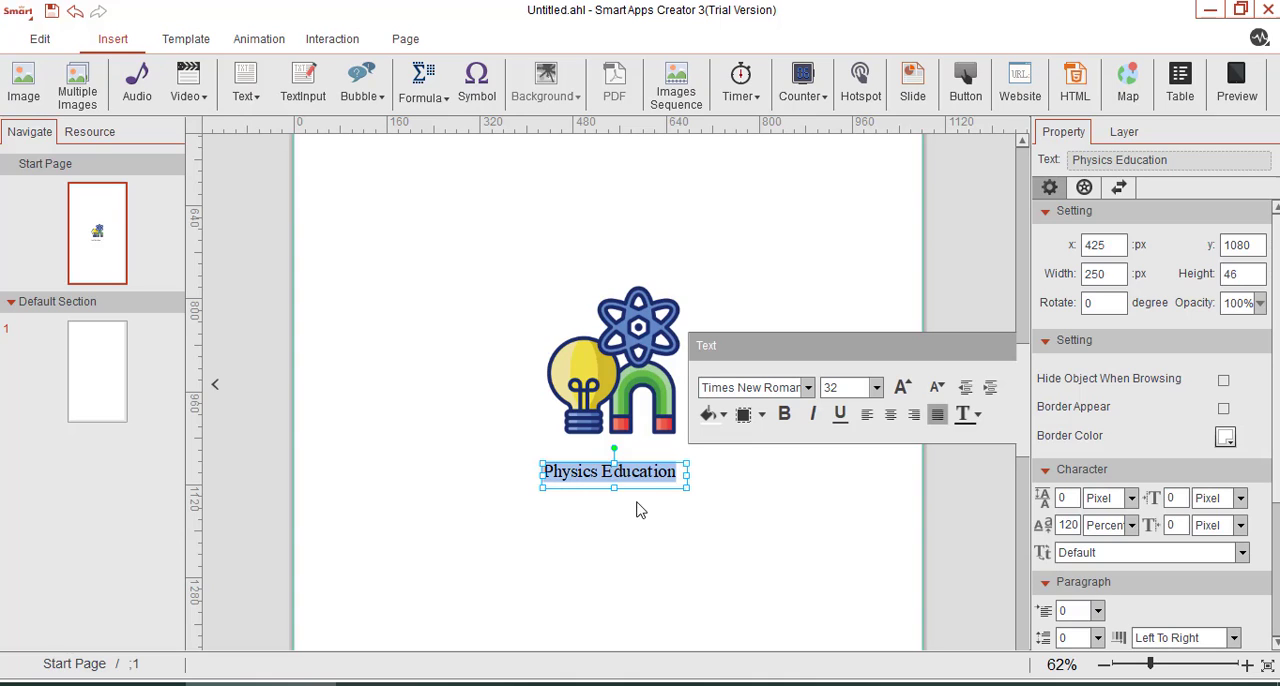
pyautogui.click(767, 387)
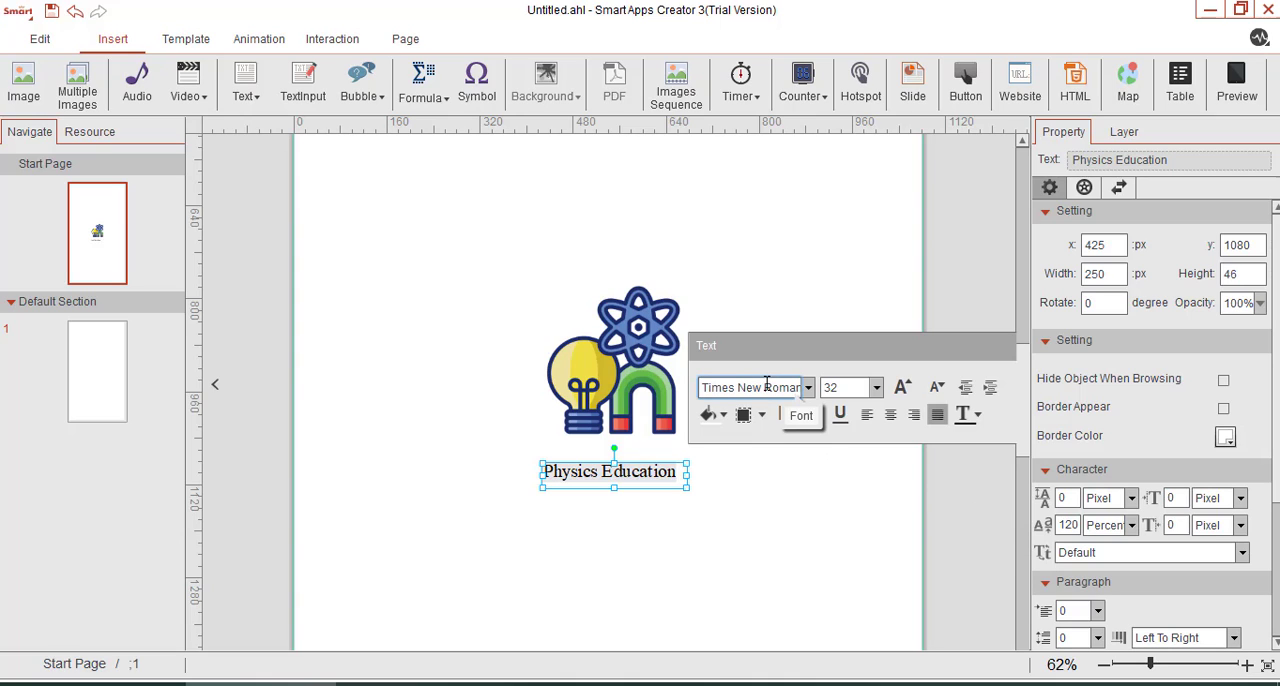
pyautogui.hotkey('ctrl', 'a')
pyautogui.write('roto')
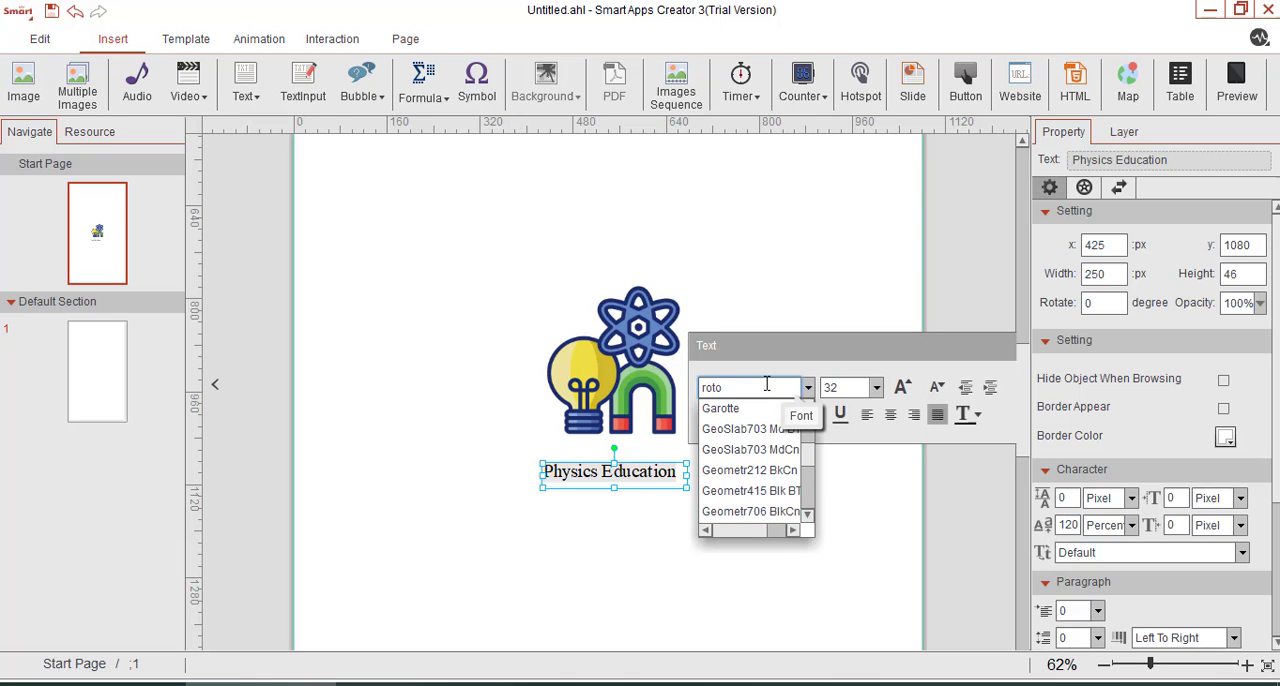
pyautogui.press('BackSpace')
pyautogui.press('BackSpace')
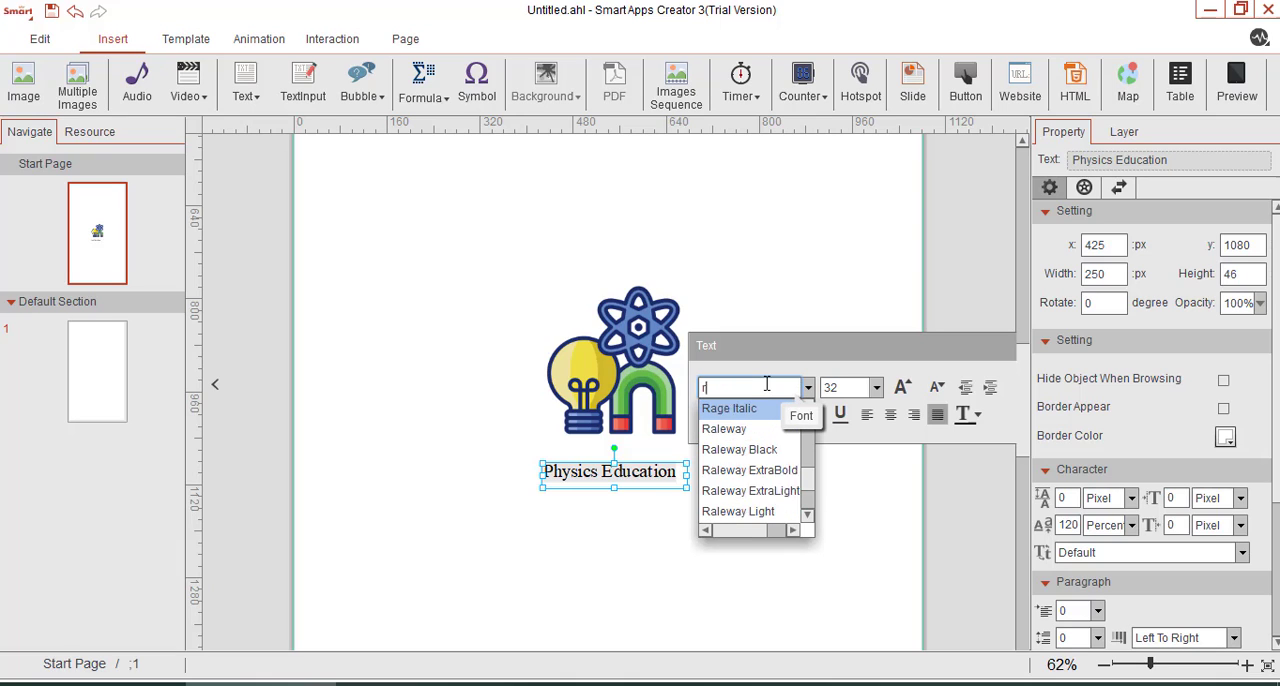
pyautogui.write('b')
pyautogui.click(736, 428)
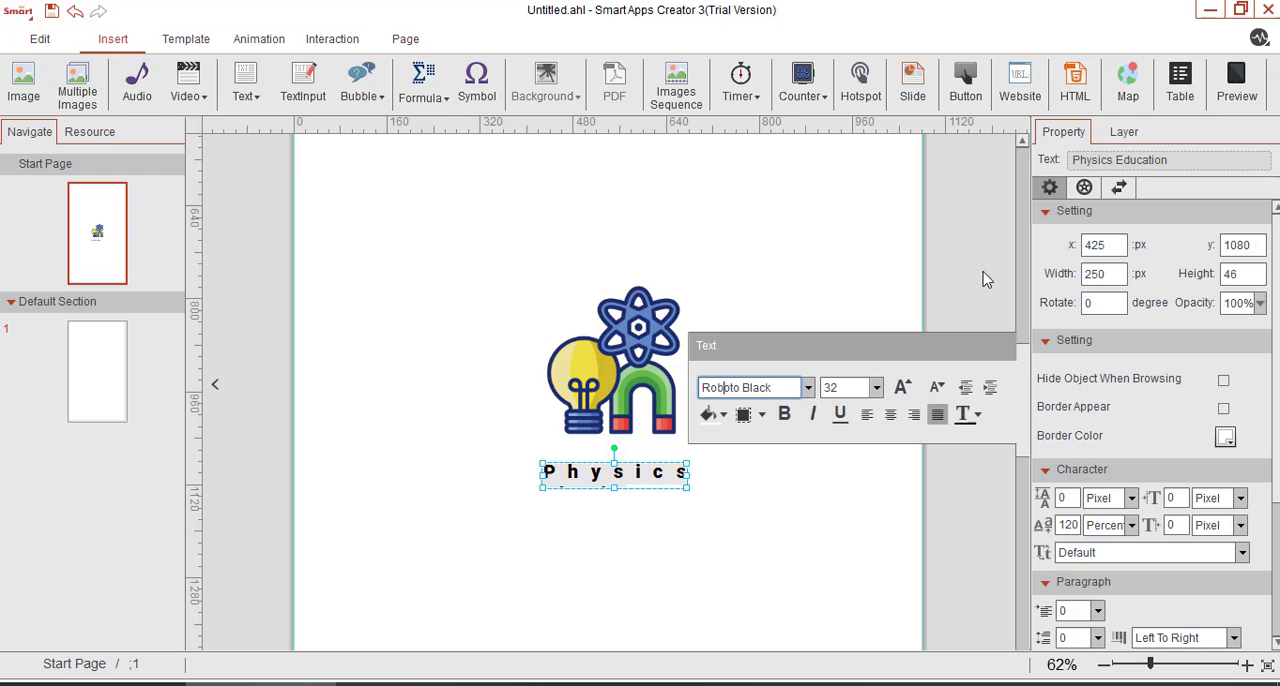
# Increase the font size of the "Physics Education" text to 40.
pyautogui.click(903, 388)
pyautogui.click(905, 391)
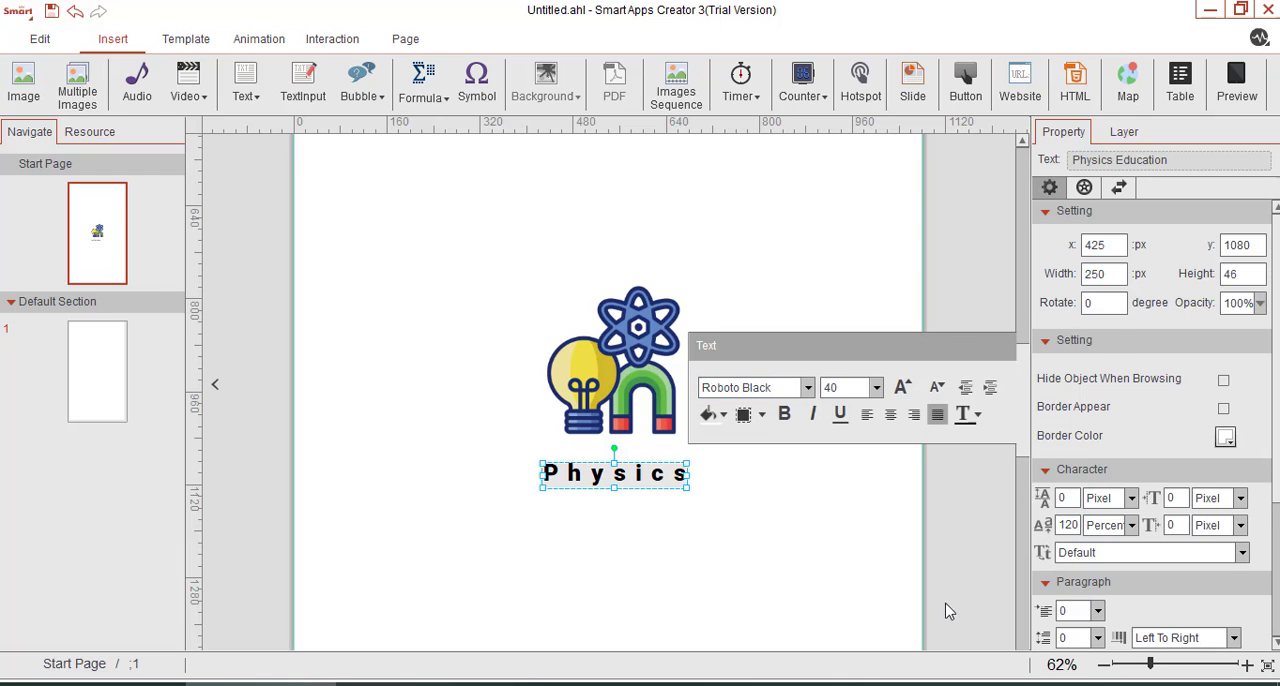
pyautogui.click(646, 509)
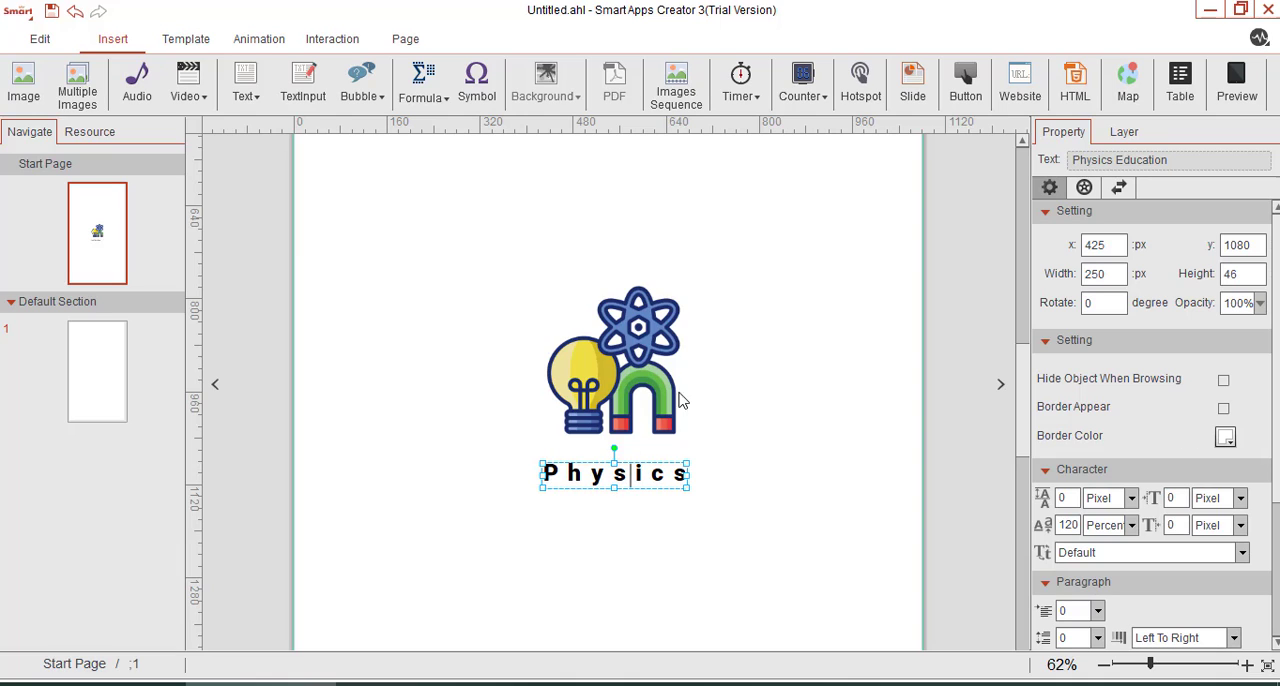
# Enlarge the "Physics Education" text box to about 379 by 106 px and centre its text horizontally.
pyautogui.scroll(-3, 622, 378)
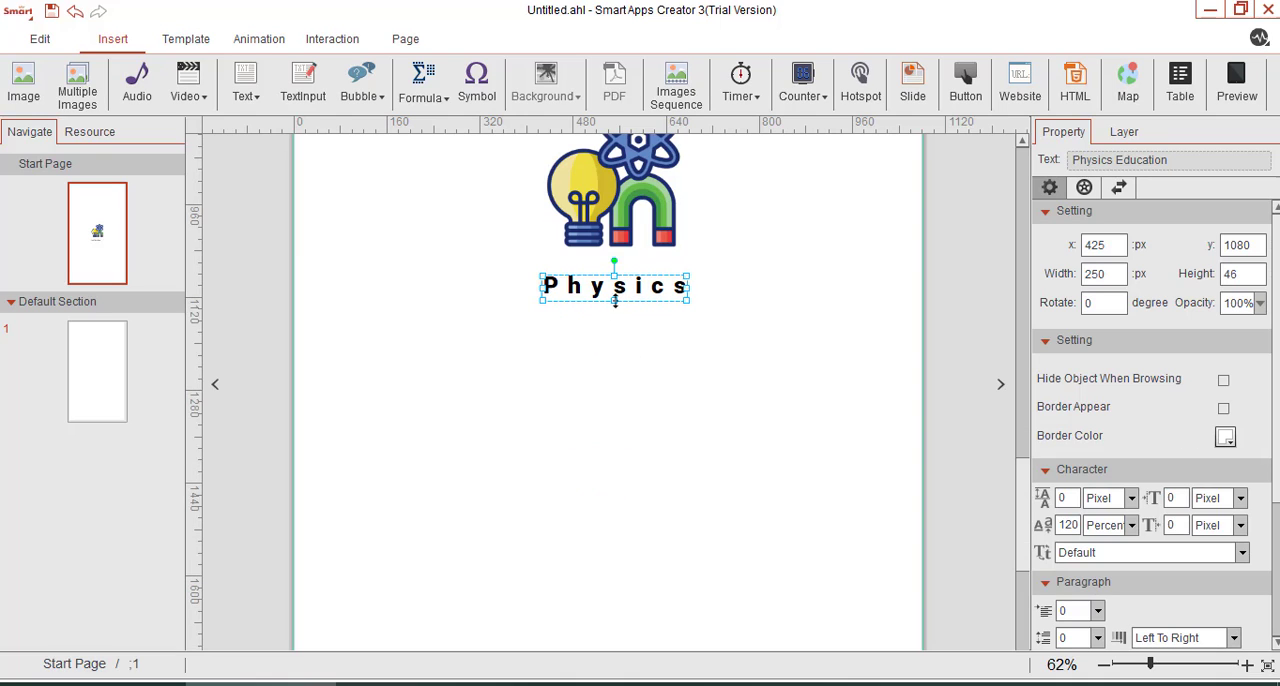
pyautogui.moveTo(615, 300); pyautogui.dragTo(618, 334)
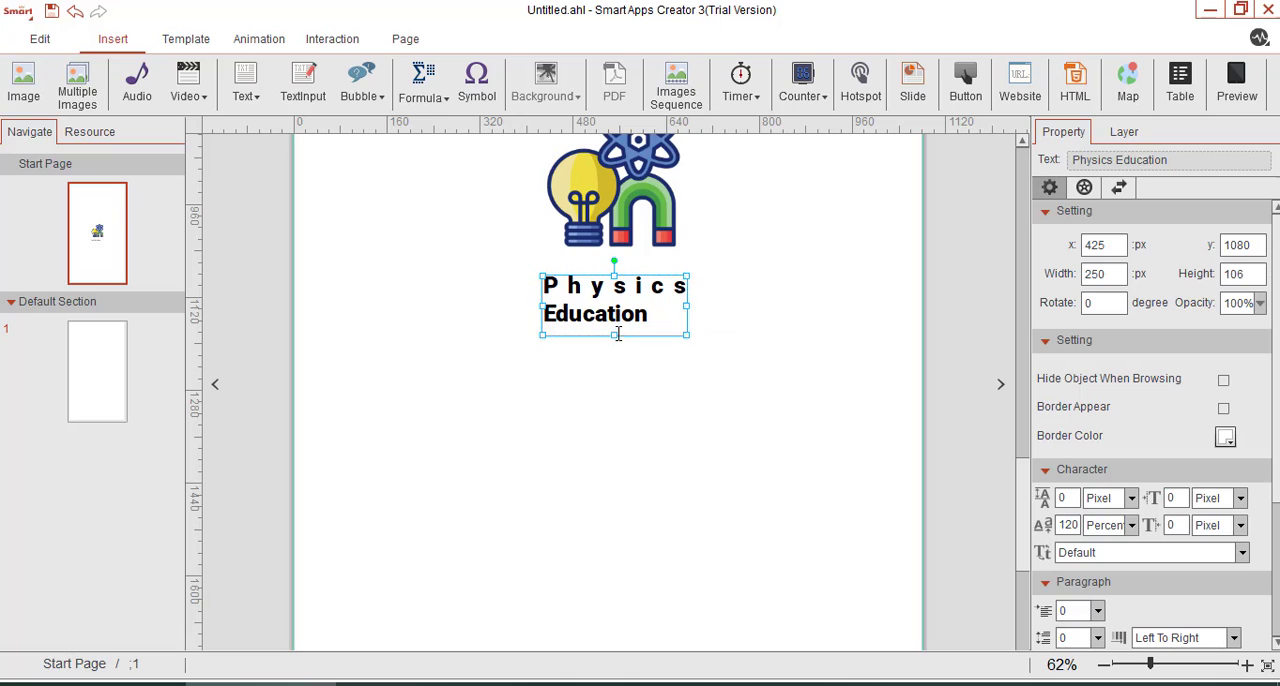
pyautogui.moveTo(690, 309); pyautogui.dragTo(762, 312)
pyautogui.doubleClick(683, 303)
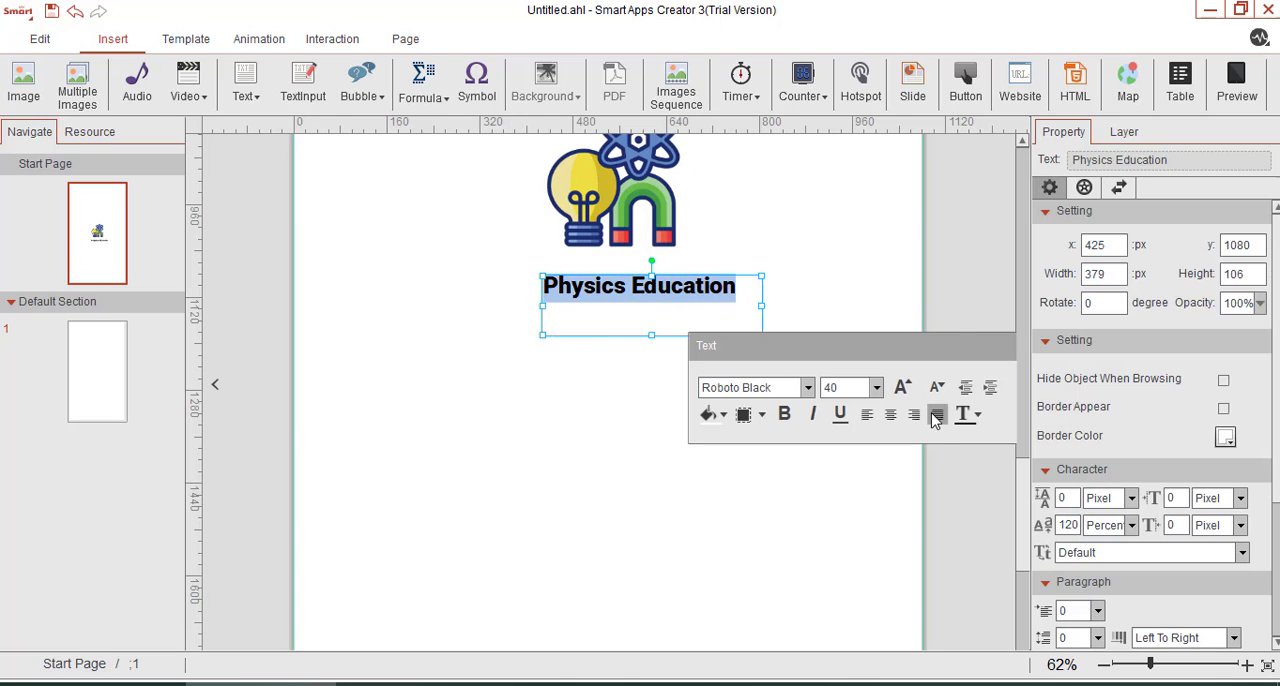
pyautogui.click(880, 420)
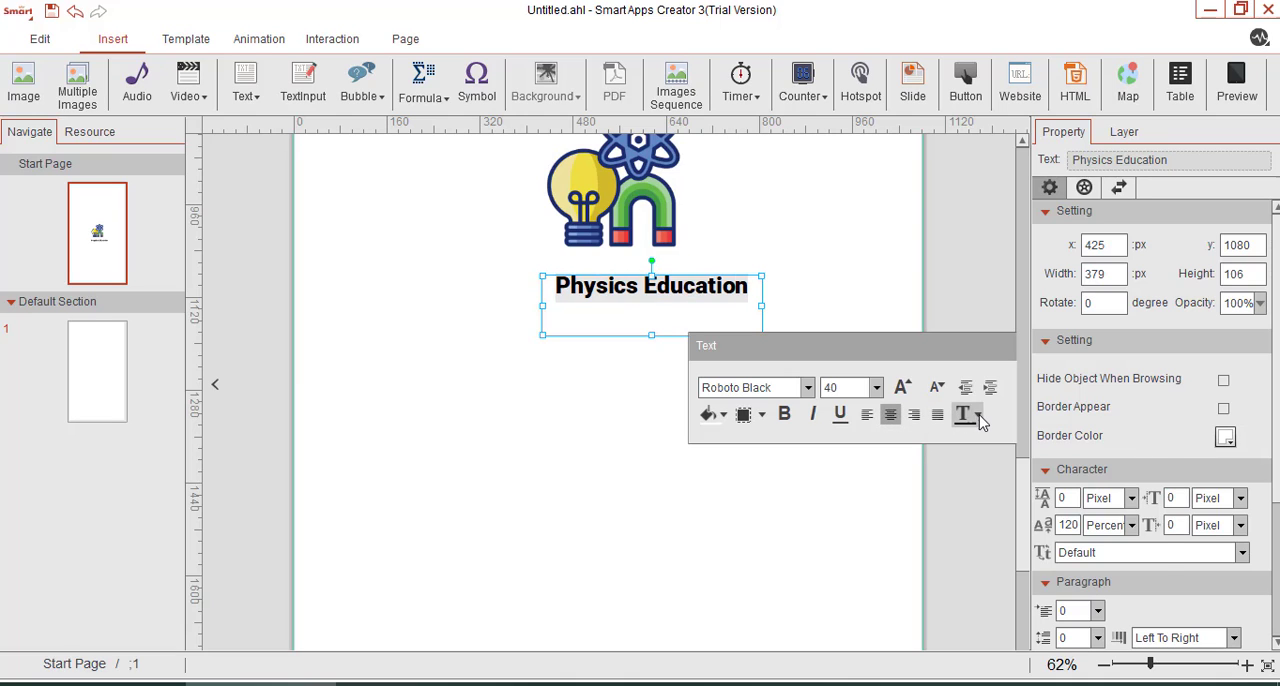
# Change the colour of the "Physics Education" title text to dark navy blue.
pyautogui.click(978, 418)
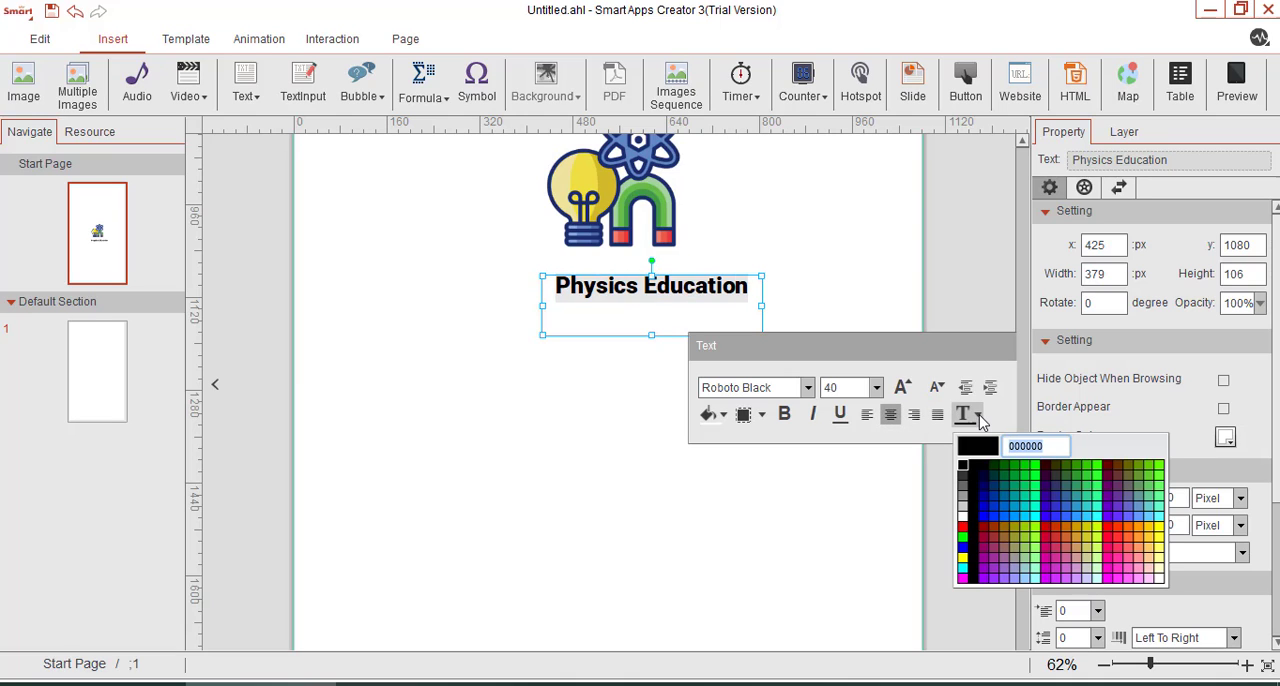
pyautogui.click(962, 548)
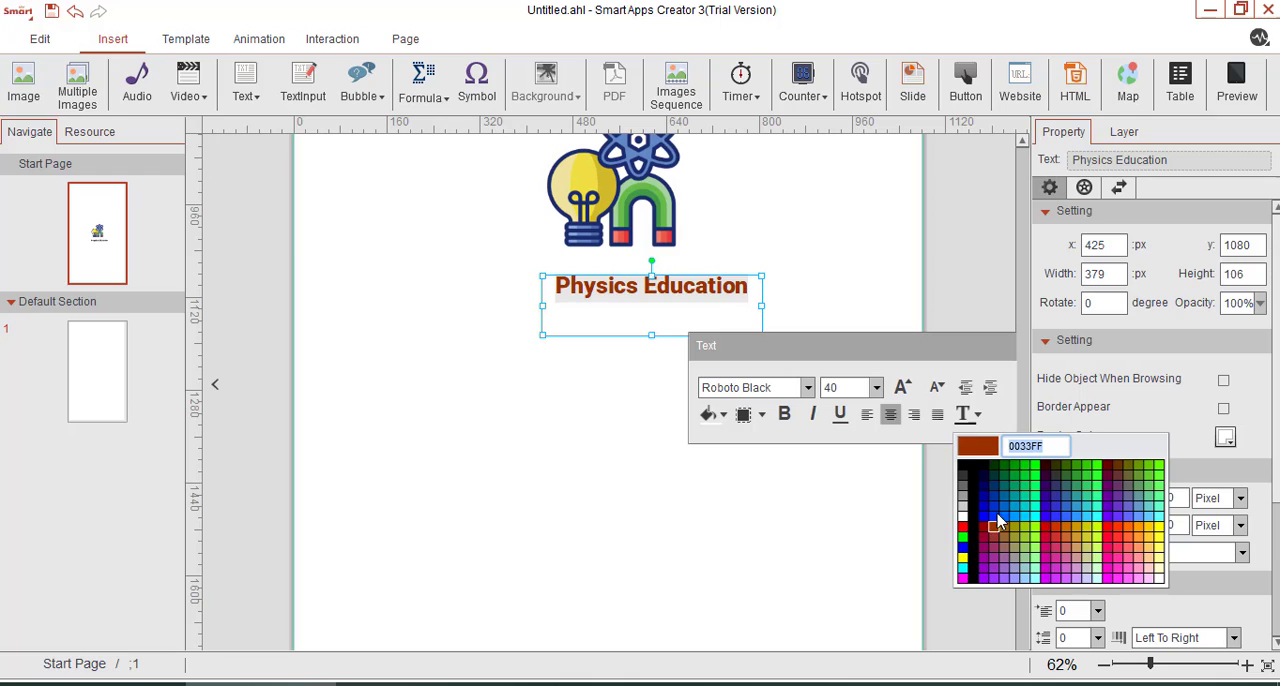
pyautogui.click(983, 480)
pyautogui.click(865, 273)
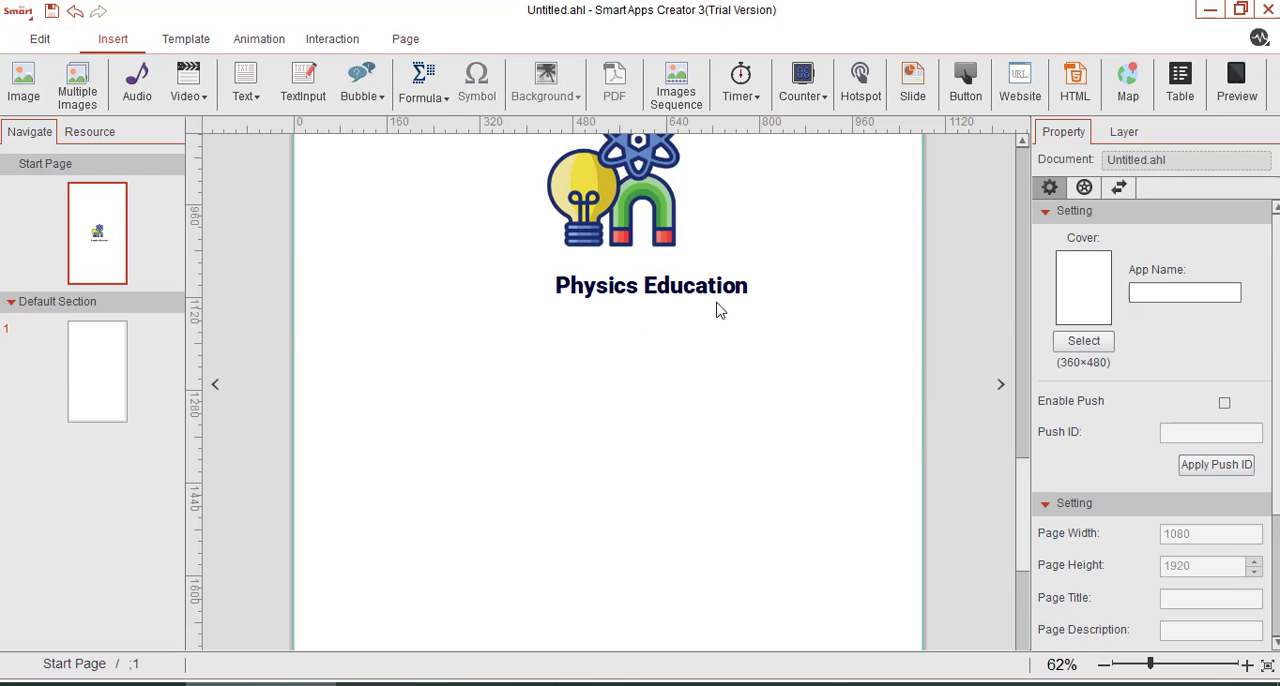
# Move the "Physics Education" title up and slightly left so it sits centred directly beneath the physics logo.
pyautogui.click(720, 300)
pyautogui.moveTo(723, 338); pyautogui.dragTo(689, 318)
pyautogui.click(673, 421)
pyautogui.scroll(3, 810, 485)
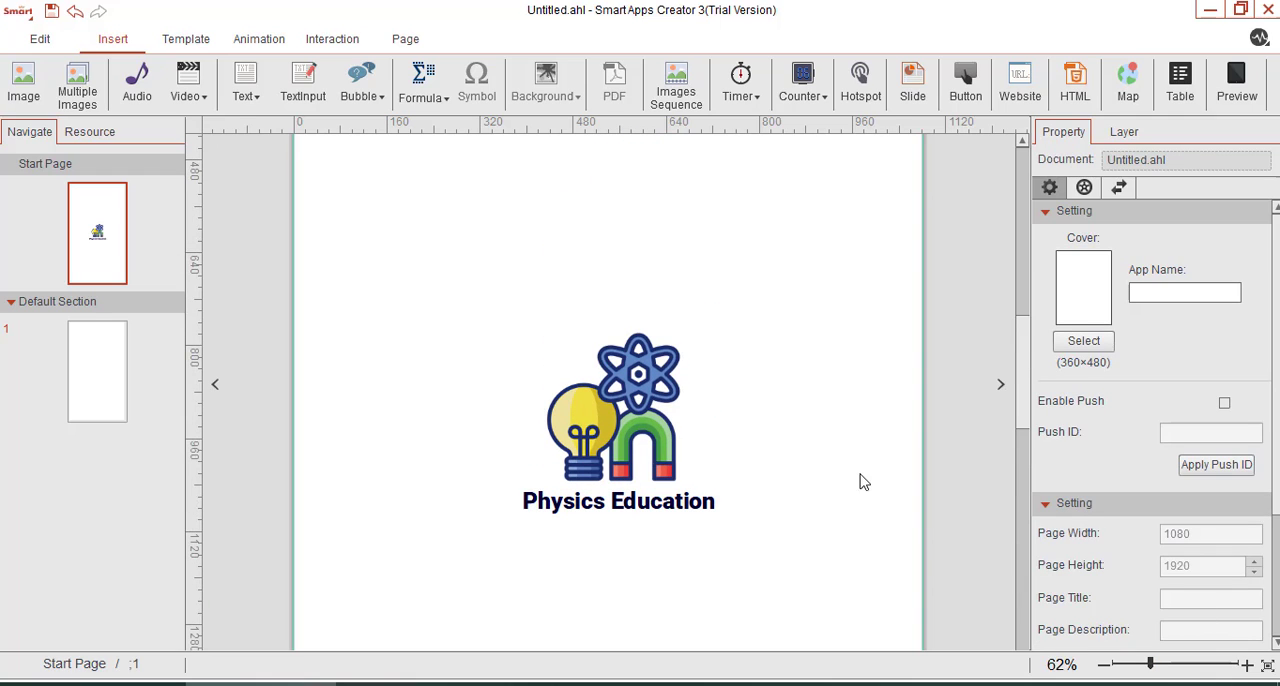
pyautogui.moveTo(1151, 668); pyautogui.dragTo(1137, 670)
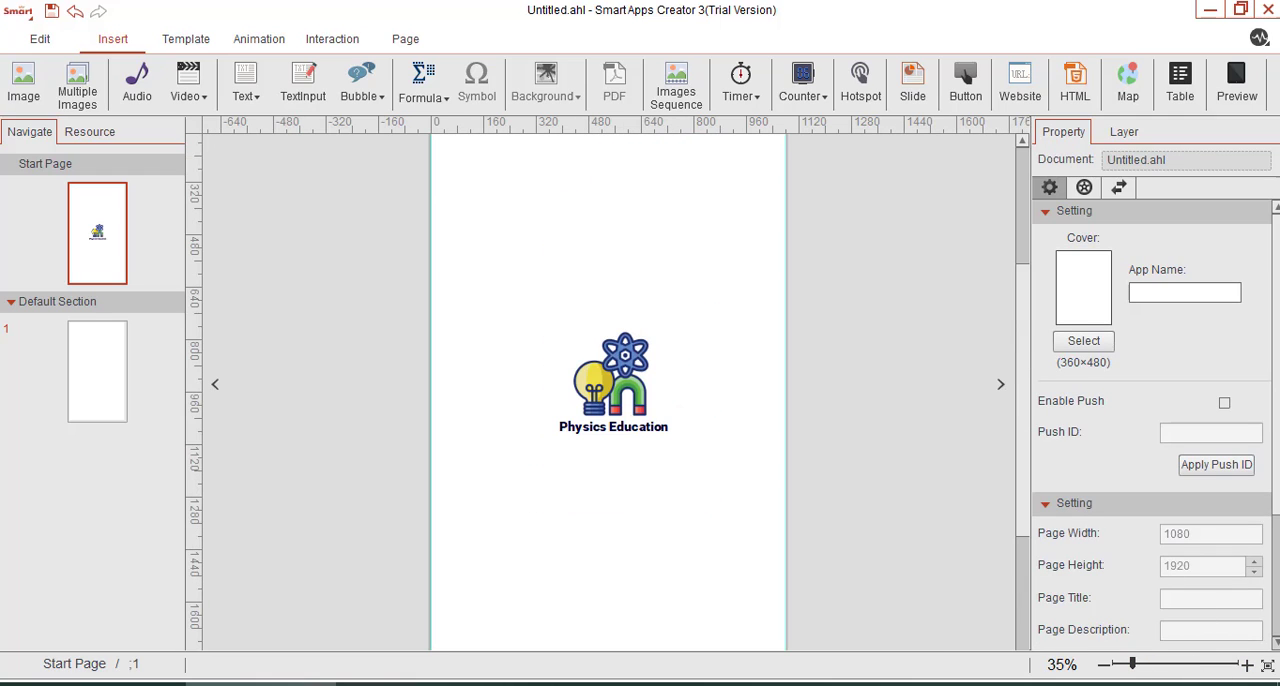
pyautogui.keyDown('ctrl'); pyautogui.scroll(1, 672, 392); pyautogui.keyUp('ctrl')
pyautogui.scroll(-3, 674, 389)
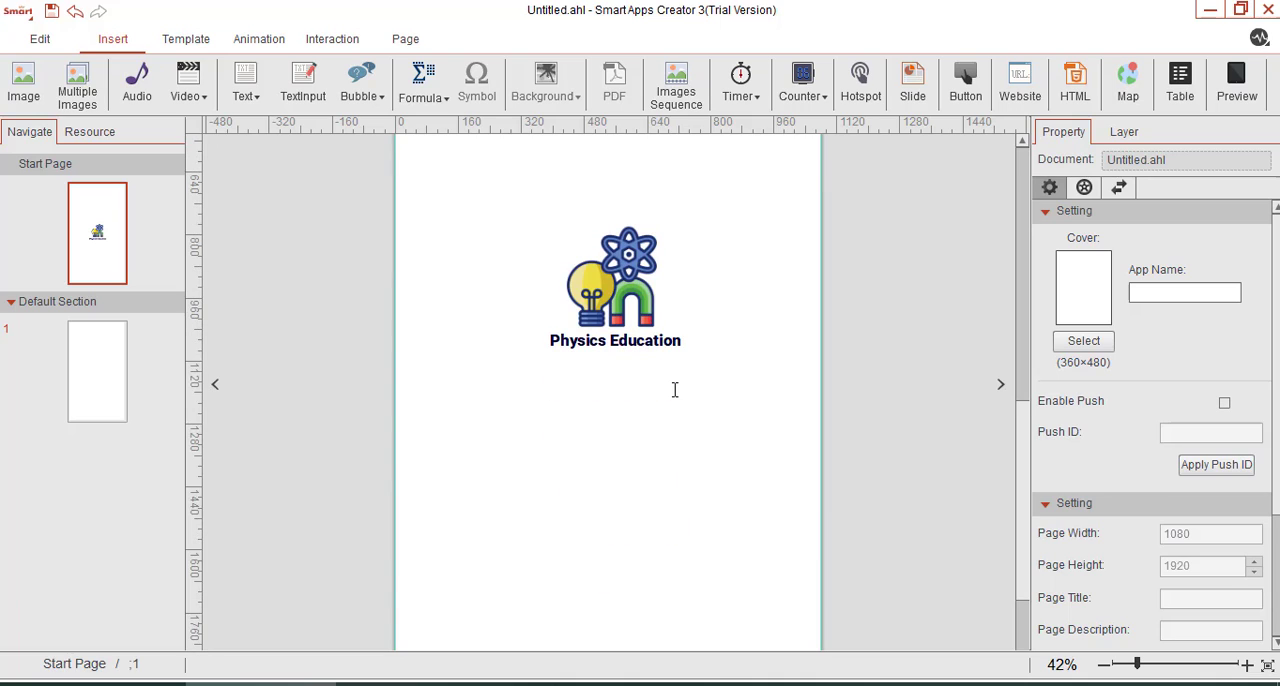
# Rename the Default Section as "Menu".
pyautogui.rightClick(46, 306)
pyautogui.click(84, 319)
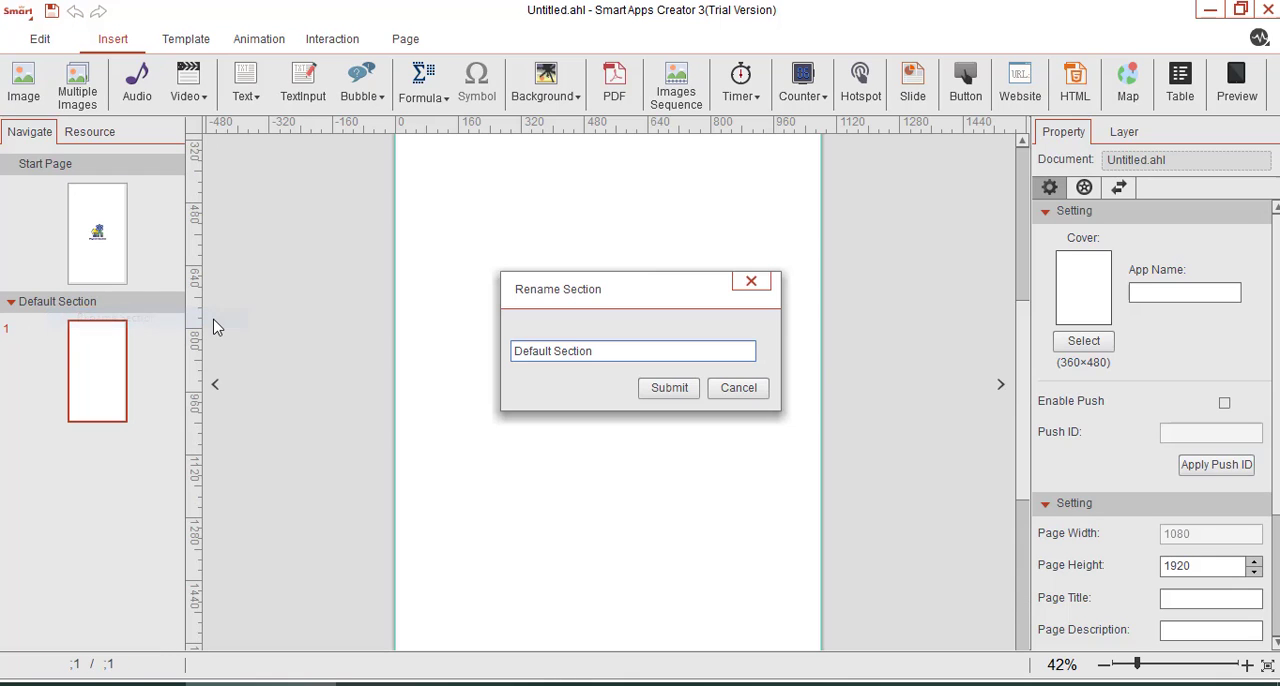
pyautogui.tripleClick(581, 354)
pyautogui.write('Menu')
pyautogui.click(674, 388)
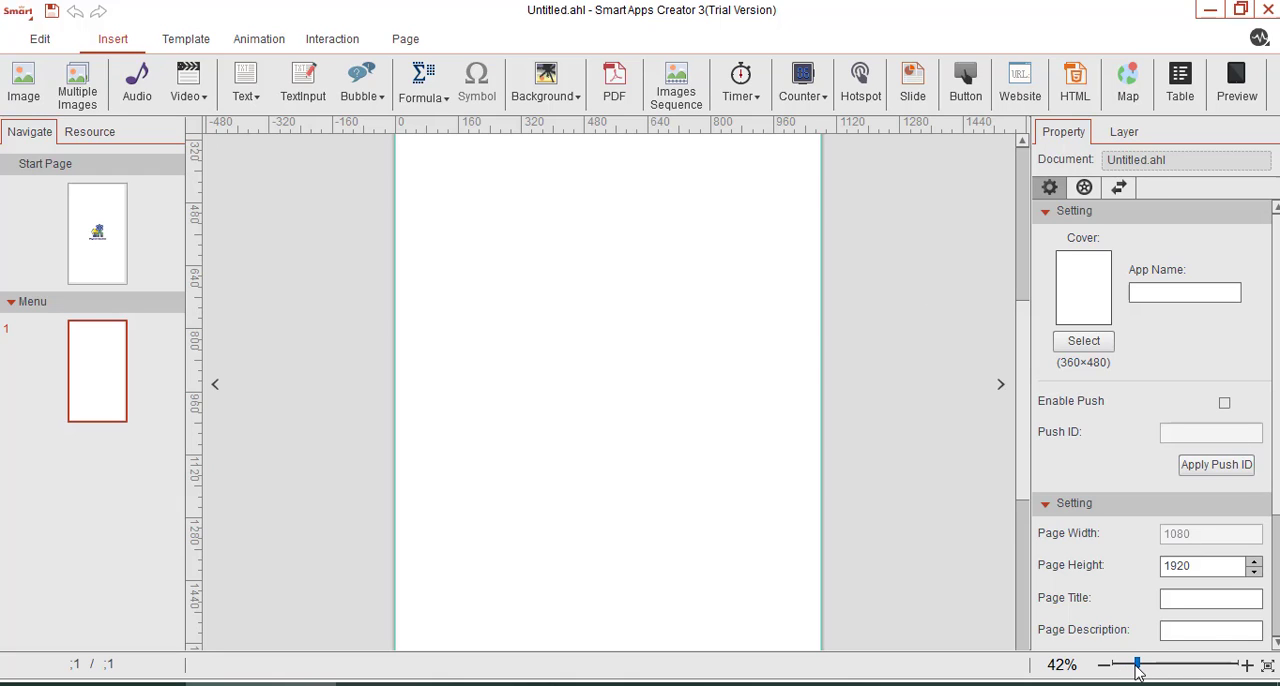
# Insert the image Background Opening.png from the Icon Smart App folder, under 9. SAC > Bahan, onto the Menu page.
pyautogui.moveTo(1136, 668); pyautogui.dragTo(1128, 668)
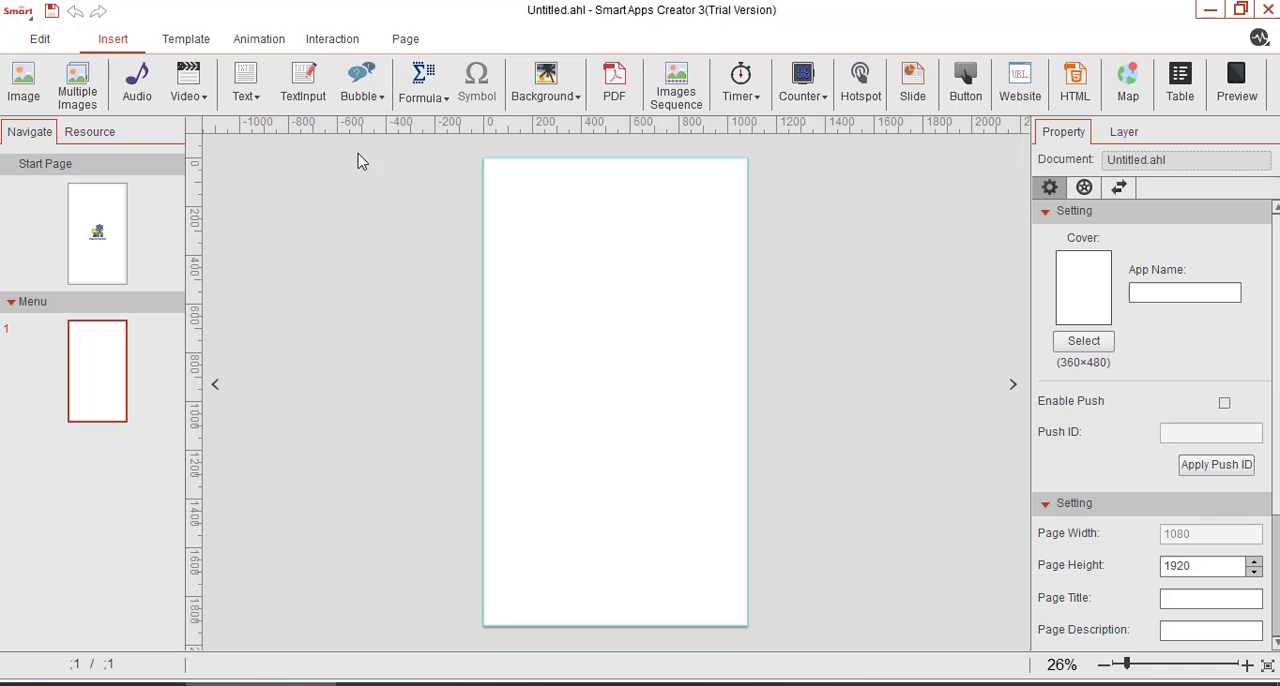
pyautogui.click(36, 95)
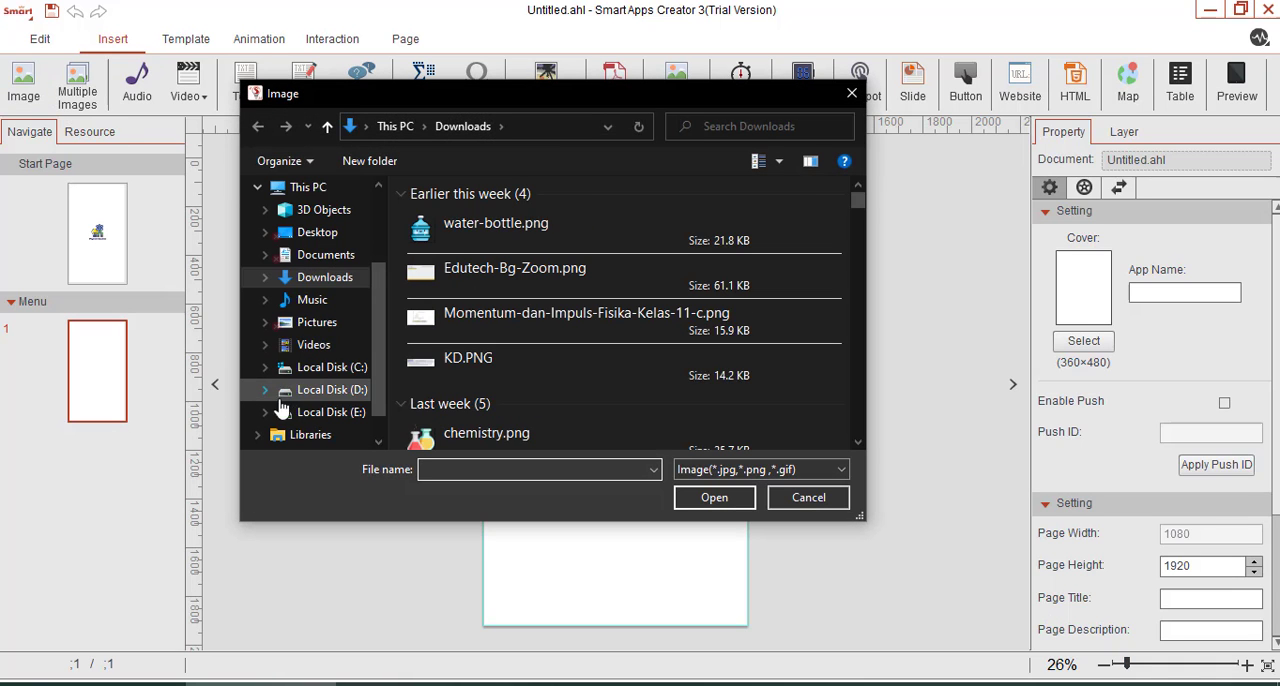
pyautogui.click(300, 392)
pyautogui.doubleClick(445, 218)
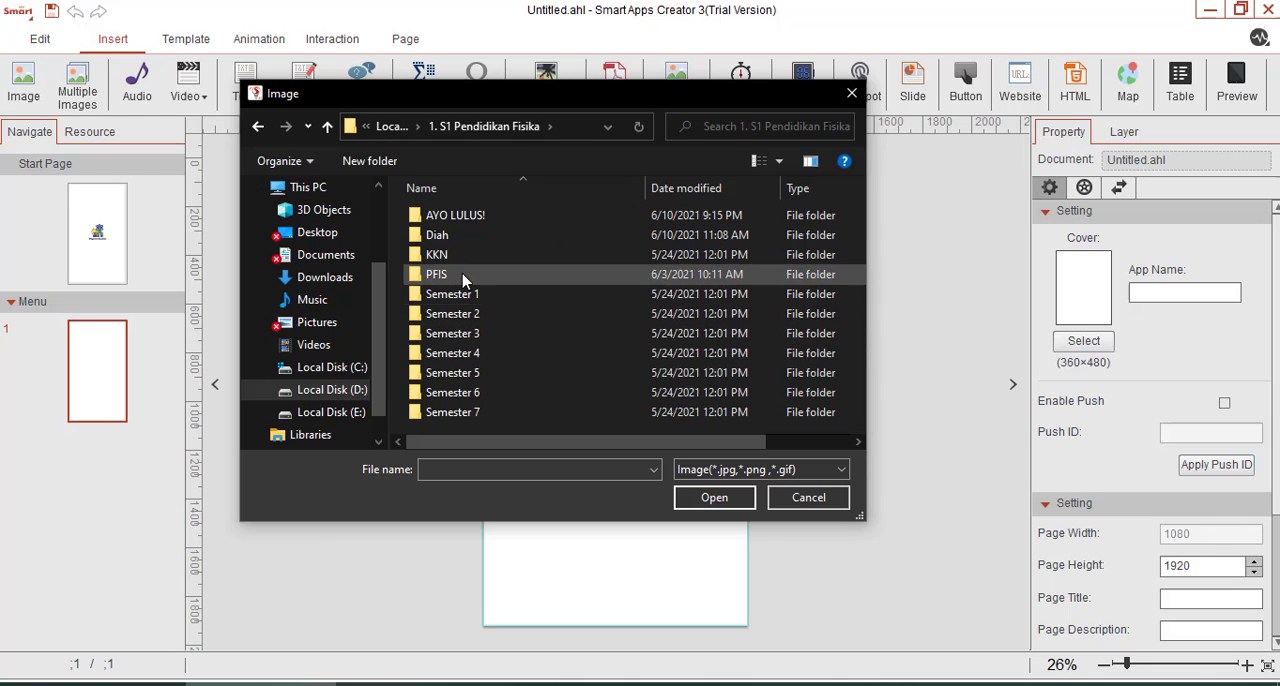
pyautogui.doubleClick(464, 276)
pyautogui.doubleClick(502, 256)
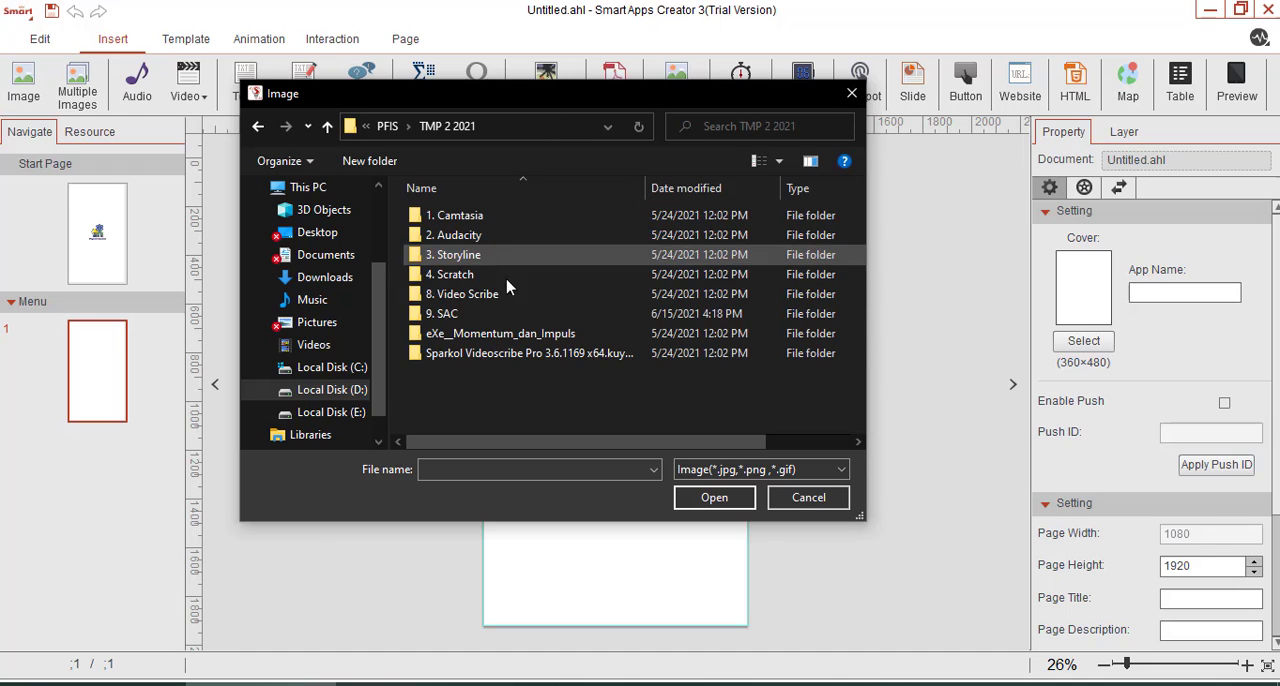
pyautogui.doubleClick(508, 312)
pyautogui.doubleClick(498, 218)
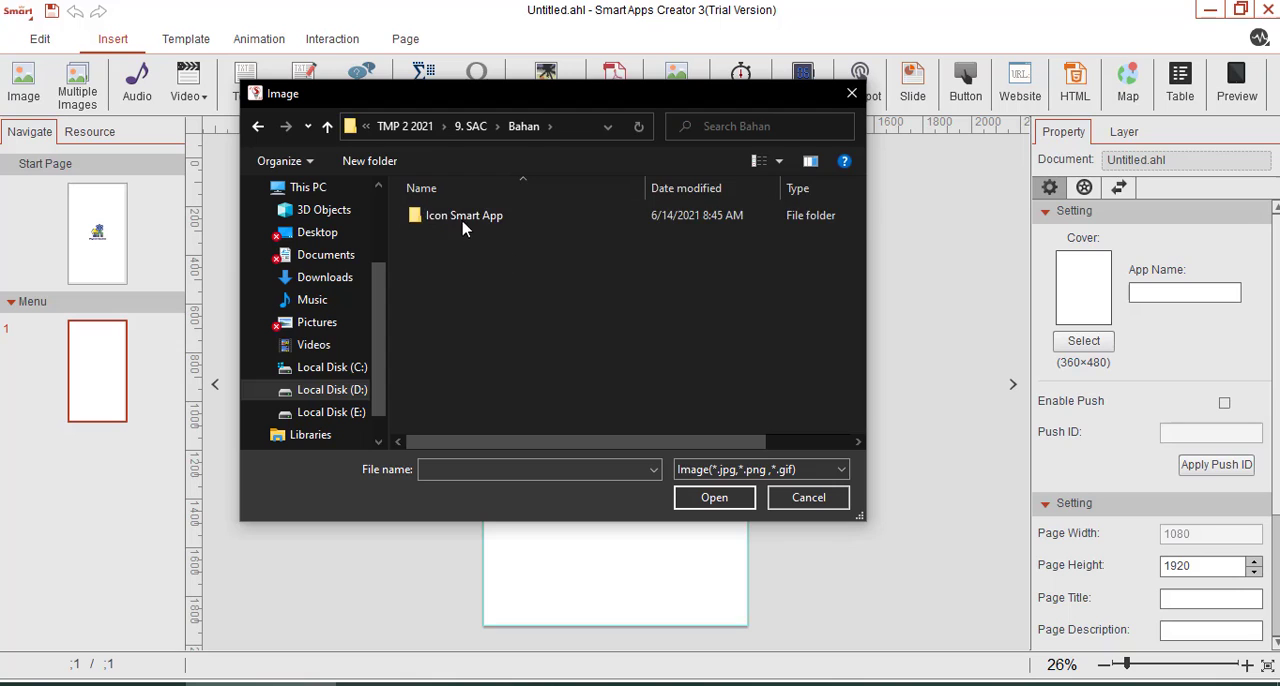
pyautogui.doubleClick(466, 216)
pyautogui.click(445, 341)
pyautogui.click(714, 497)
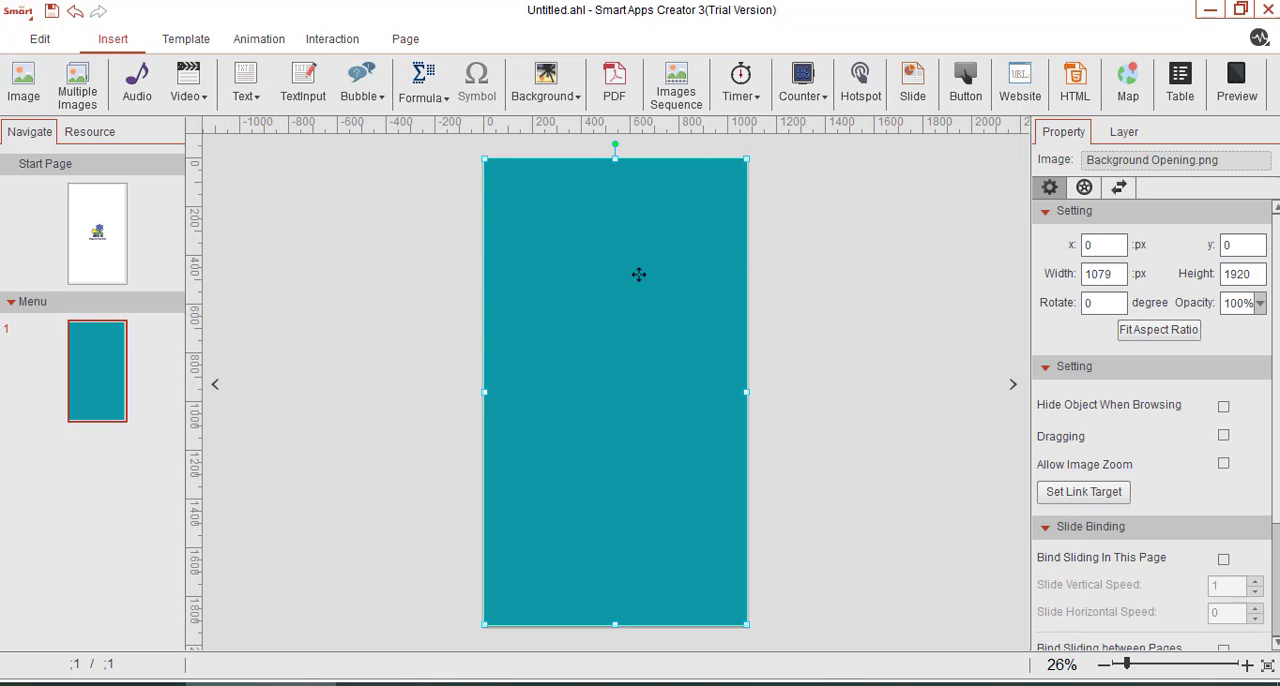
# Move the teal background image partly off the page and bring it back over the page area.
pyautogui.click(1120, 133)
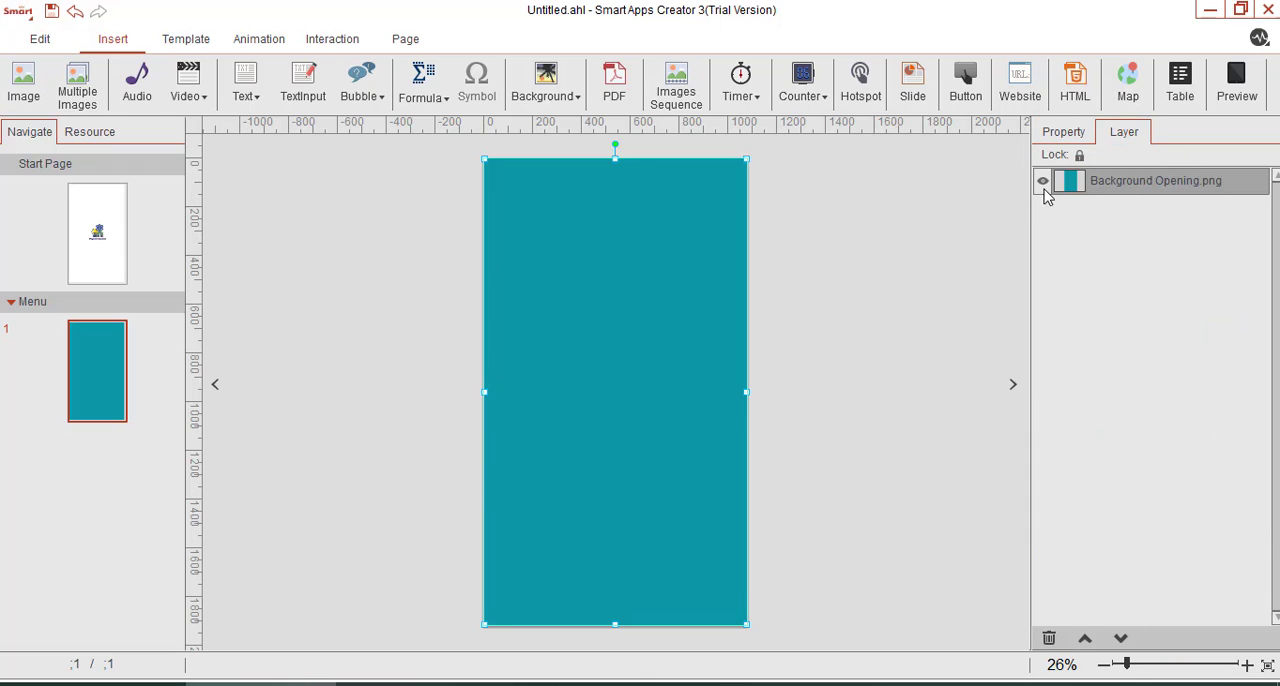
pyautogui.moveTo(683, 279); pyautogui.dragTo(723, 334)
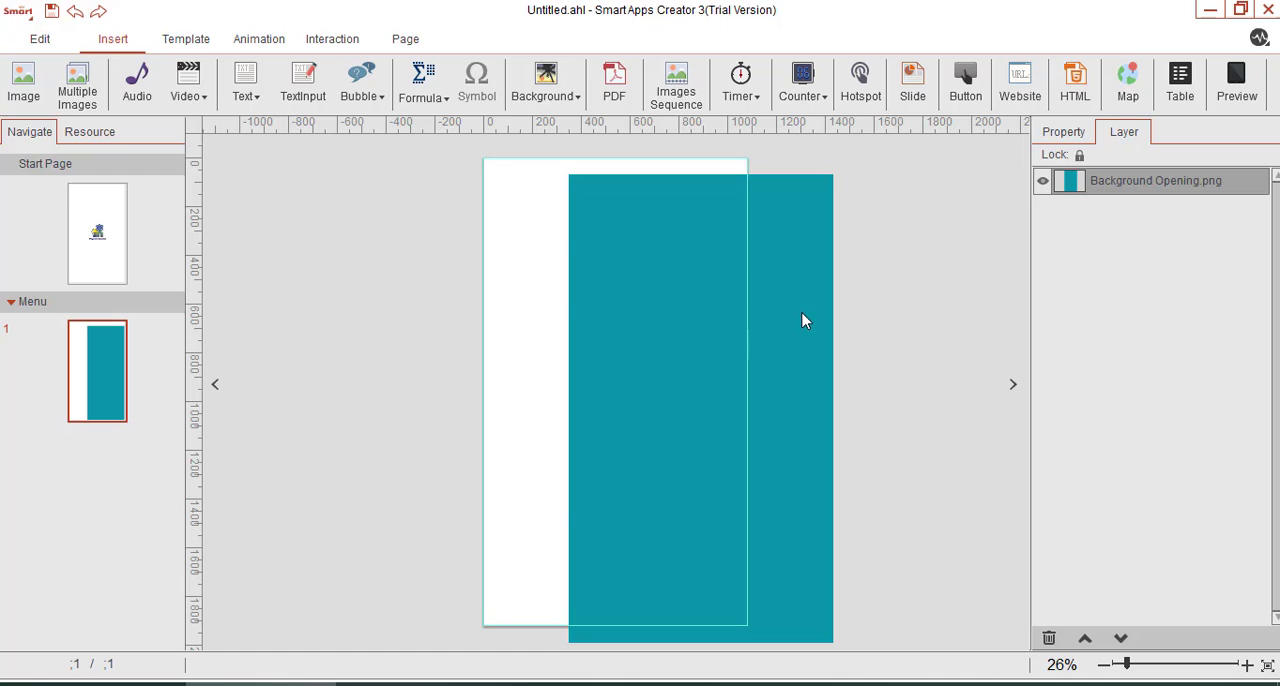
pyautogui.click(706, 331)
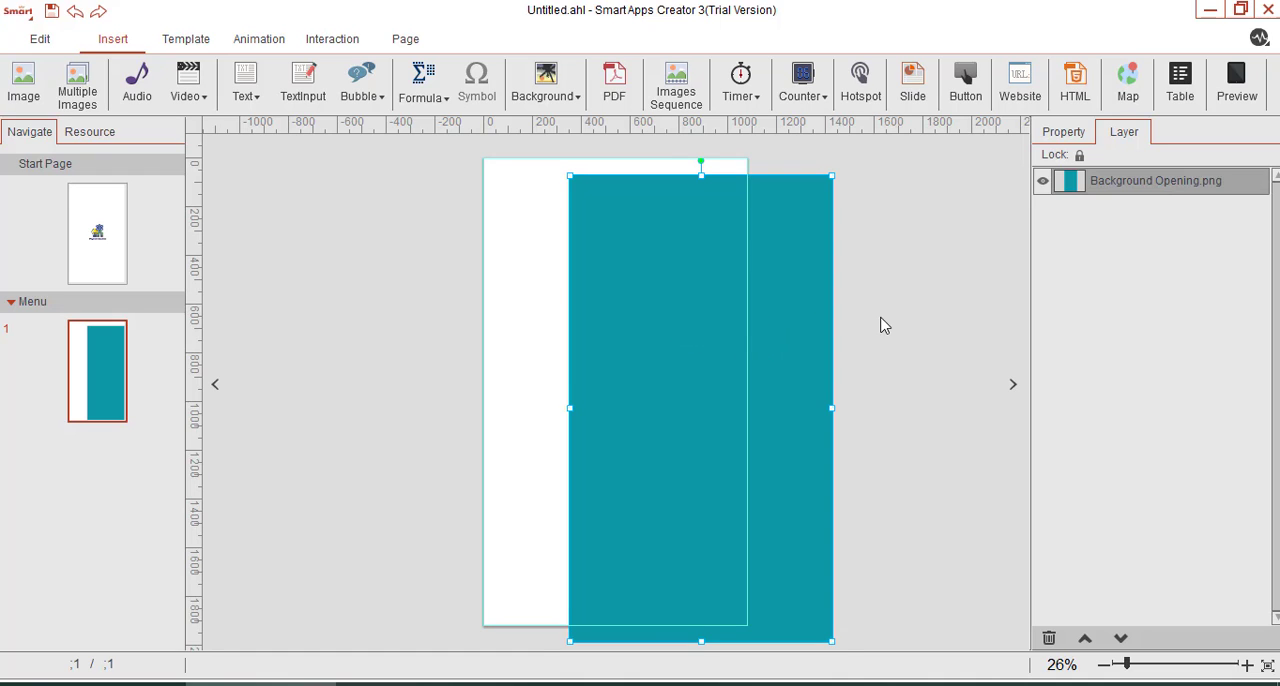
pyautogui.moveTo(716, 316); pyautogui.dragTo(594, 294)
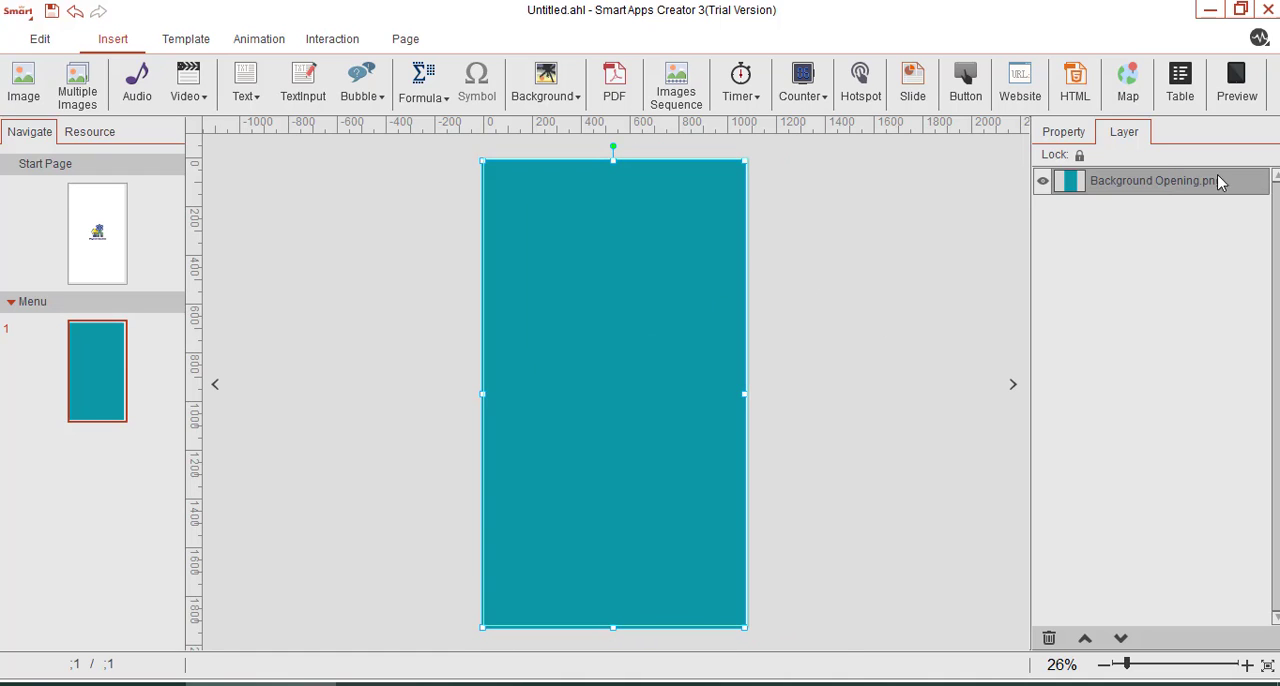
# Set the background image's position to x 0, y 0 and lock its layer.
pyautogui.click(1063, 131)
pyautogui.doubleClick(1100, 245)
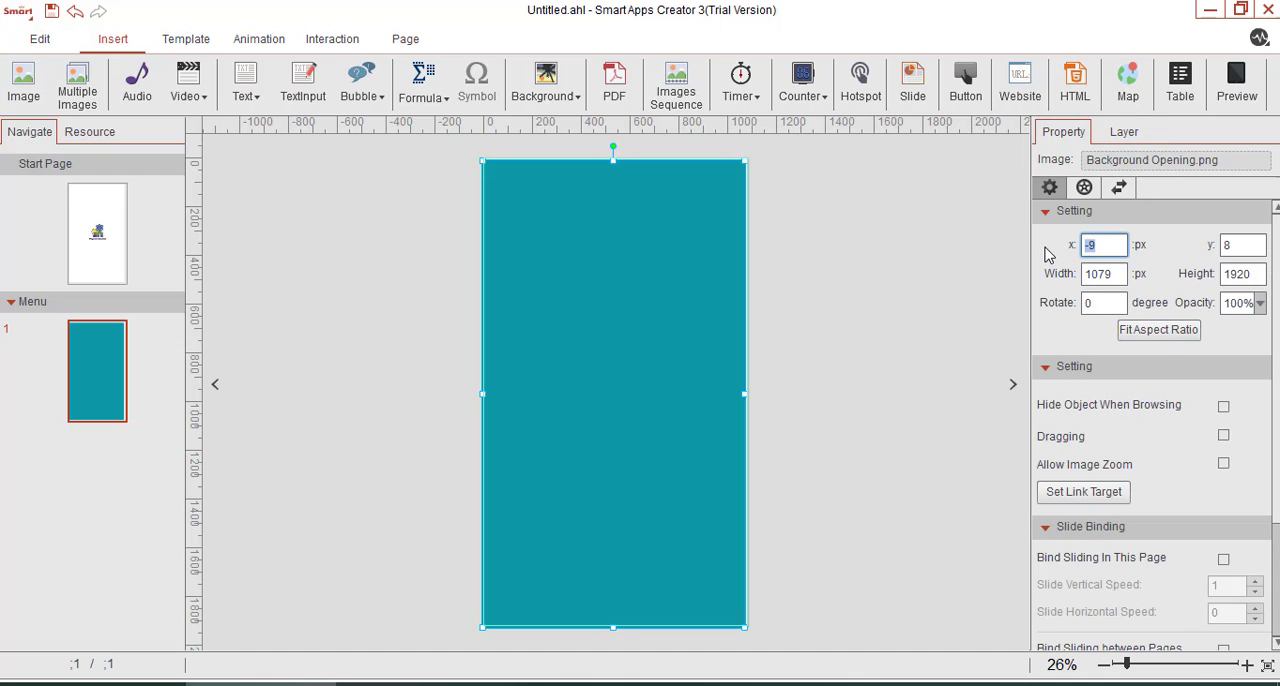
pyautogui.doubleClick(1254, 248)
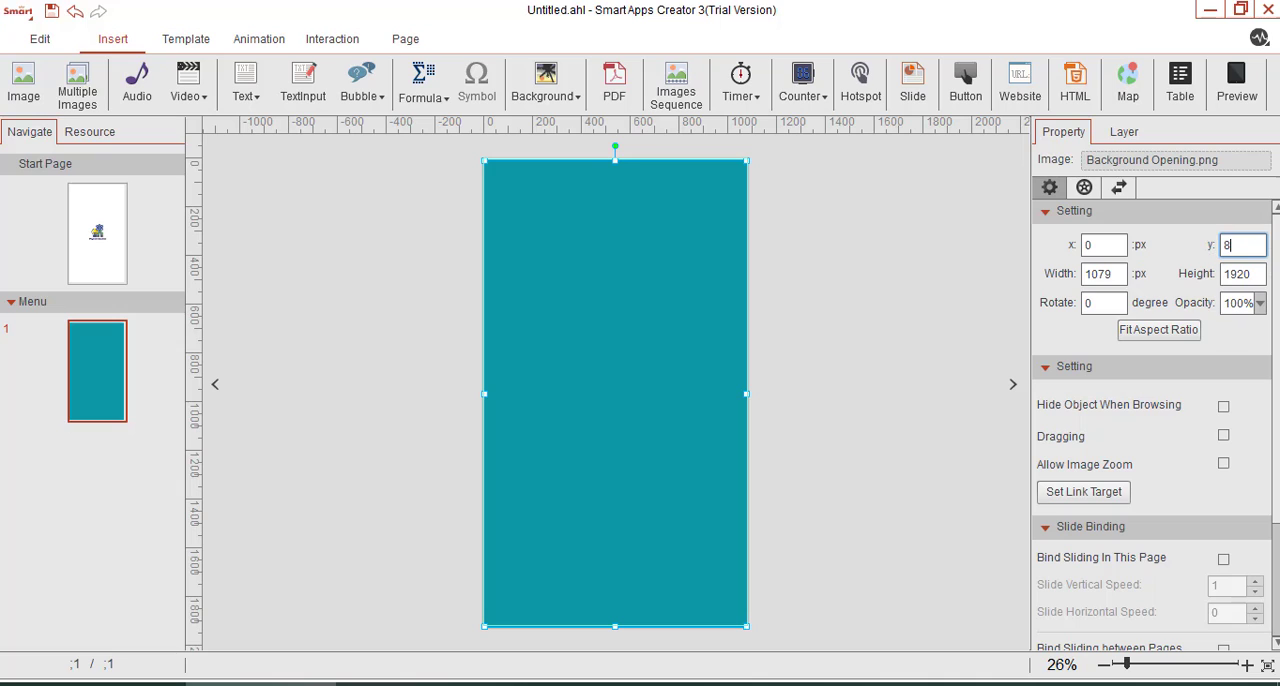
pyautogui.click(1122, 131)
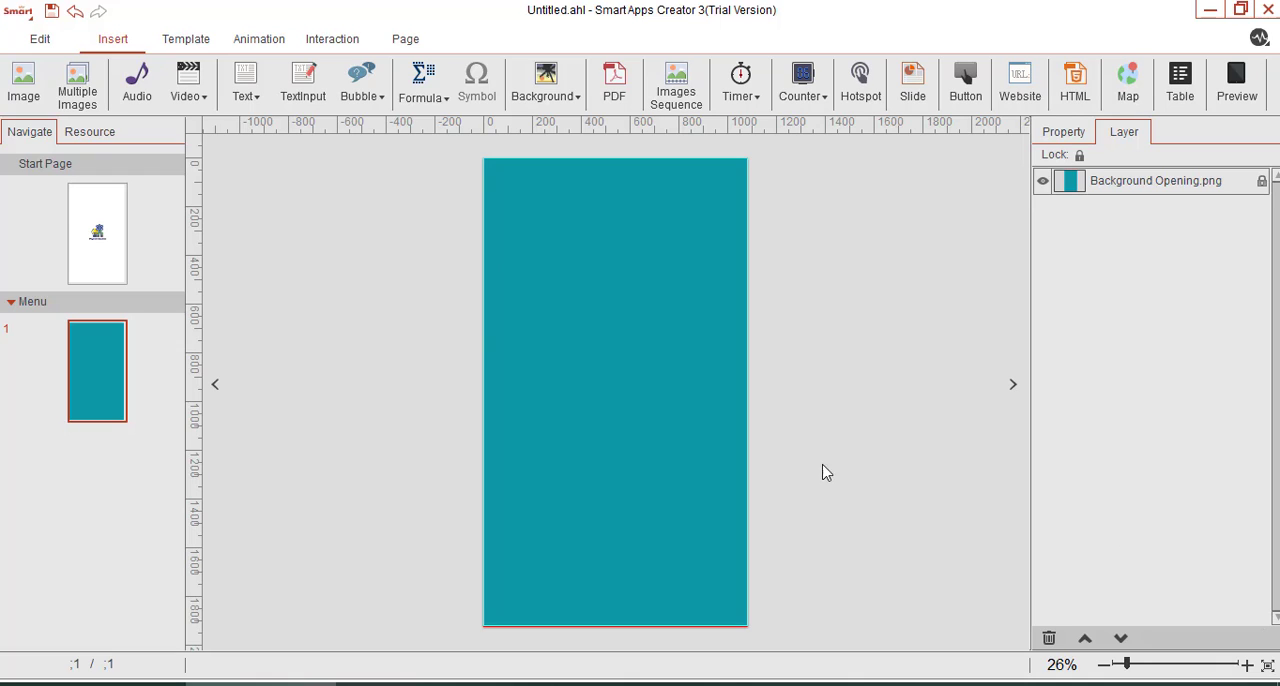
# Add a horizontal text box to the Menu page and widen it to about 656 px.
pyautogui.click(246, 98)
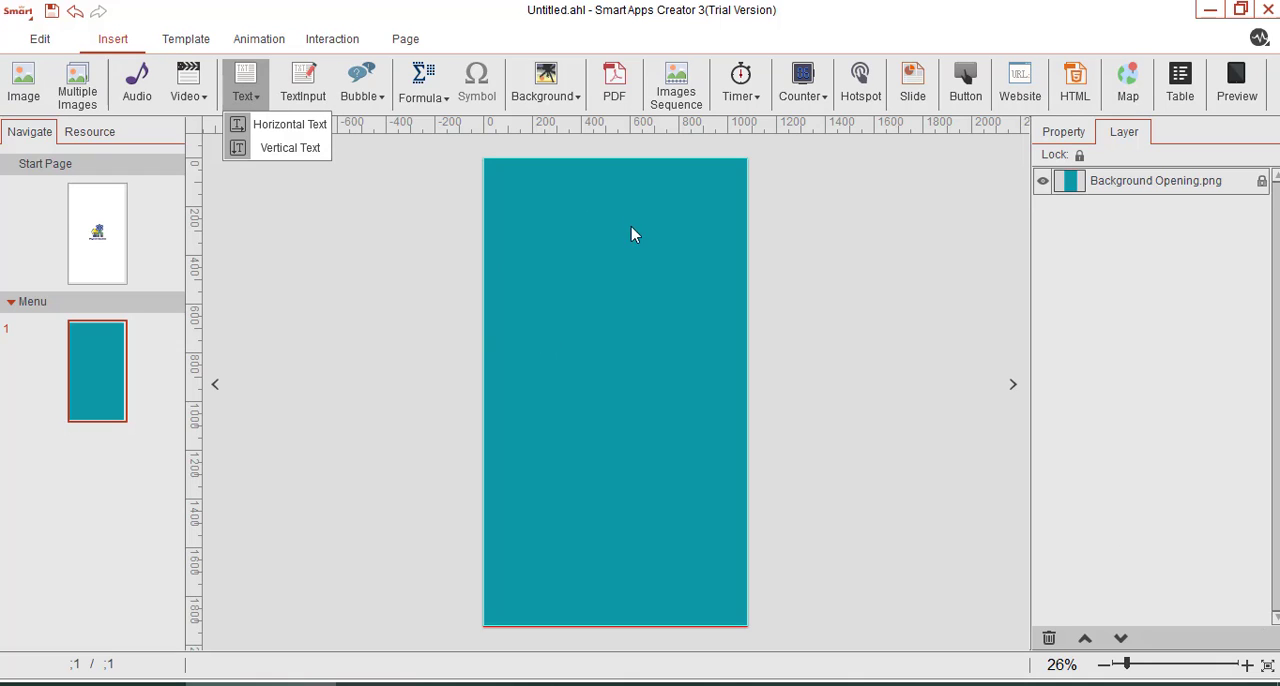
pyautogui.click(269, 147)
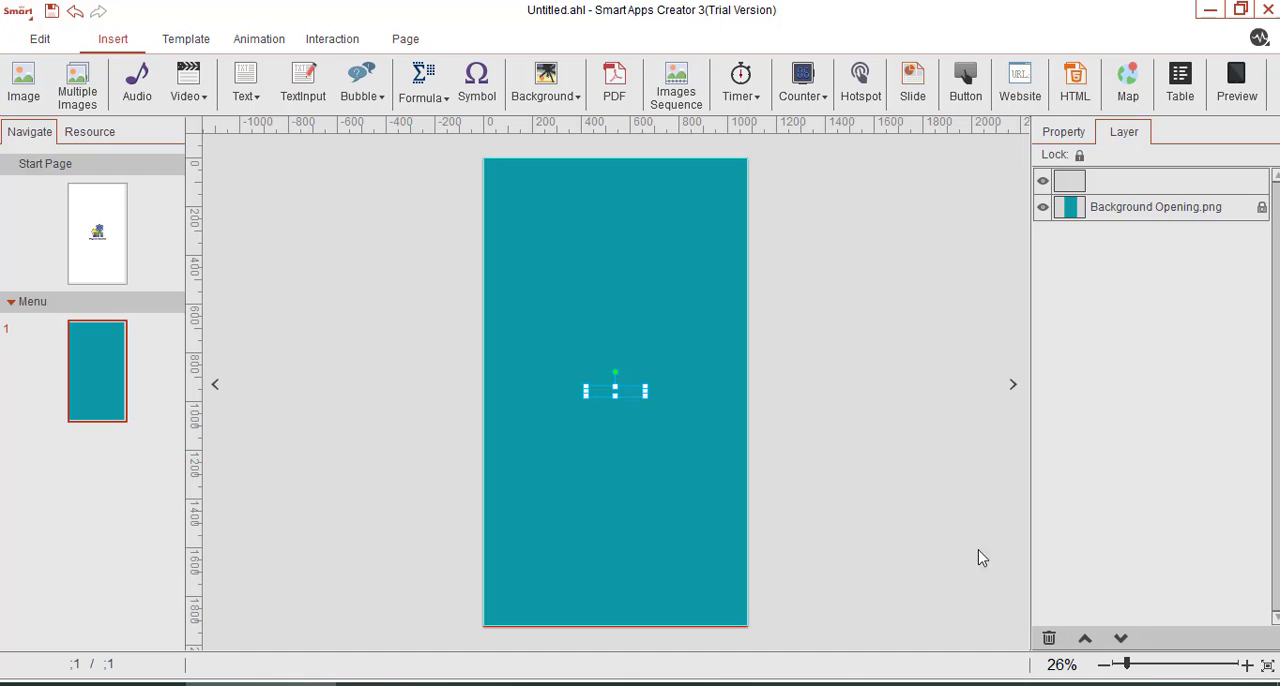
pyautogui.click(1150, 665)
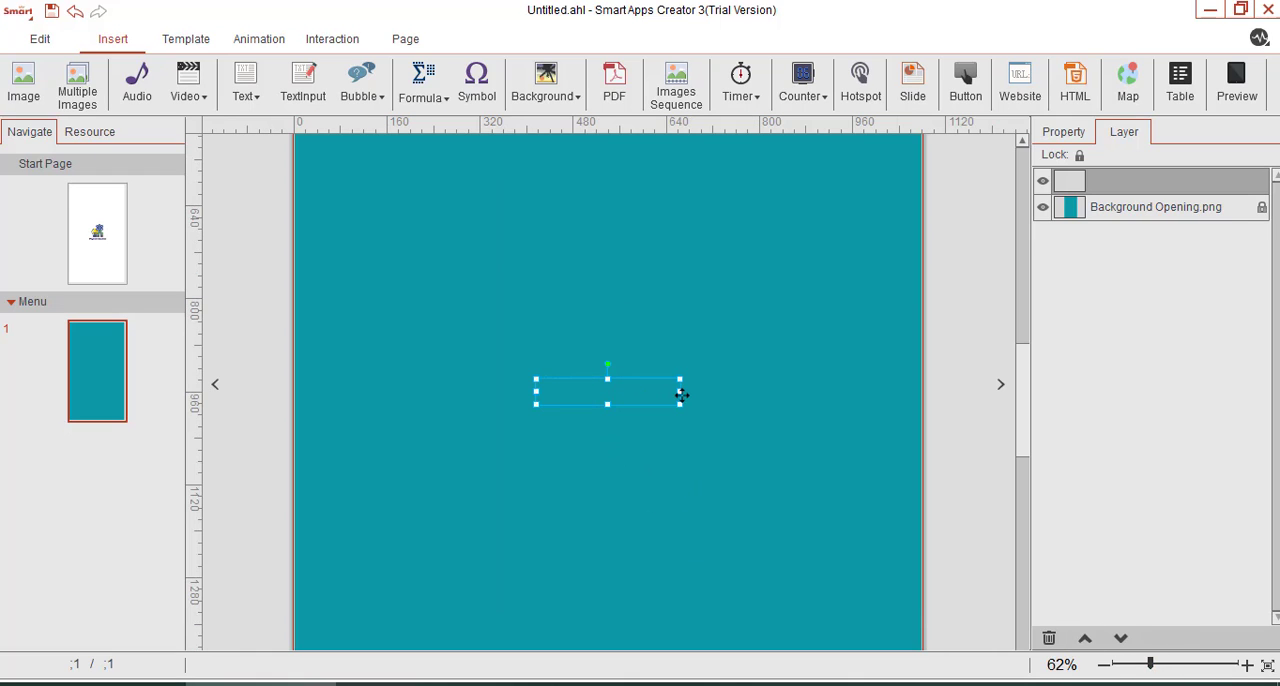
pyautogui.moveTo(681, 395); pyautogui.dragTo(875, 401)
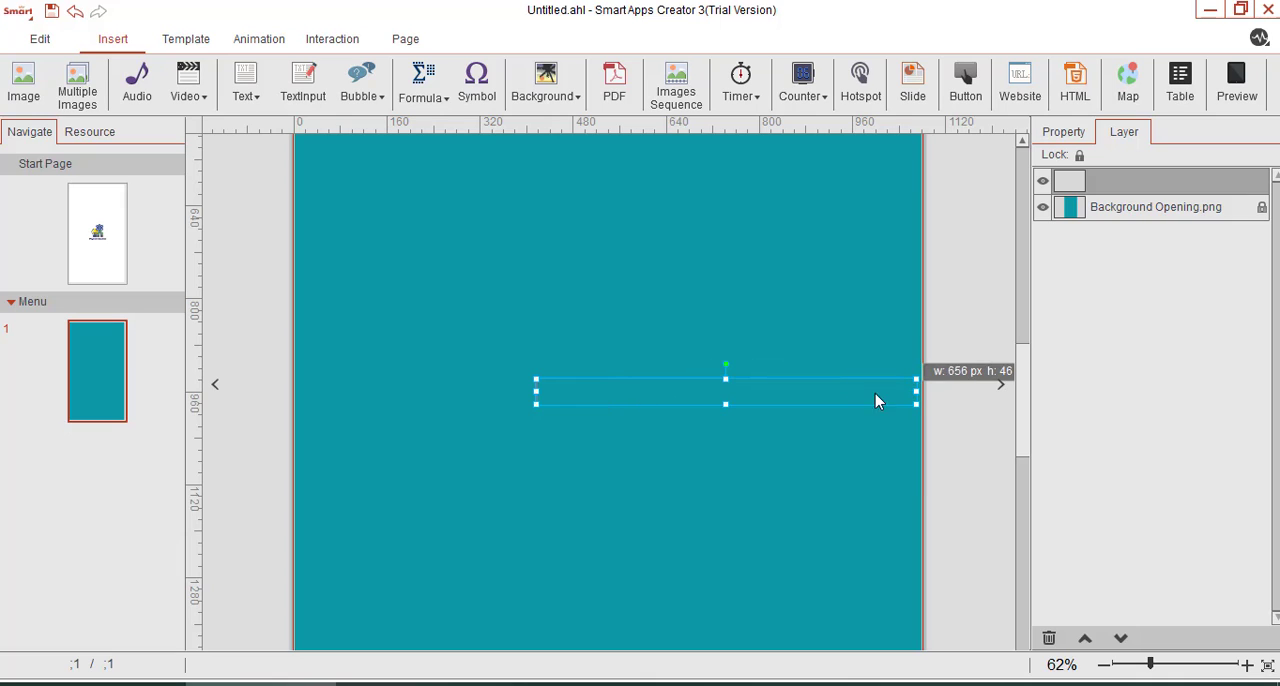
# Enter "Selamat Datang di Aplikasi Physics Education" in the new text box.
pyautogui.write('Sela')
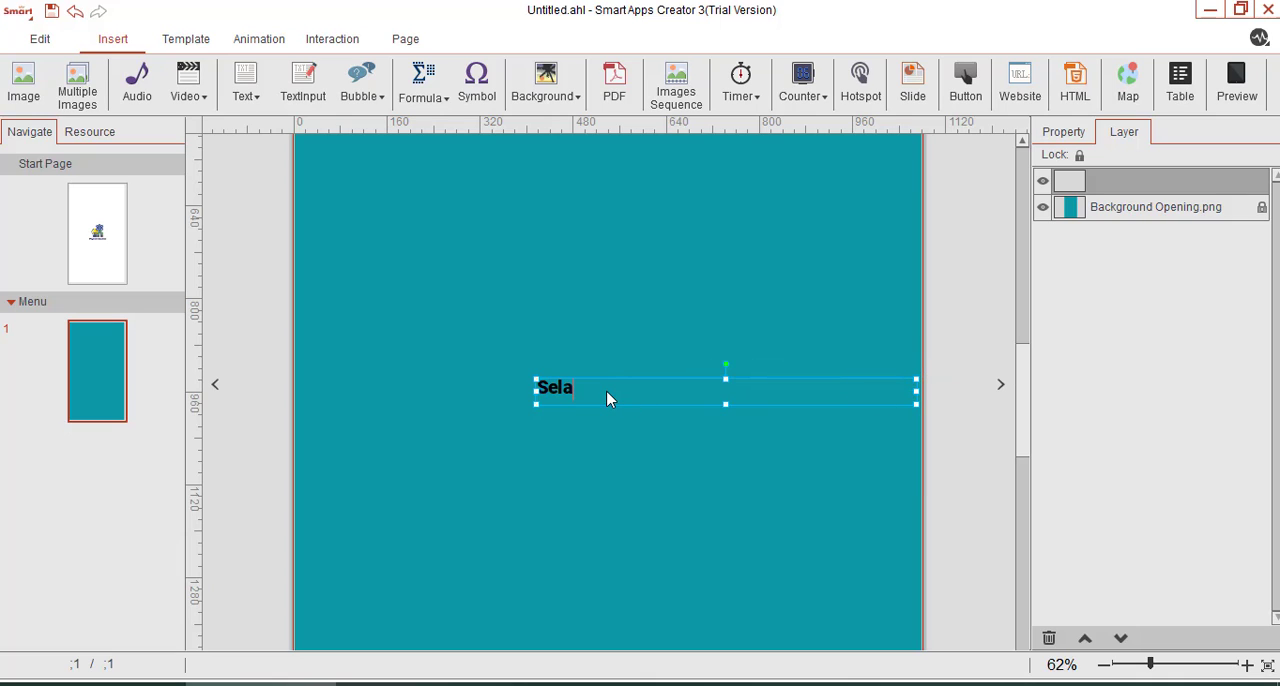
pyautogui.write('mat Datang di Aplikas')
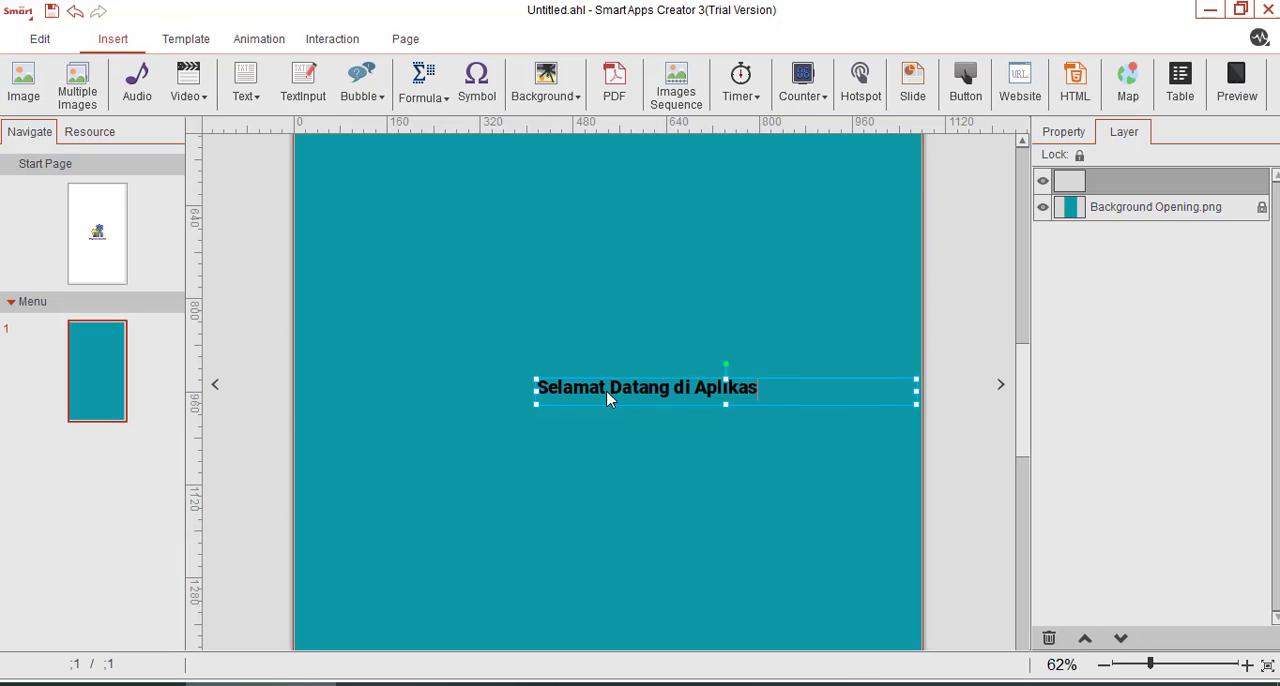
pyautogui.write('i Physics Educ')
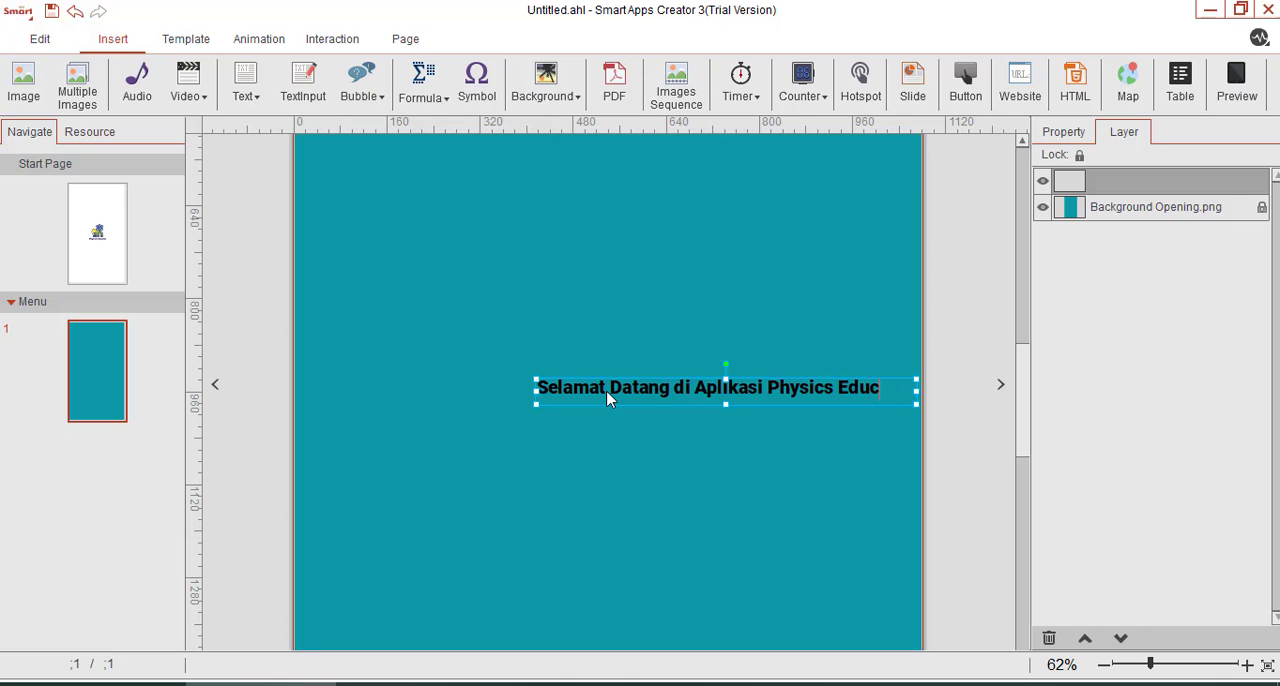
pyautogui.write('ation')
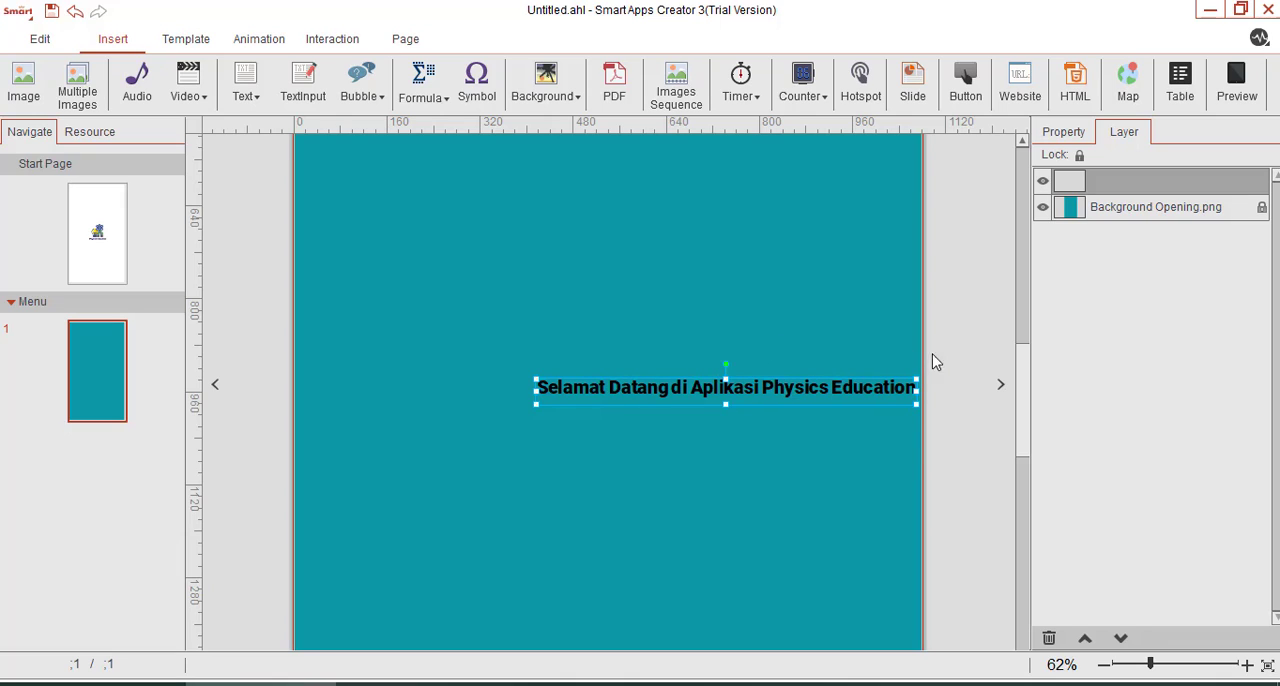
# Make the welcome text box taller and narrower so its text wraps onto two lines.
pyautogui.moveTo(1150, 665); pyautogui.dragTo(1135, 665)
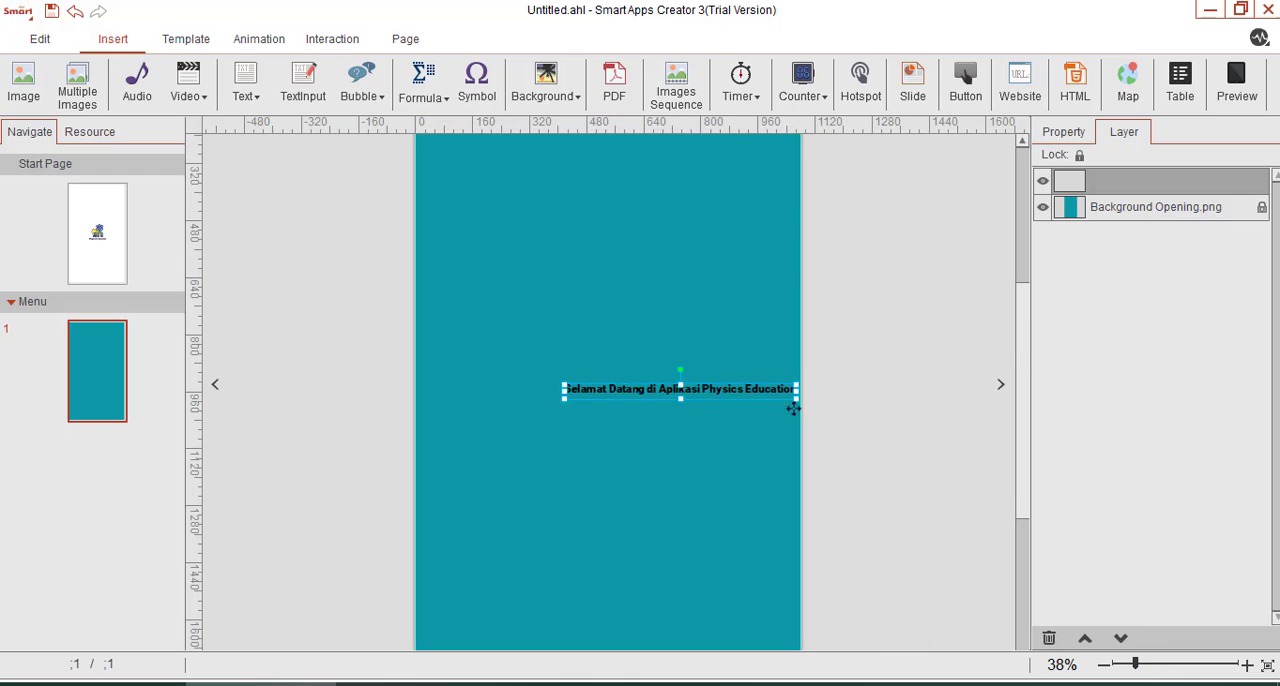
pyautogui.moveTo(681, 398); pyautogui.dragTo(674, 461)
pyautogui.moveTo(796, 423); pyautogui.dragTo(712, 423)
# Centre the whole welcome text, increase its font size to 44 and colour it white.
pyautogui.doubleClick(661, 403)
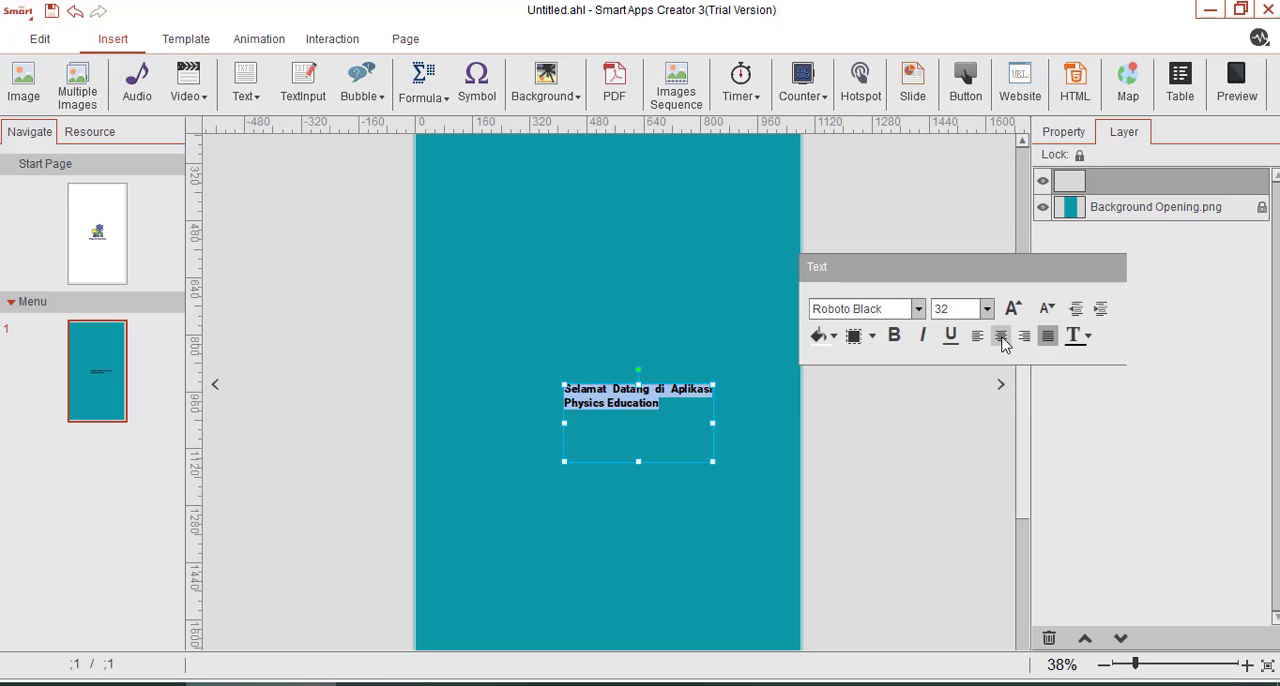
pyautogui.click(1000, 335)
pyautogui.click(1012, 310)
pyautogui.click(1012, 310)
pyautogui.click(1012, 310)
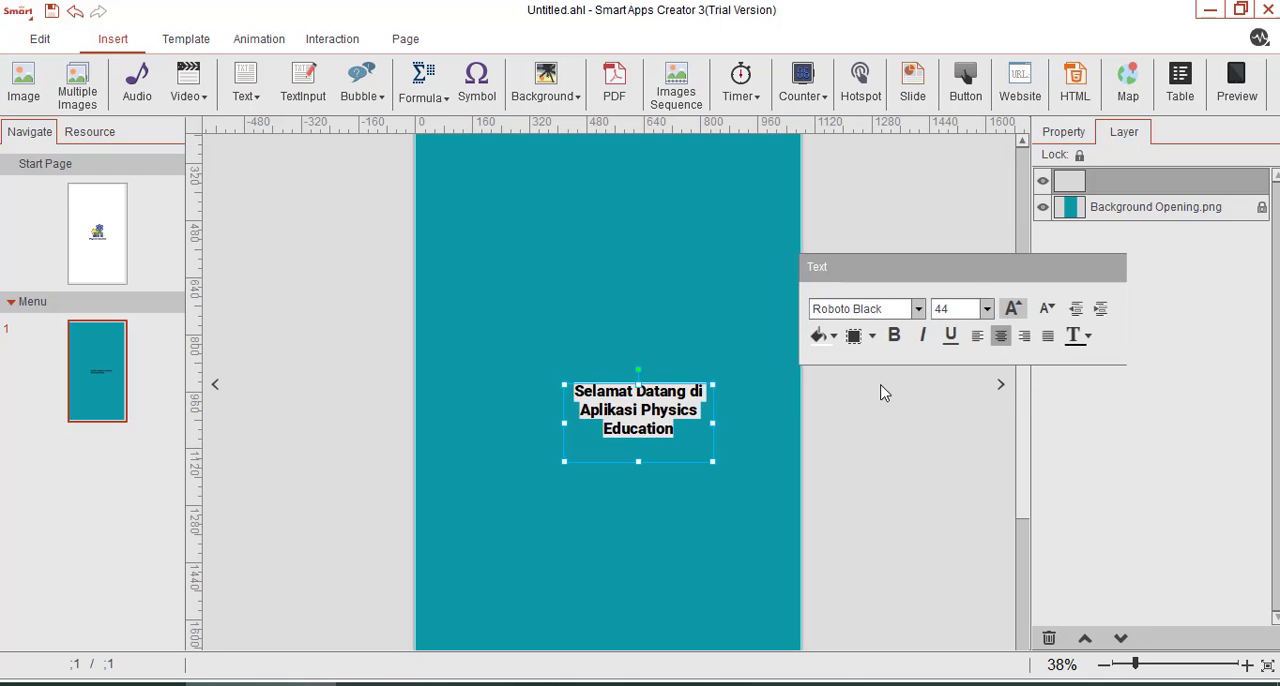
pyautogui.click(1089, 337)
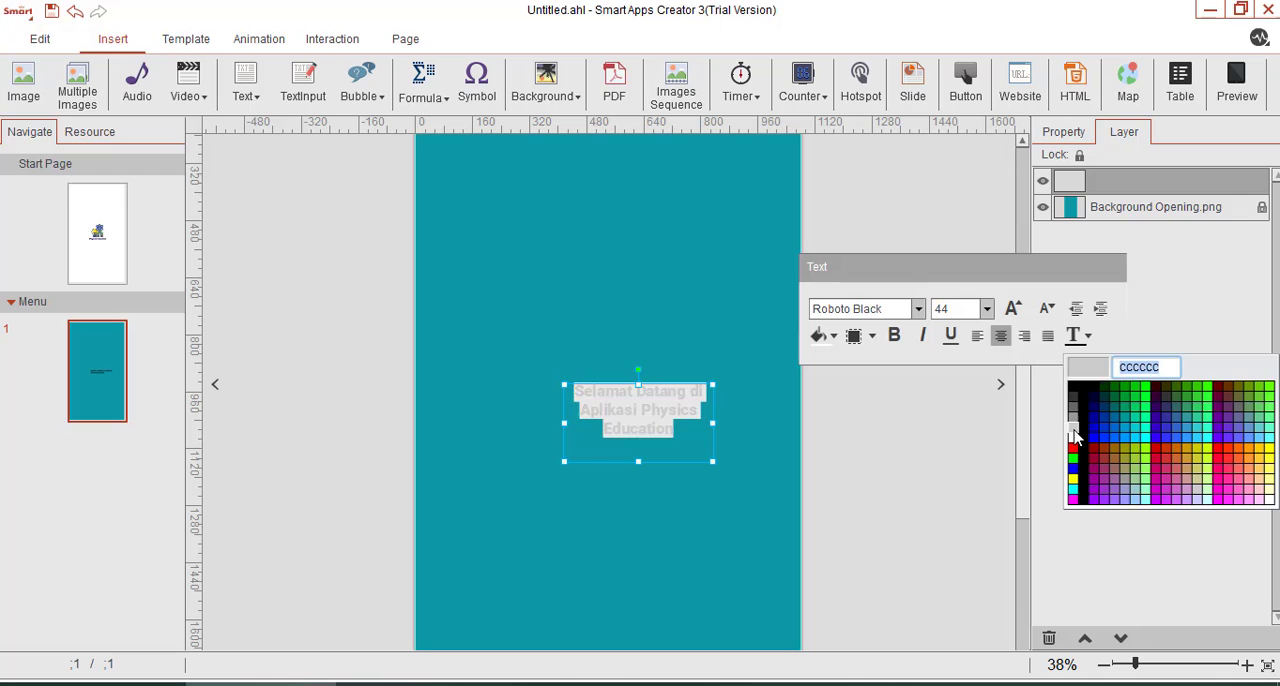
pyautogui.click(1080, 420)
# Widen the welcome text box so its text fits on two lines and move it near the top of the page.
pyautogui.moveTo(713, 425); pyautogui.dragTo(840, 429)
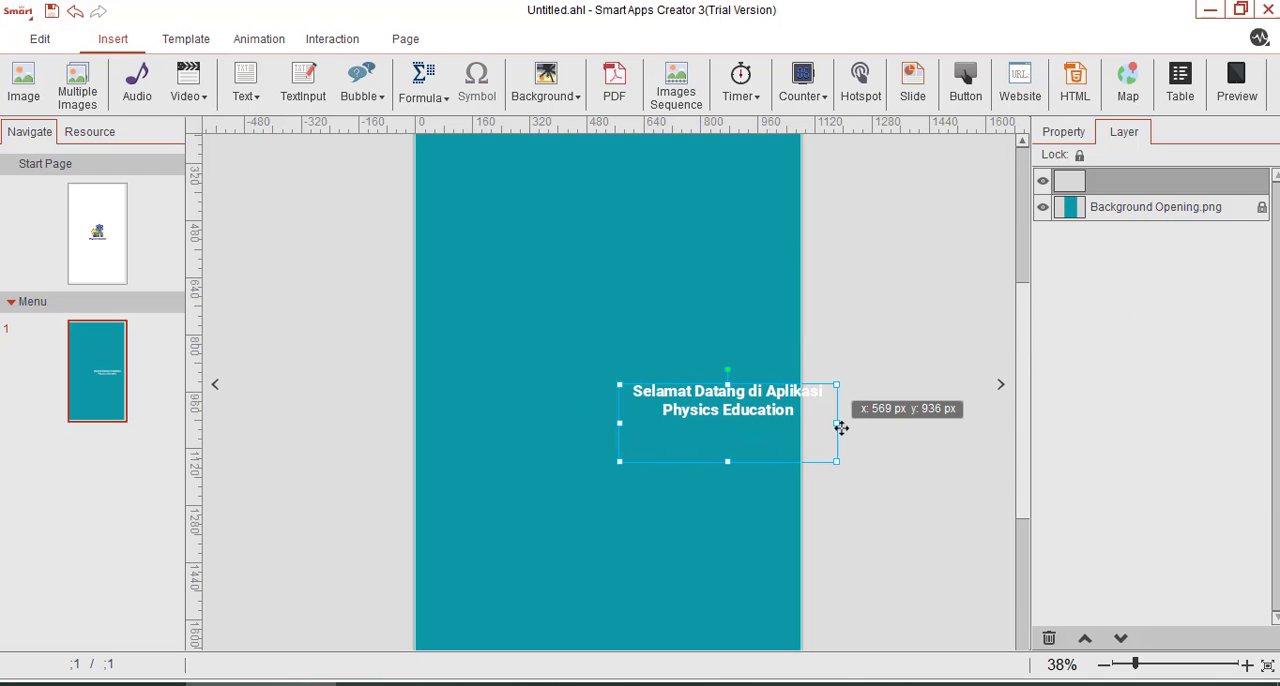
pyautogui.scroll(2, 860, 555)
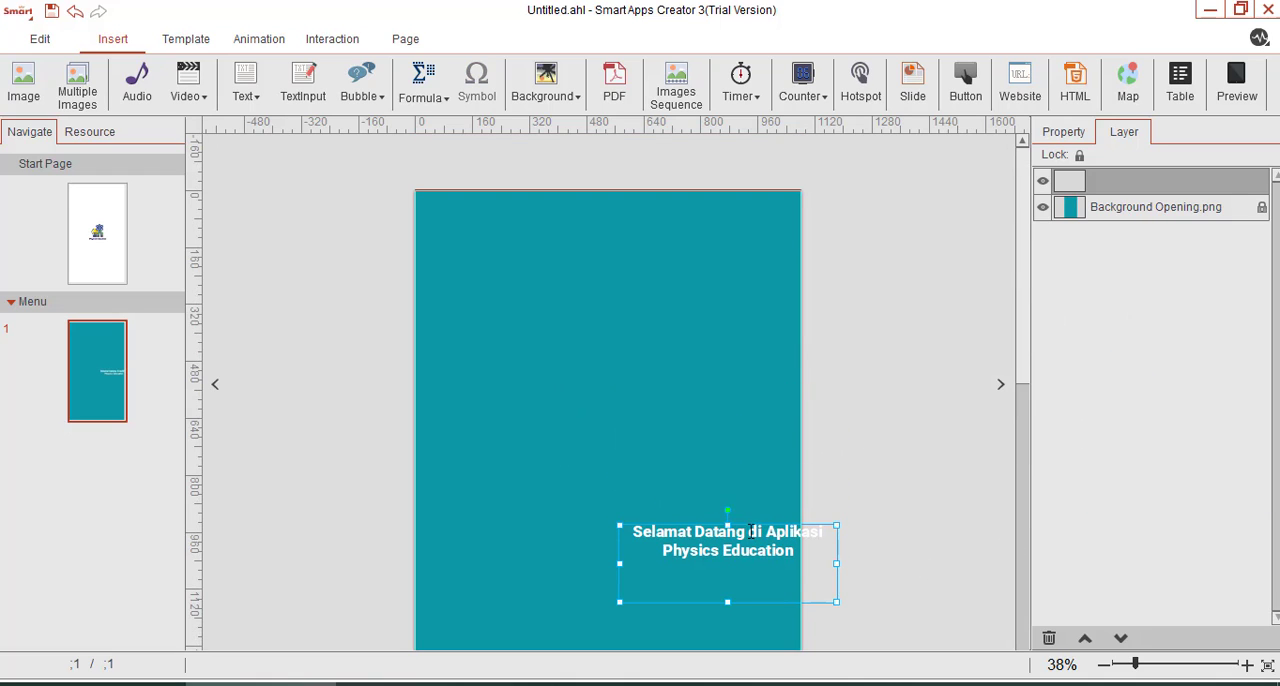
pyautogui.moveTo(755, 609); pyautogui.dragTo(644, 358)
# Enlarge the welcome text beyond font size 54, widen its box to keep two lines, and centre it across the page.
pyautogui.doubleClick(630, 298)
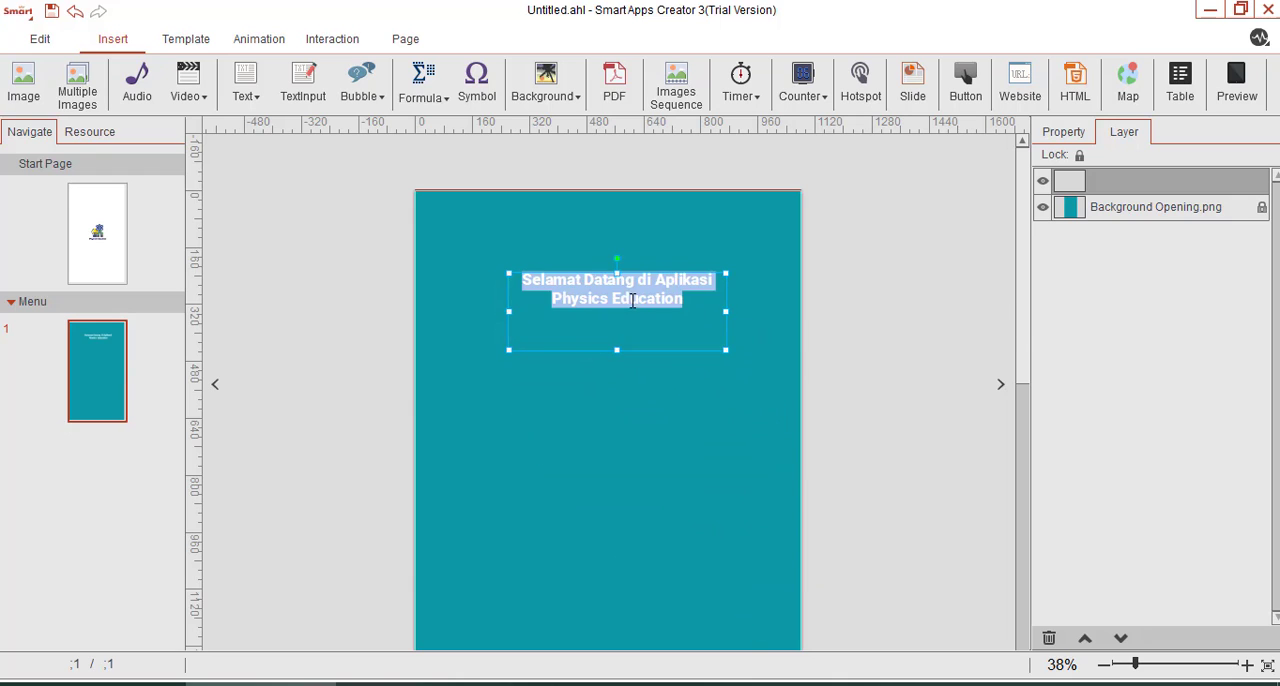
pyautogui.click(1014, 309)
pyautogui.click(1014, 309)
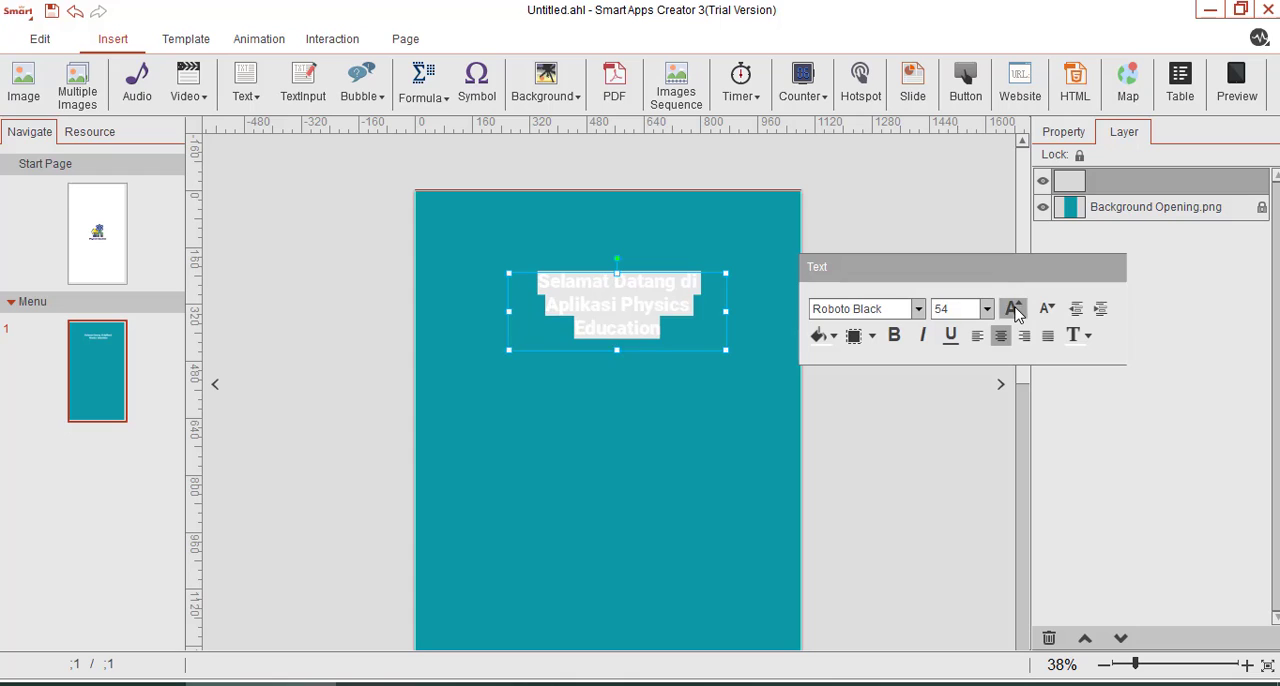
pyautogui.click(1014, 309)
pyautogui.moveTo(513, 310); pyautogui.dragTo(458, 310)
pyautogui.moveTo(616, 358); pyautogui.dragTo(636, 346)
pyautogui.click(774, 428)
# Add another text box to the Menu page containing "Klik tombol mulai untuk masuk".
pyautogui.scroll(-2, 773, 430)
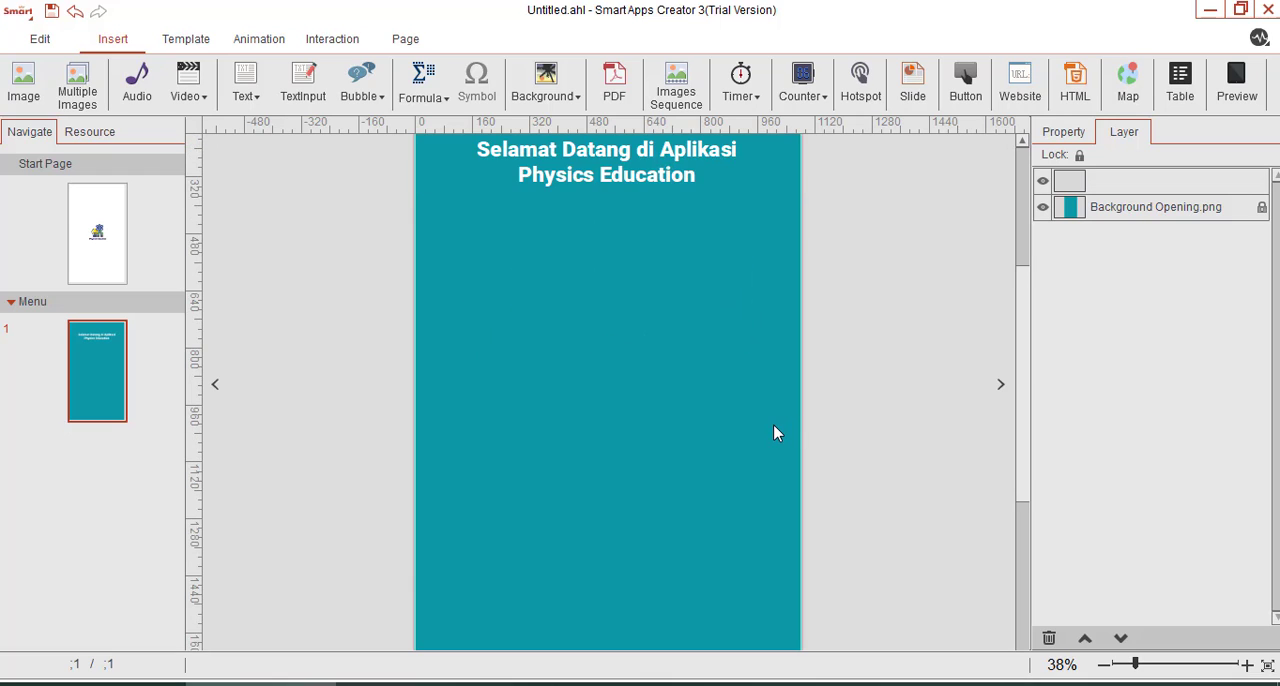
pyautogui.scroll(1, 773, 433)
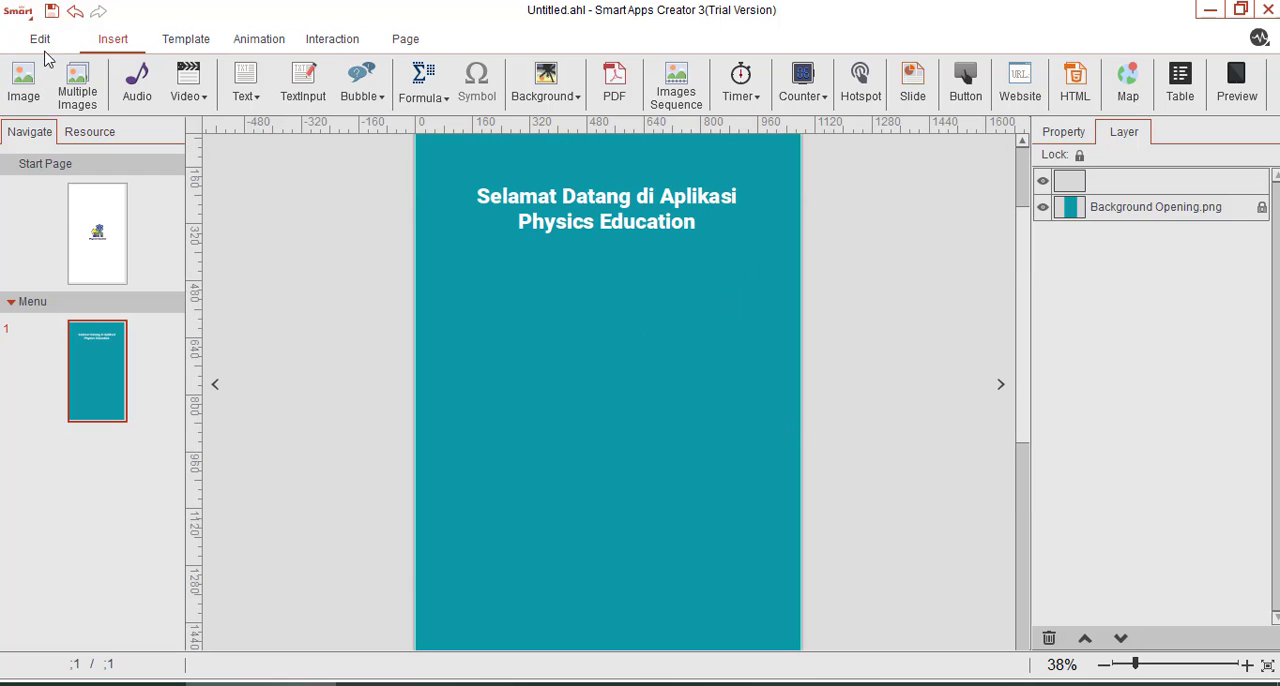
pyautogui.click(248, 88)
pyautogui.click(275, 125)
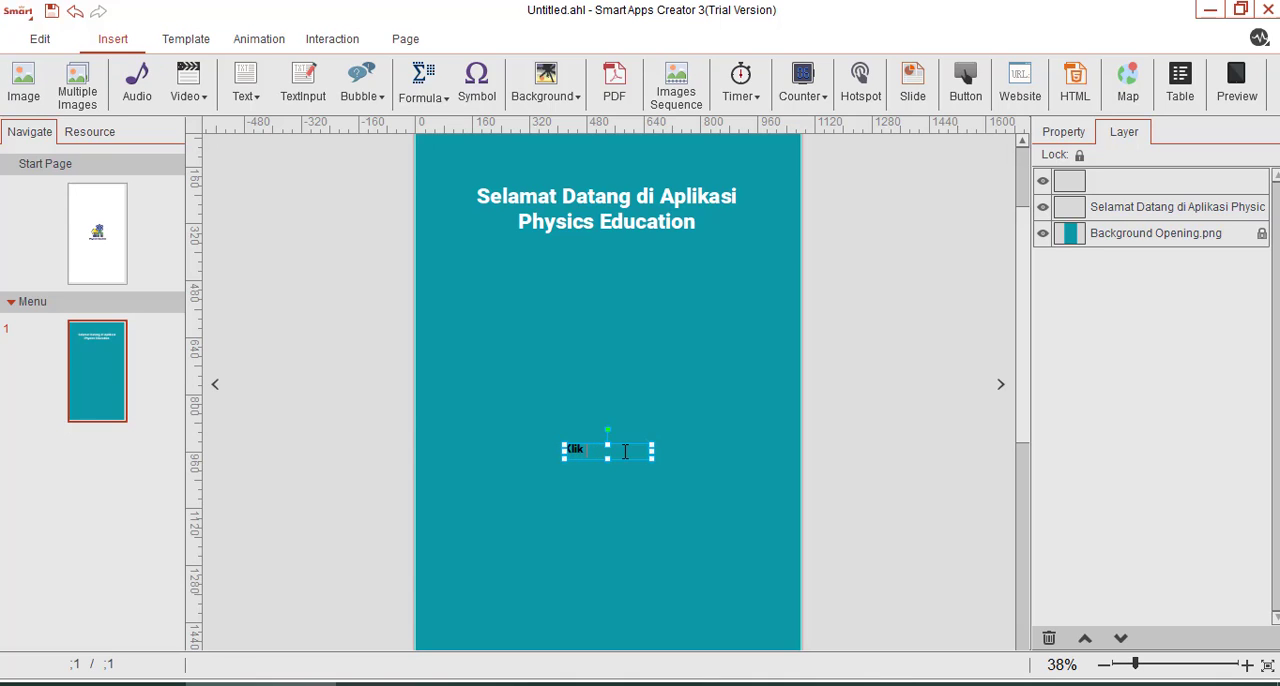
pyautogui.write('Klik tombol mulai u')
pyautogui.write('ntuk masuk')
# Colour the "Klik tombol mulai untuk masuk" text white and widen its box to about 514 px so it fits on one line.
pyautogui.hotkey('ctrl', 'a')
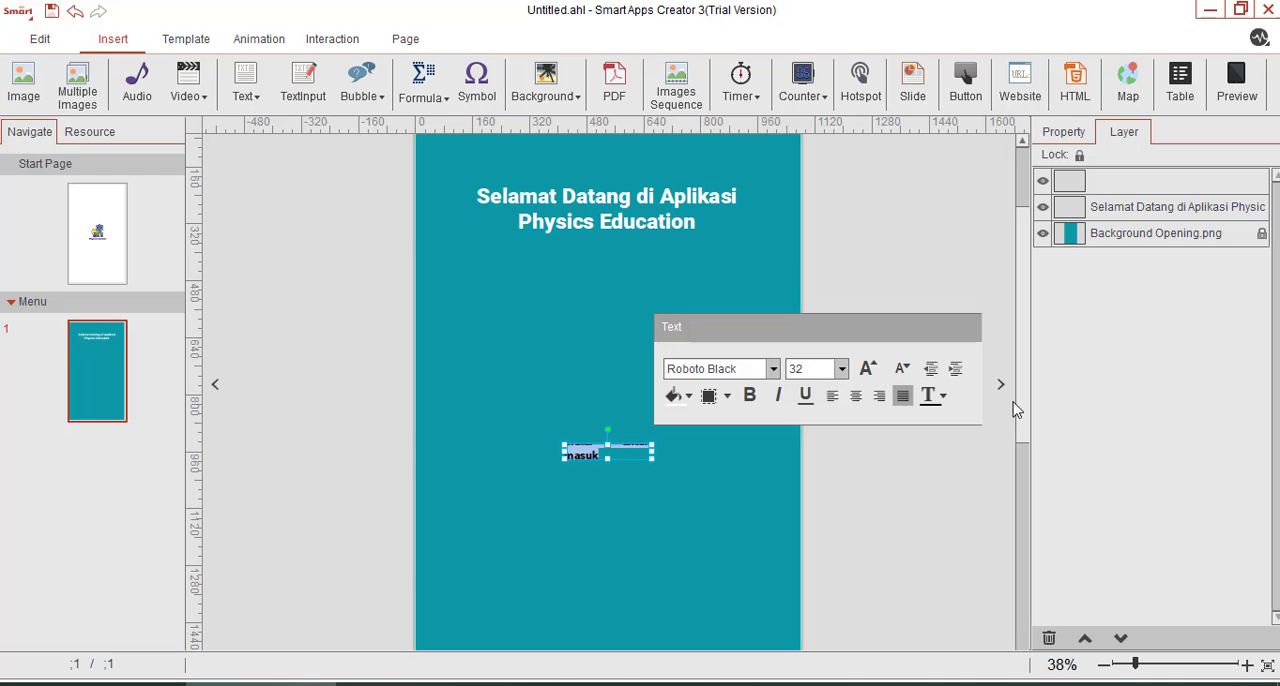
pyautogui.click(941, 395)
pyautogui.click(928, 506)
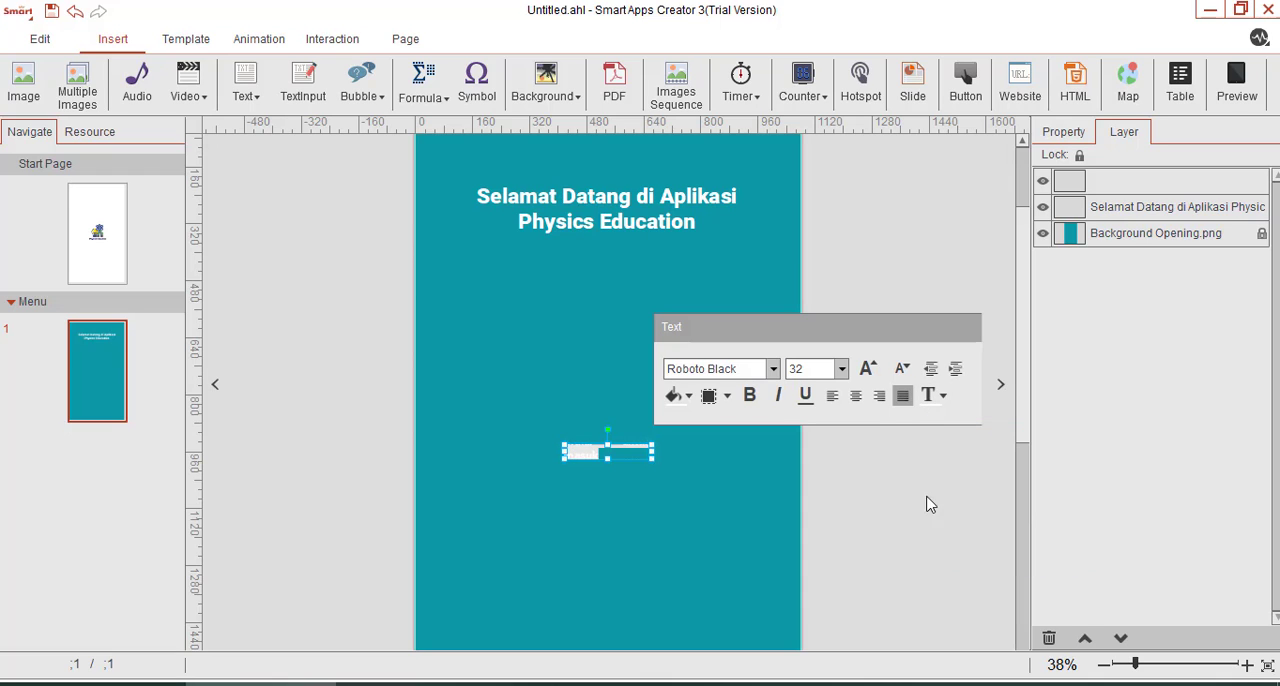
pyautogui.moveTo(652, 452); pyautogui.dragTo(750, 452)
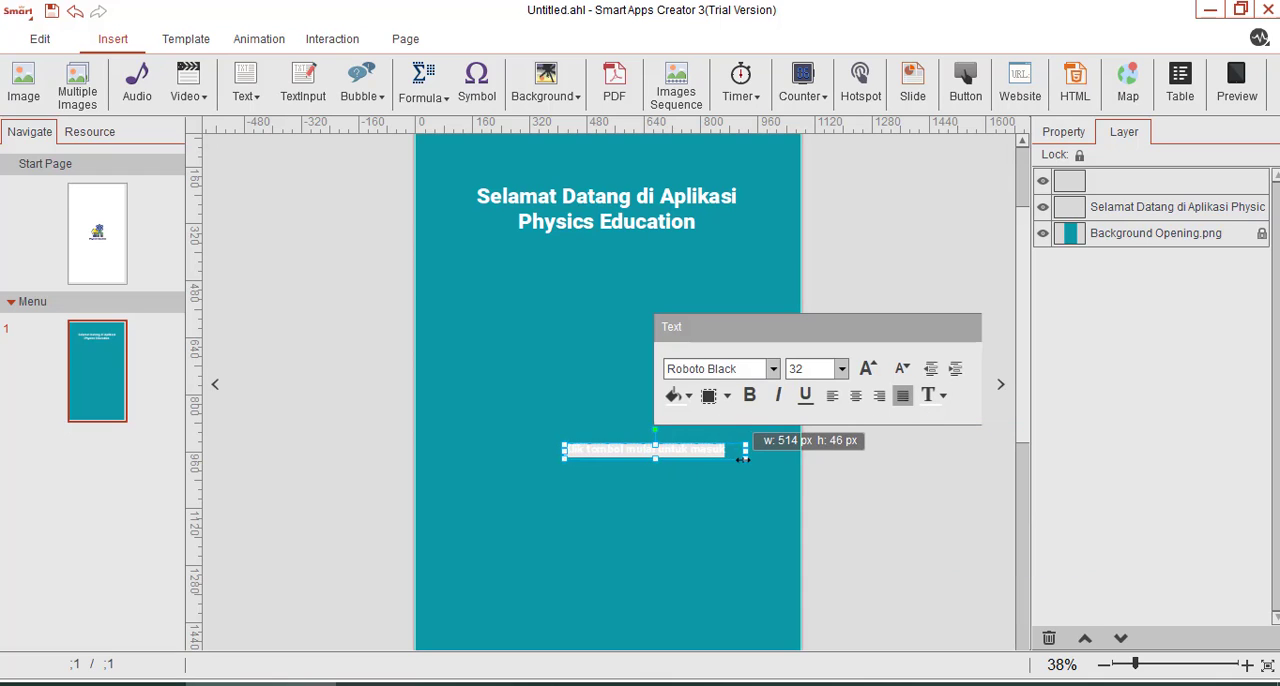
pyautogui.click(817, 503)
# Move the "Klik tombol mulai untuk masuk" text up and centre it below the welcome text.
pyautogui.click(601, 448)
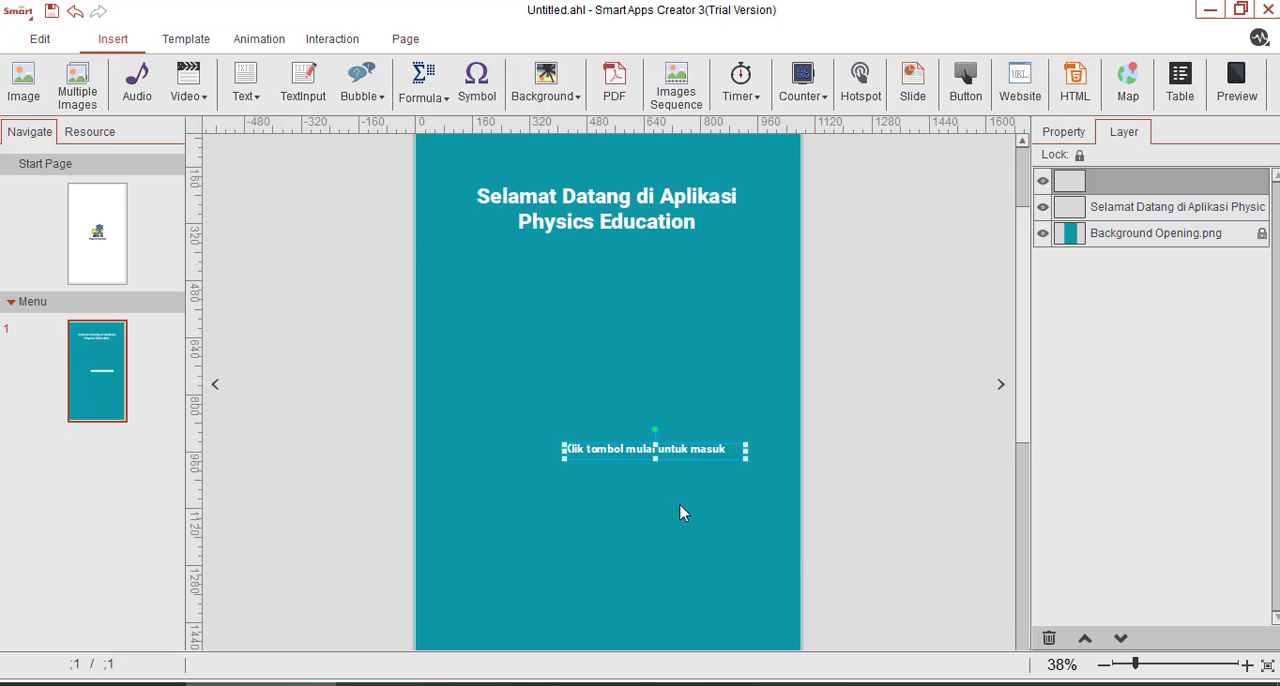
pyautogui.moveTo(671, 463); pyautogui.dragTo(668, 381)
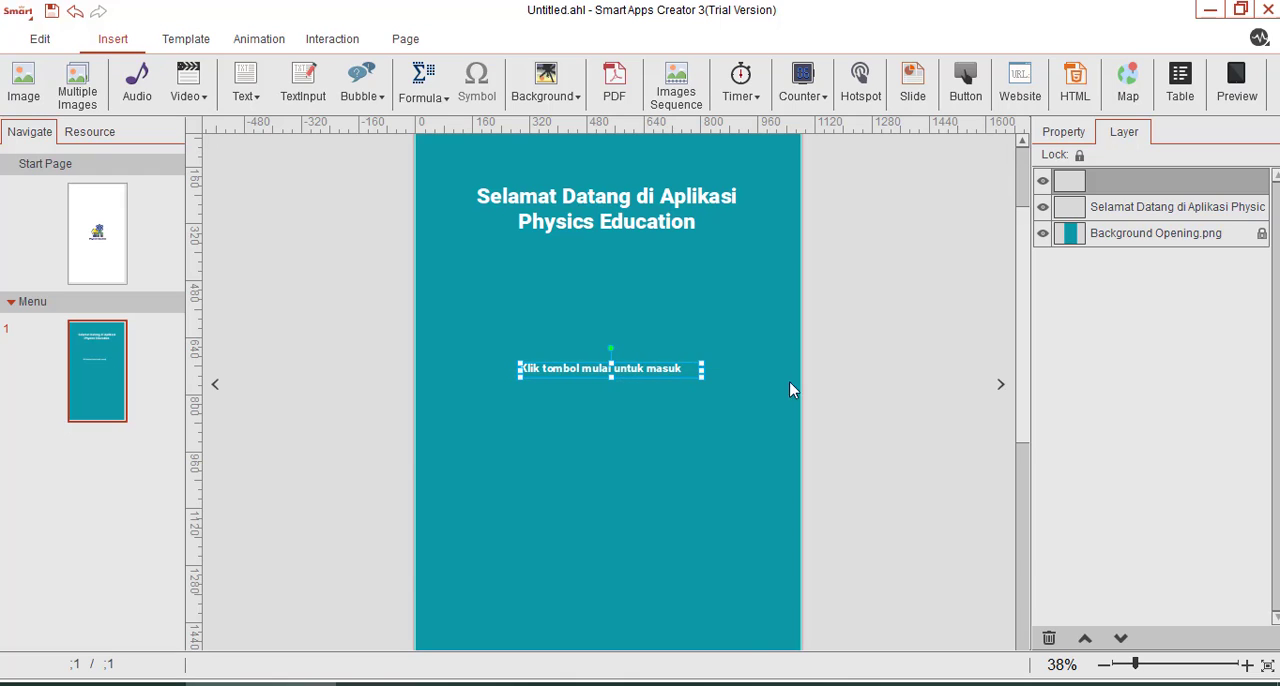
pyautogui.click(1040, 622)
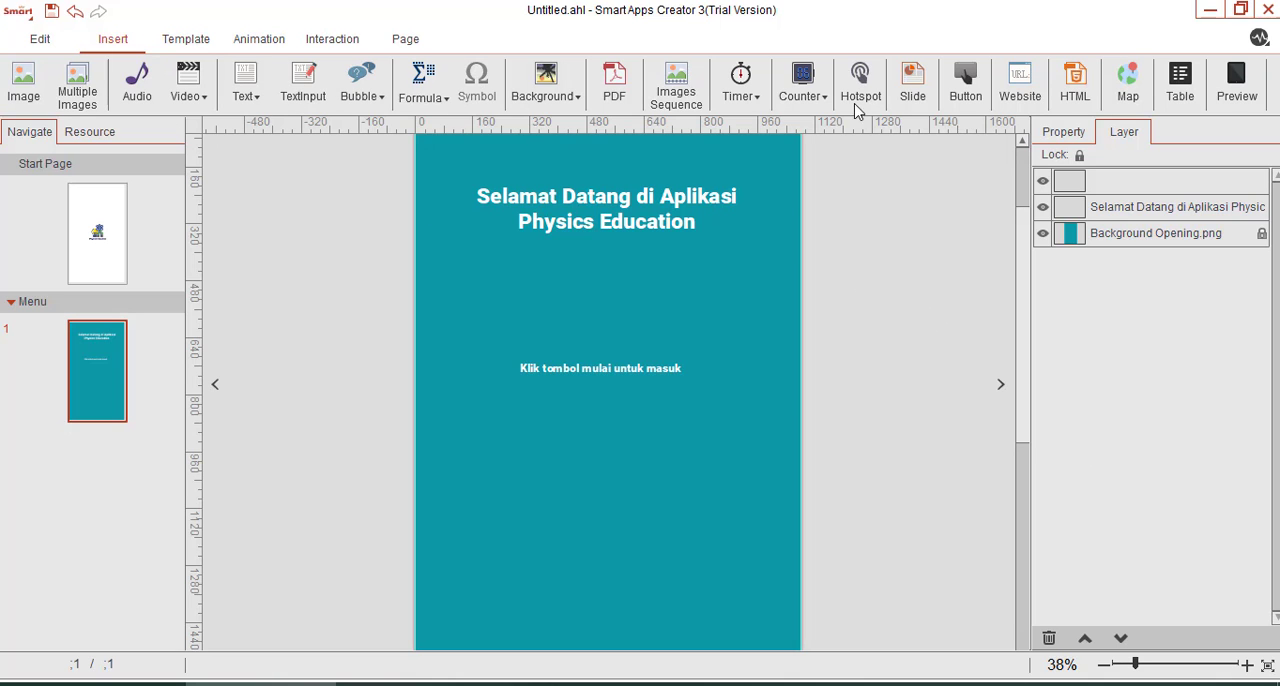
# Insert a button on the Menu page using Mulai_Negatif.png from the Button folder.
pyautogui.click(952, 100)
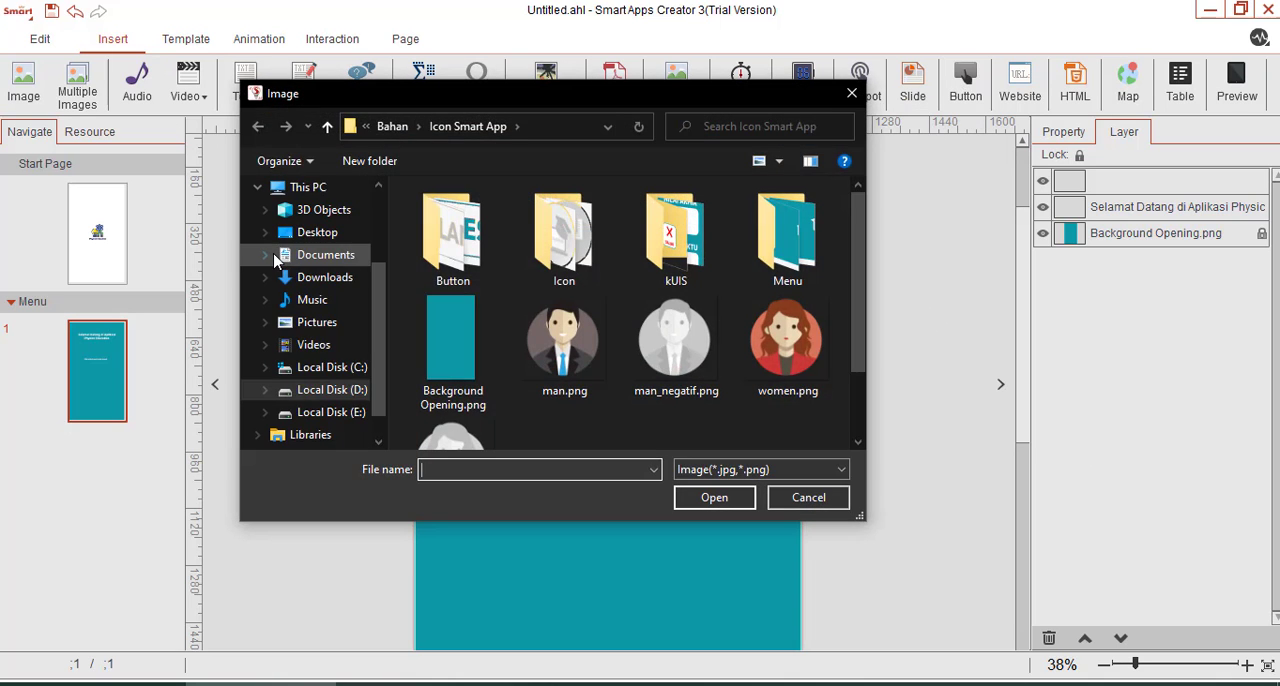
pyautogui.doubleClick(452, 250)
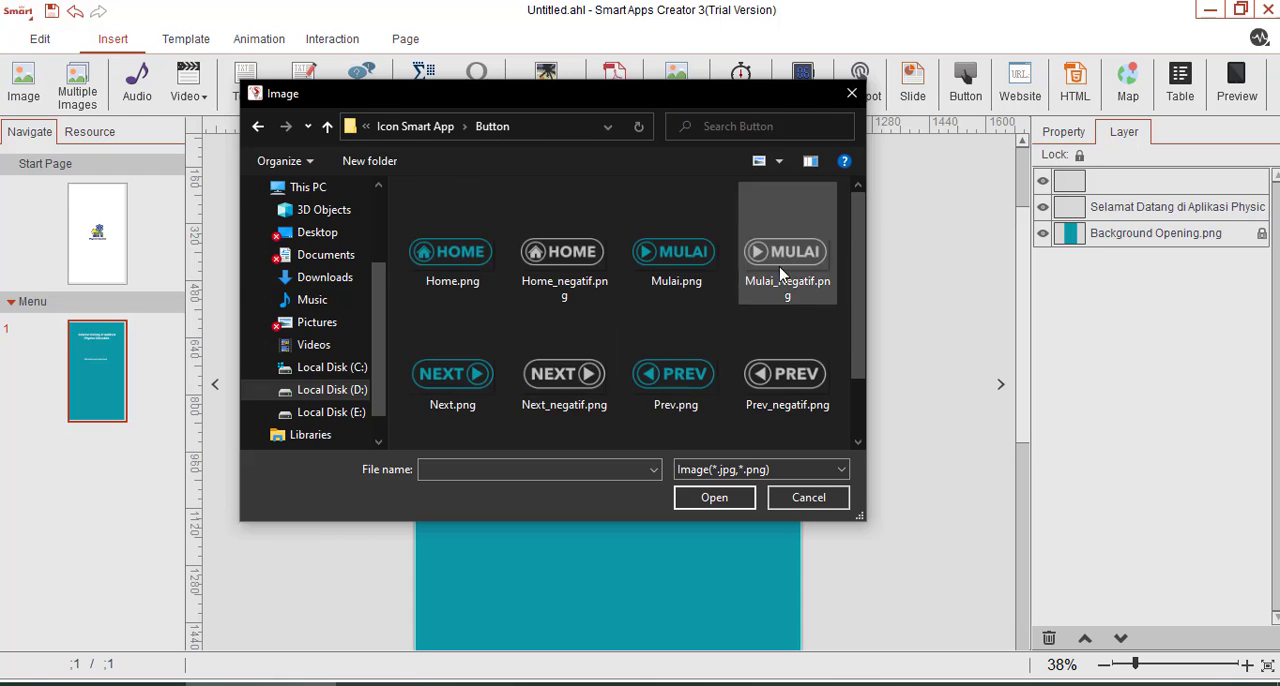
pyautogui.scroll(-1, 583, 327)
pyautogui.scroll(1, 583, 327)
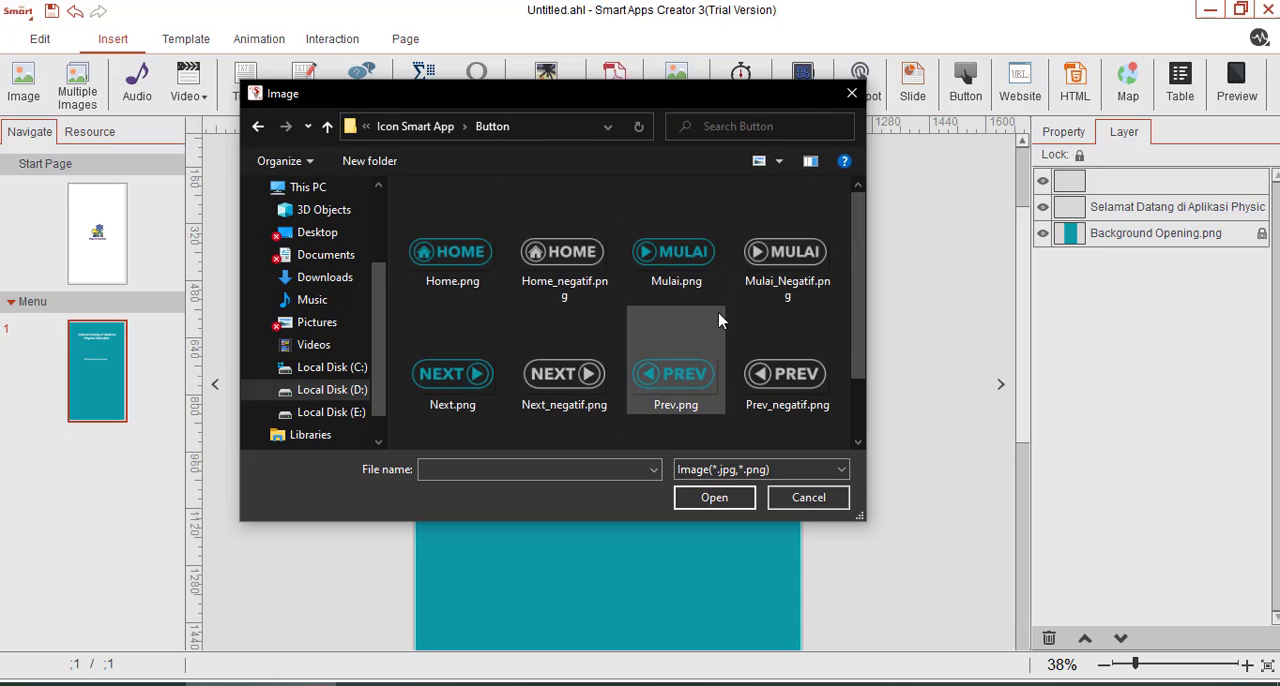
pyautogui.click(780, 256)
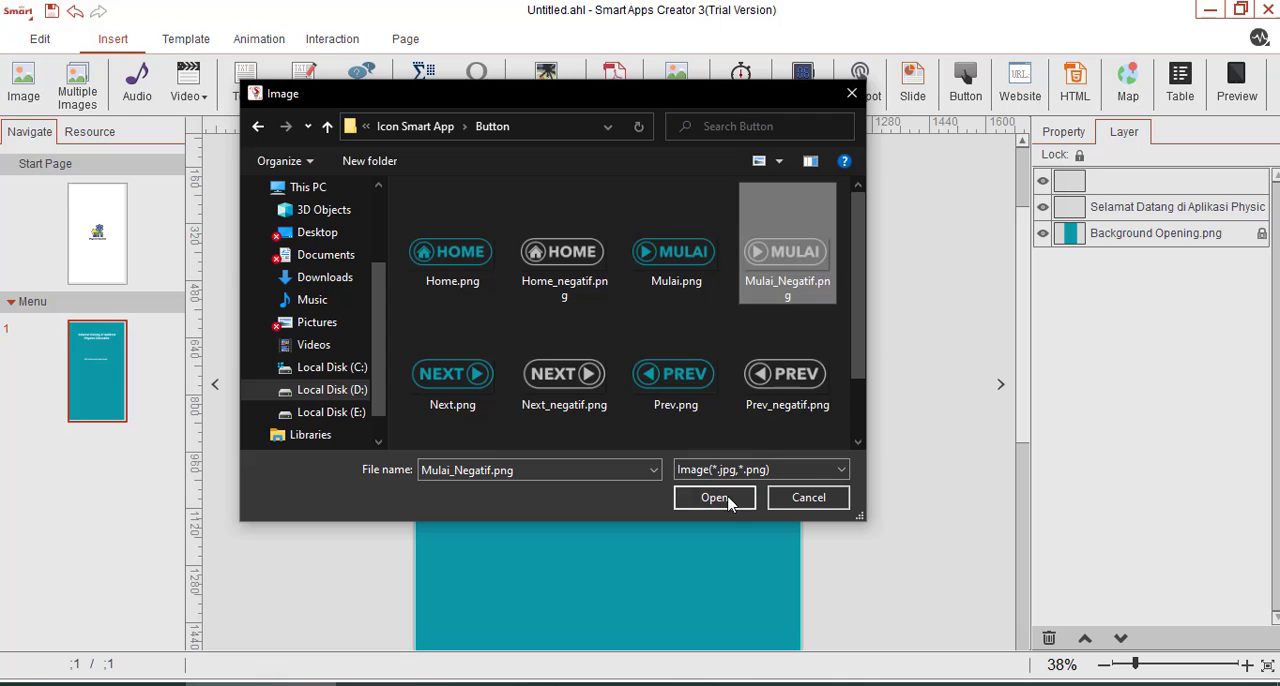
pyautogui.click(716, 495)
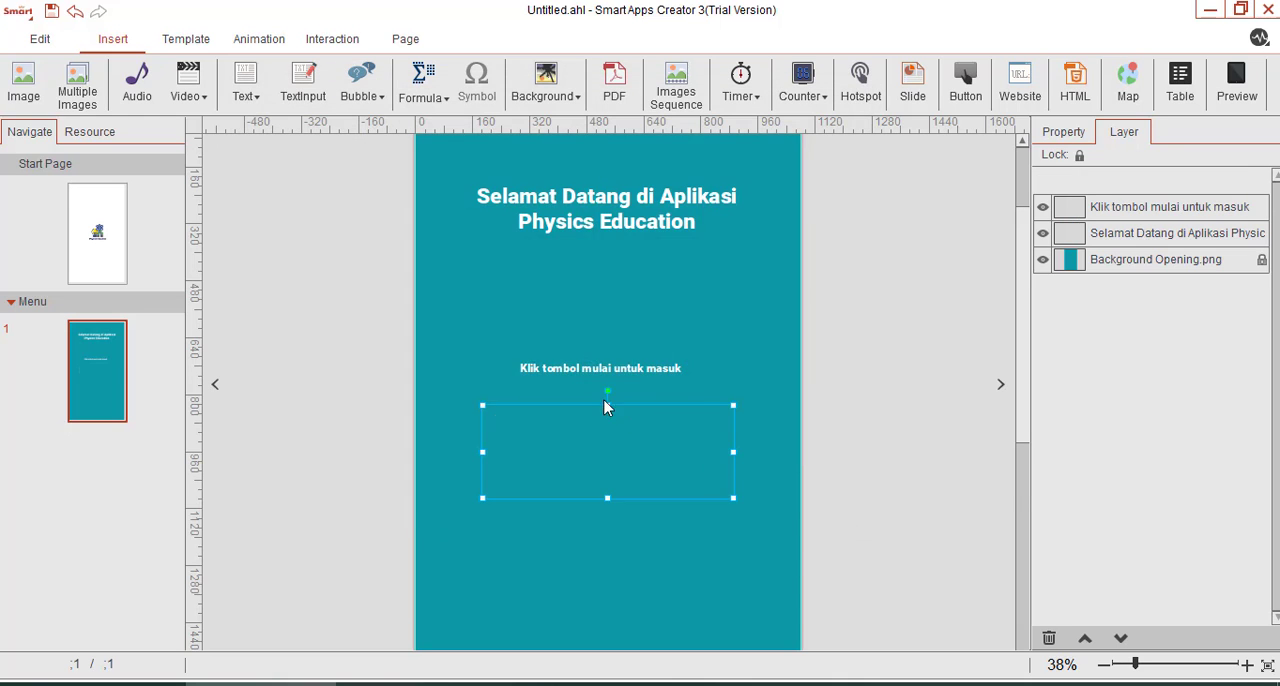
# Shrink the MULAI button and place it directly beneath the "Klik tombol mulai untuk masuk" text.
pyautogui.moveTo(734, 448); pyautogui.dragTo(595, 363)
pyautogui.click(851, 380)
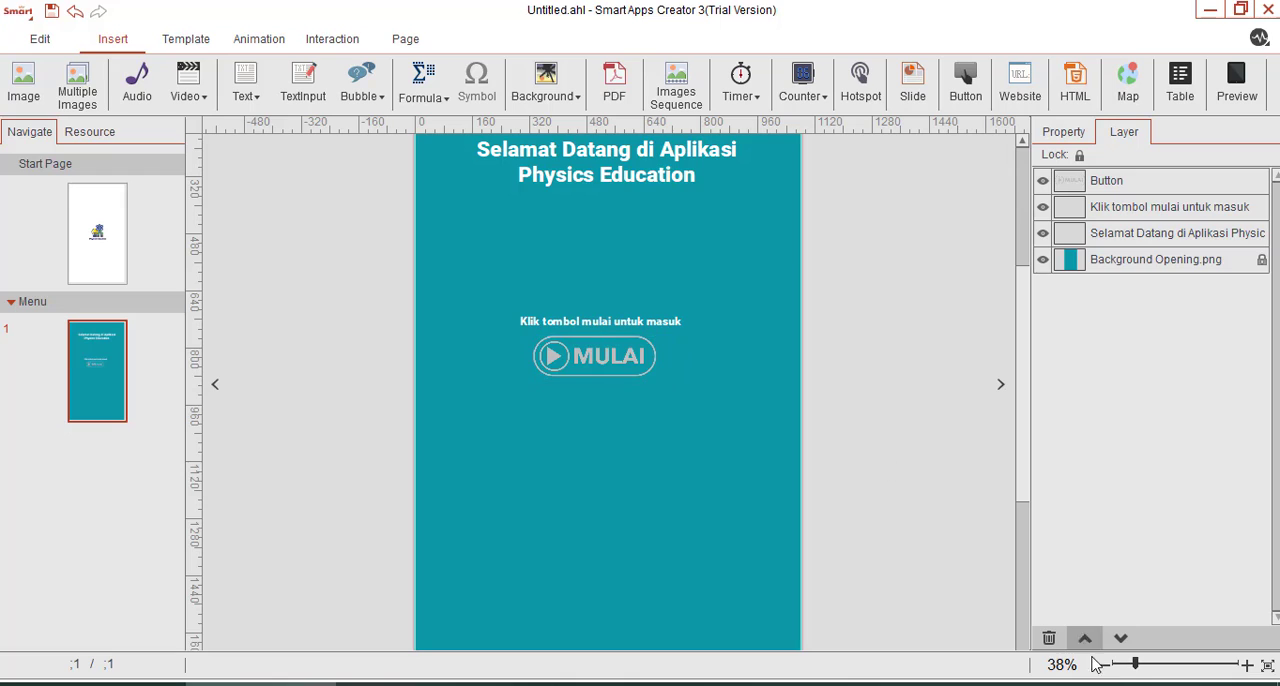
pyautogui.moveTo(1131, 667); pyautogui.dragTo(1123, 667)
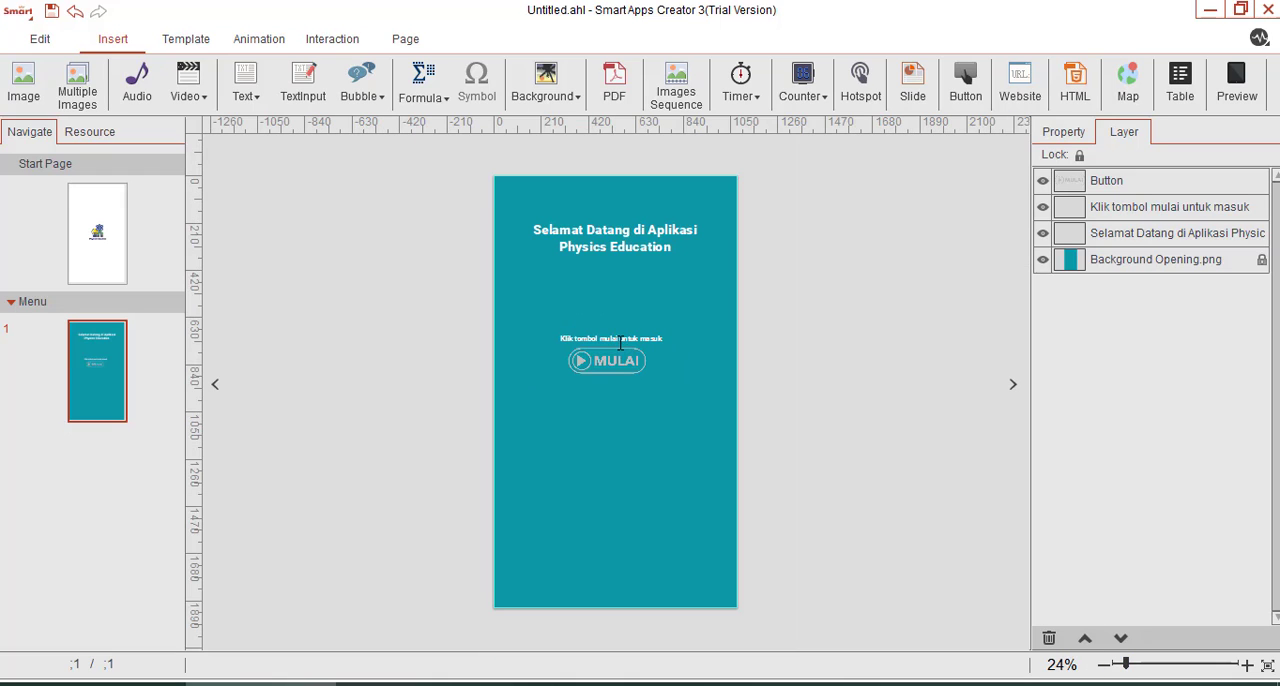
pyautogui.click(620, 340)
pyautogui.moveTo(1127, 665); pyautogui.dragTo(1148, 666)
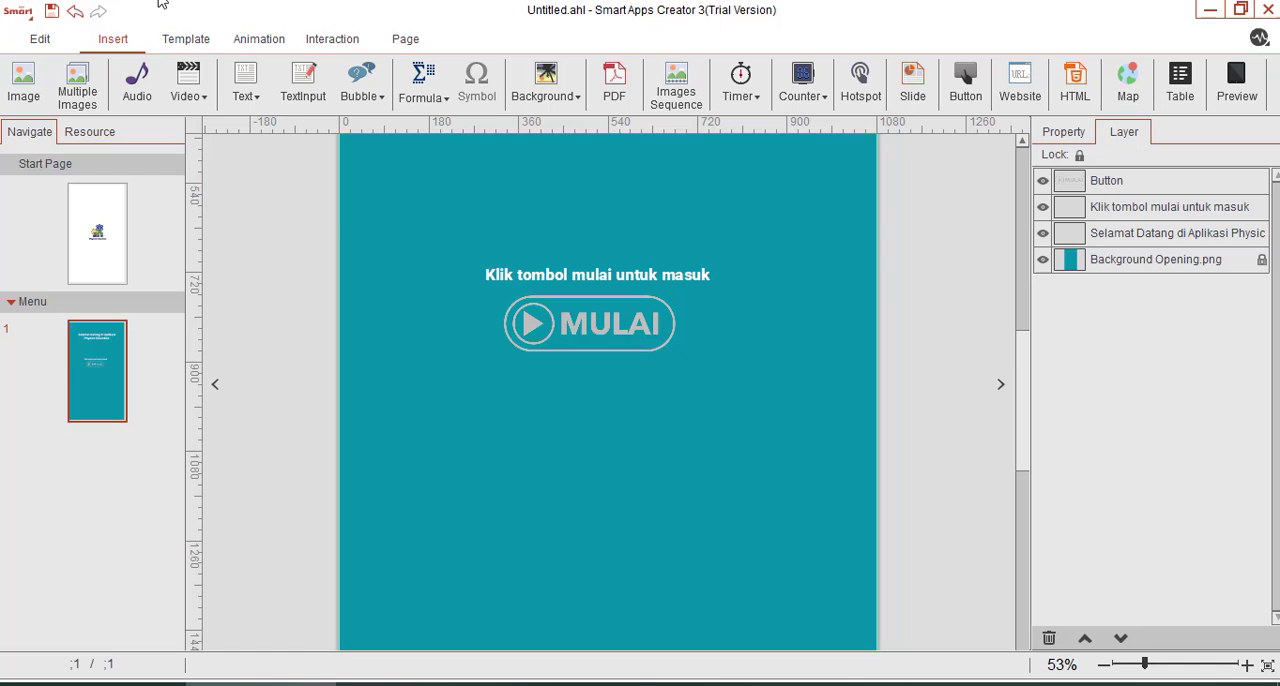
# Add a new section after Menu and rename it "Pengantar".
pyautogui.rightClick(146, 369)
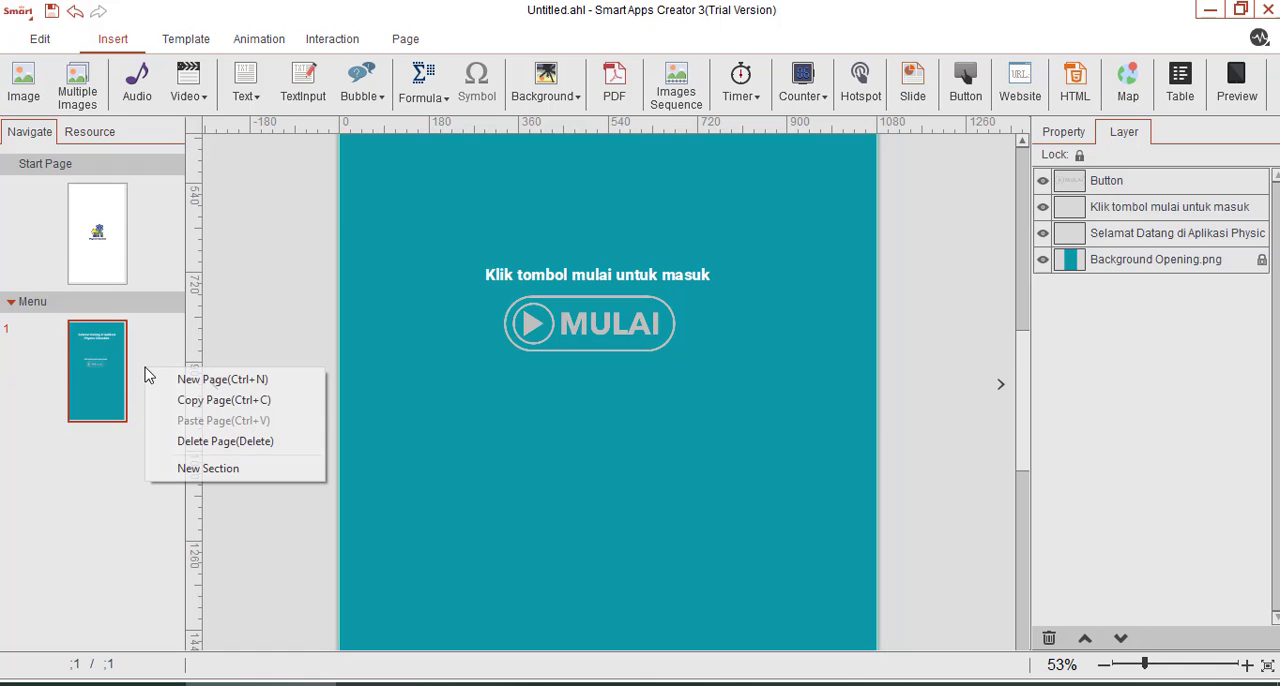
pyautogui.click(205, 468)
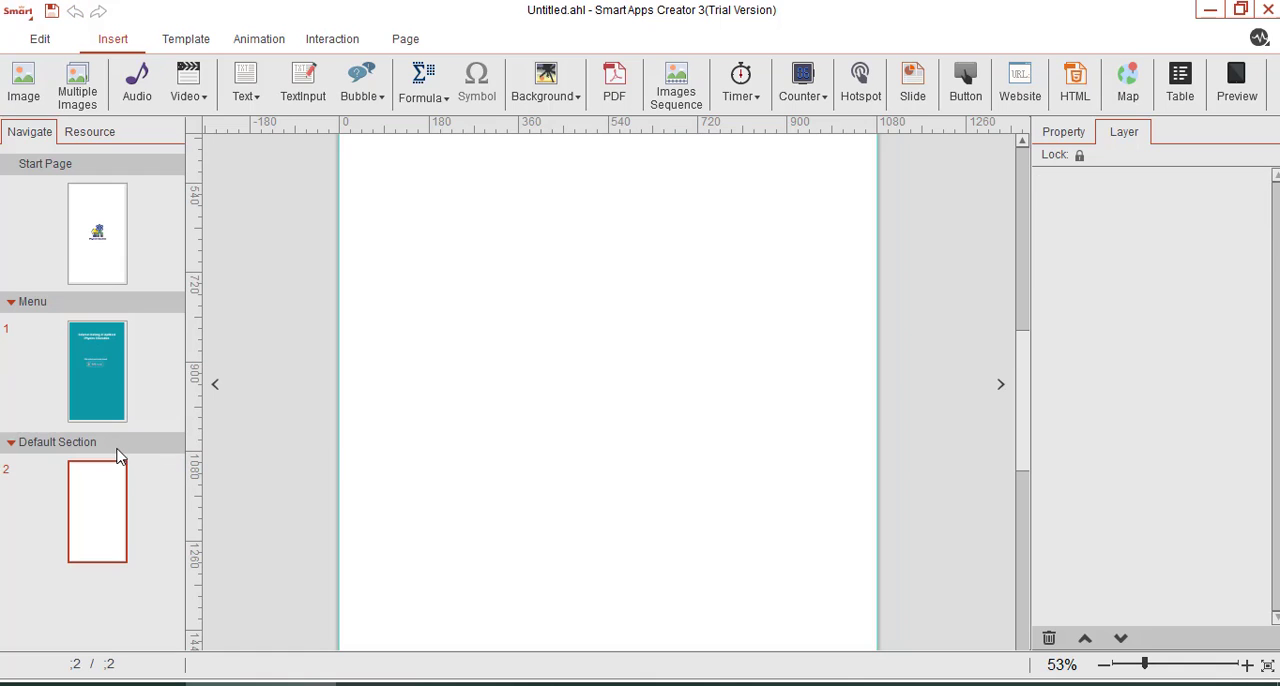
pyautogui.rightClick(46, 447)
pyautogui.click(80, 457)
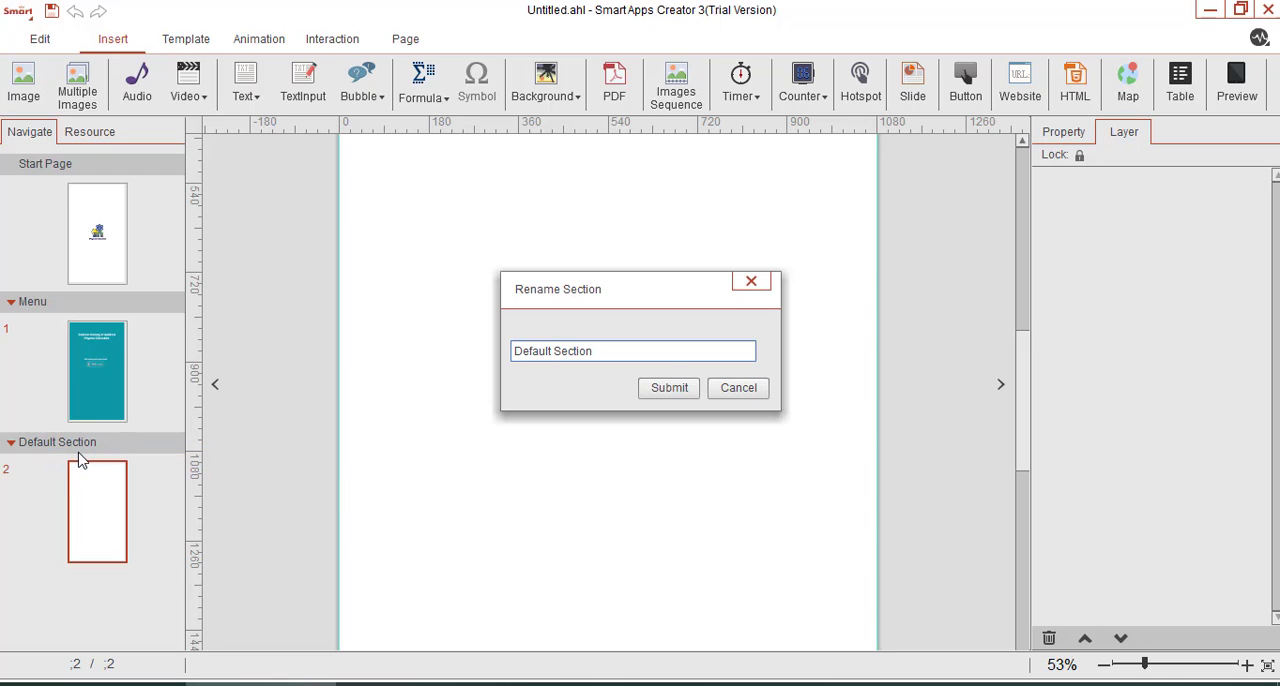
pyautogui.moveTo(606, 354); pyautogui.dragTo(484, 361)
pyautogui.write('F')
pyautogui.click(668, 388)
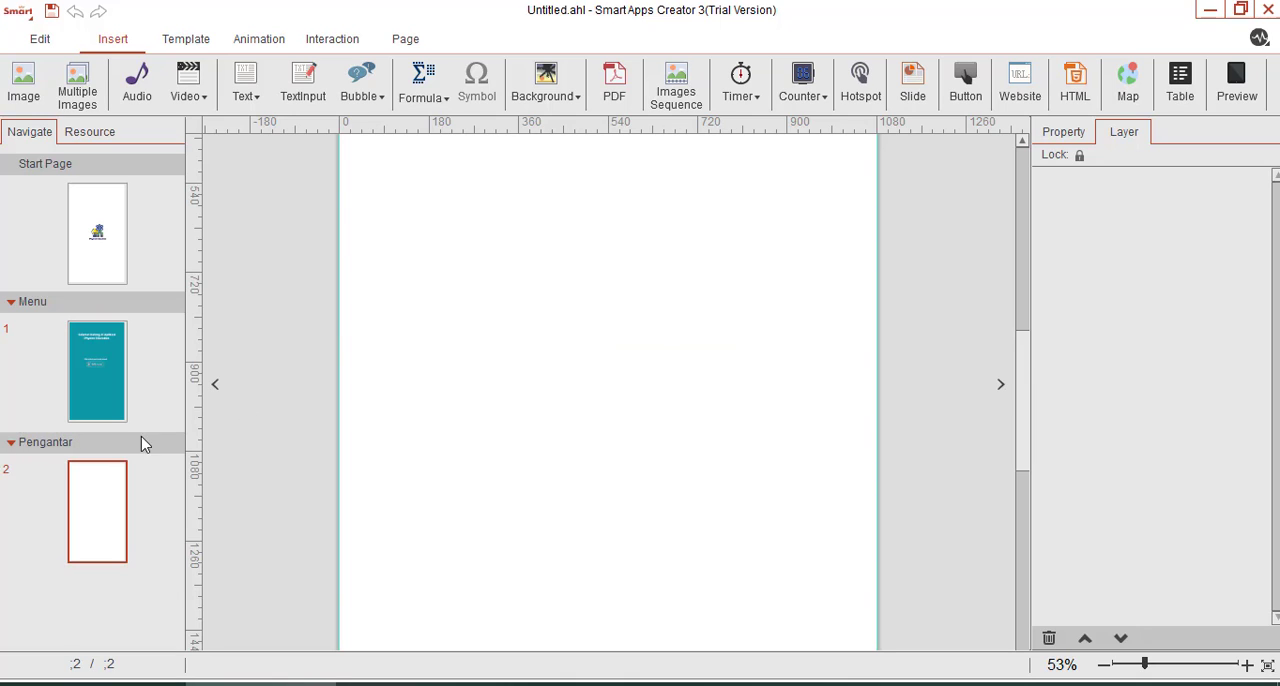
# Give the Menu page's MULAI button a Touch interaction that uses Flip Page to open page 2 in the Pengantar section.
pyautogui.click(92, 355)
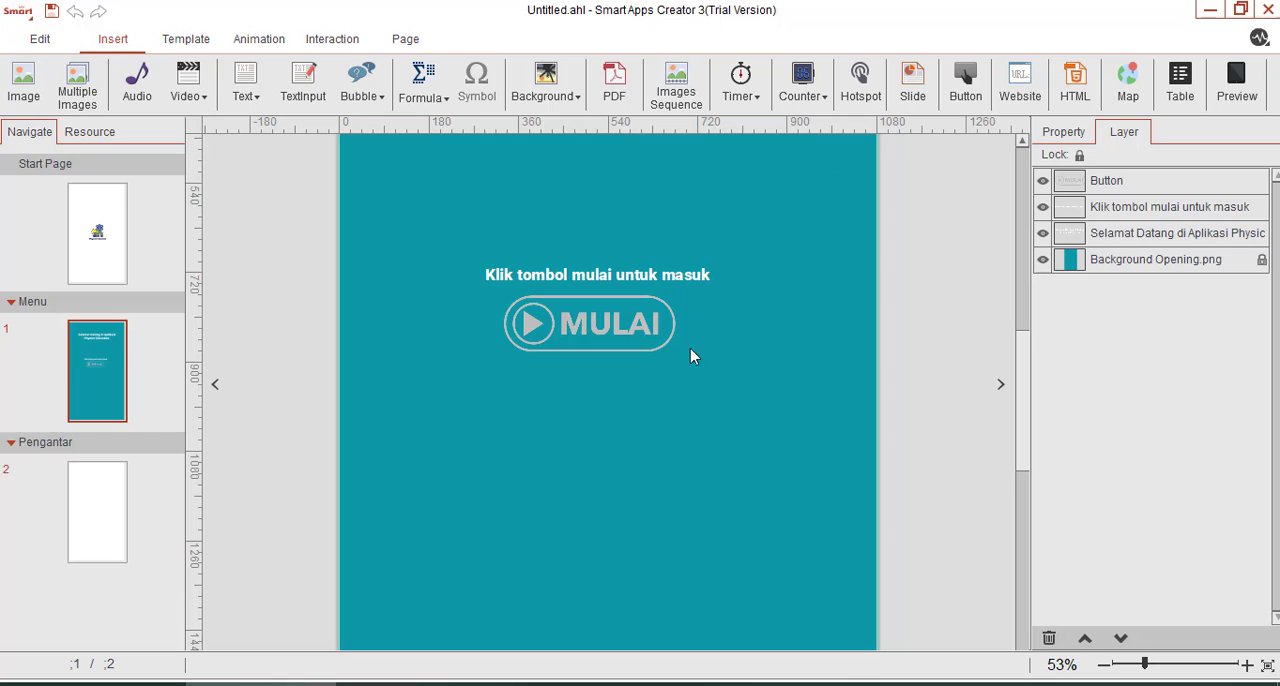
pyautogui.click(578, 318)
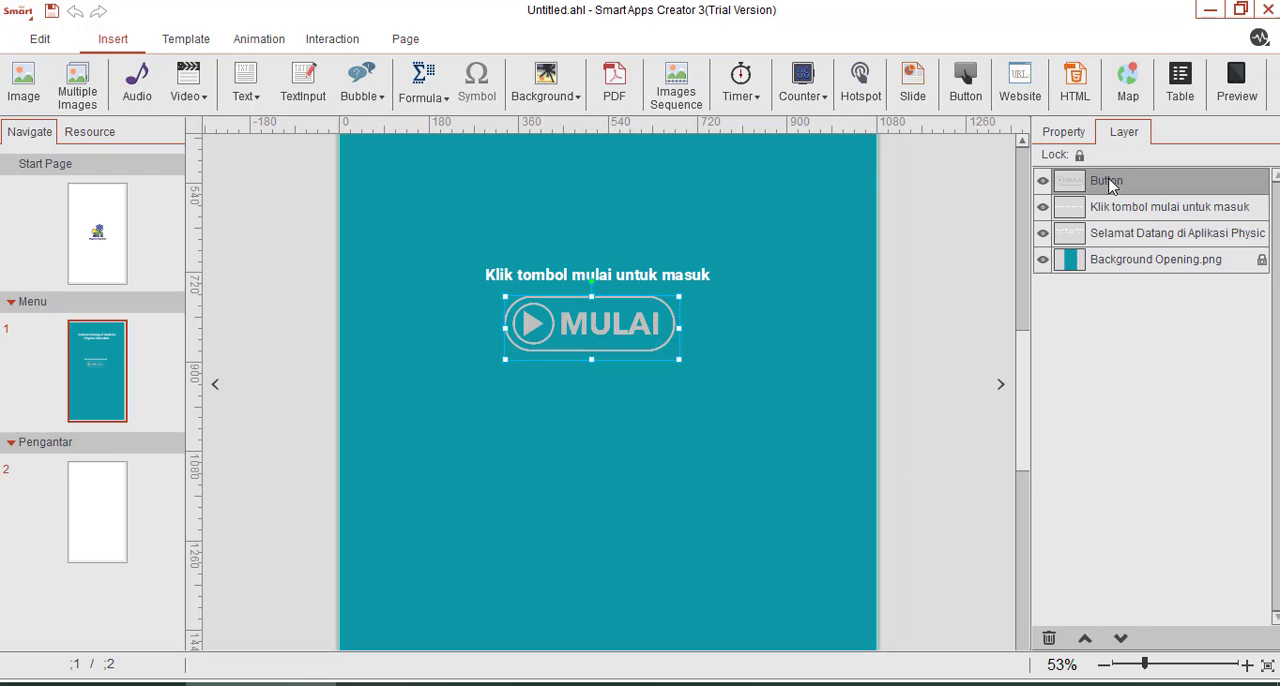
pyautogui.click(336, 46)
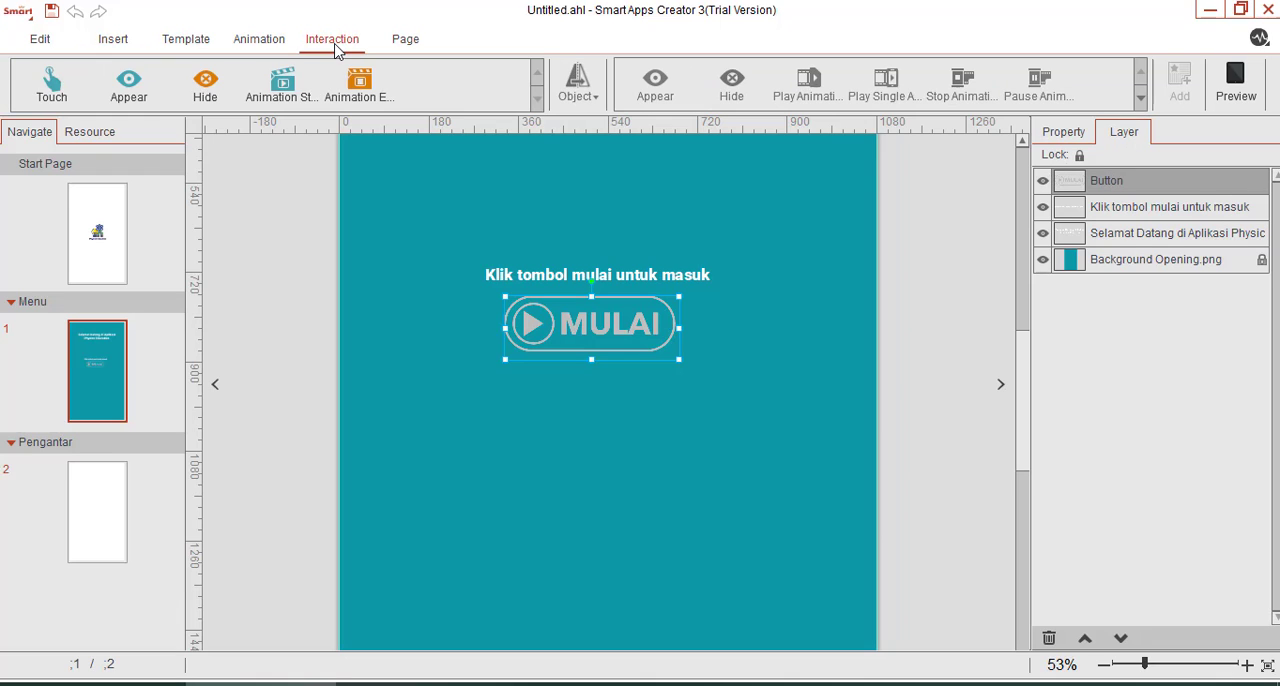
pyautogui.click(51, 85)
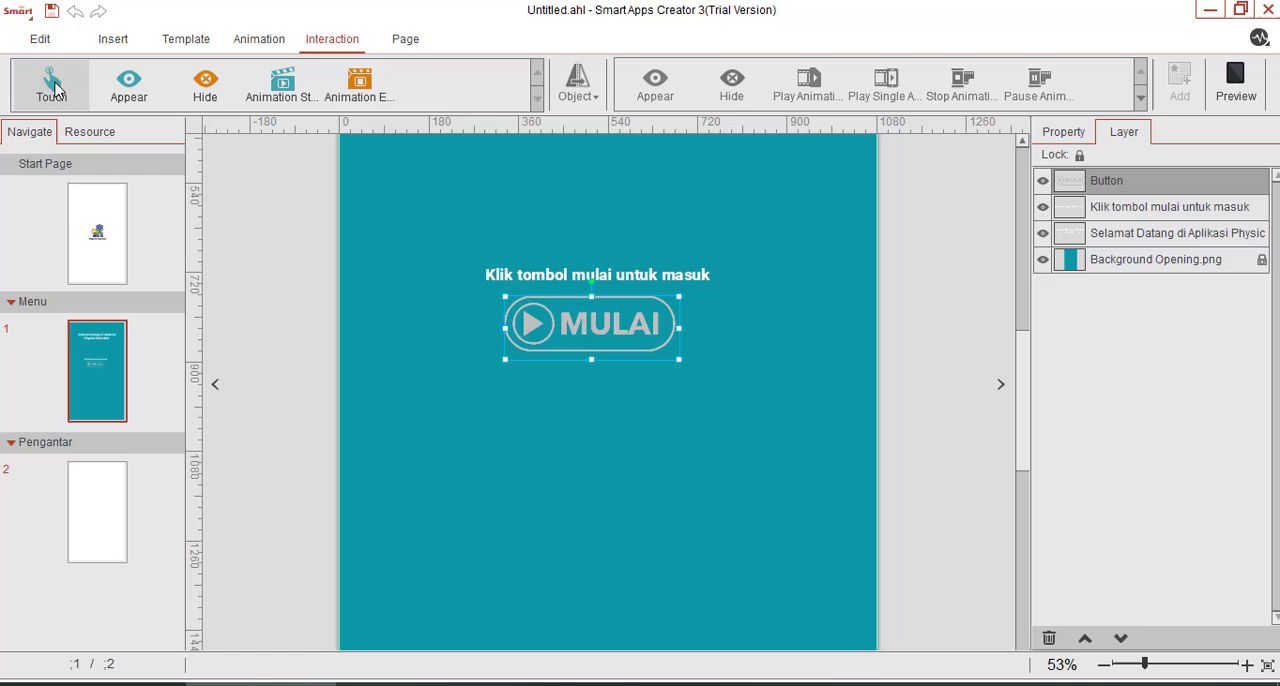
pyautogui.click(584, 88)
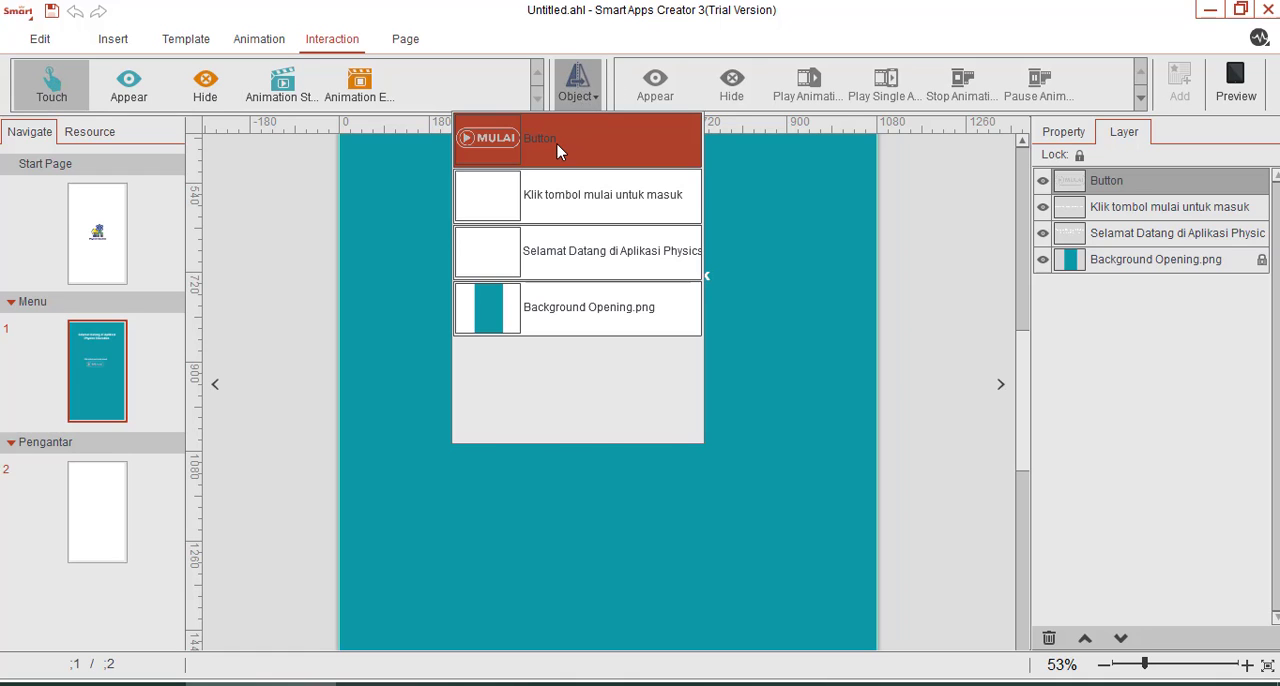
pyautogui.click(557, 148)
pyautogui.click(1140, 97)
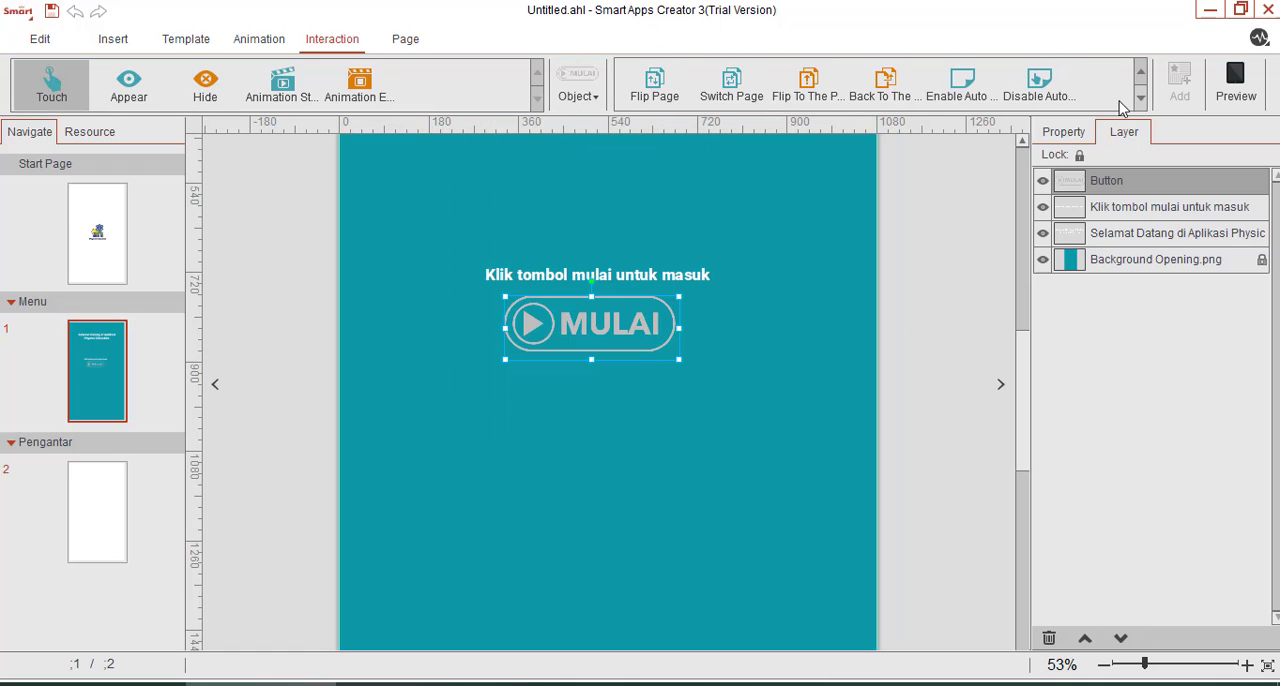
pyautogui.click(659, 96)
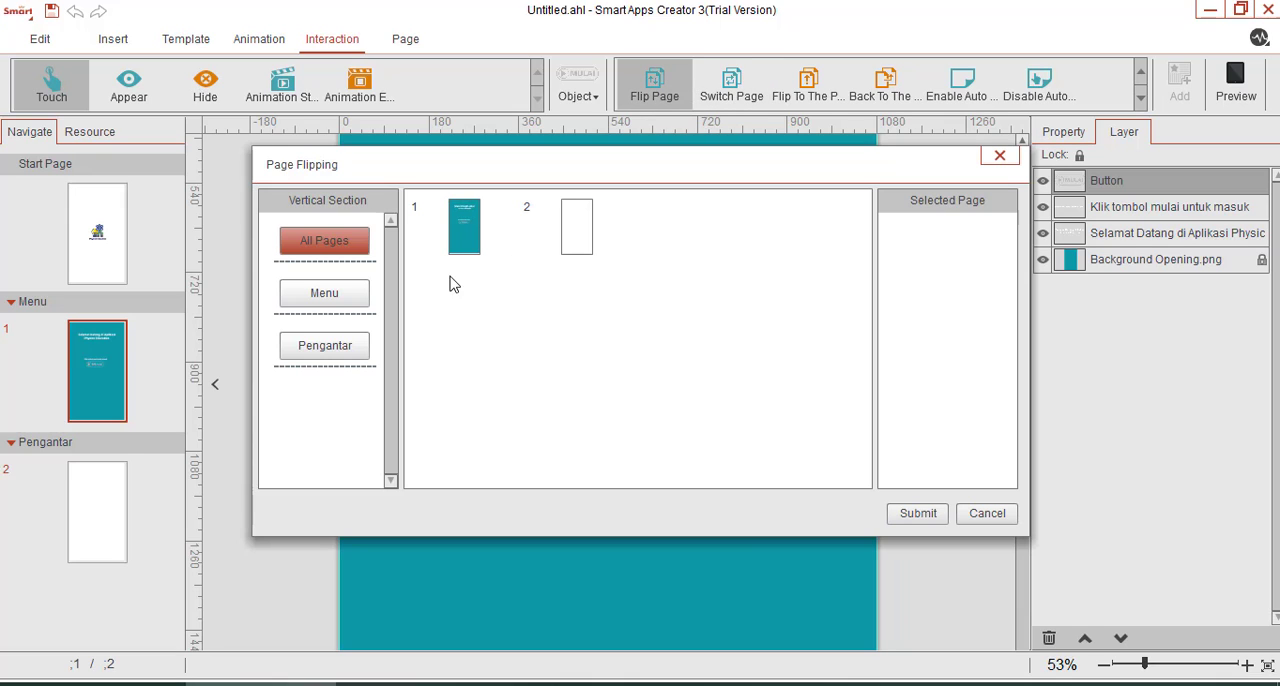
pyautogui.click(340, 350)
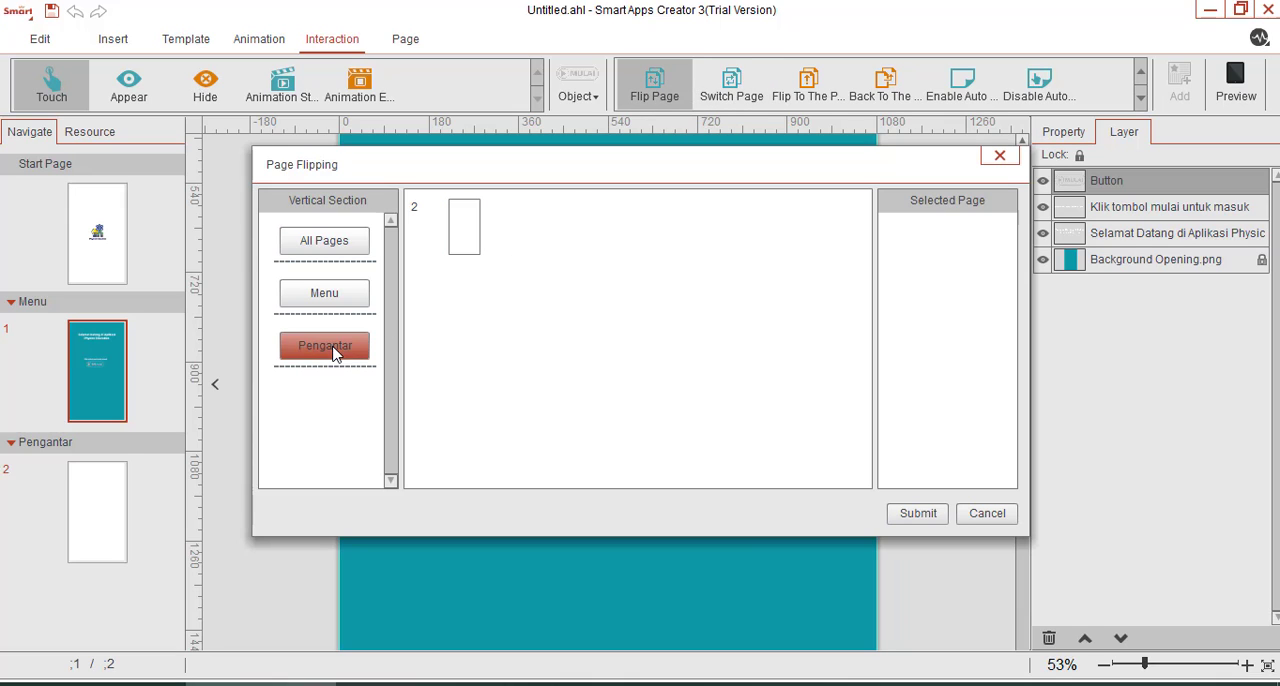
pyautogui.click(467, 234)
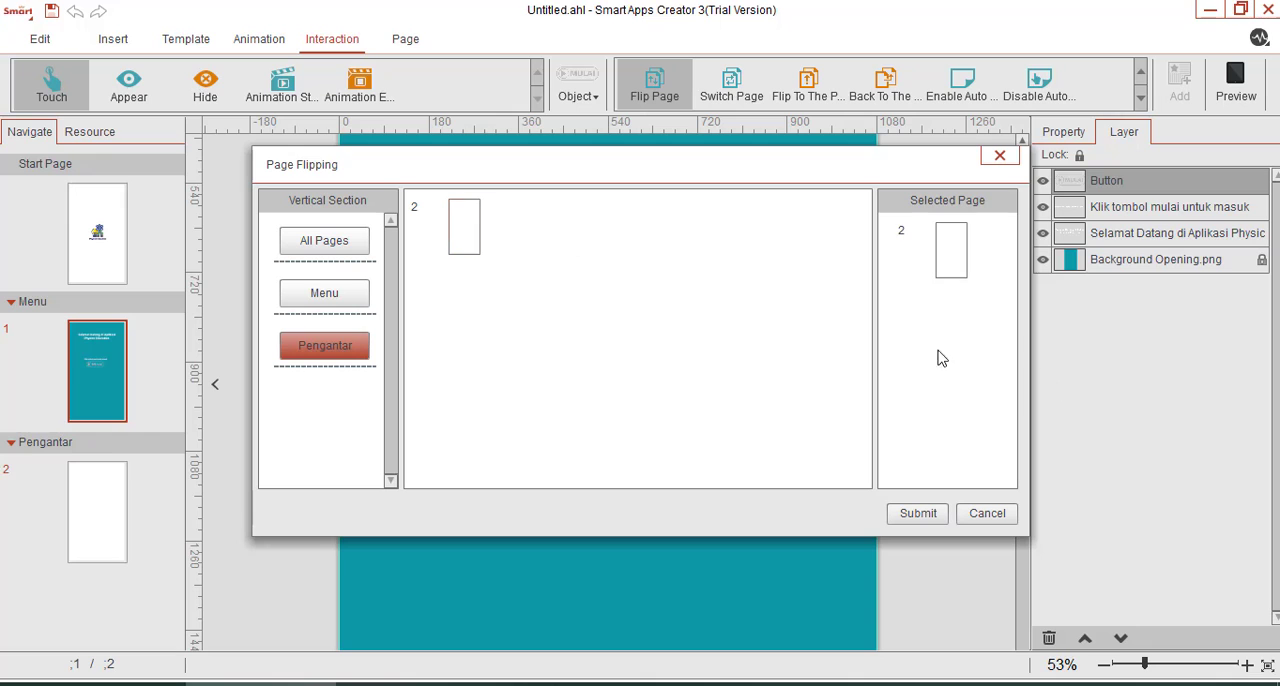
pyautogui.click(917, 514)
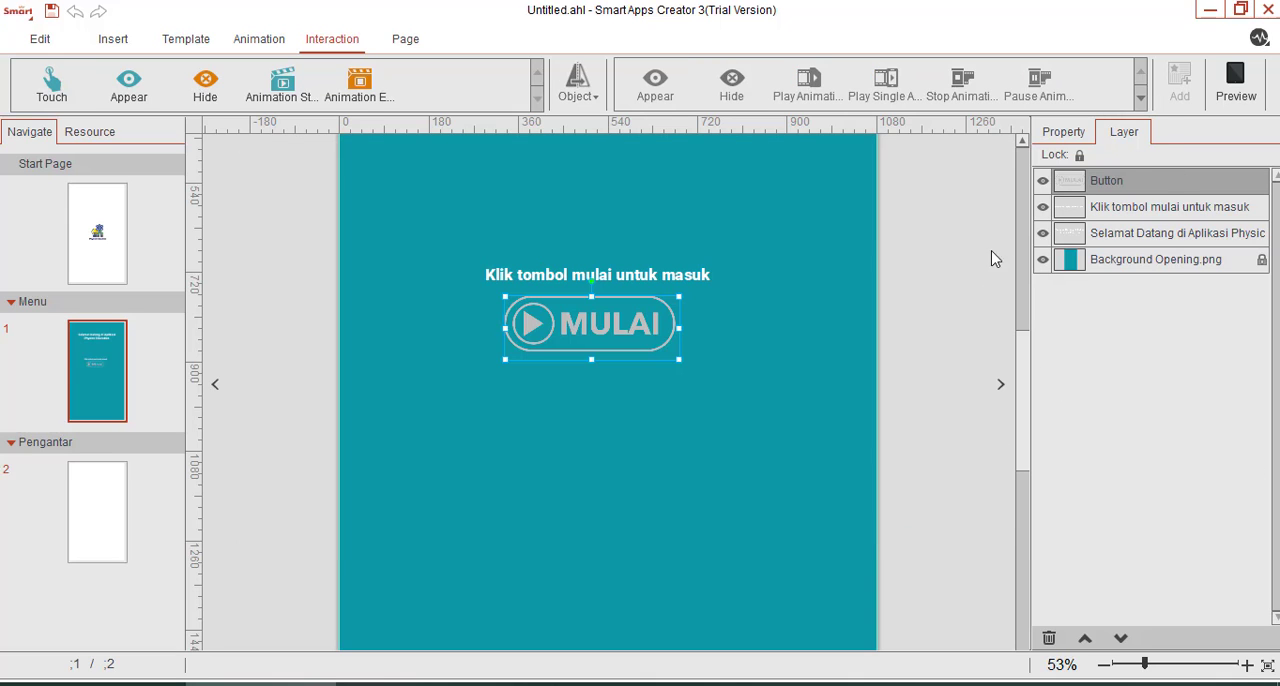
# Preview the app, test the MULAI button's page flip on the Menu page, and close the preview.
pyautogui.click(1064, 138)
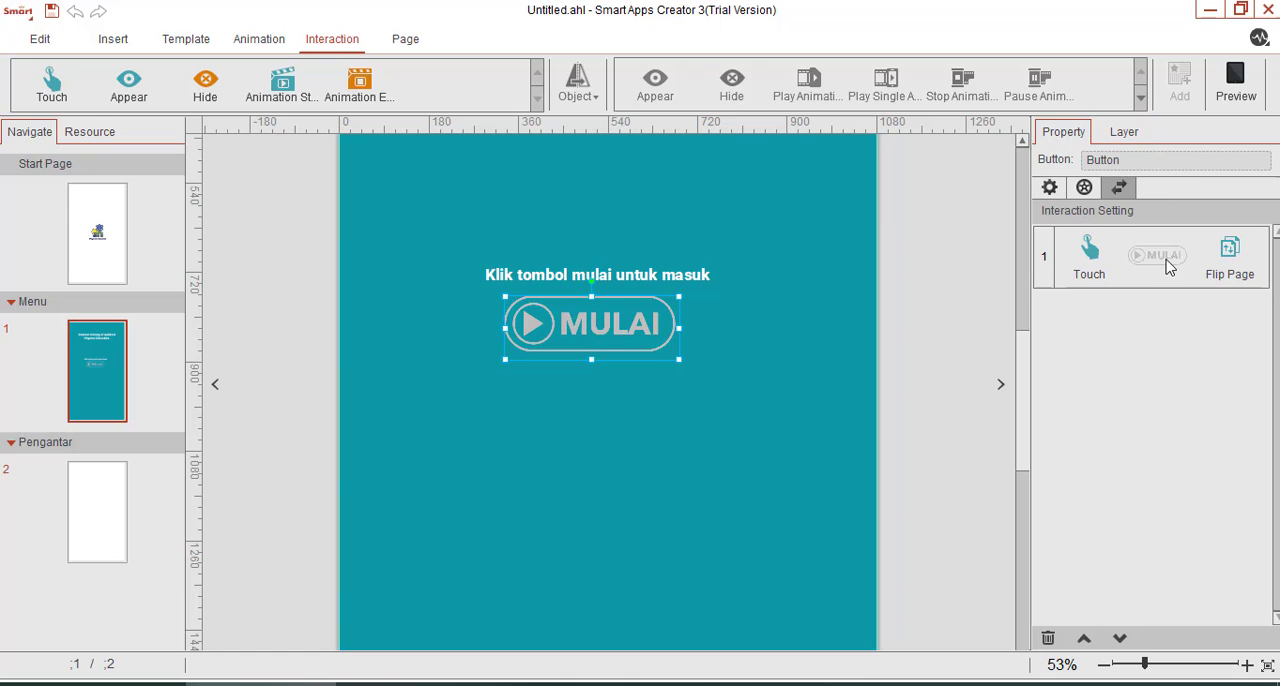
pyautogui.click(1228, 85)
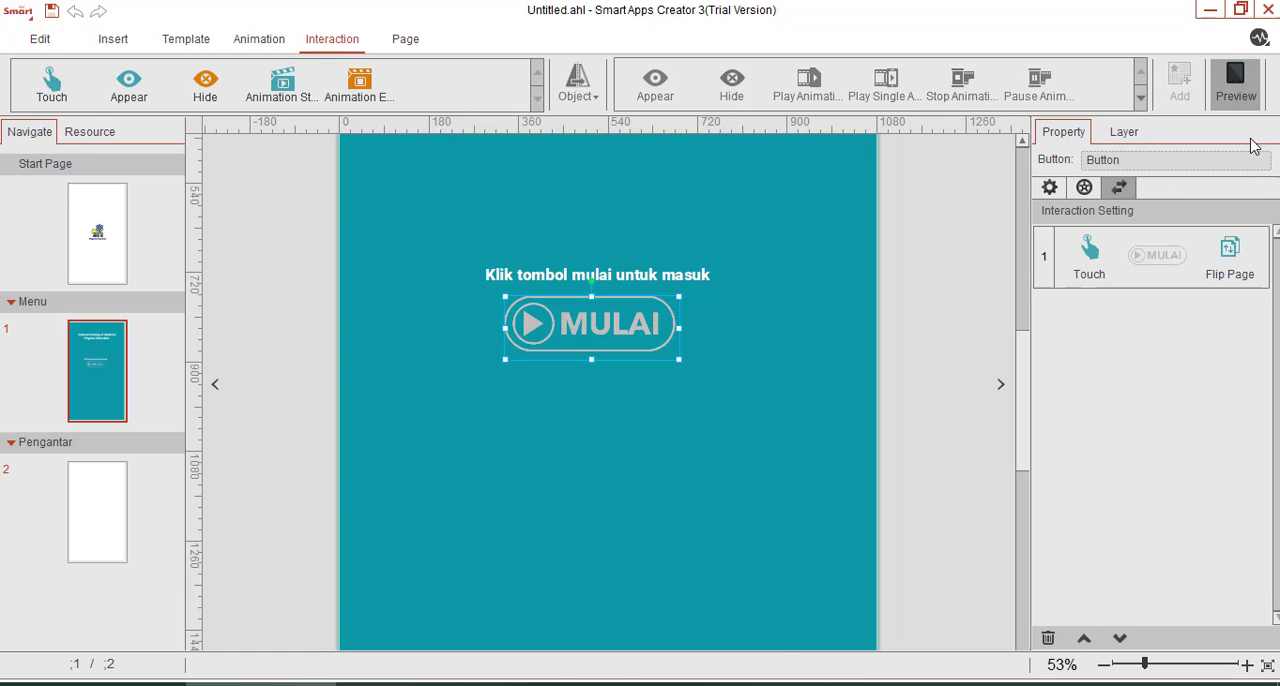
pyautogui.click(627, 318)
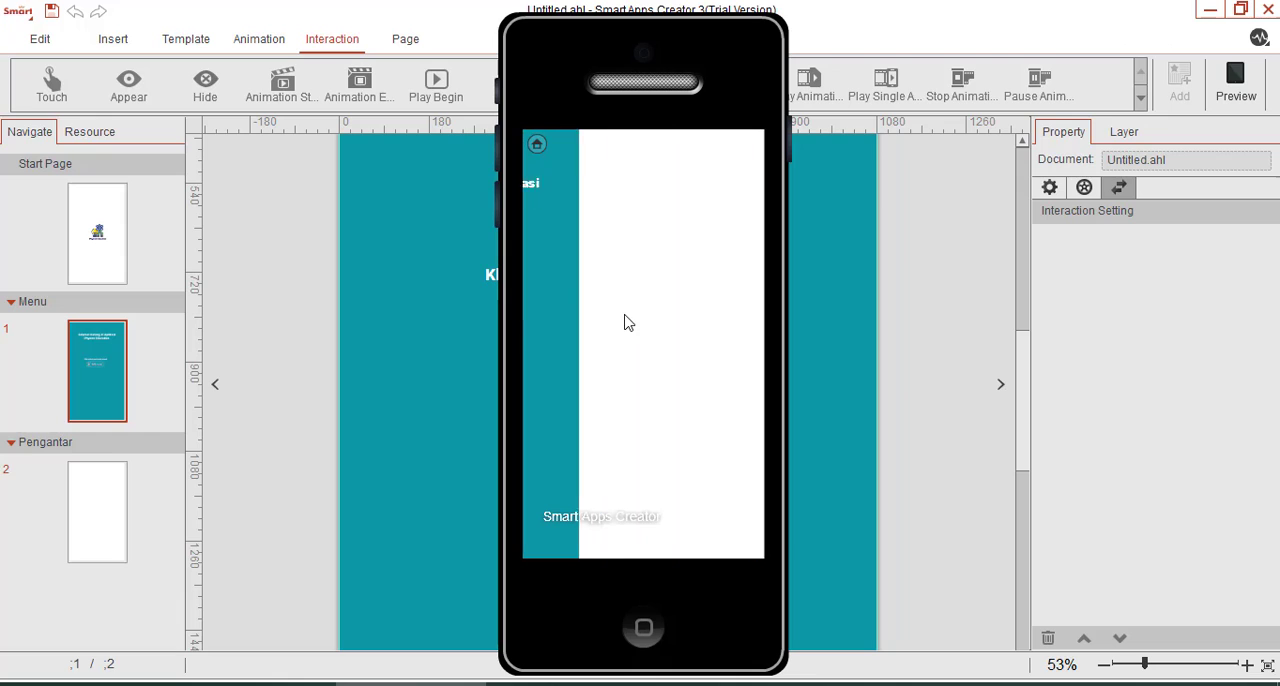
pyautogui.click(642, 630)
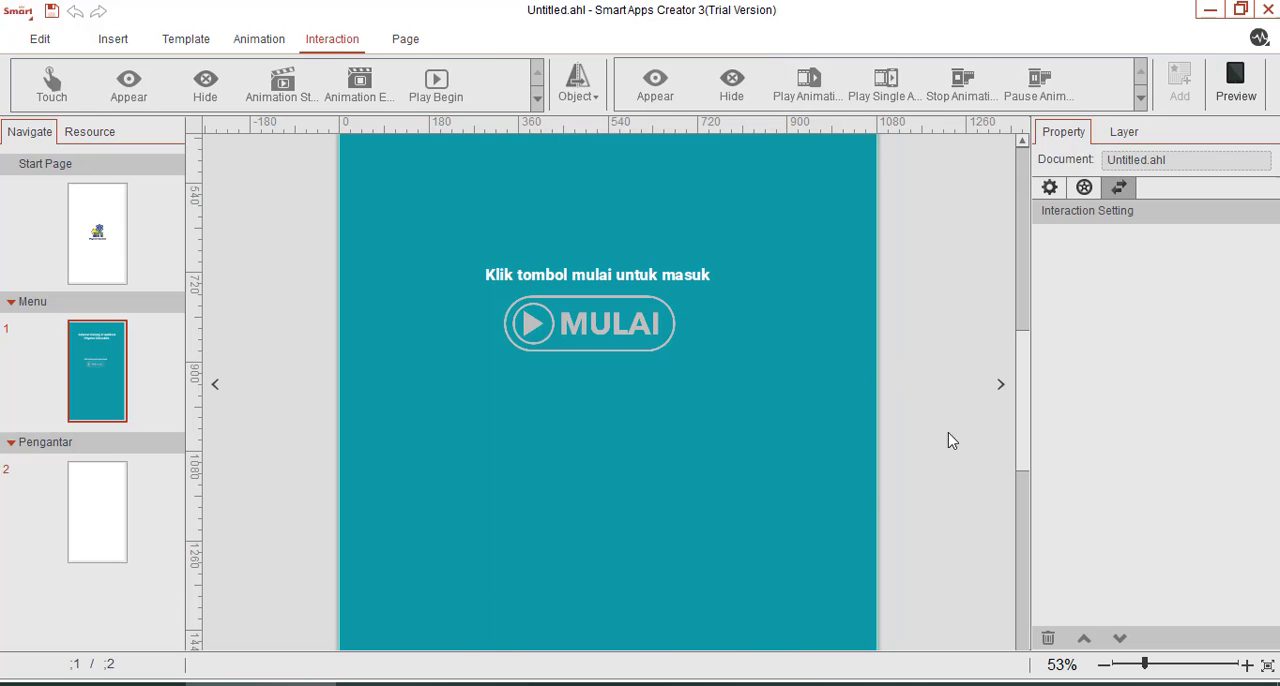
pyautogui.click(657, 278)
pyautogui.keyDown('ctrl'); pyautogui.click(606, 323); pyautogui.keyUp('ctrl')
pyautogui.moveTo(606, 323)
pyautogui.mouseDown()
pyautogui.moveTo(633, 327)
pyautogui.moveTo(609, 327)
pyautogui.mouseUp()
pyautogui.click(943, 338)
pyautogui.click(597, 327)
pyautogui.click(923, 331)
pyautogui.click(1134, 664)
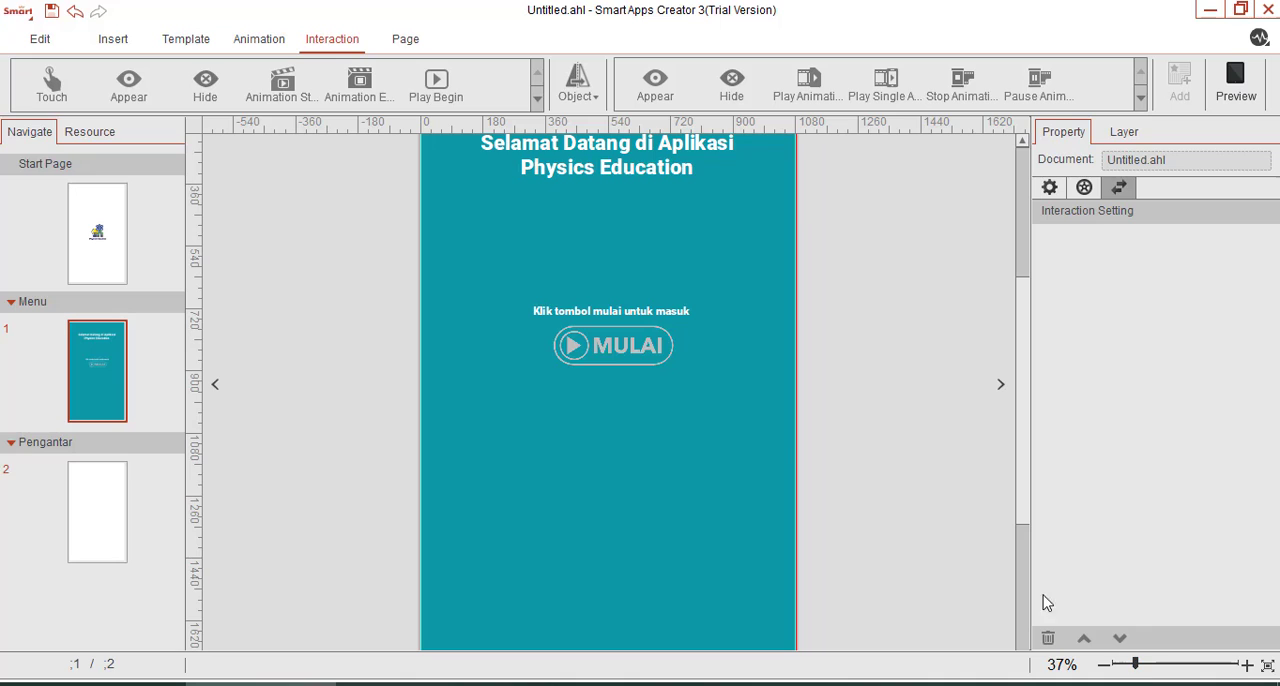
pyautogui.scroll(1, 770, 400)
pyautogui.scroll(1, 770, 405)
pyautogui.scroll(-1, 771, 406)
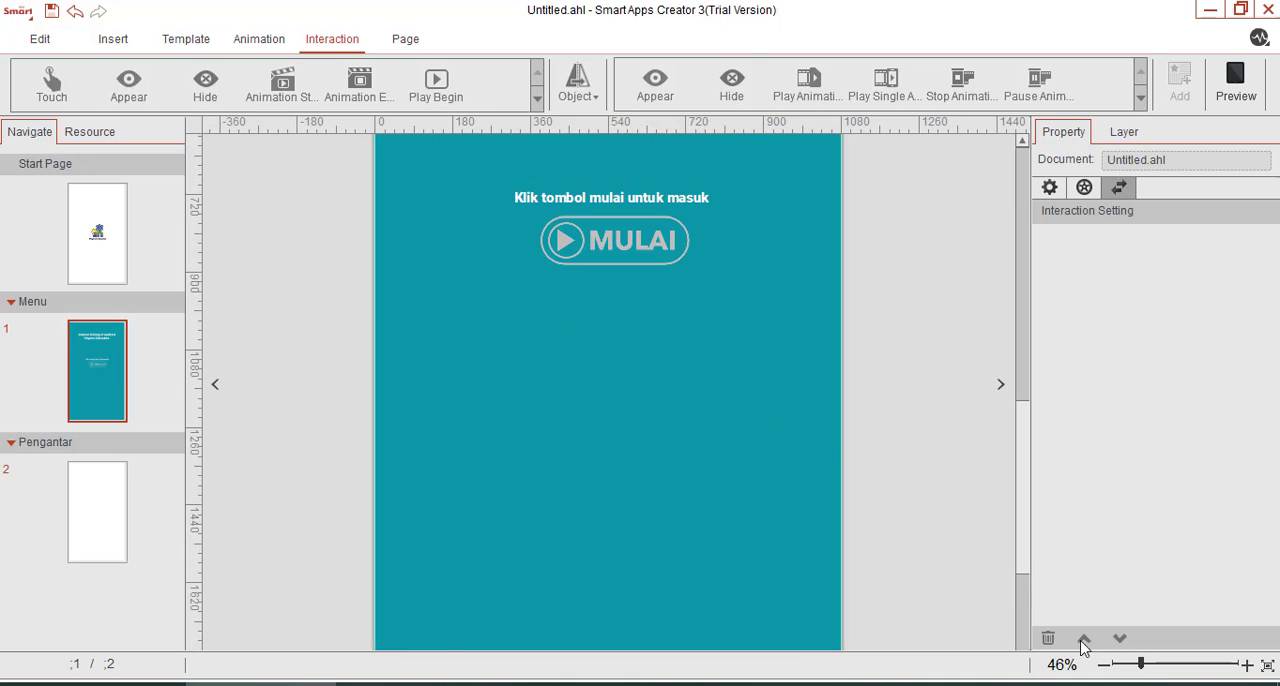
pyautogui.click(1134, 668)
# Insert the image Pengantar.png from the Menu folder onto page 2 in the Pengantar section.
pyautogui.click(122, 530)
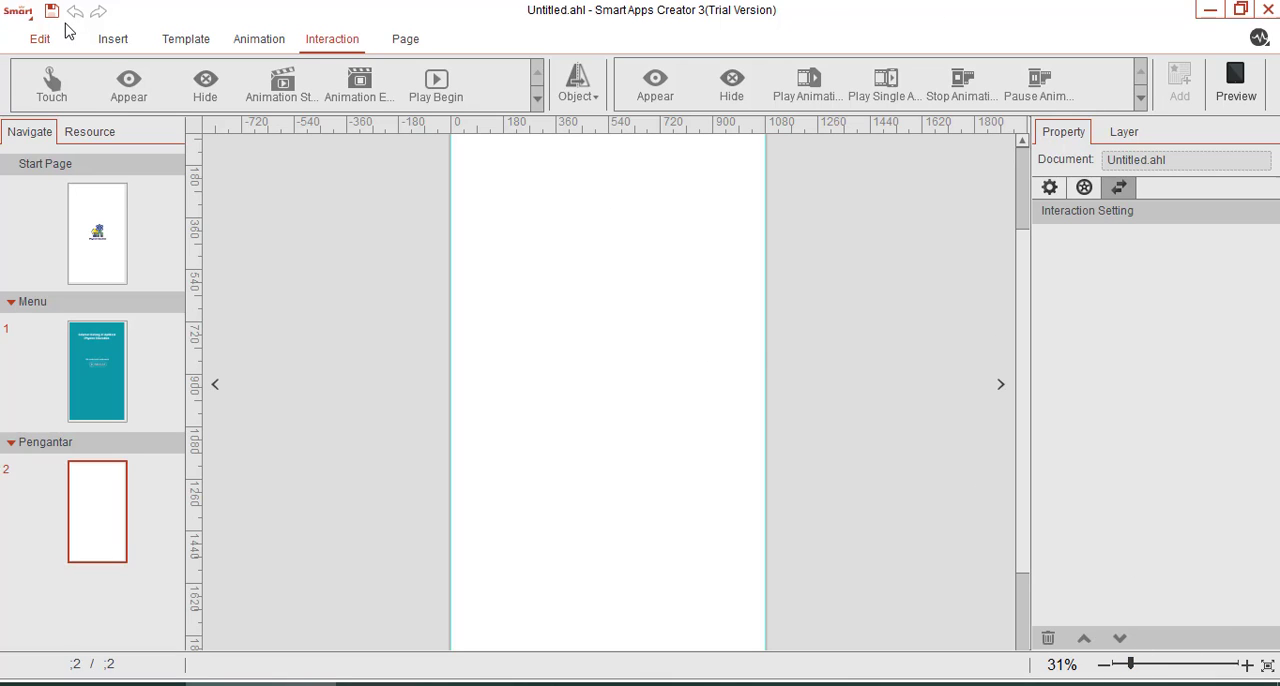
pyautogui.click(106, 38)
pyautogui.click(23, 85)
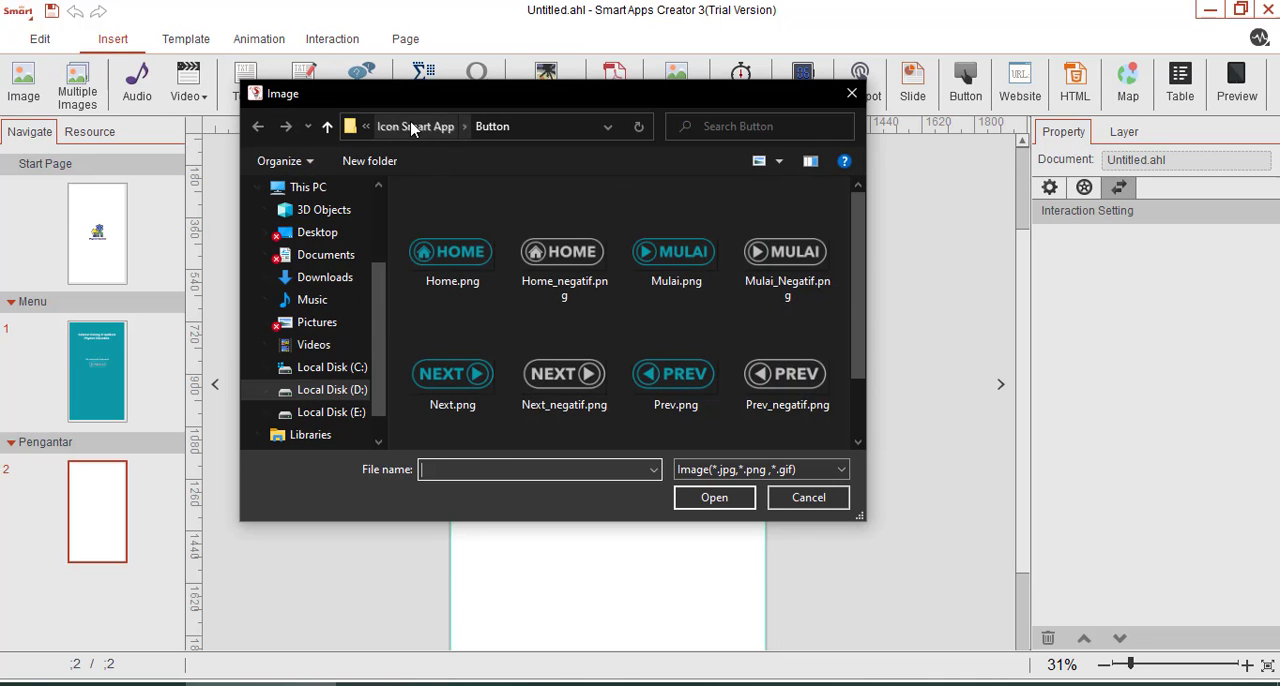
pyautogui.click(414, 127)
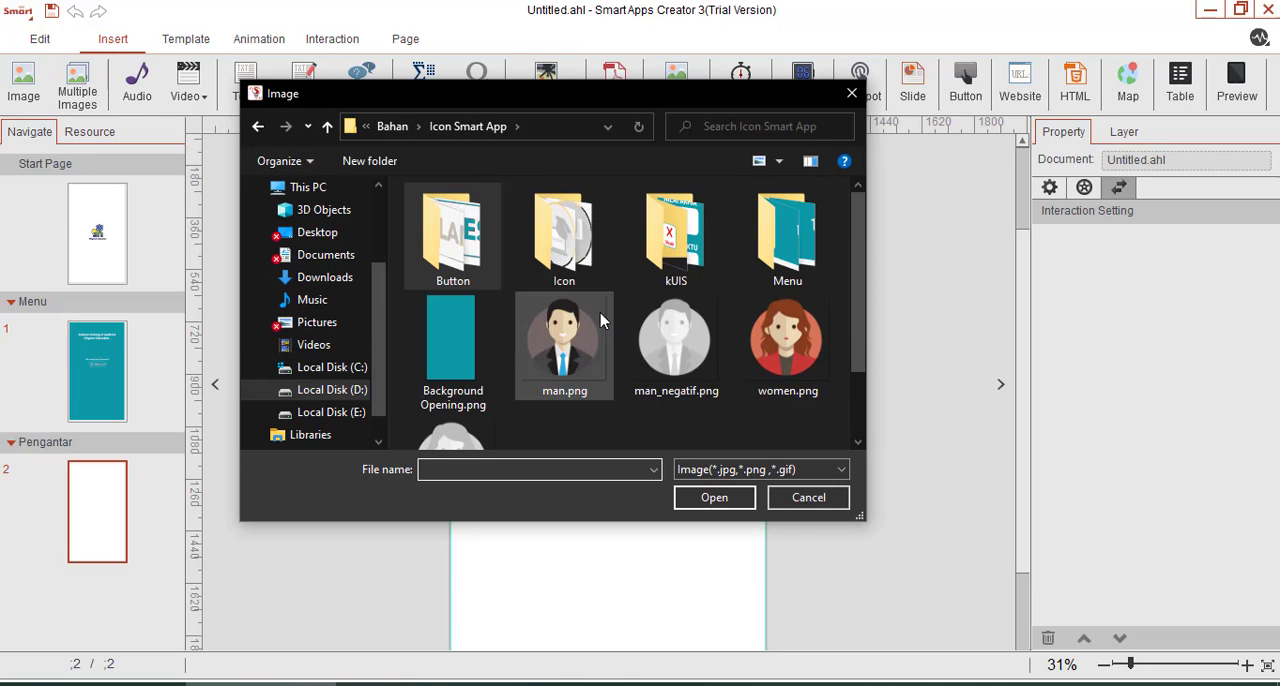
pyautogui.doubleClick(768, 240)
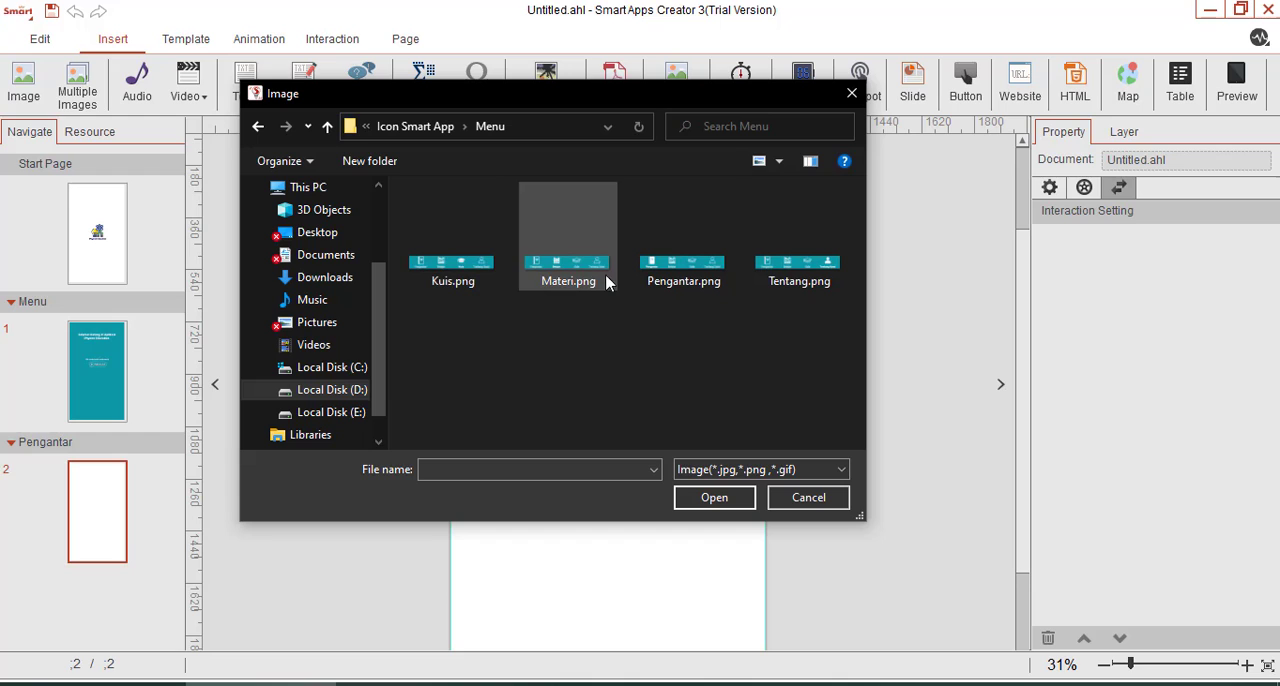
pyautogui.click(718, 280)
pyautogui.click(716, 503)
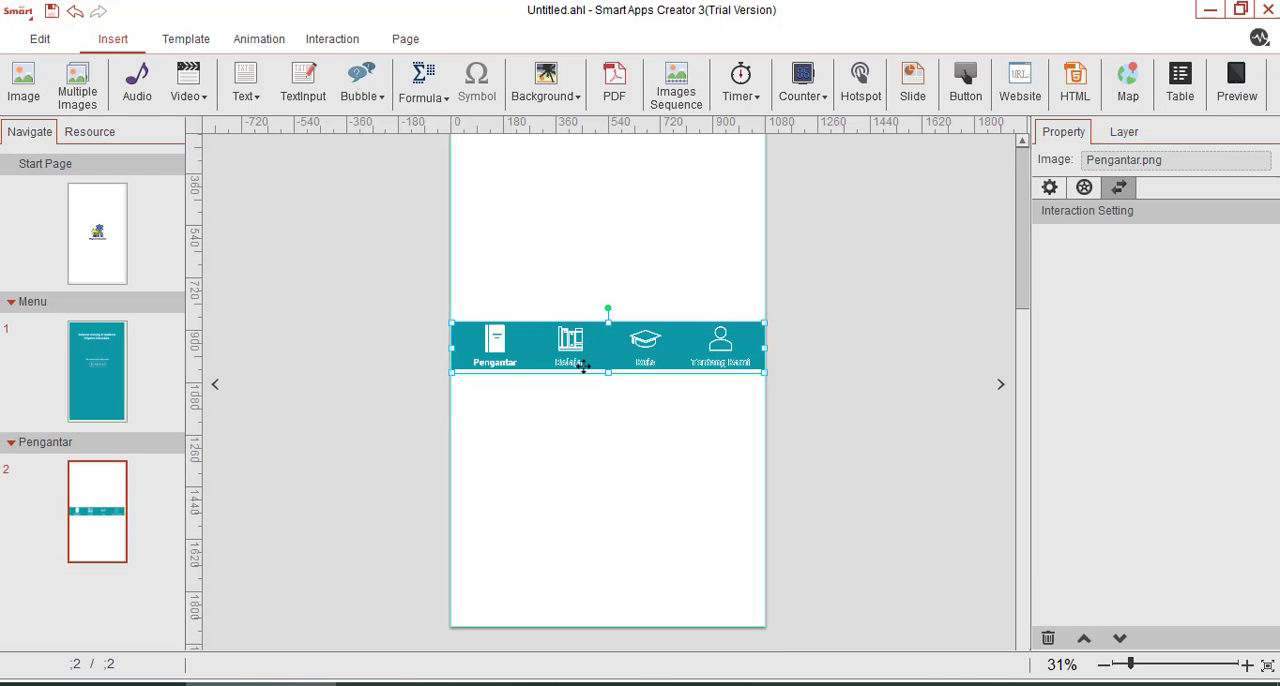
# Set the Pengantar.png navigation bar's y position to 1760 px.
pyautogui.click(1050, 189)
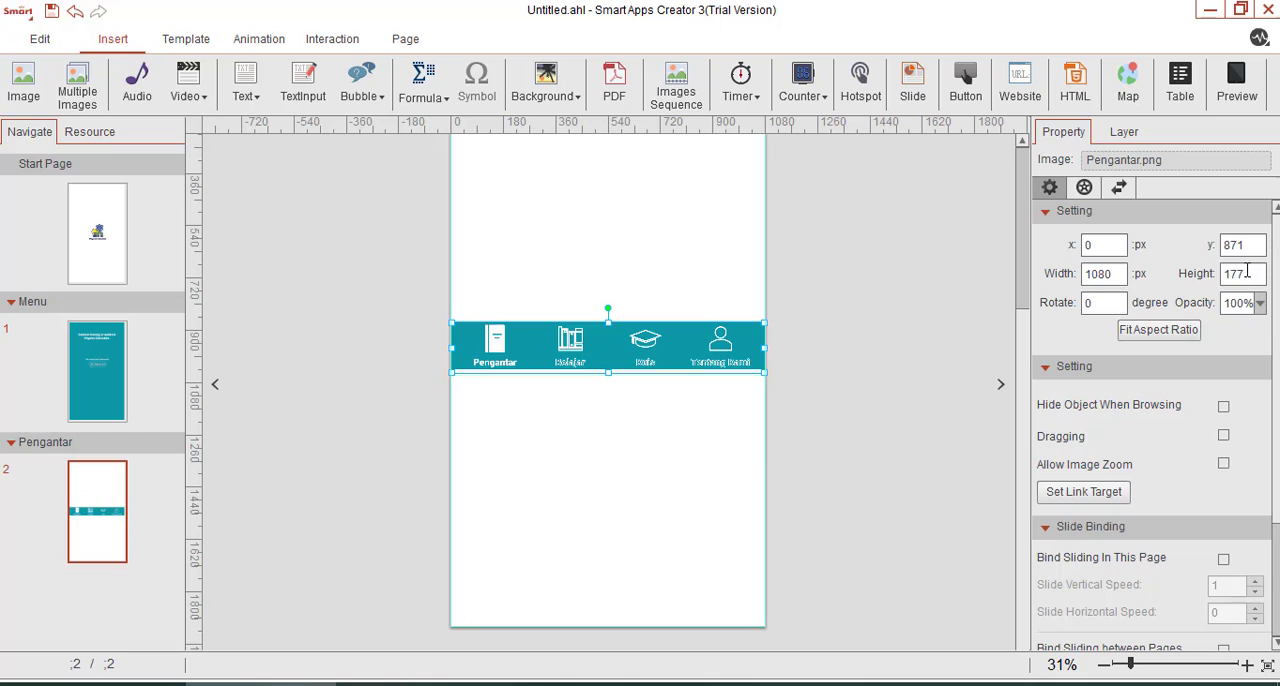
pyautogui.doubleClick(1258, 243)
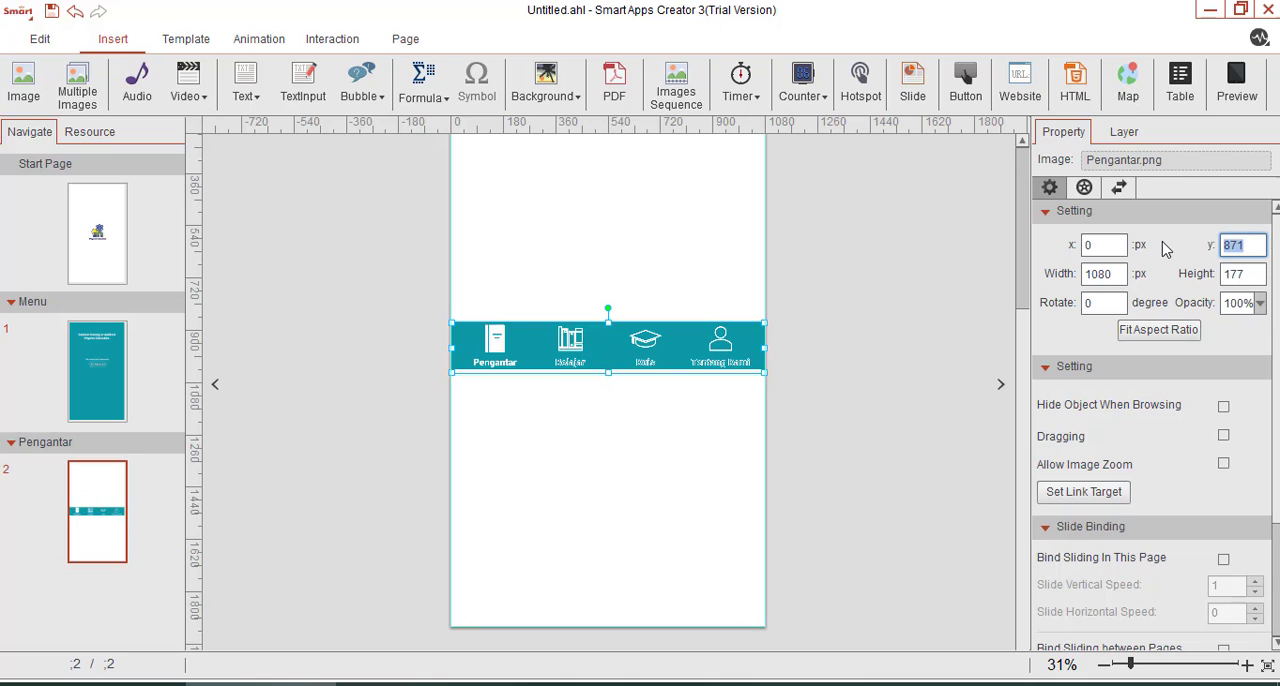
pyautogui.write('1760')
pyautogui.press('Return')
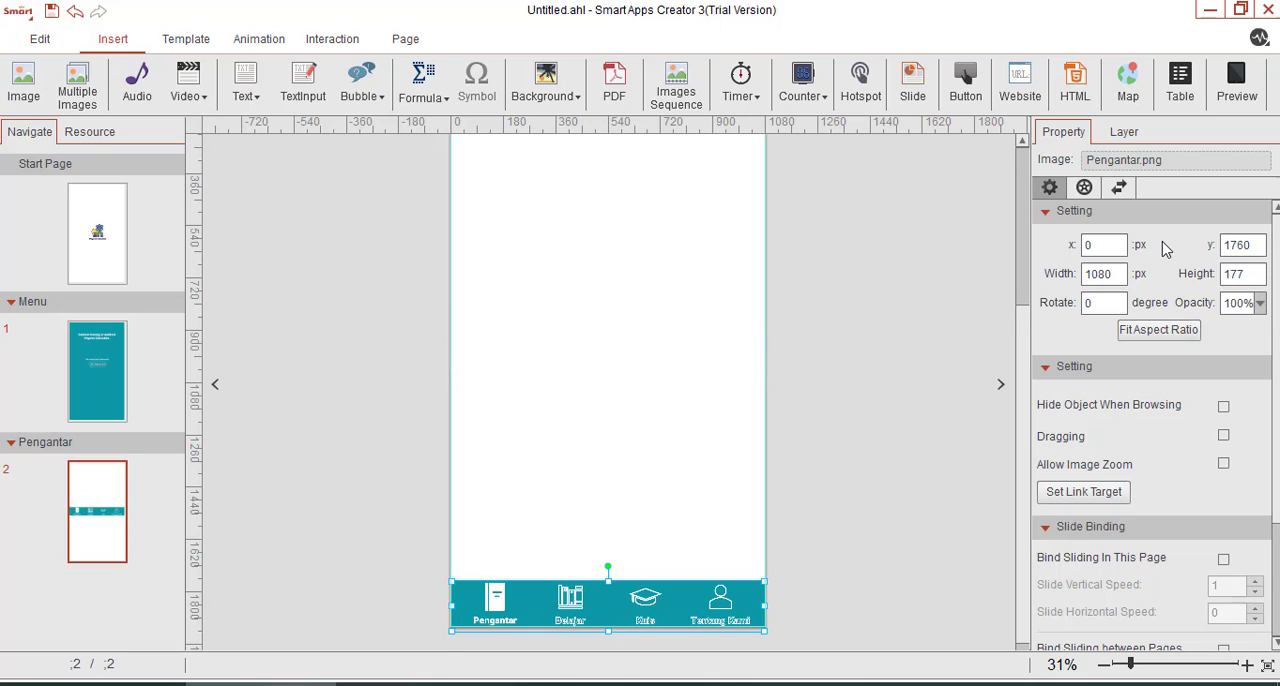
# Examine the Pengantar, Belajar, Kuis and Tentang Kami entries of the navigation bar up close.
pyautogui.click(908, 557)
pyautogui.scroll(-1, 589, 612)
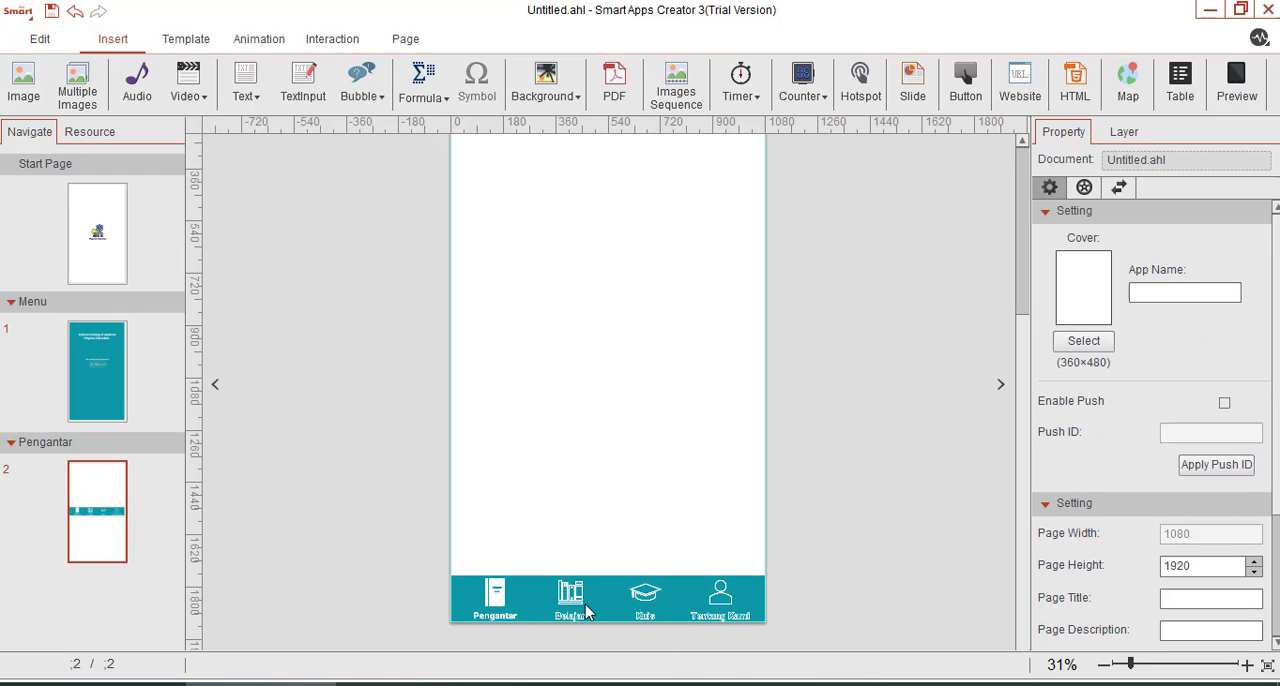
pyautogui.click(505, 592)
pyautogui.click(803, 531)
pyautogui.click(1163, 667)
pyautogui.scroll(-1, 543, 569)
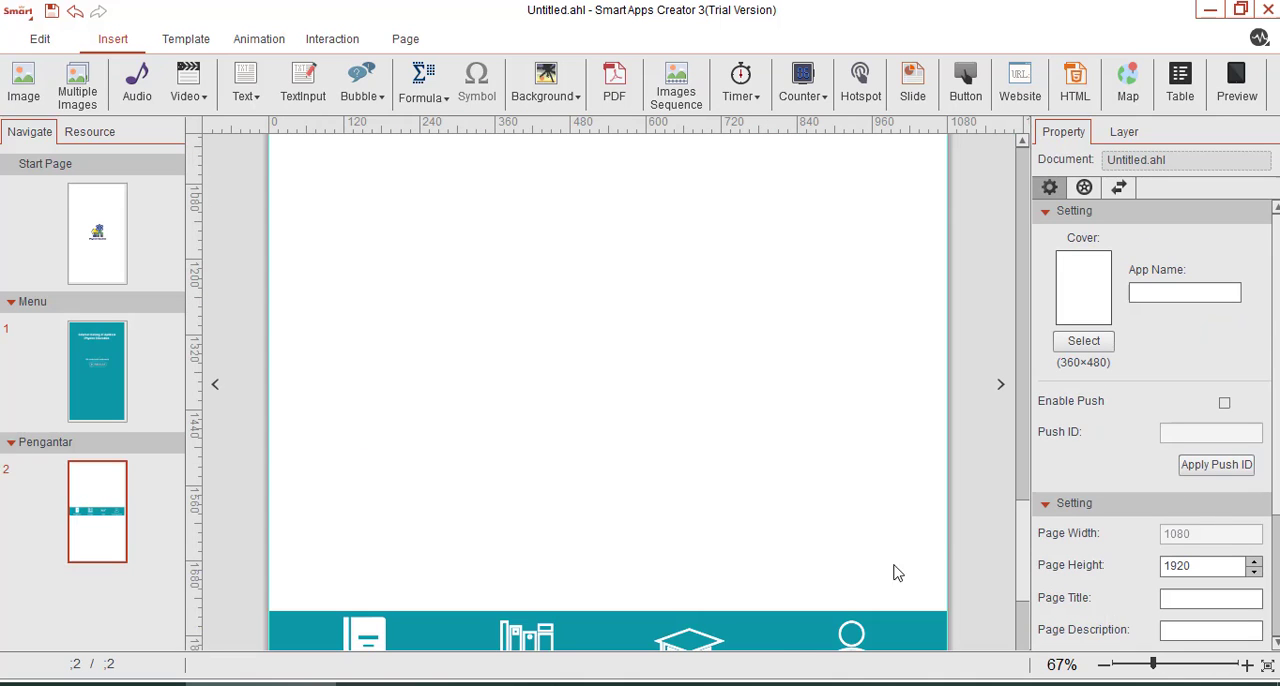
pyautogui.moveTo(1020, 487); pyautogui.dragTo(1021, 590)
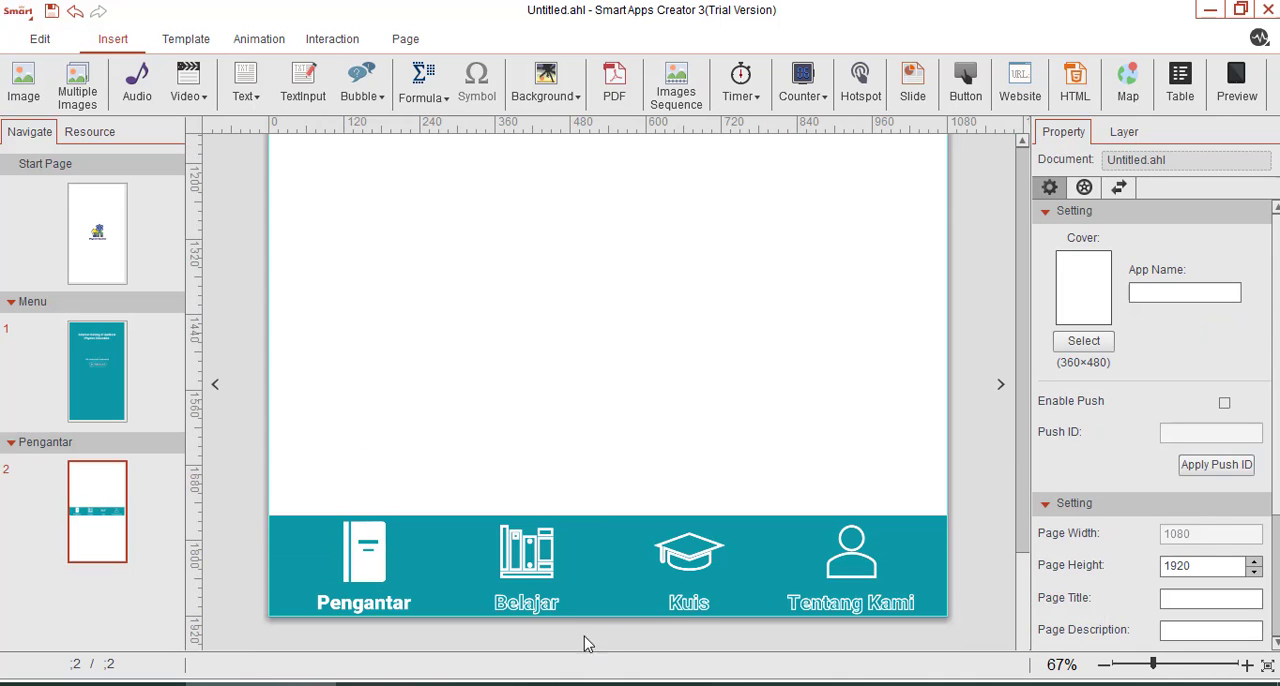
pyautogui.click(530, 580)
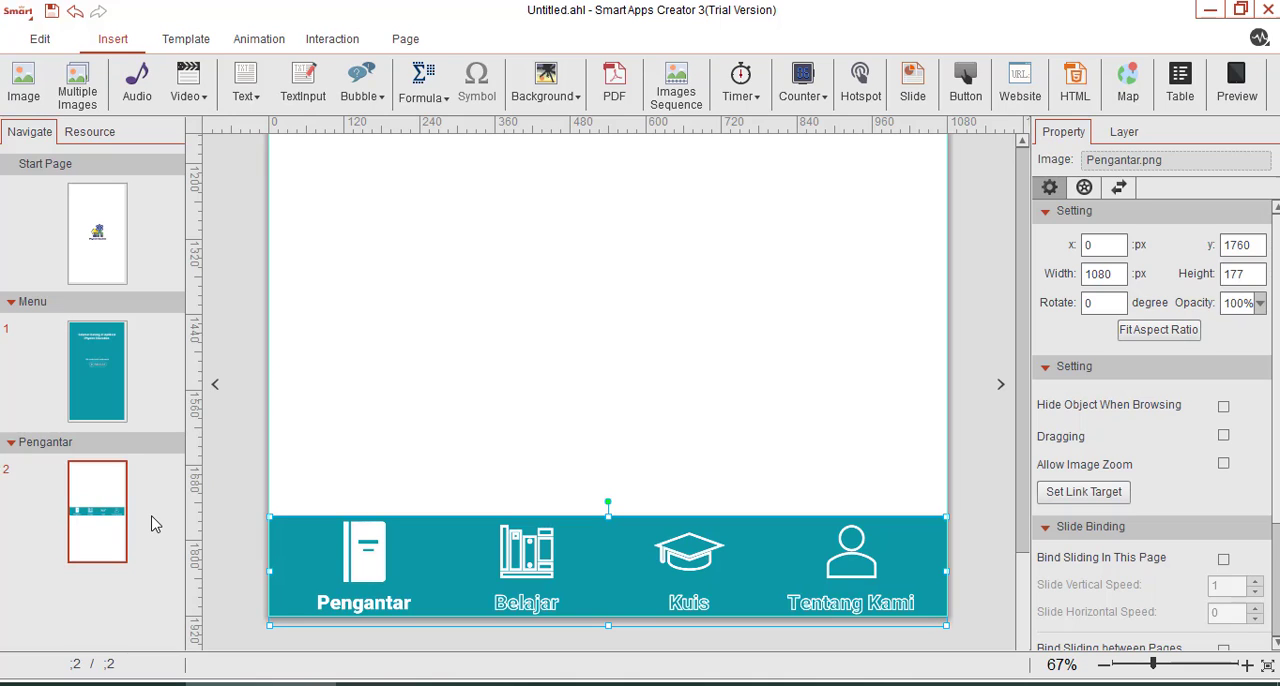
pyautogui.rightClick(115, 602)
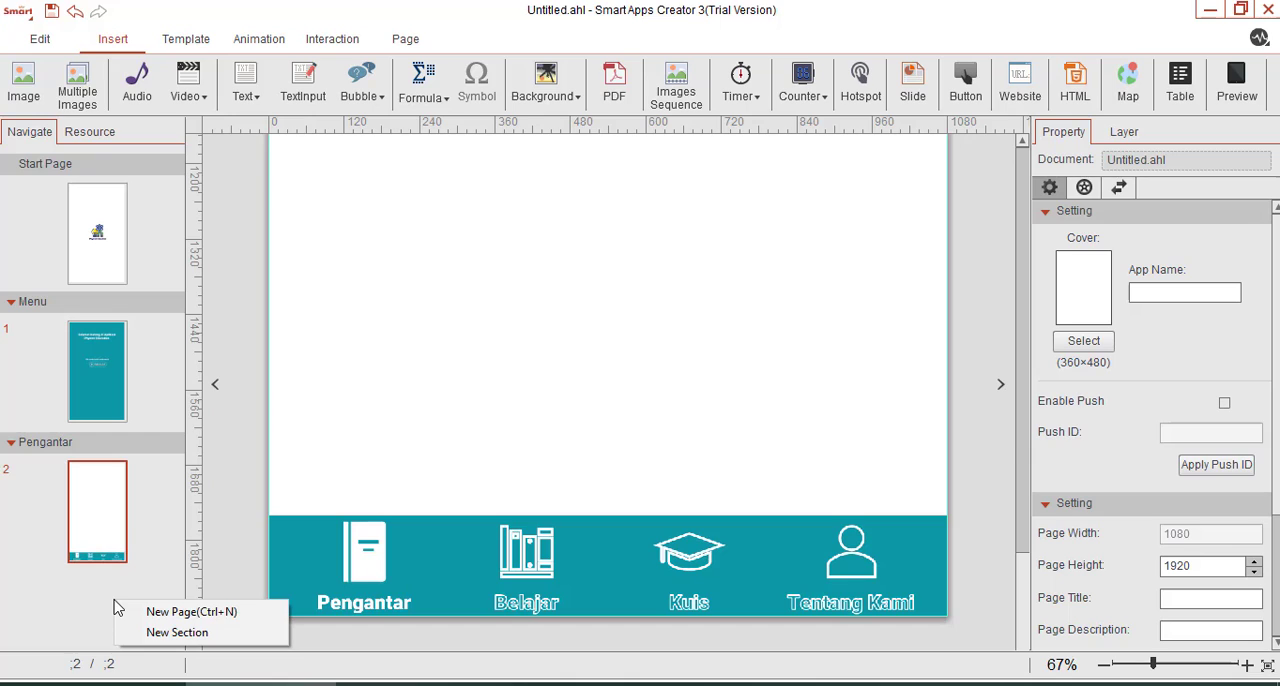
pyautogui.click(178, 555)
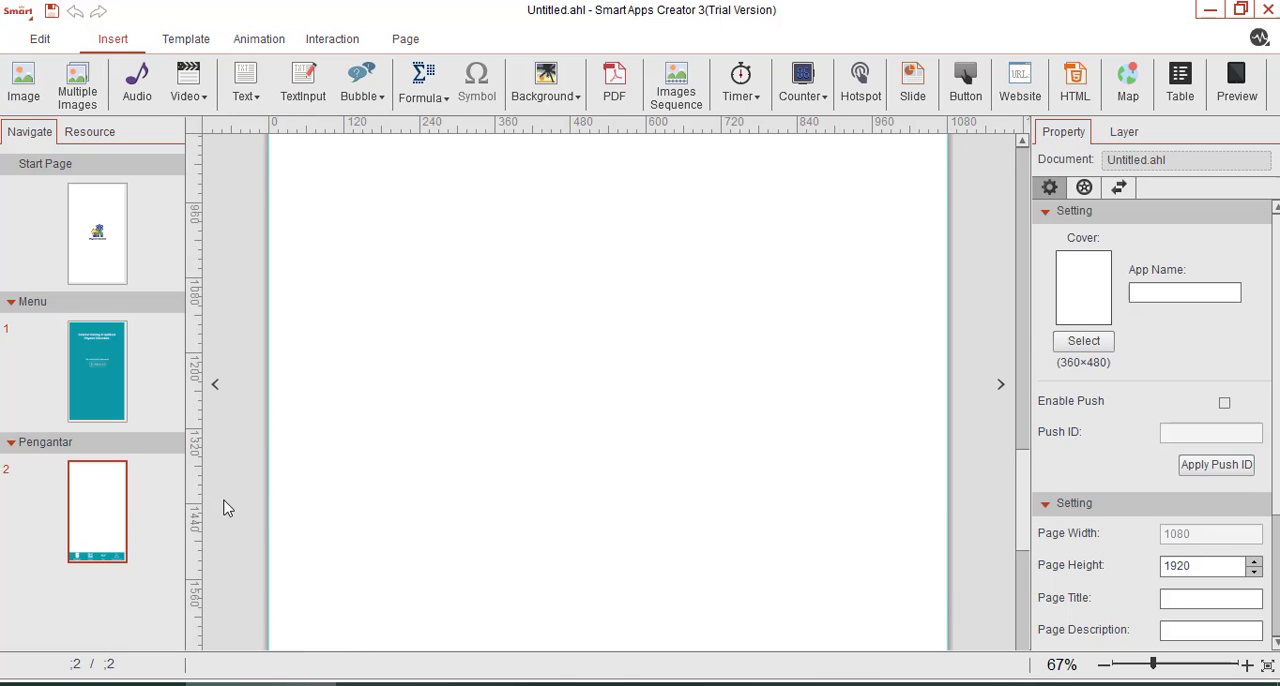
pyautogui.scroll(-5, 215, 505)
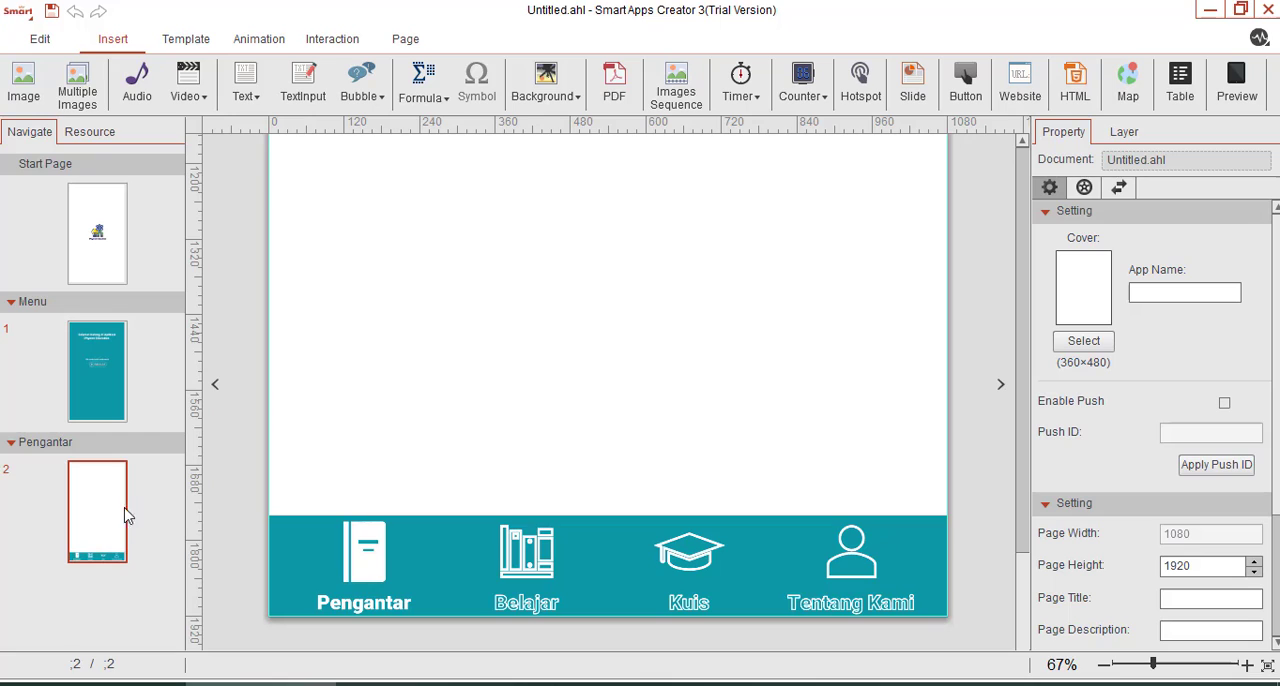
pyautogui.click(1142, 666)
pyautogui.scroll(-2, 642, 492)
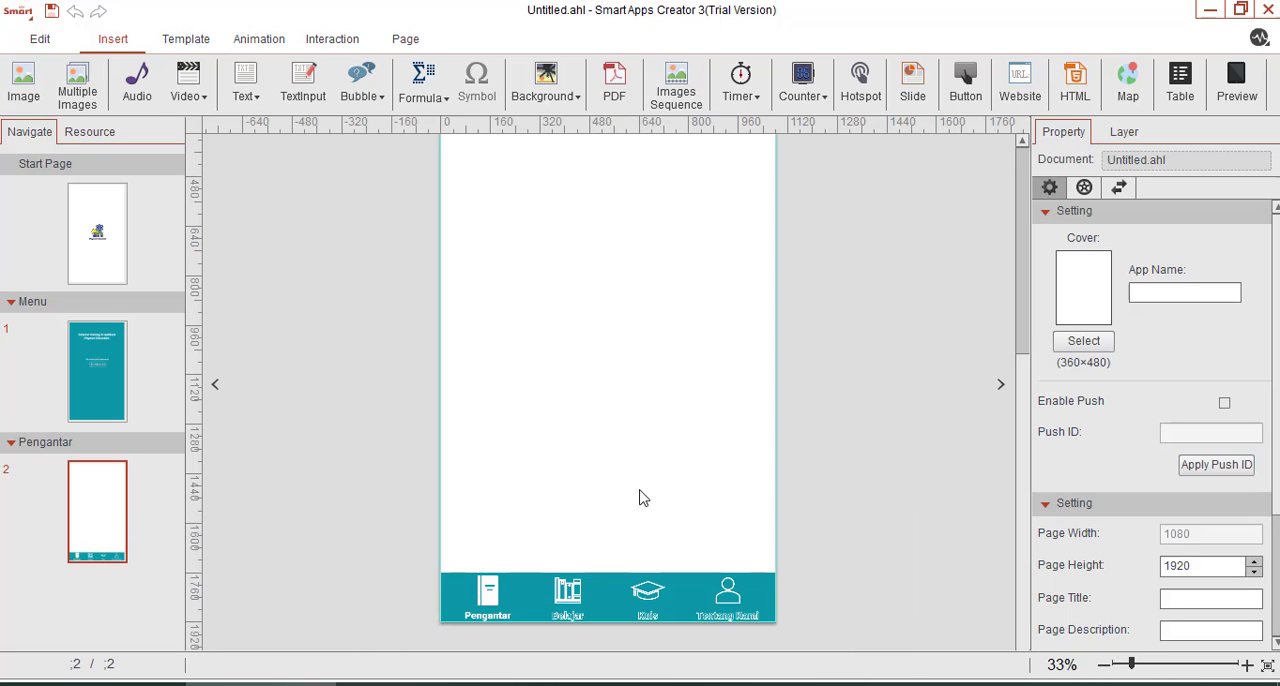
# Add a new section after Pengantar and rename it "Belajar".
pyautogui.rightClick(97, 510)
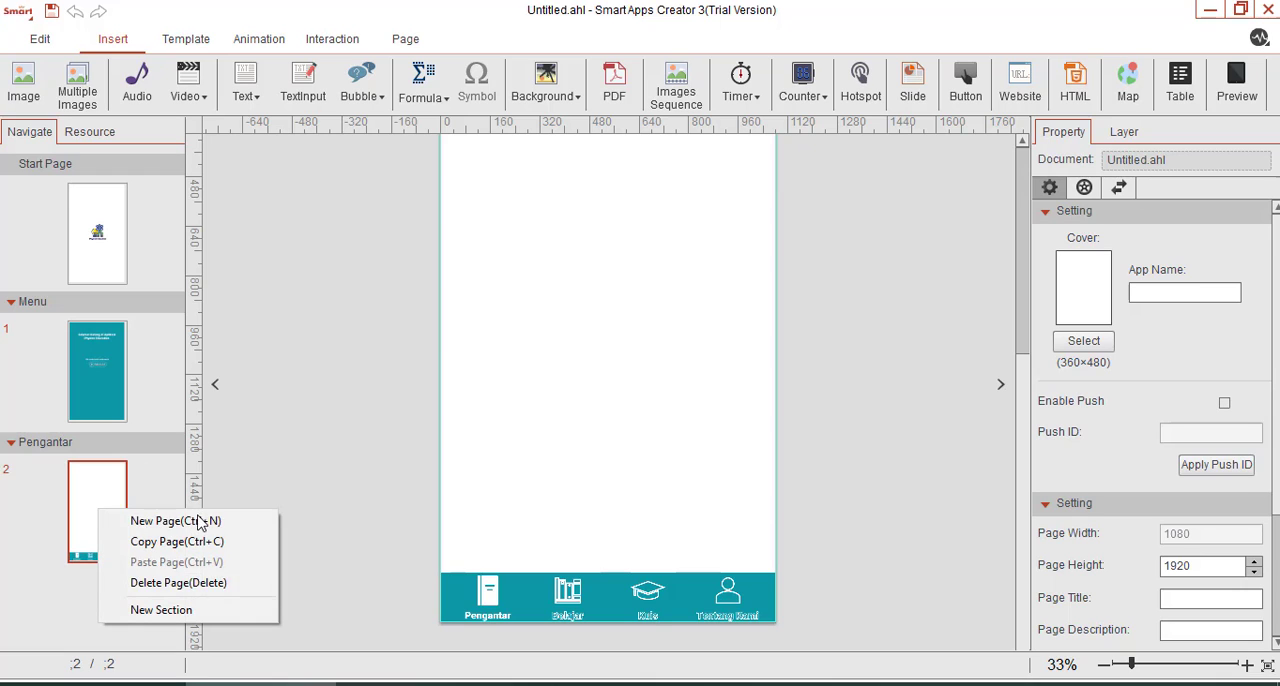
pyautogui.rightClick(160, 516)
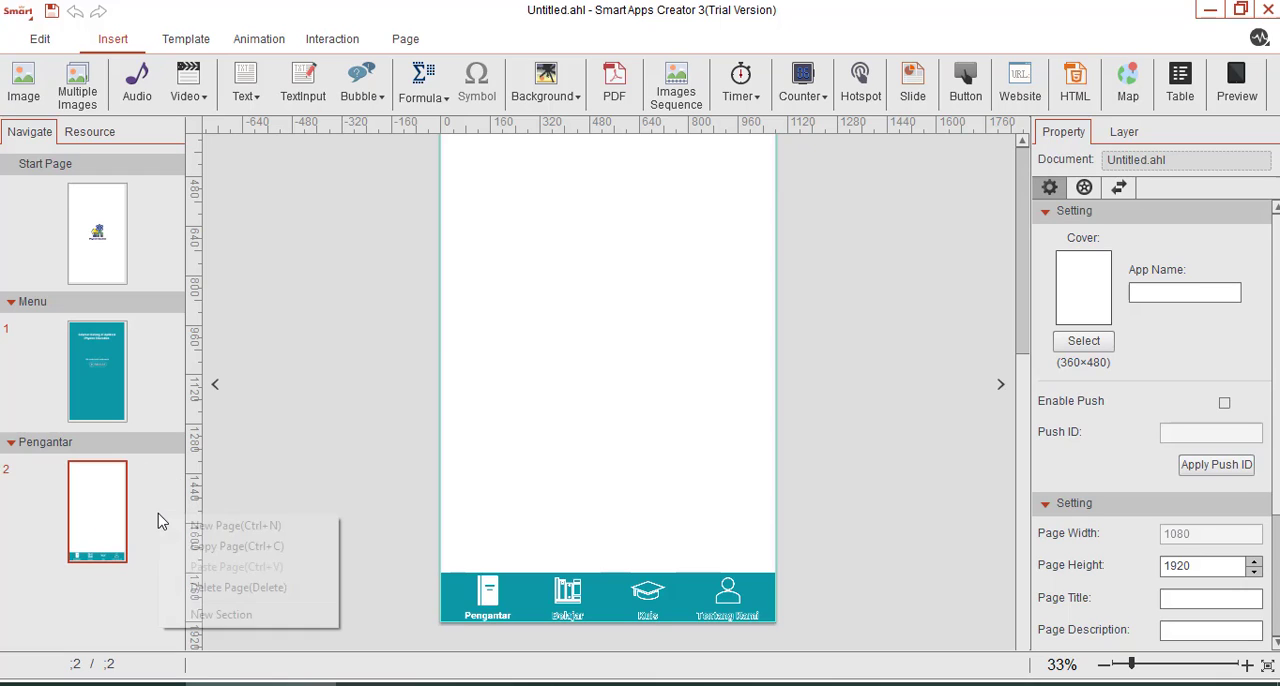
pyautogui.click(184, 620)
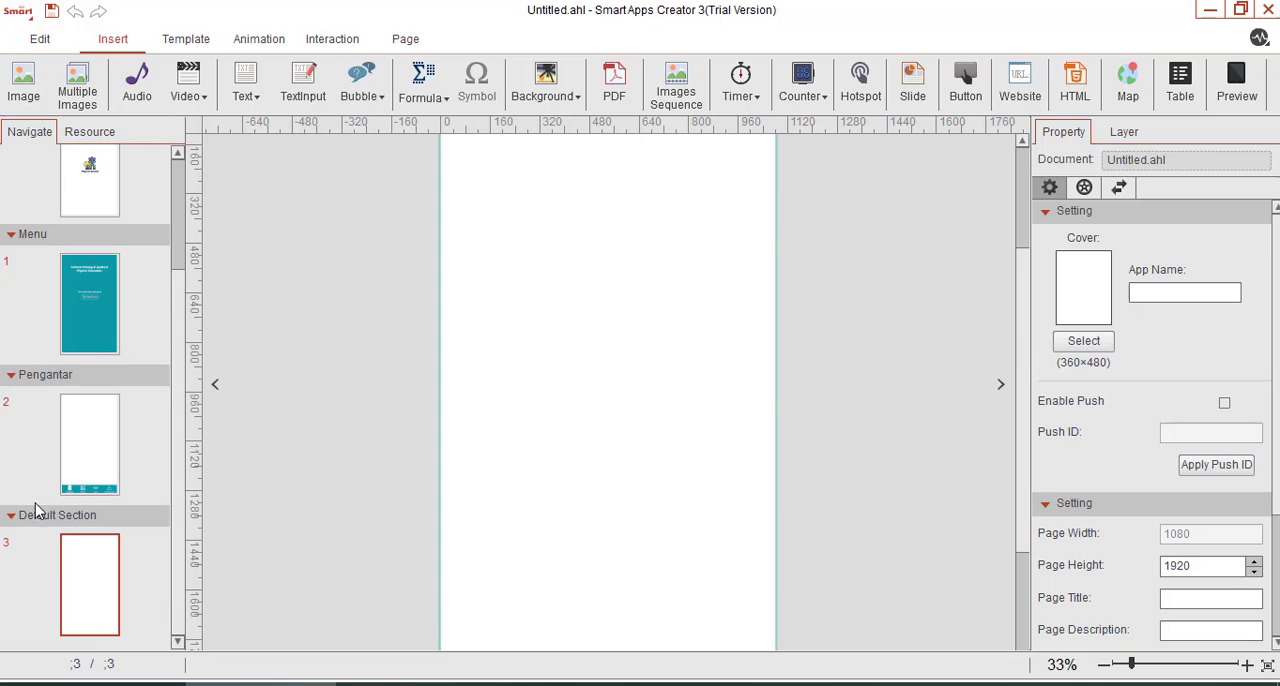
pyautogui.rightClick(45, 516)
pyautogui.click(70, 528)
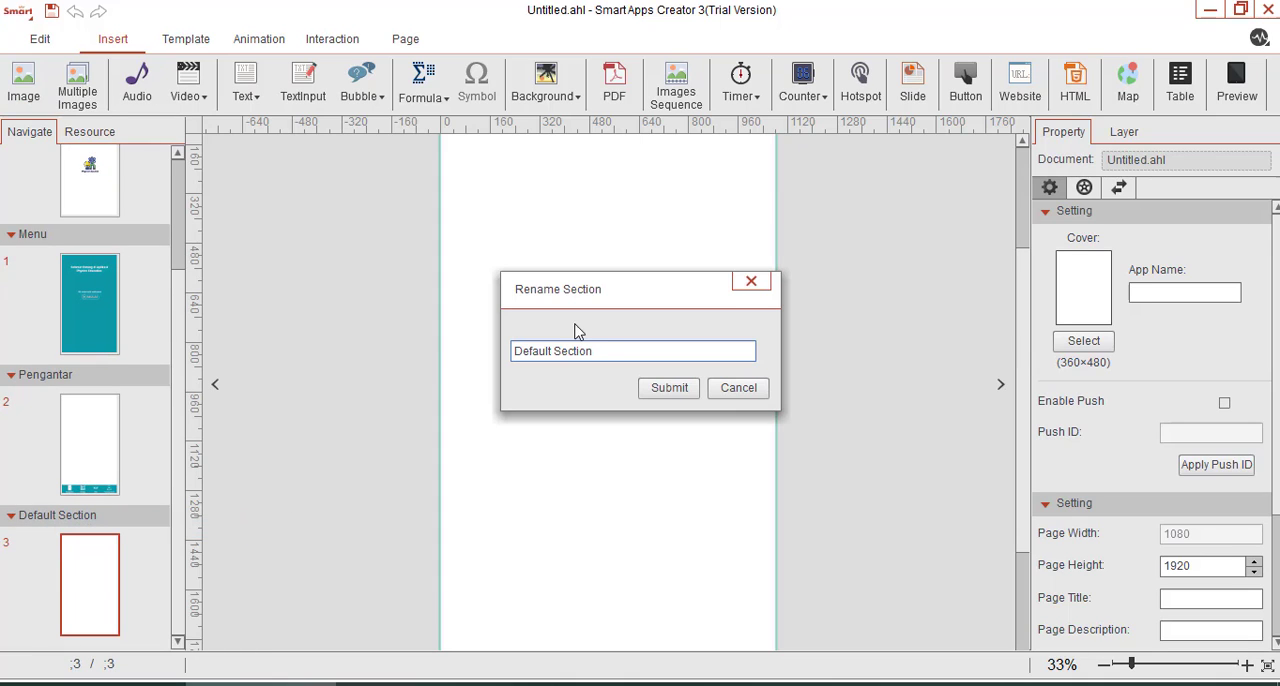
pyautogui.hotkey('ctrl', 'a')
pyautogui.write('S')
pyautogui.write('Belaj')
pyautogui.press('Return')
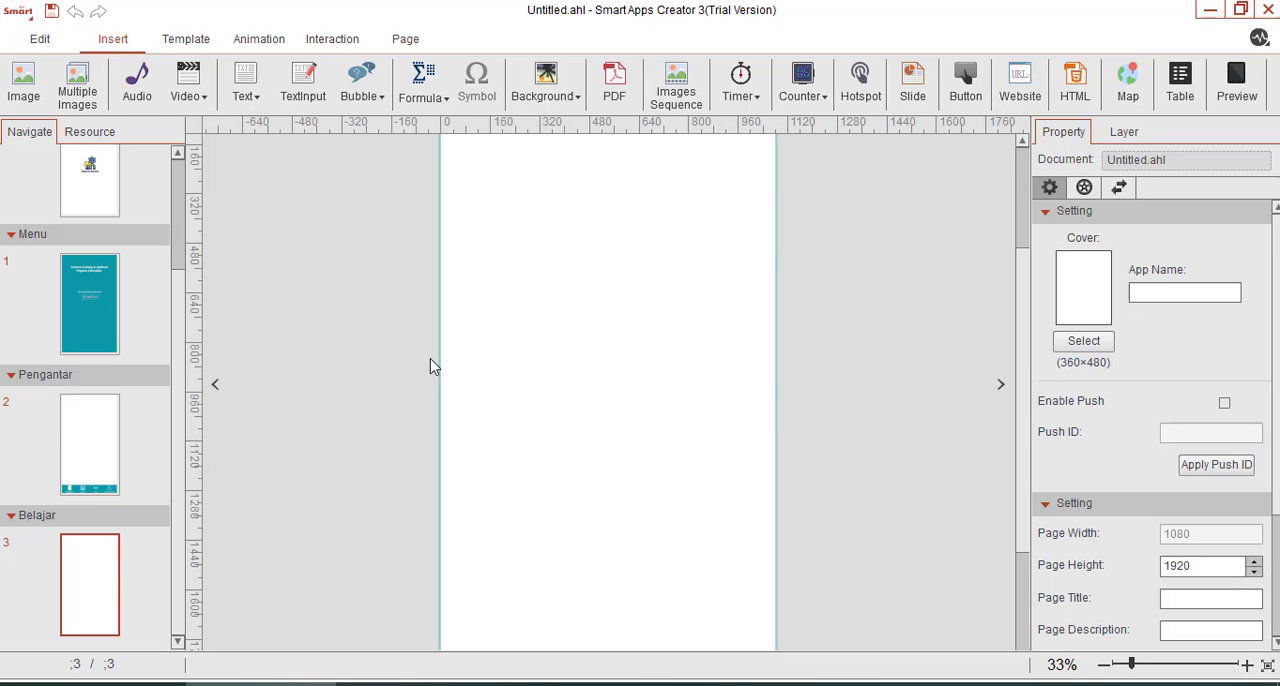
# Add a new section after Belajar and rename it "Kuis".
pyautogui.rightClick(119, 577)
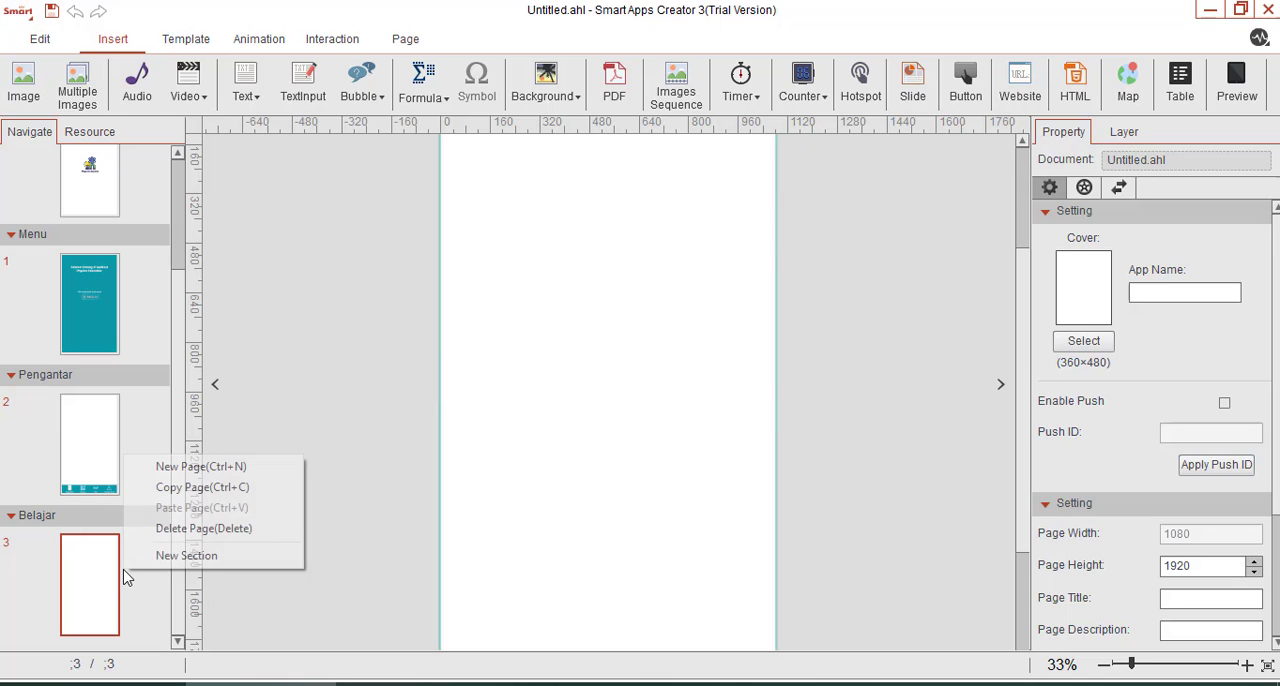
pyautogui.click(185, 555)
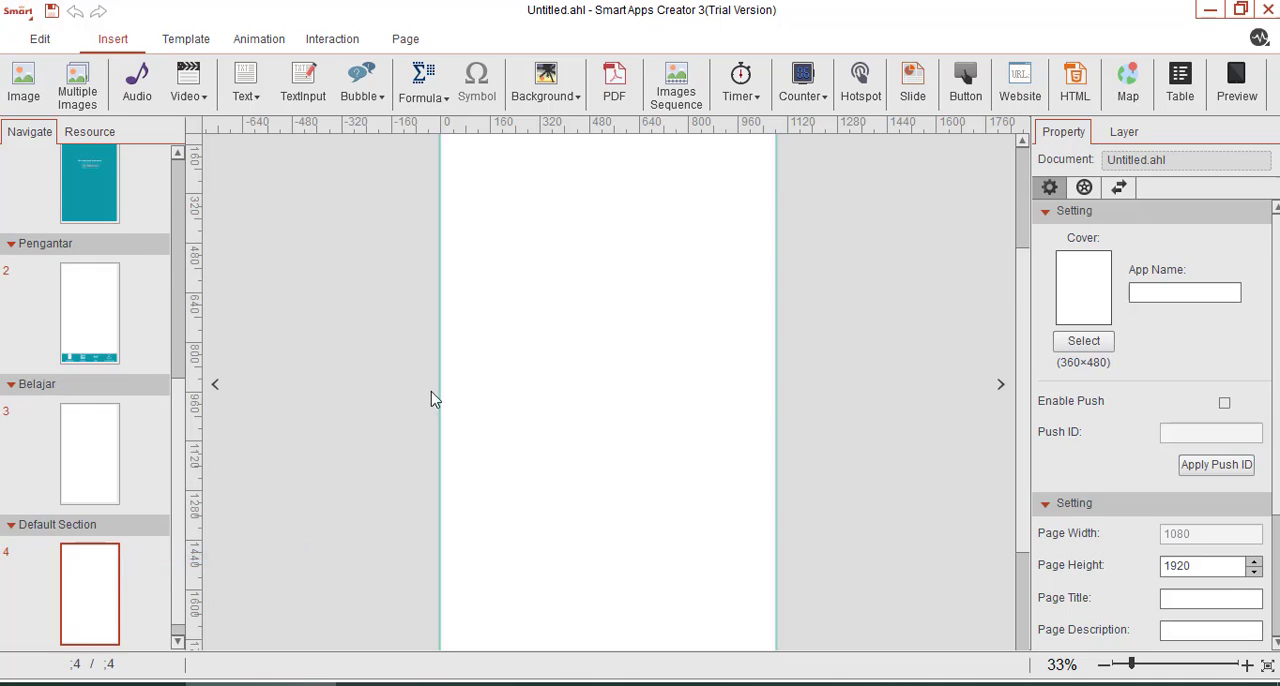
pyautogui.rightClick(84, 520)
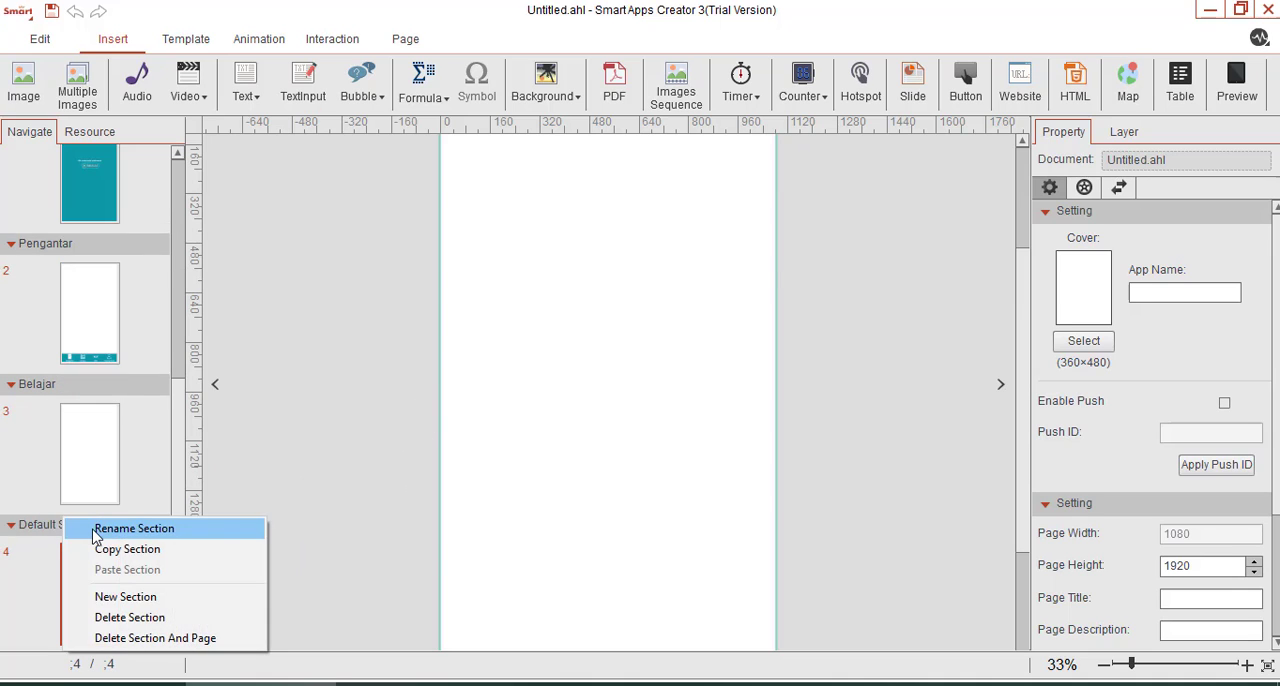
pyautogui.click(100, 530)
pyautogui.moveTo(533, 351); pyautogui.dragTo(464, 351)
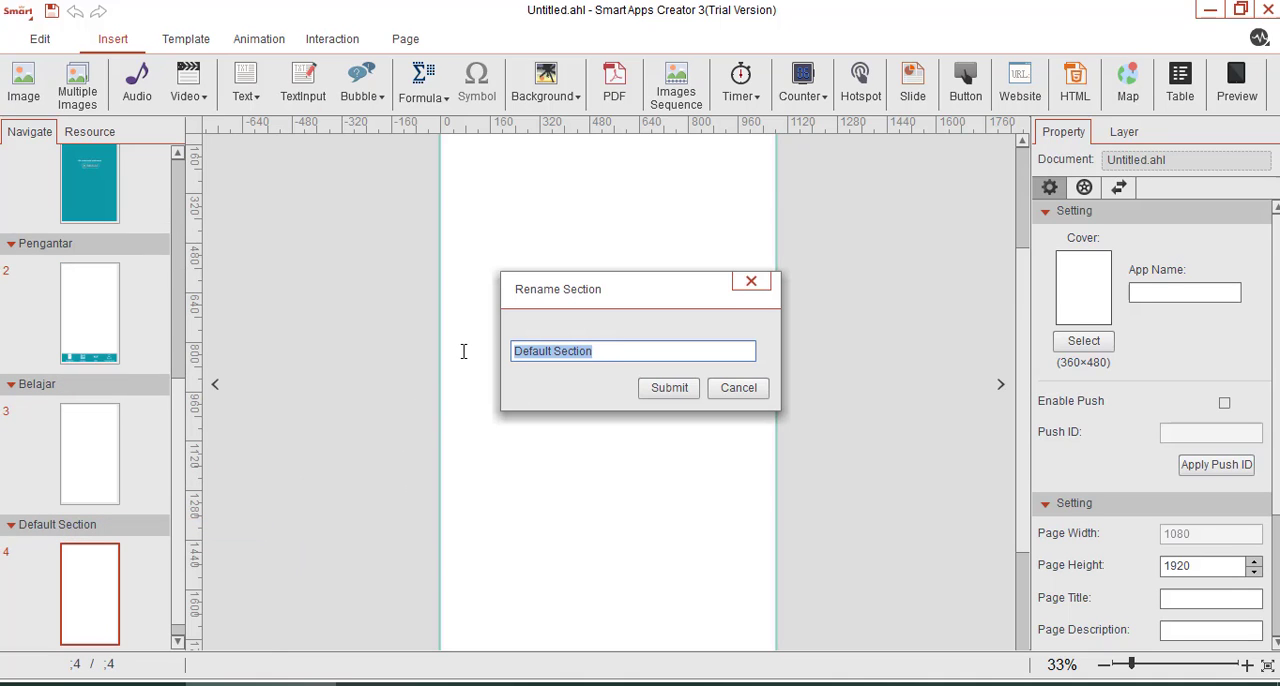
pyautogui.write('Kuis')
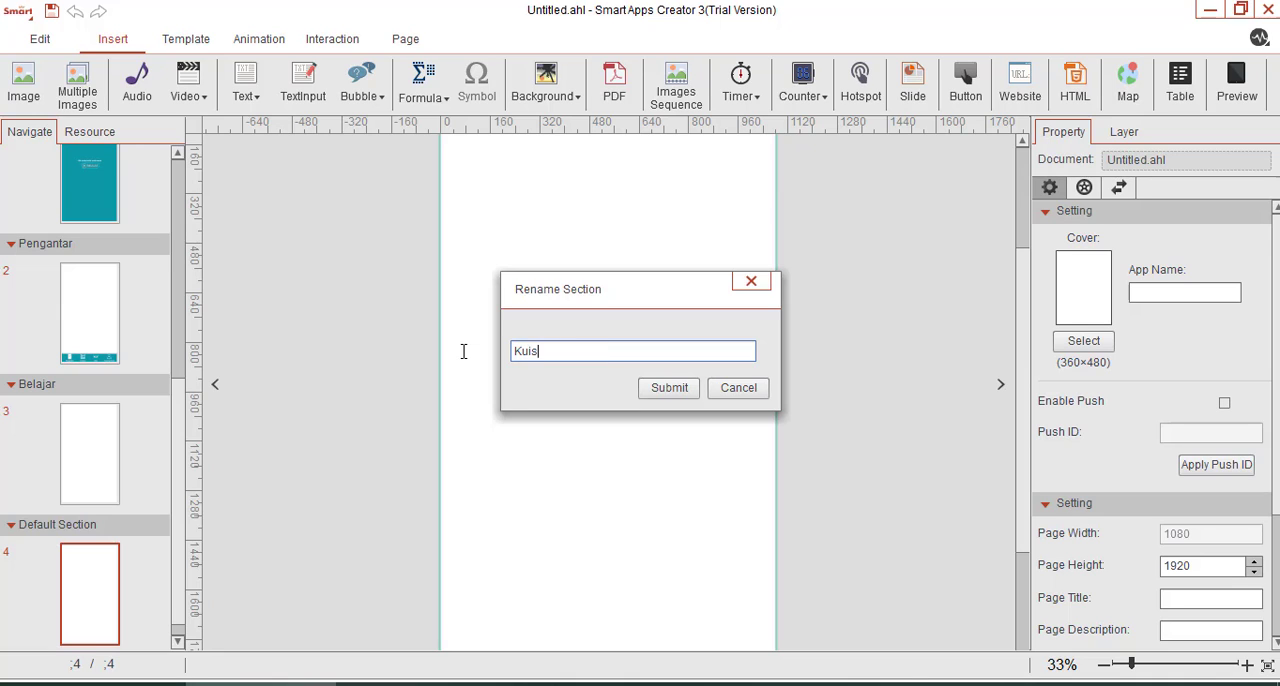
pyautogui.press('Return')
# Add a new section after Kuis and rename it "Tentang Kami".
pyautogui.scroll(-1, 126, 514)
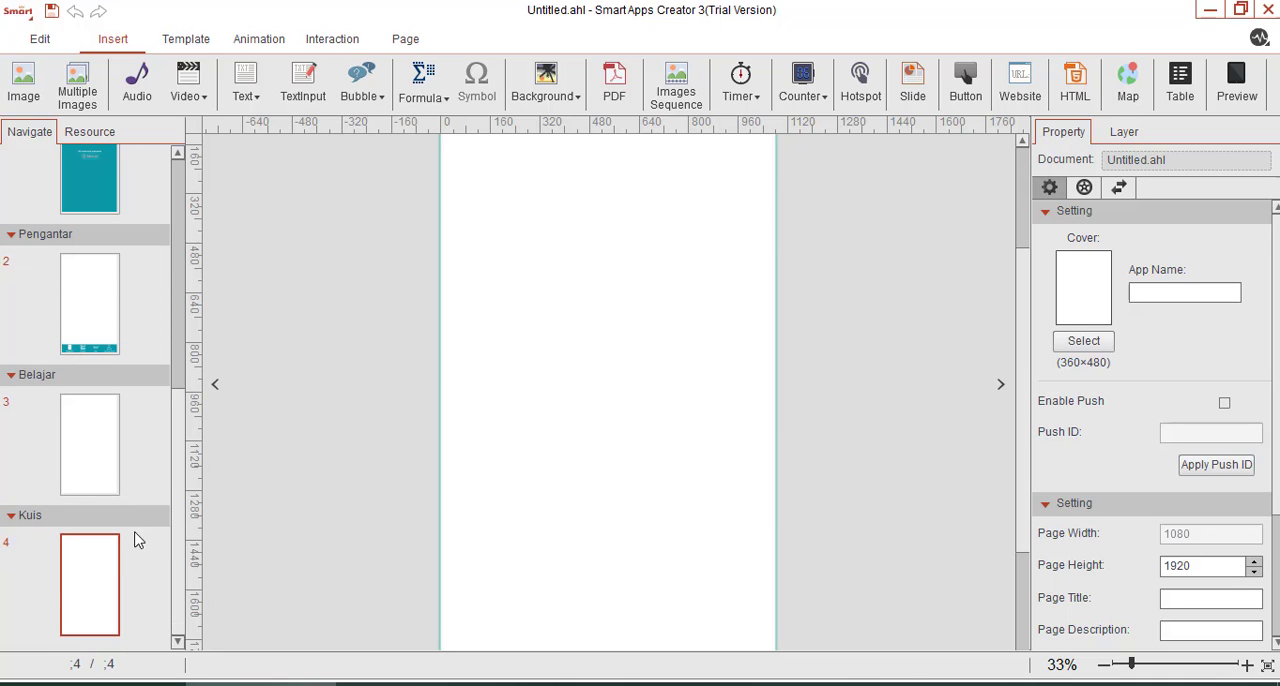
pyautogui.rightClick(135, 521)
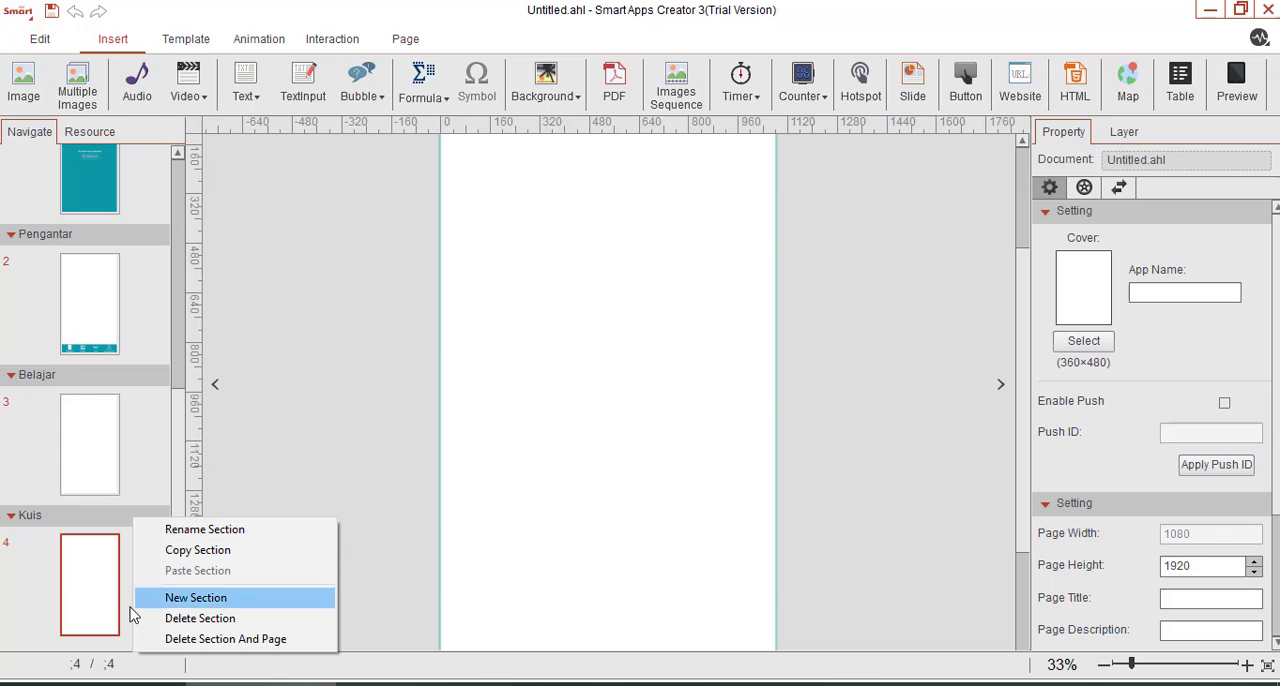
pyautogui.click(190, 600)
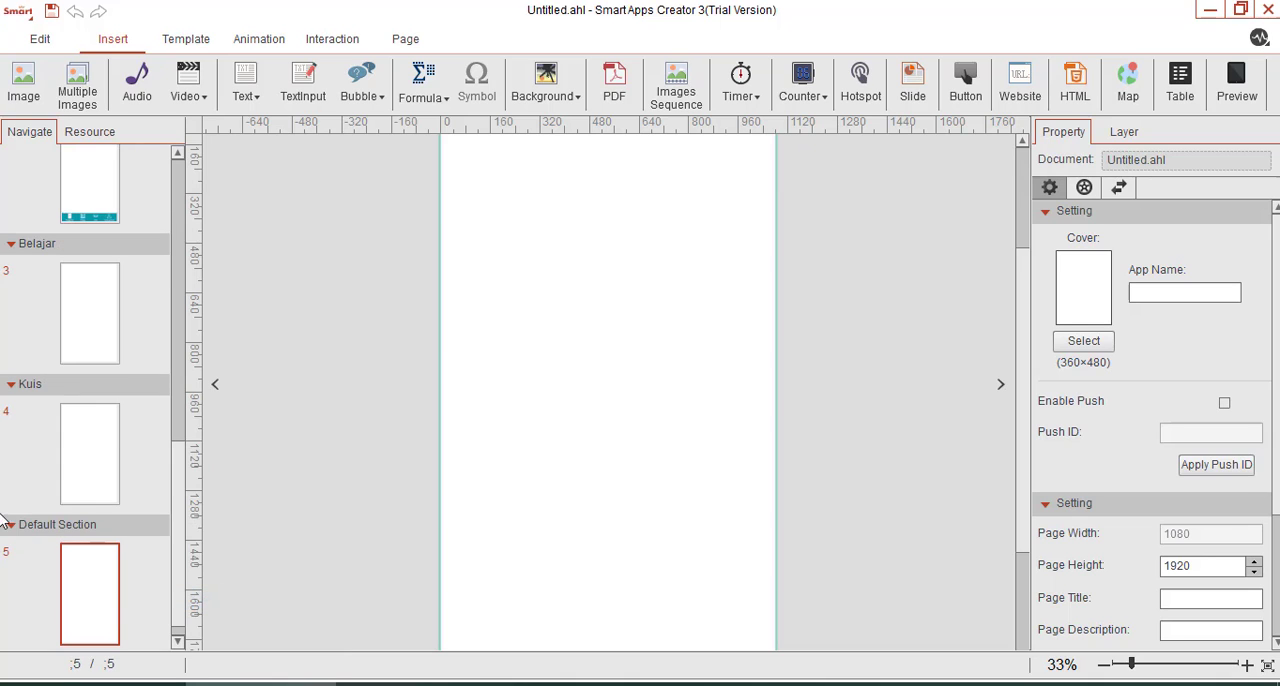
pyautogui.rightClick(50, 527)
pyautogui.click(100, 545)
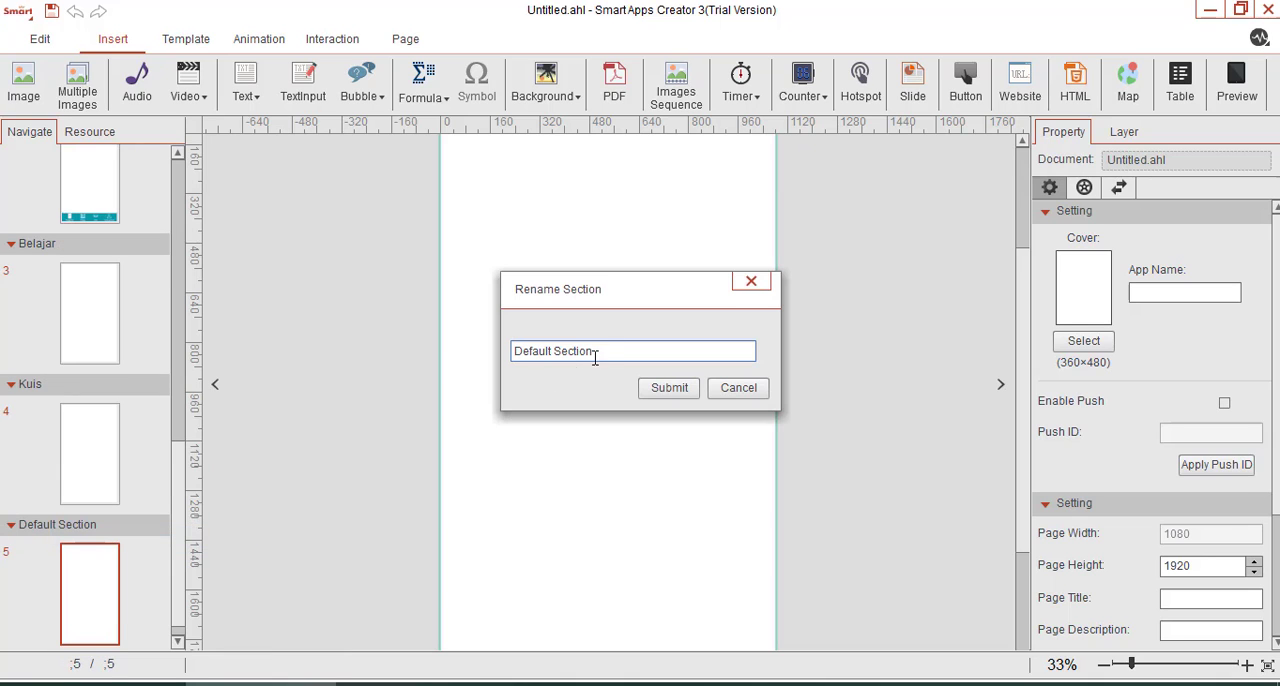
pyautogui.moveTo(614, 355); pyautogui.dragTo(458, 357)
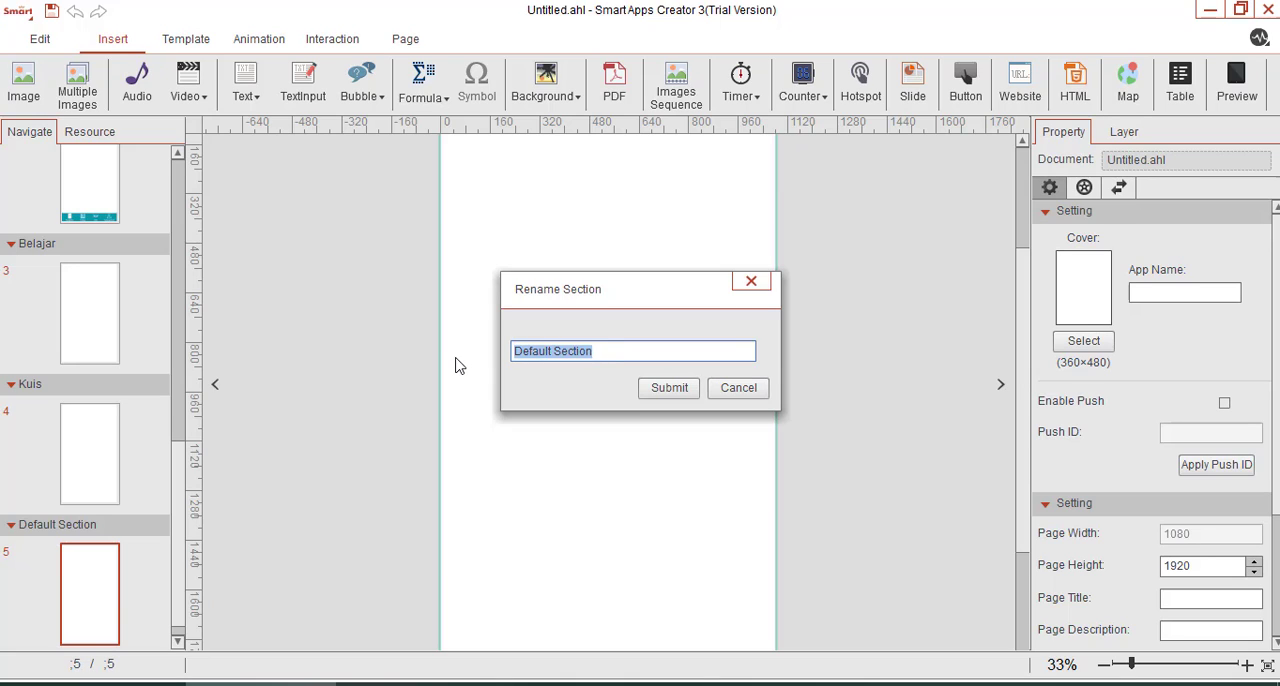
pyautogui.write('tentang')
pyautogui.press('BackSpace')
pyautogui.press('BackSpace')
pyautogui.press('BackSpace')
pyautogui.press('BackSpace')
pyautogui.press('BackSpace')
pyautogui.press('BackSpace')
pyautogui.press('BackSpace')
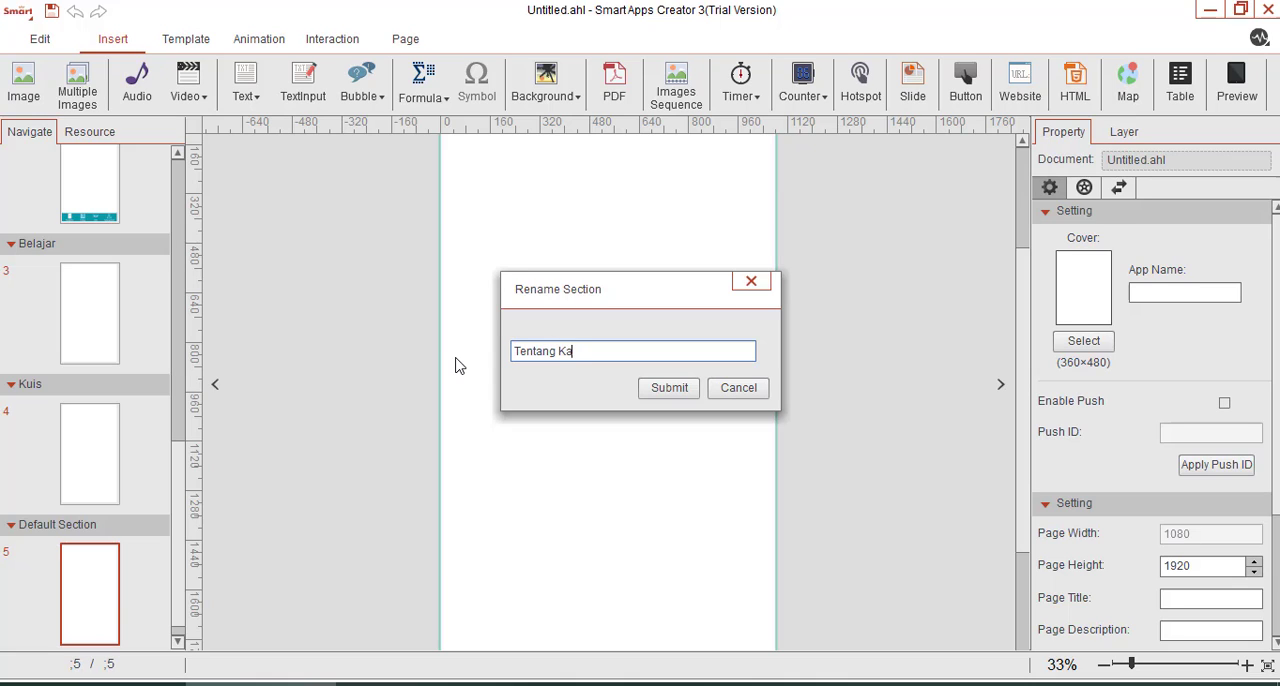
pyautogui.press('Return')
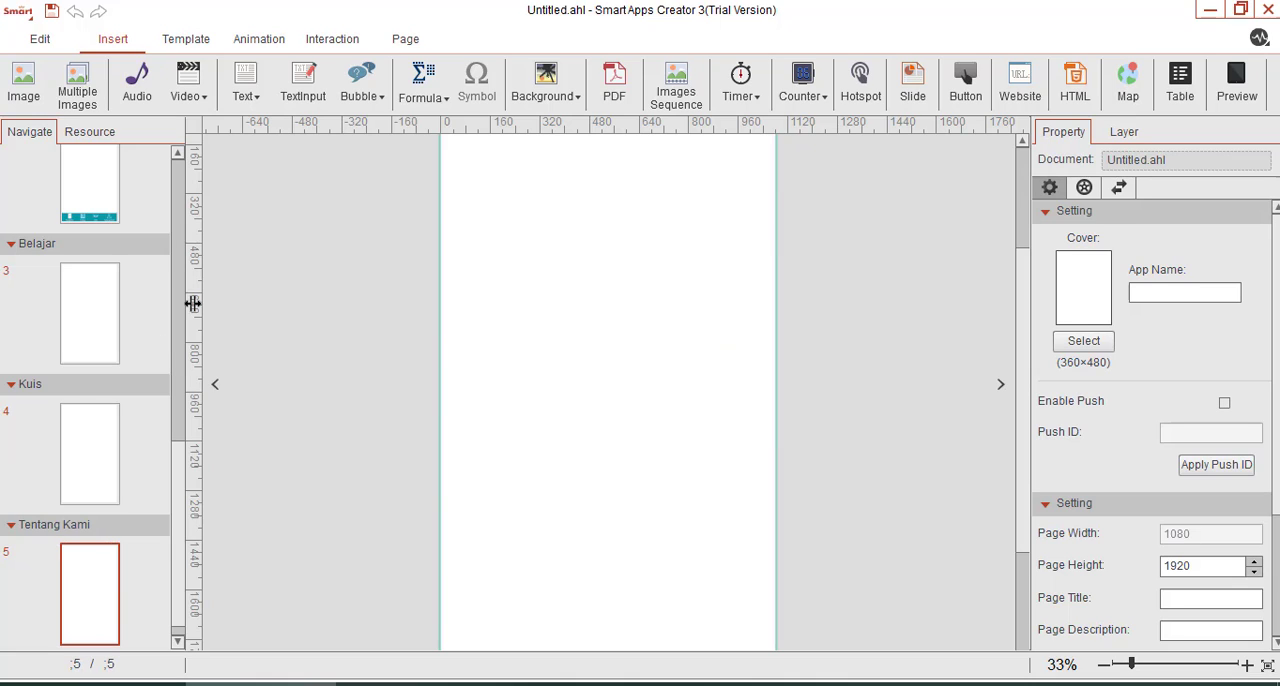
# Check the position settings of the navigation bar image on the Pengantar page.
pyautogui.scroll(3, 117, 363)
pyautogui.scroll(-3, 90, 330)
pyautogui.scroll(3, 82, 312)
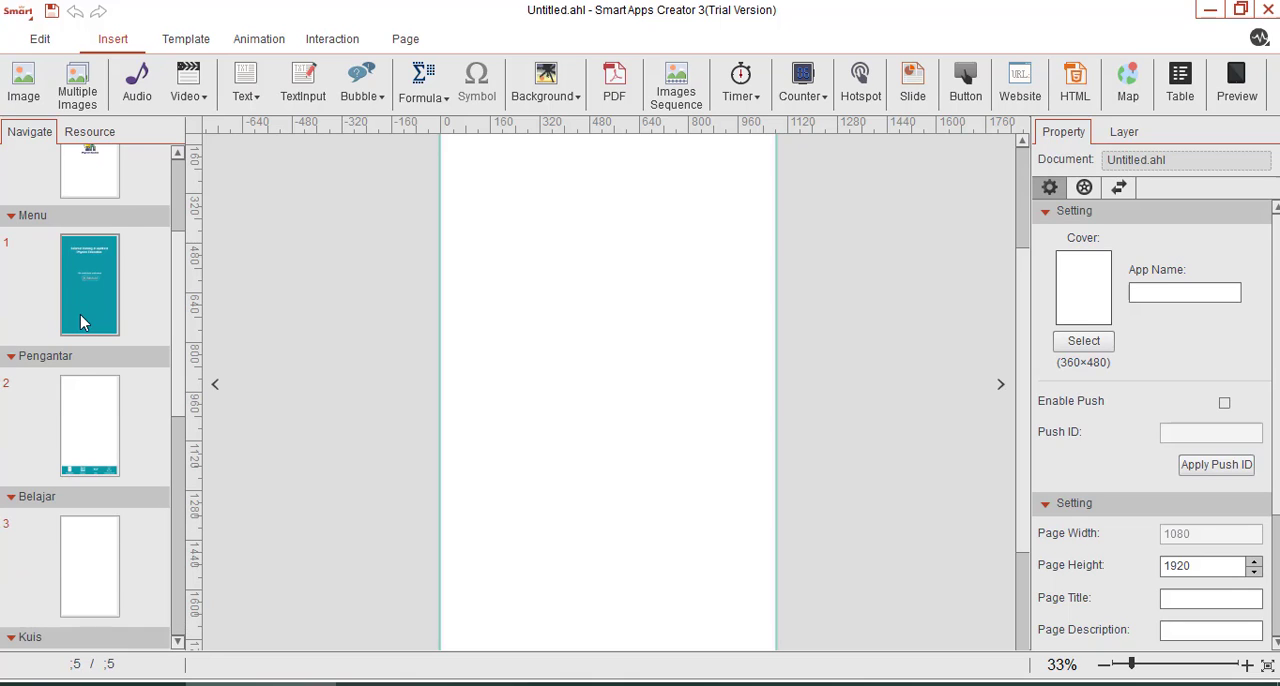
pyautogui.scroll(-2, 89, 460)
pyautogui.click(86, 279)
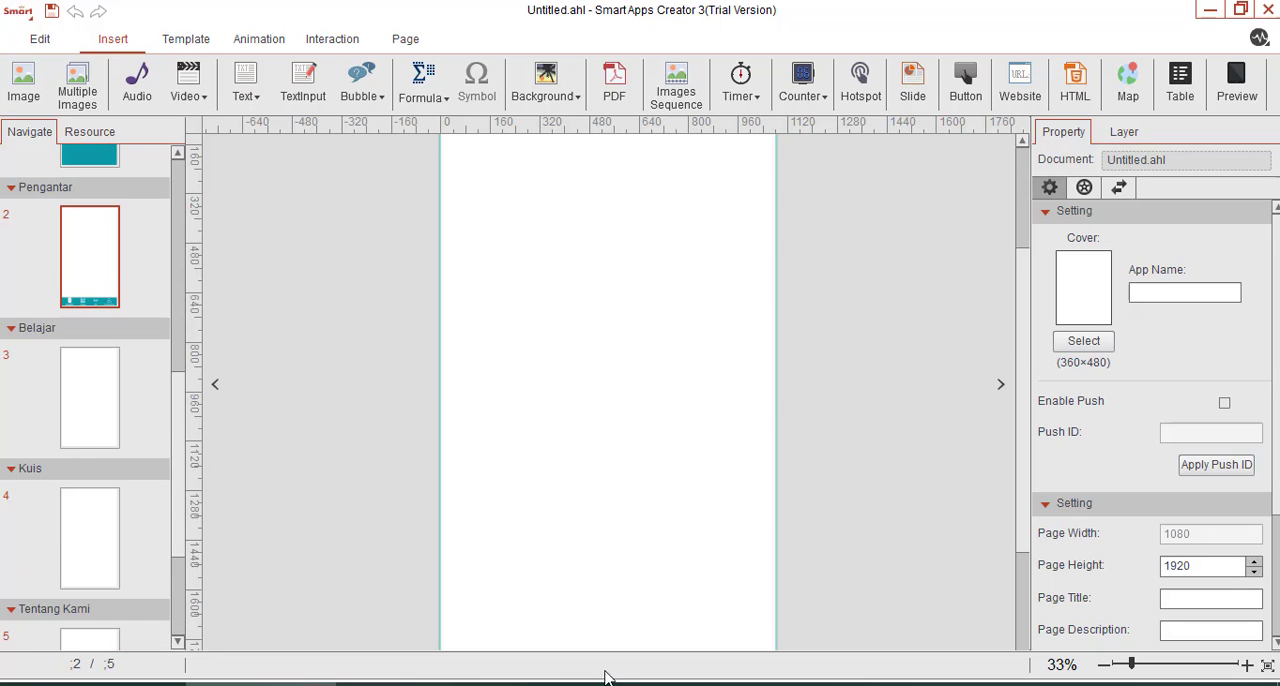
pyautogui.scroll(-2, 575, 612)
pyautogui.click(572, 604)
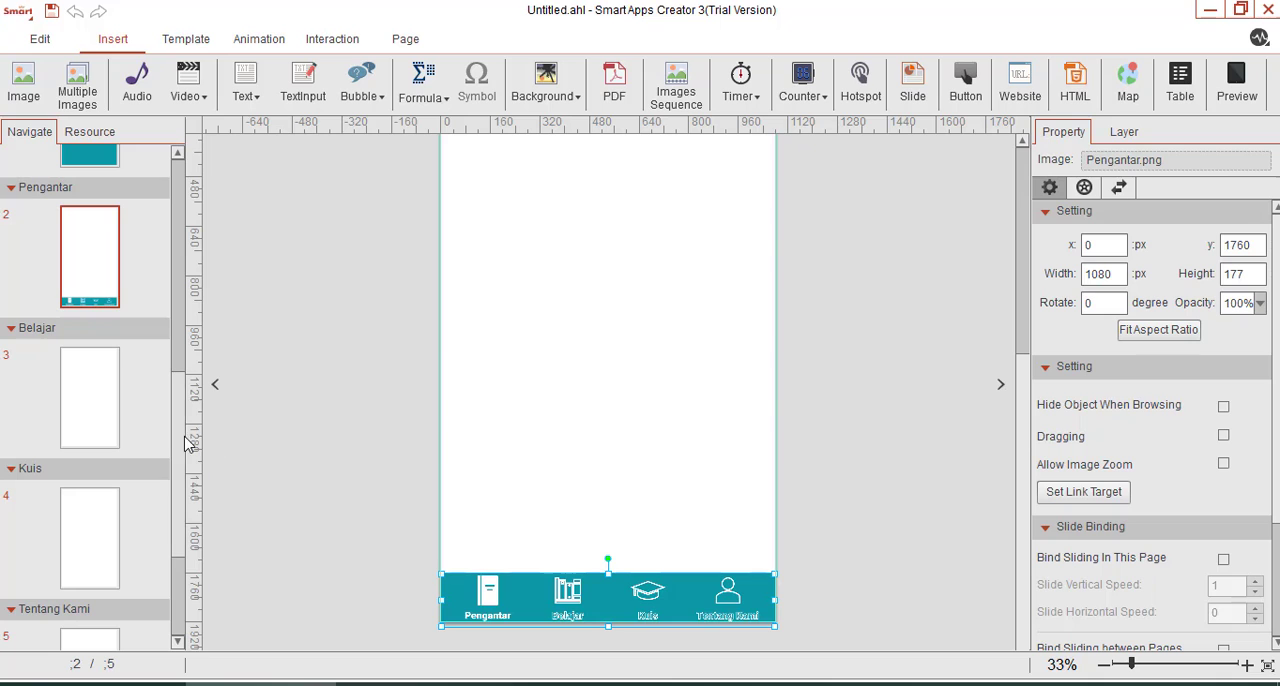
# Insert the image Materi.png from the Menu folder on the Belajar page.
pyautogui.click(112, 406)
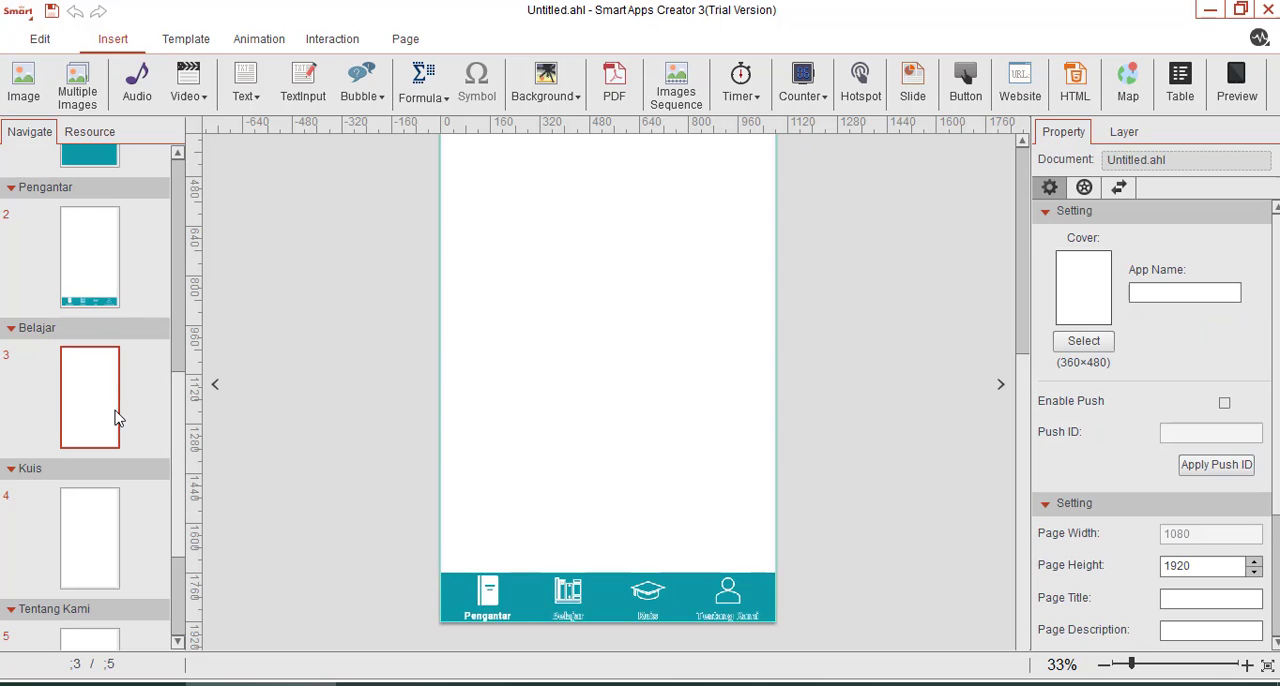
pyautogui.click(23, 82)
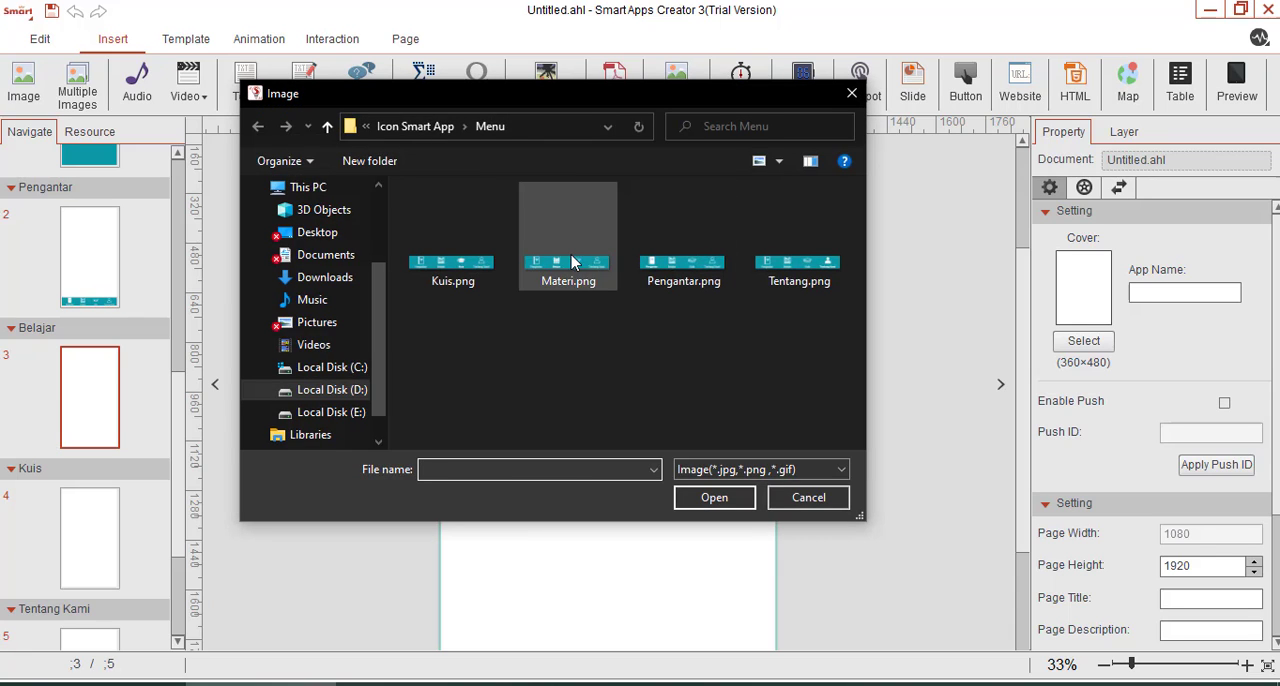
pyautogui.click(568, 268)
pyautogui.click(712, 497)
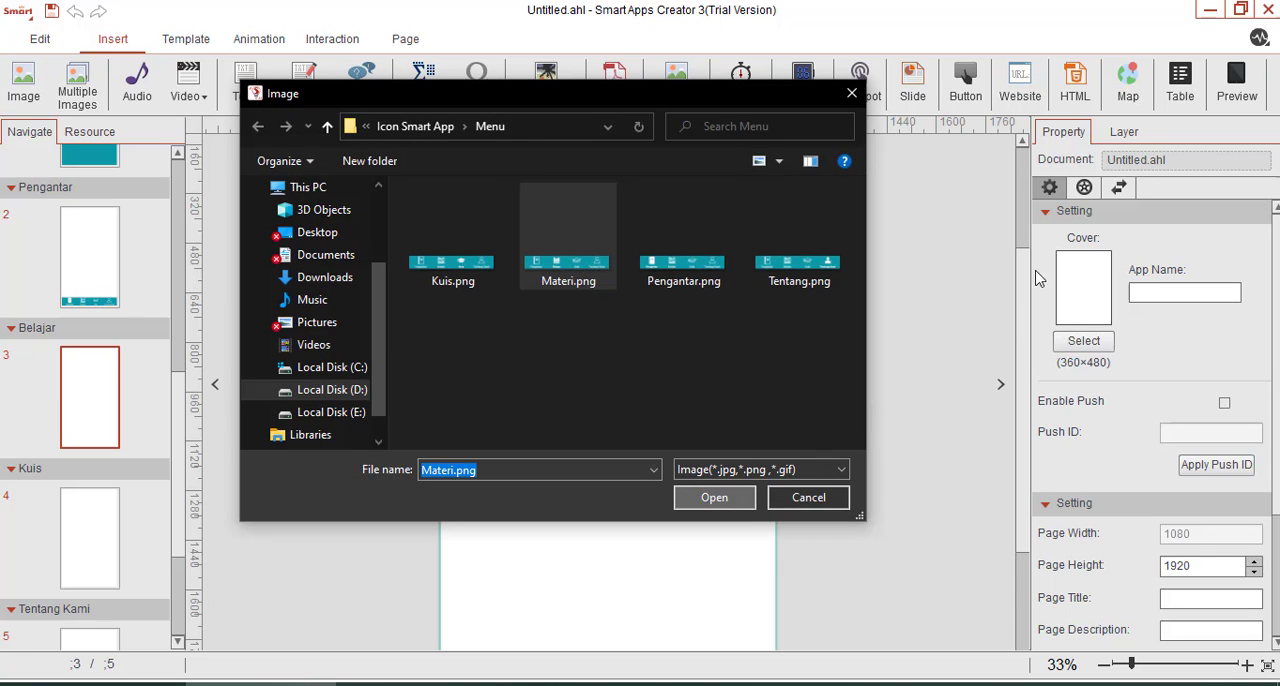
pyautogui.click(727, 493)
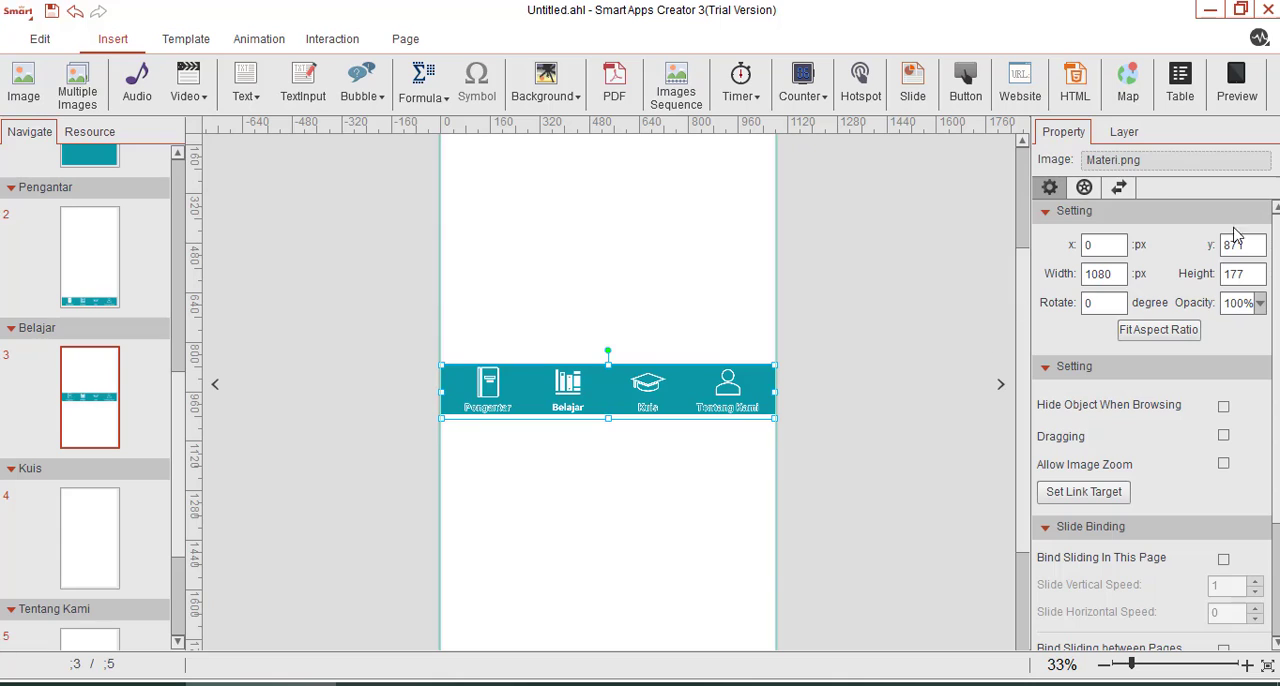
# Set the Materi.png navigation bar's y position to 1760 px.
pyautogui.click(1251, 247)
pyautogui.moveTo(1251, 247); pyautogui.dragTo(1180, 253)
pyautogui.write('1760')
pyautogui.press('Return')
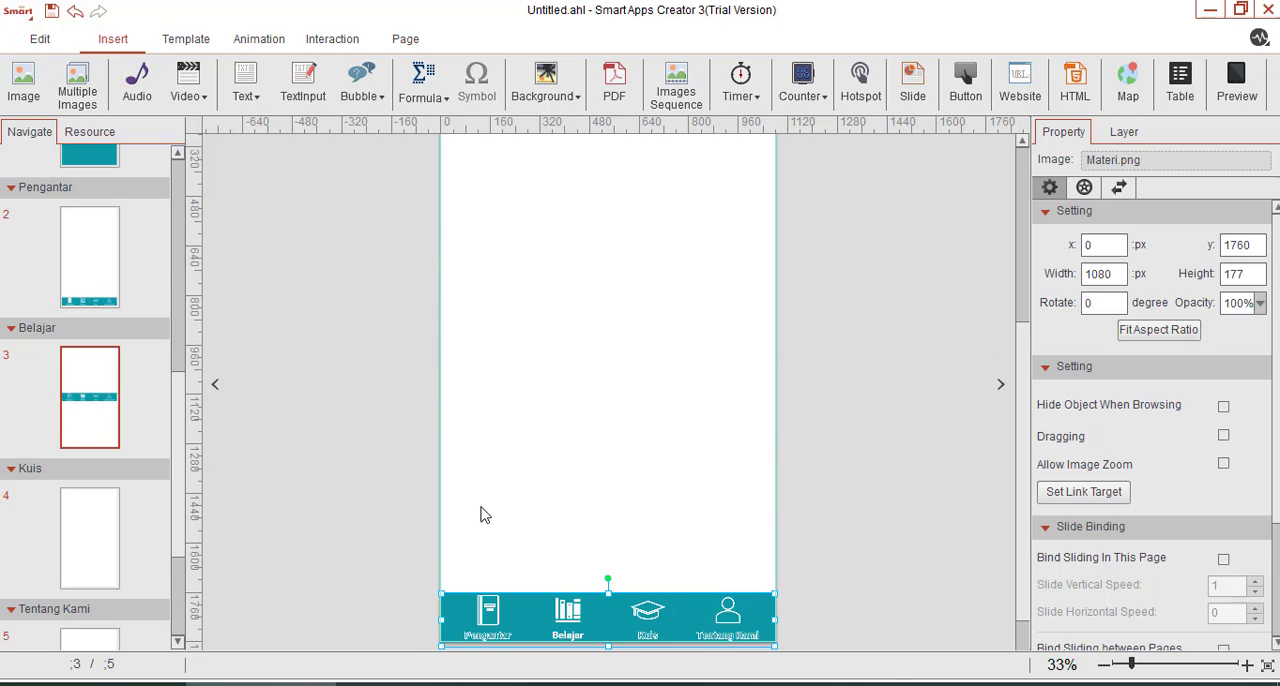
# Insert the image Kuis.png from the Menu folder on the Kuis page.
pyautogui.click(70, 545)
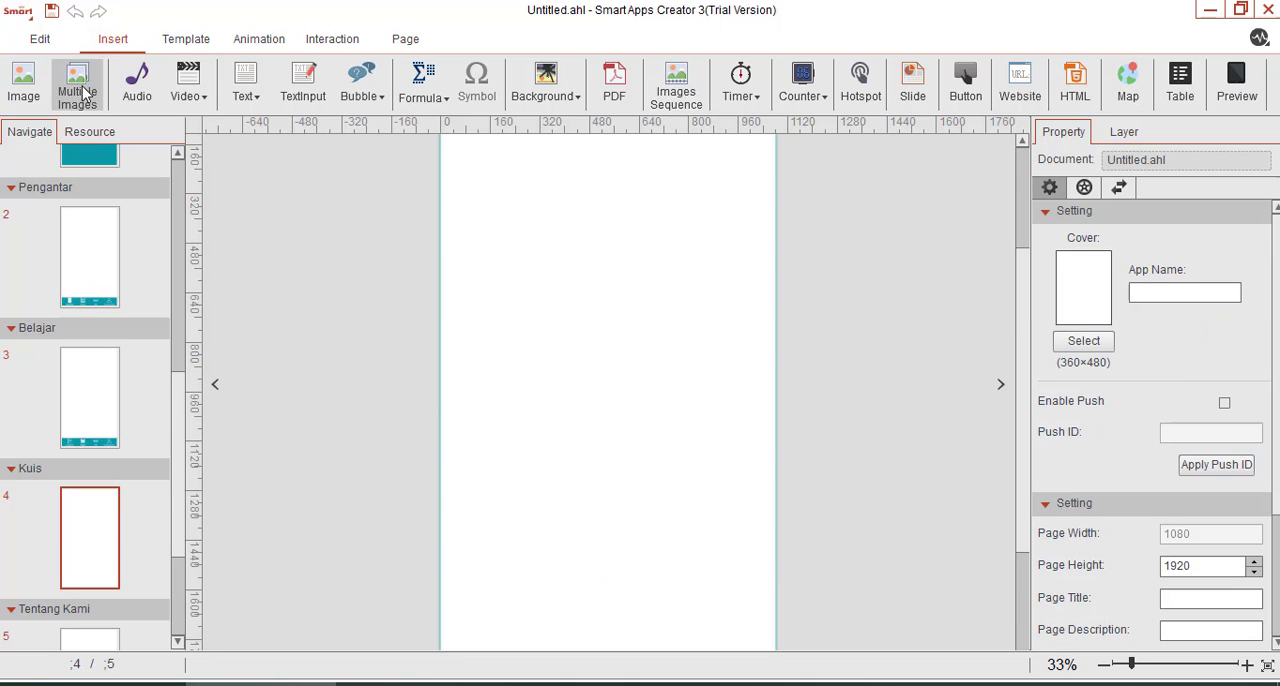
pyautogui.click(23, 82)
pyautogui.click(449, 271)
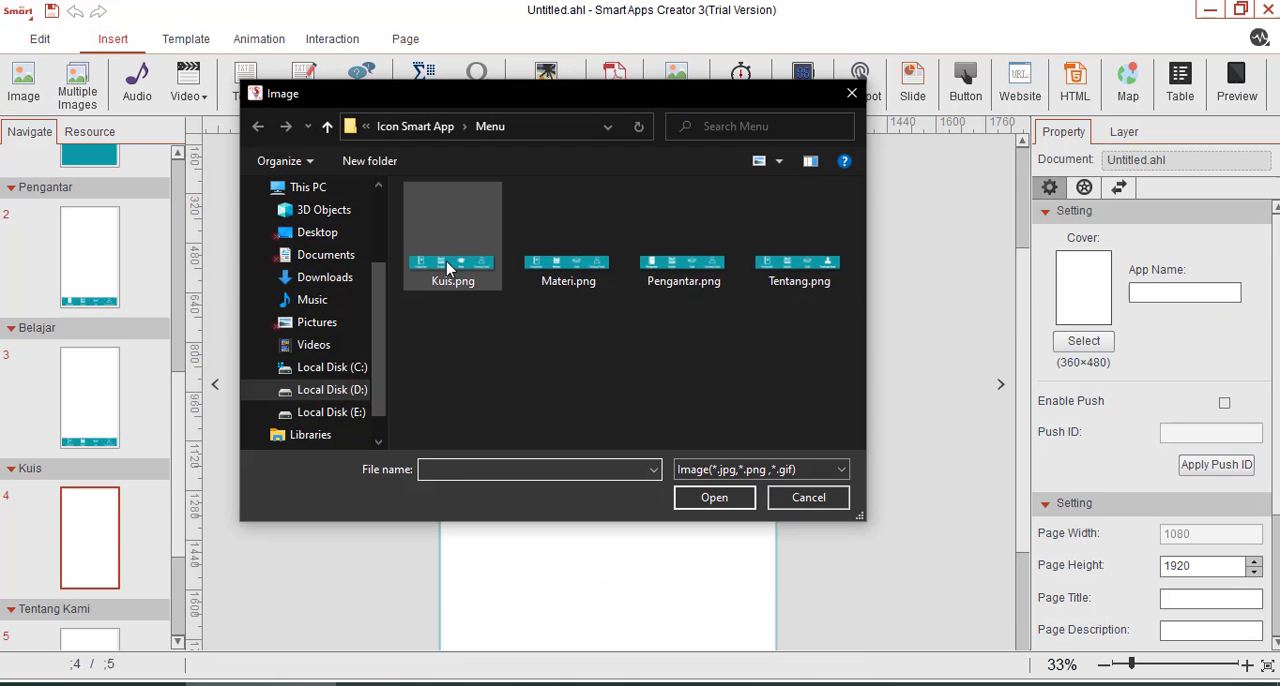
pyautogui.click(712, 496)
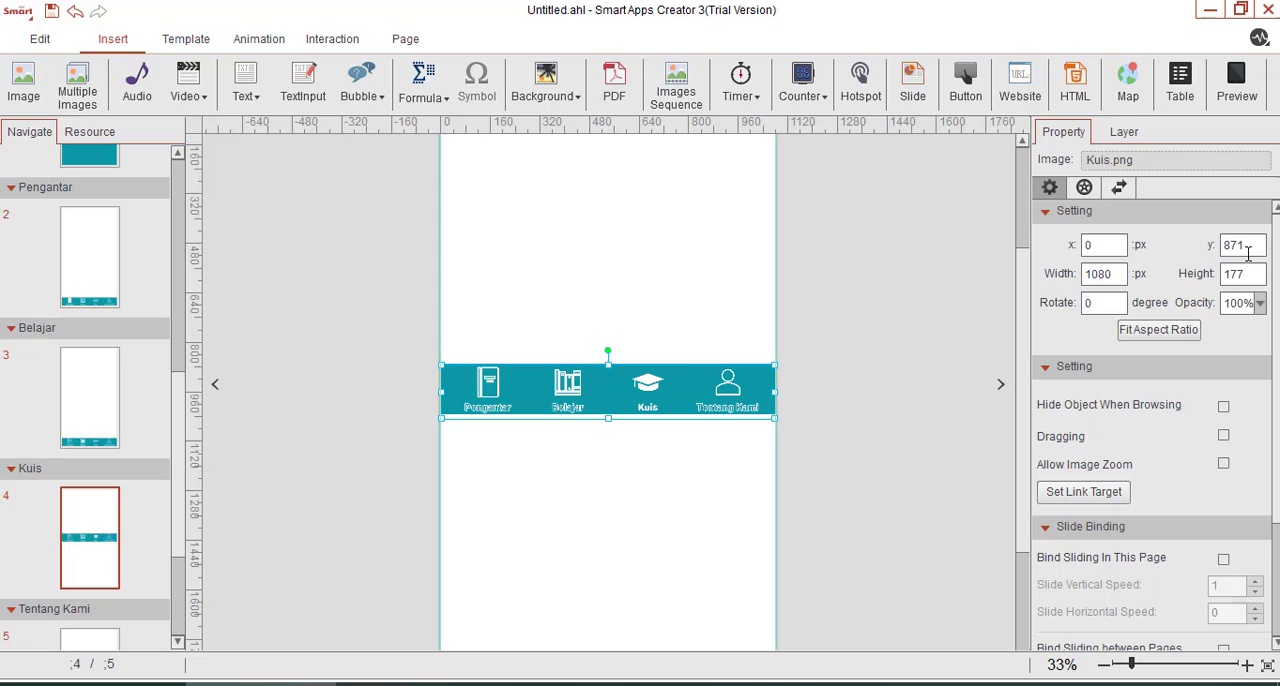
# Set the Kuis.png navigation bar's y position to 1760 px.
pyautogui.moveTo(1250, 246); pyautogui.dragTo(1150, 252)
pyautogui.write('1760')
pyautogui.press('Return')
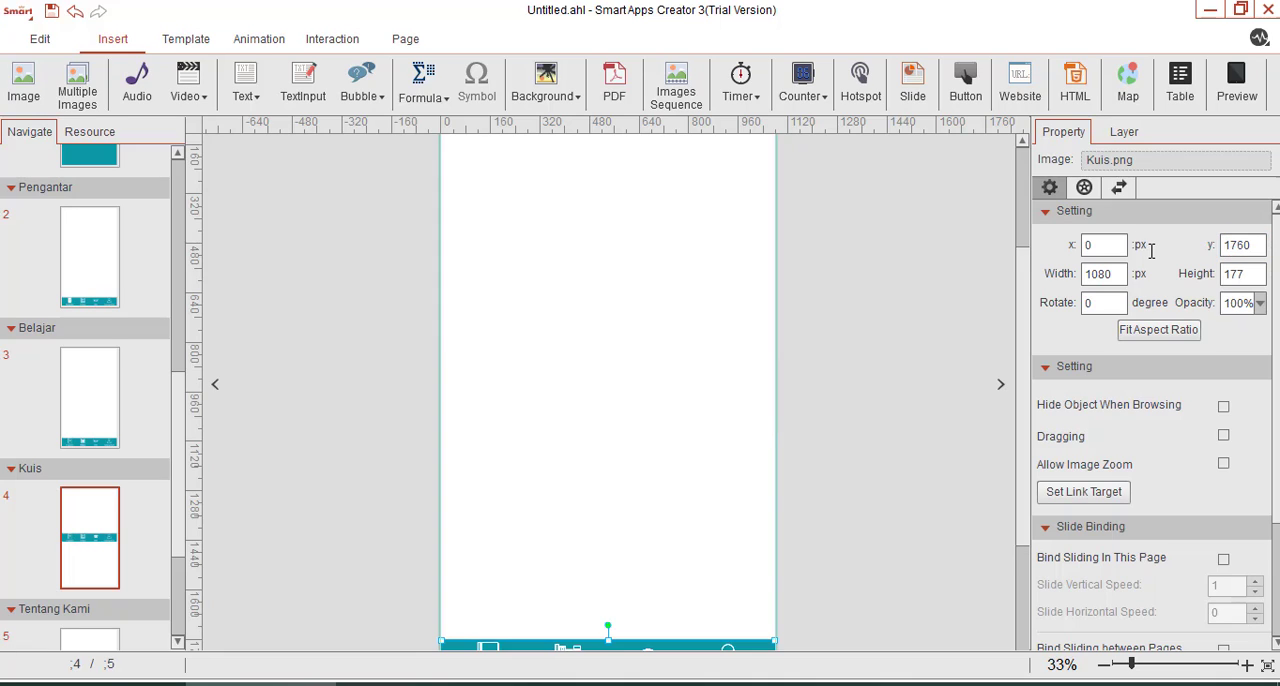
pyautogui.scroll(-1, 684, 349)
pyautogui.scroll(-2, 100, 557)
# Insert the image Tentang.png from the Menu folder on the Tentang Kami page.
pyautogui.click(100, 557)
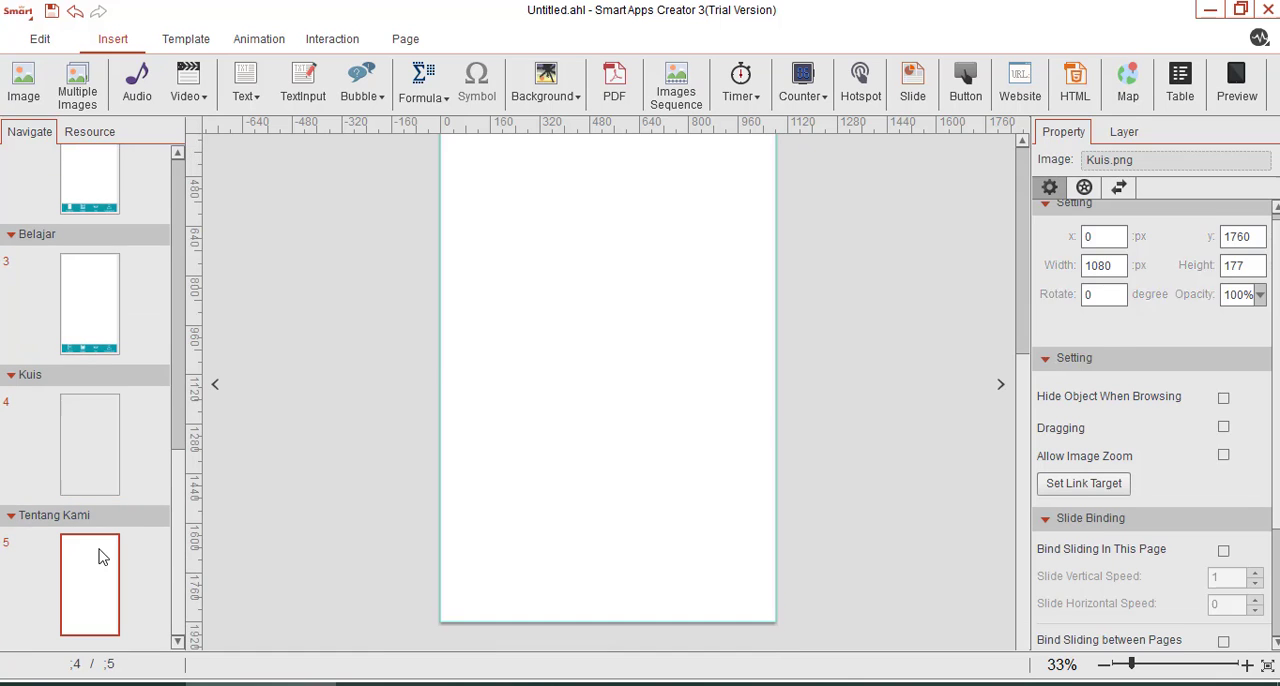
pyautogui.click(23, 82)
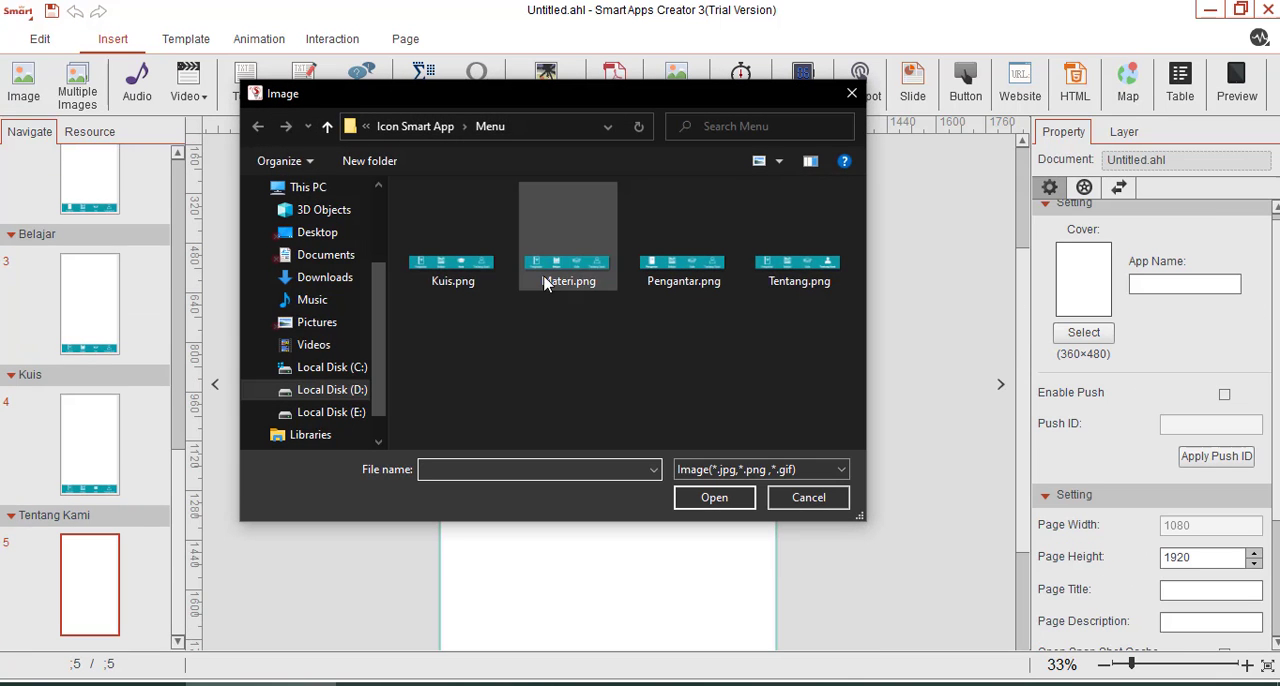
pyautogui.click(799, 255)
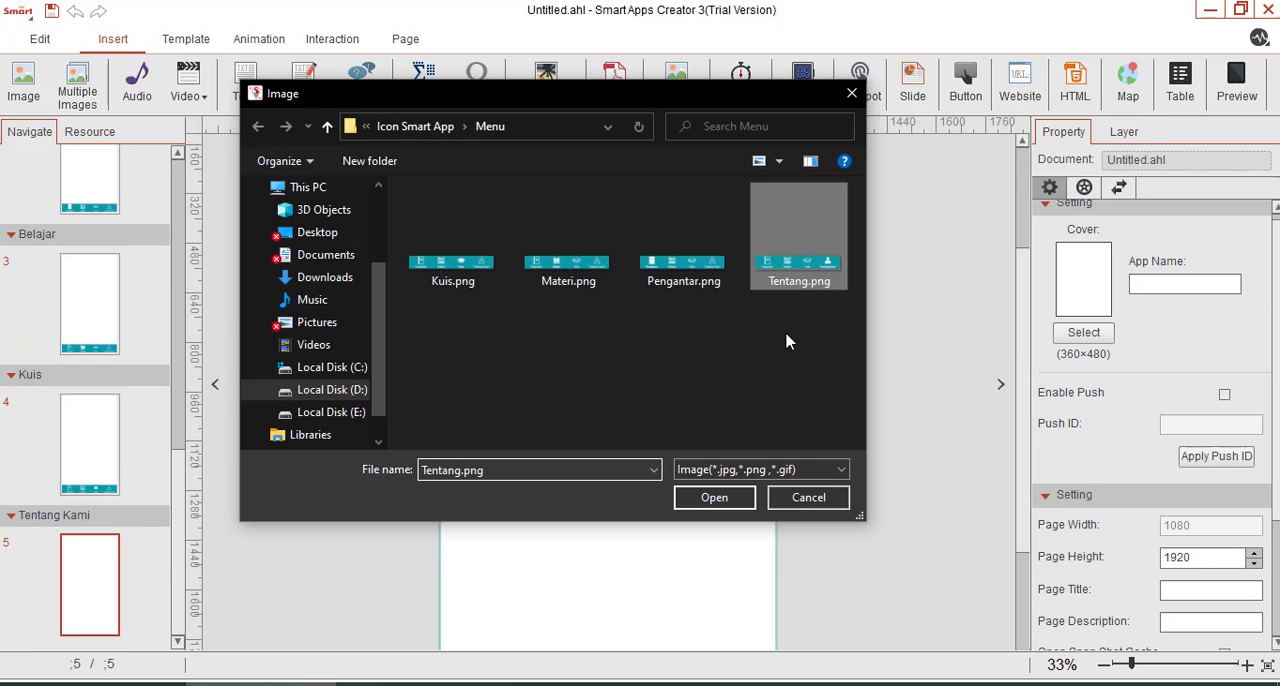
pyautogui.click(714, 497)
pyautogui.press('Return')
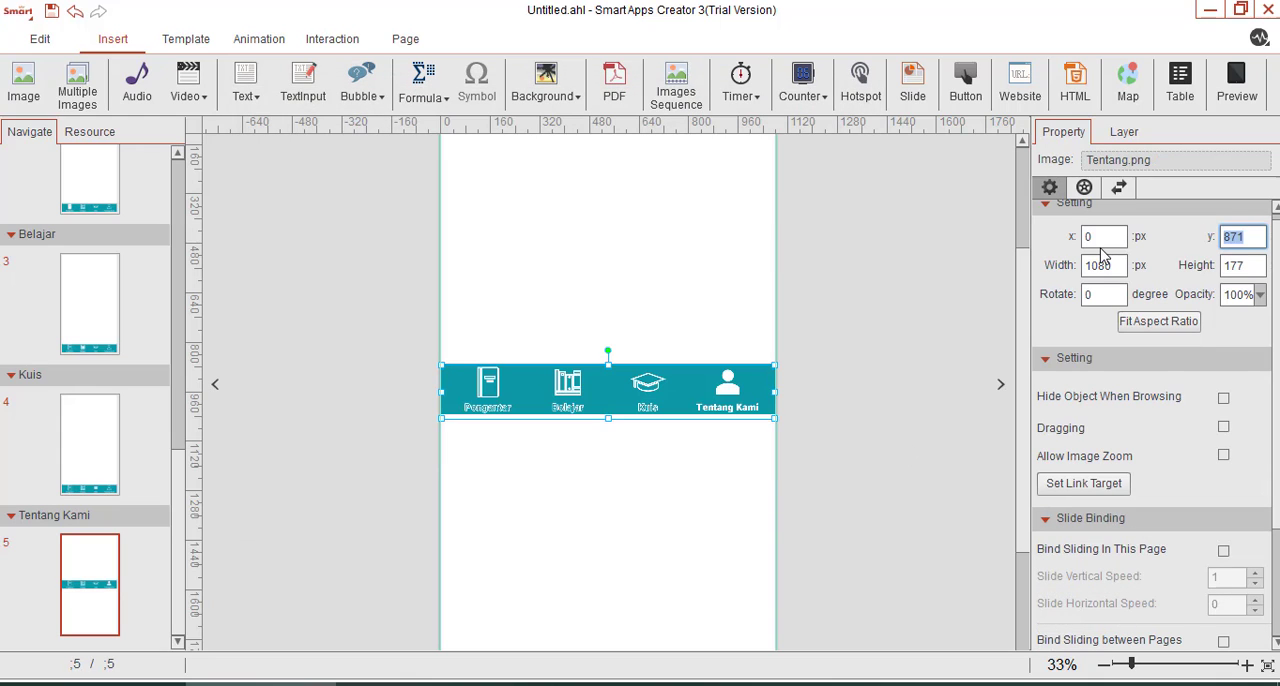
# Set the Tentang.png navigation bar's y position to 1760 px and check its placement on the page.
pyautogui.write('1760')
pyautogui.press('Return')
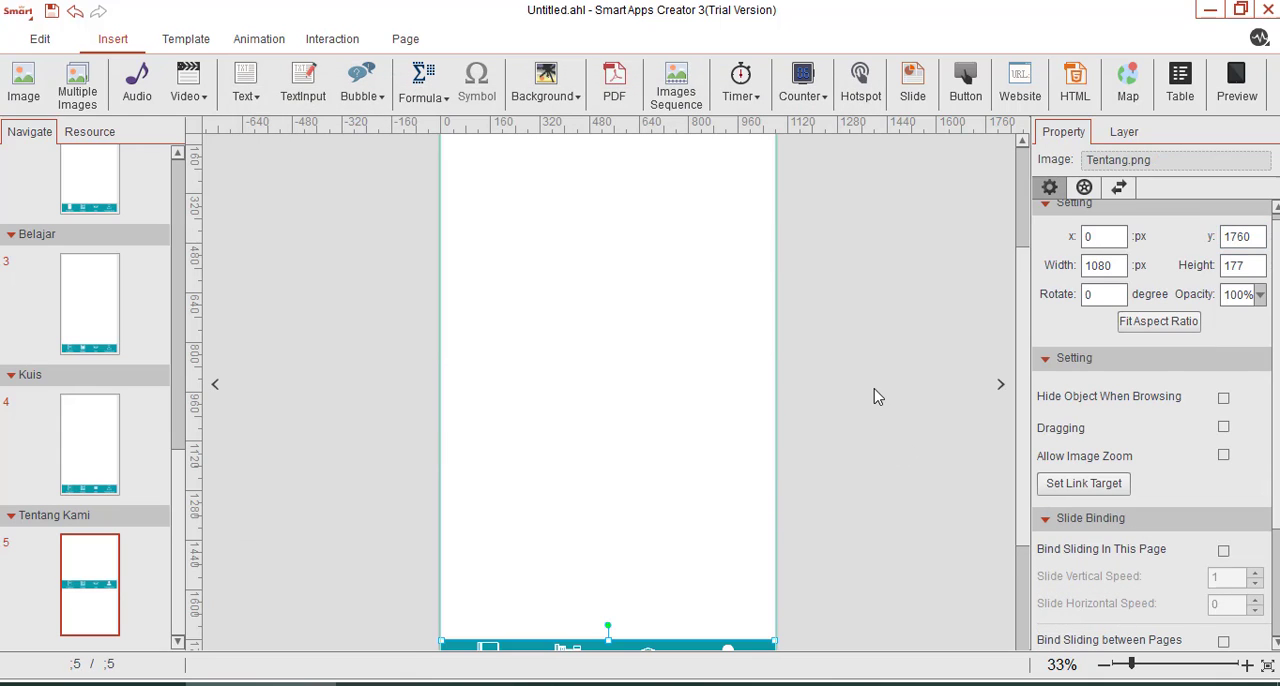
pyautogui.click(872, 402)
pyautogui.scroll(-2, 646, 486)
pyautogui.click(626, 607)
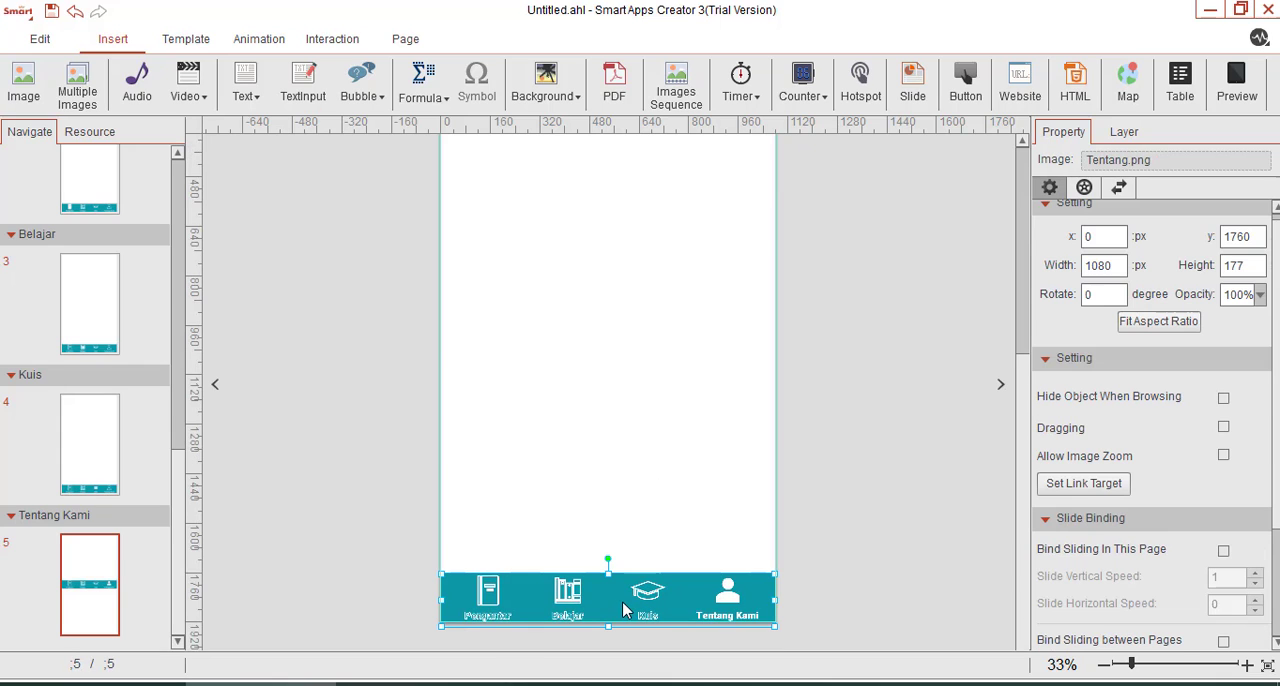
pyautogui.scroll(2, 645, 588)
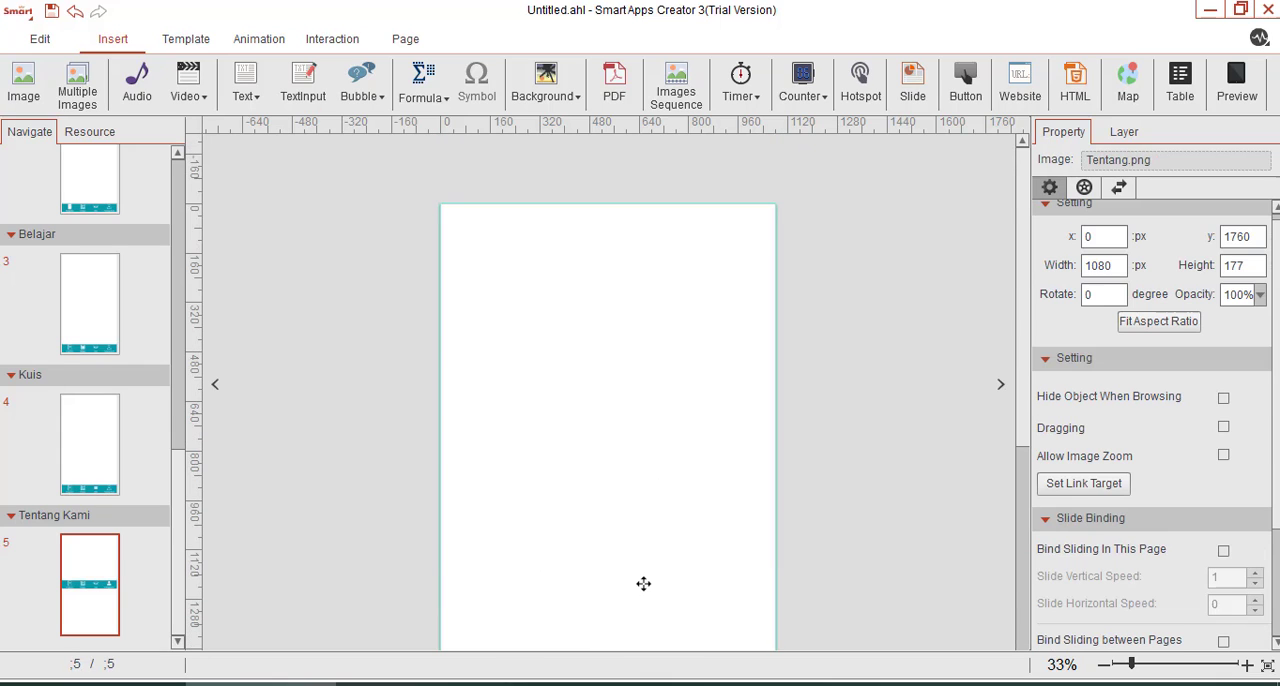
pyautogui.scroll(-1, 643, 583)
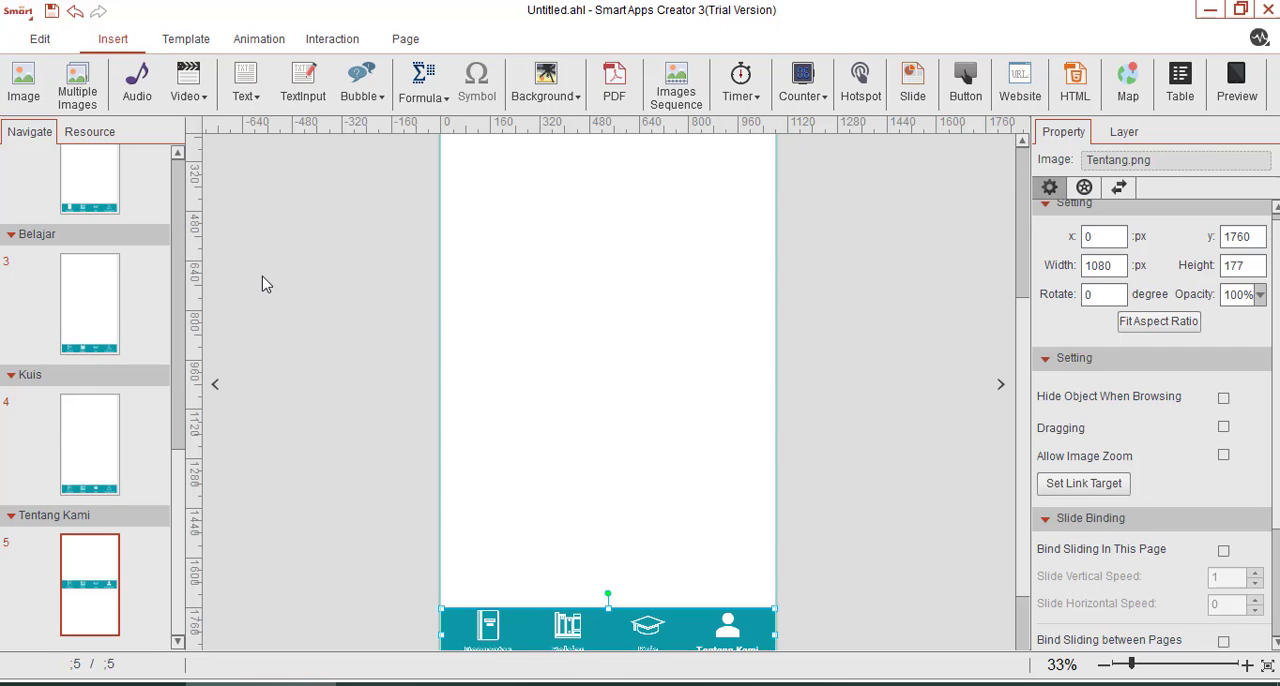
pyautogui.scroll(3, 84, 364)
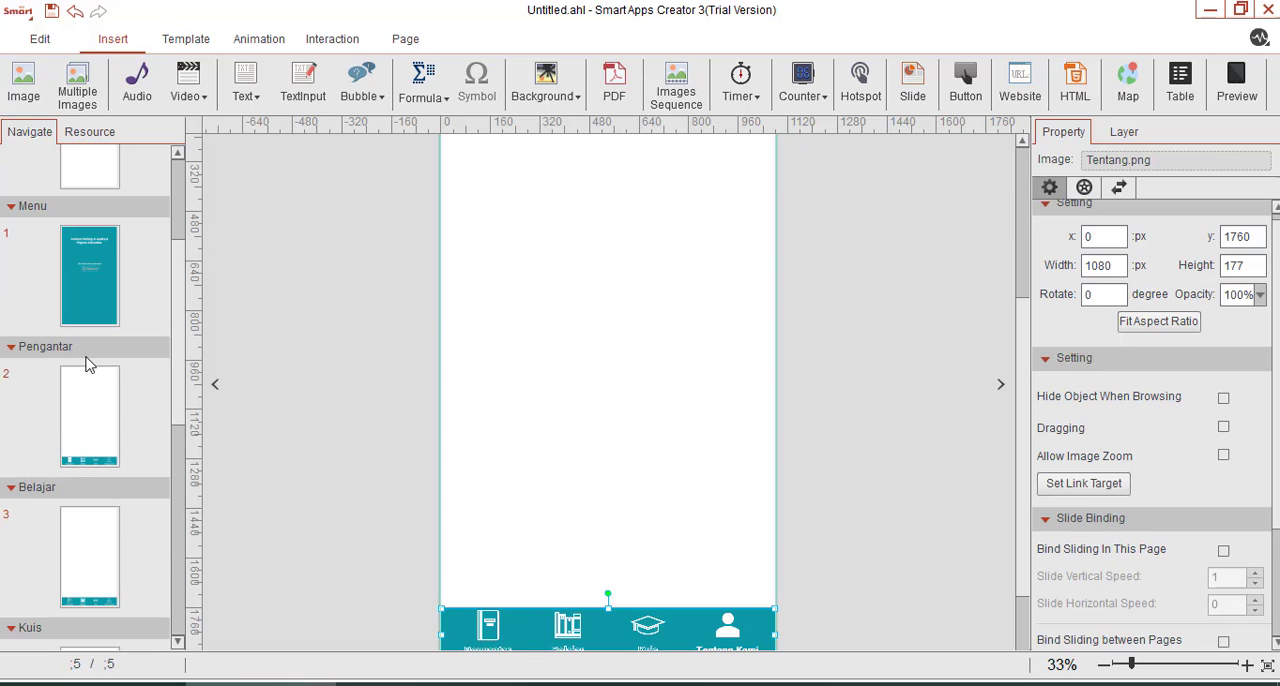
# Insert a hotspot on the Pengantar page and fit it over the navigation bar's Belajar entry at about 155 by 155 px.
pyautogui.click(77, 415)
pyautogui.click(622, 598)
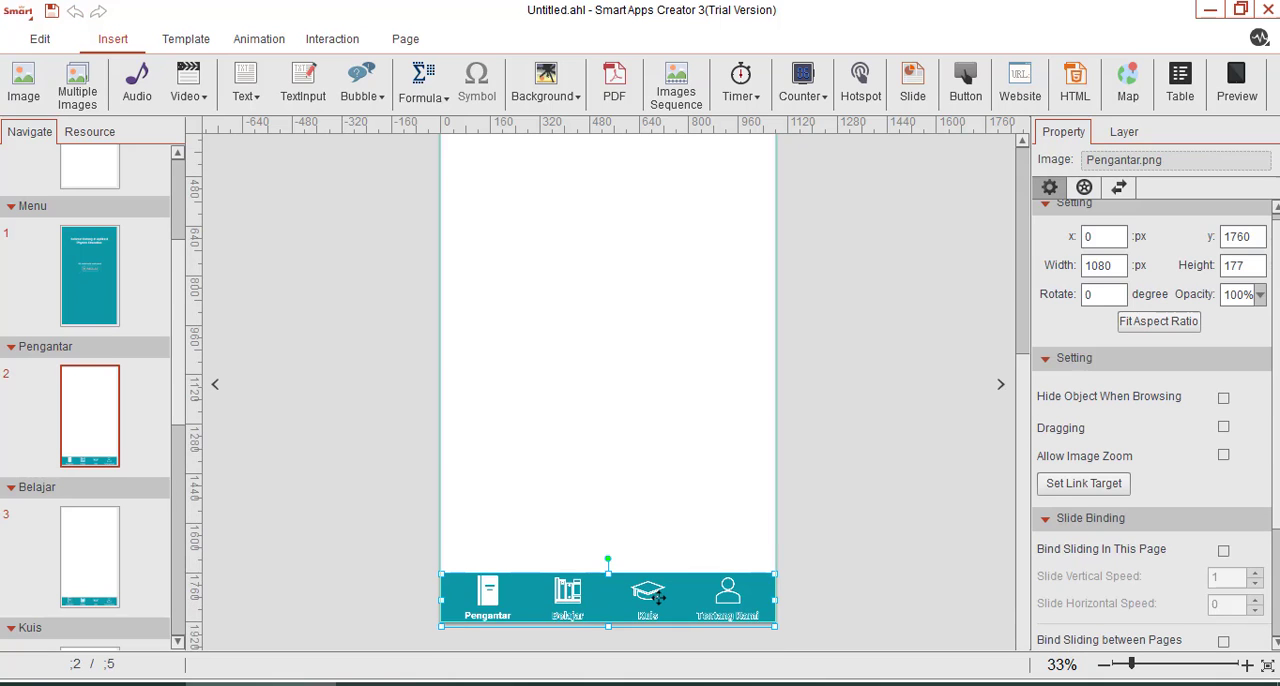
pyautogui.click(783, 275)
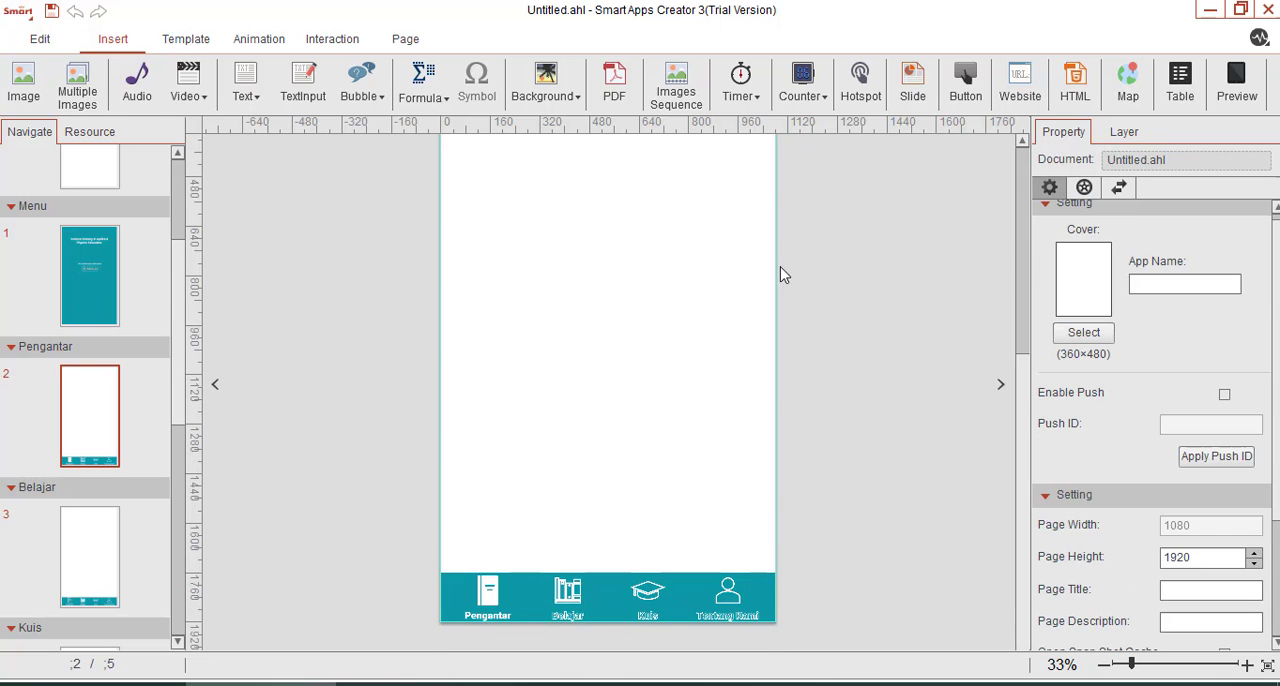
pyautogui.click(860, 80)
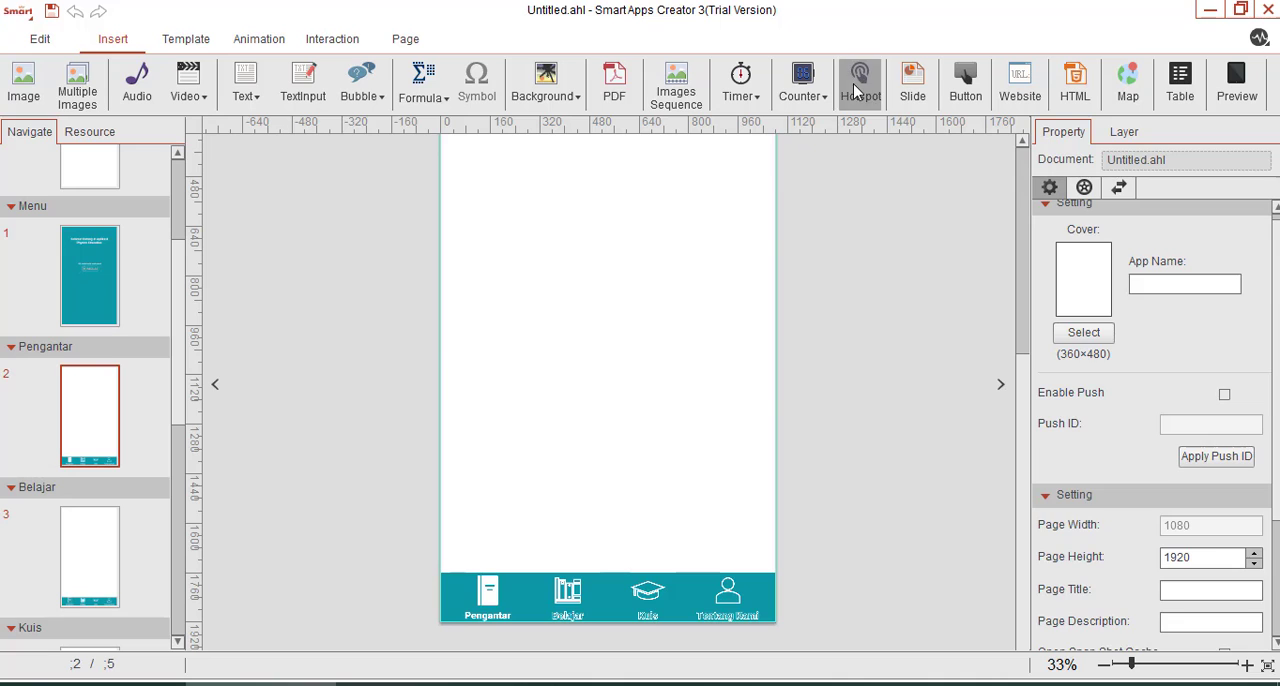
pyautogui.click(1151, 664)
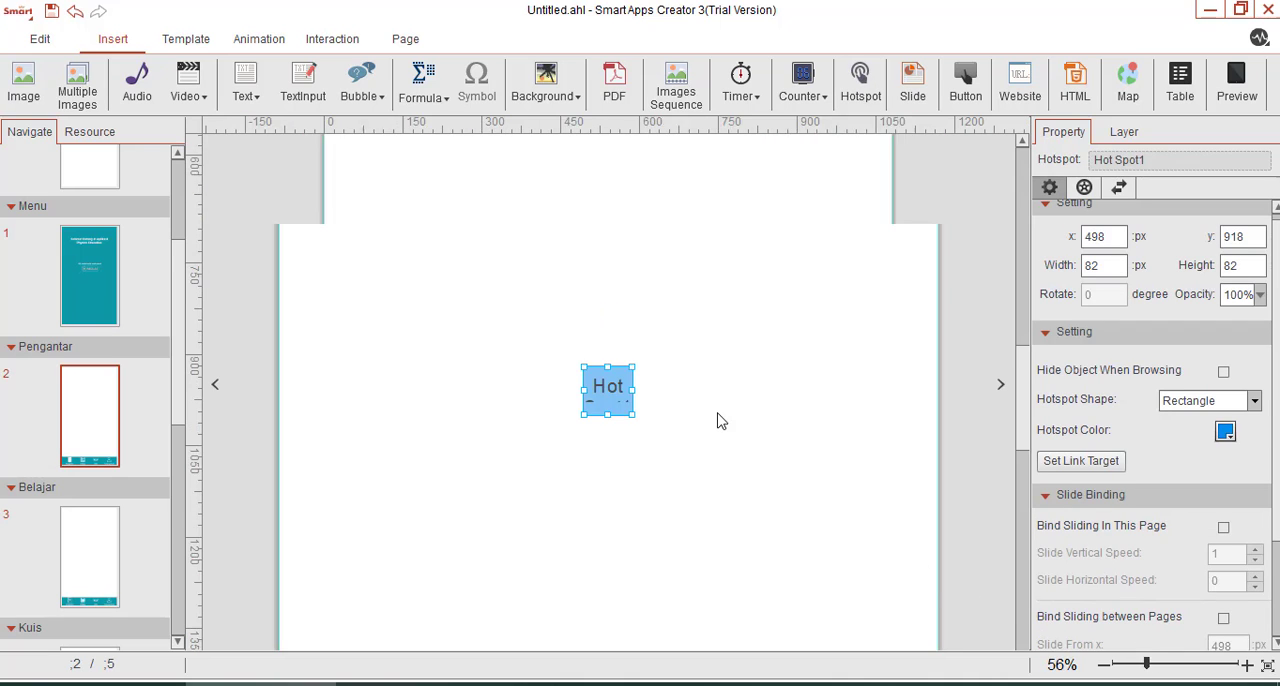
pyautogui.scroll(-2, 592, 430)
pyautogui.moveTo(605, 299); pyautogui.dragTo(589, 638)
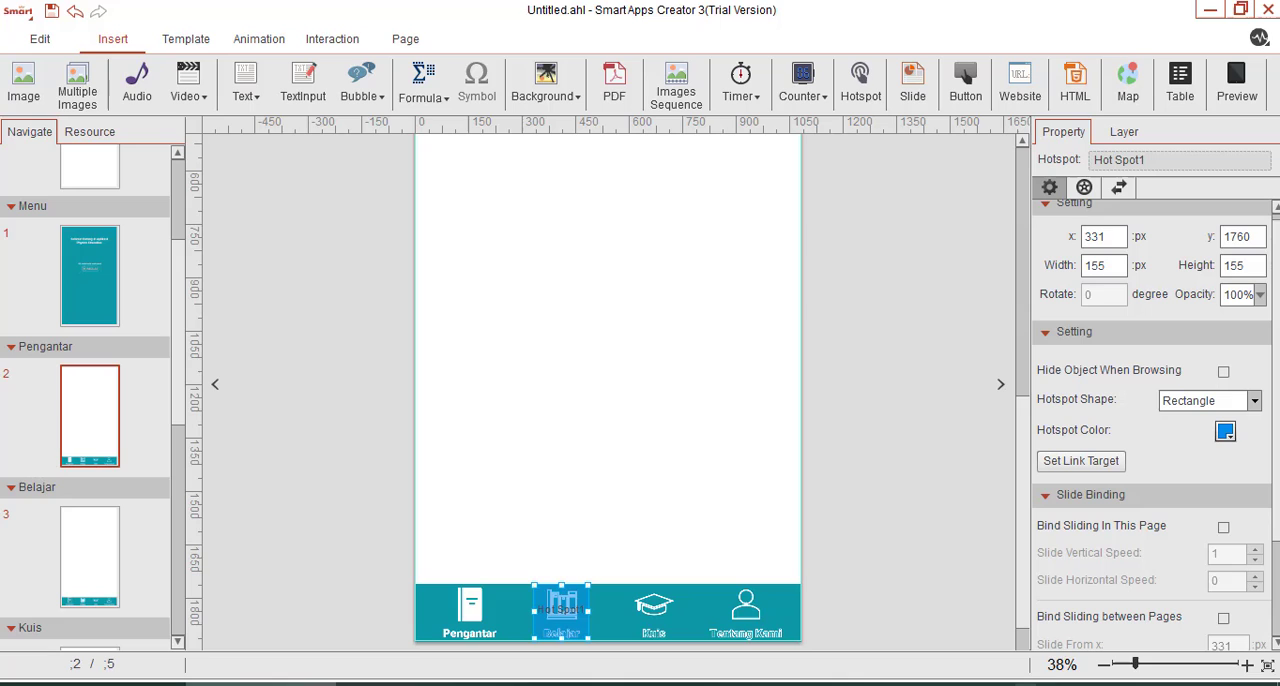
# Open the layer name of the hotspot over the Belajar entry for editing.
pyautogui.click(1149, 663)
pyautogui.scroll(-3, 617, 463)
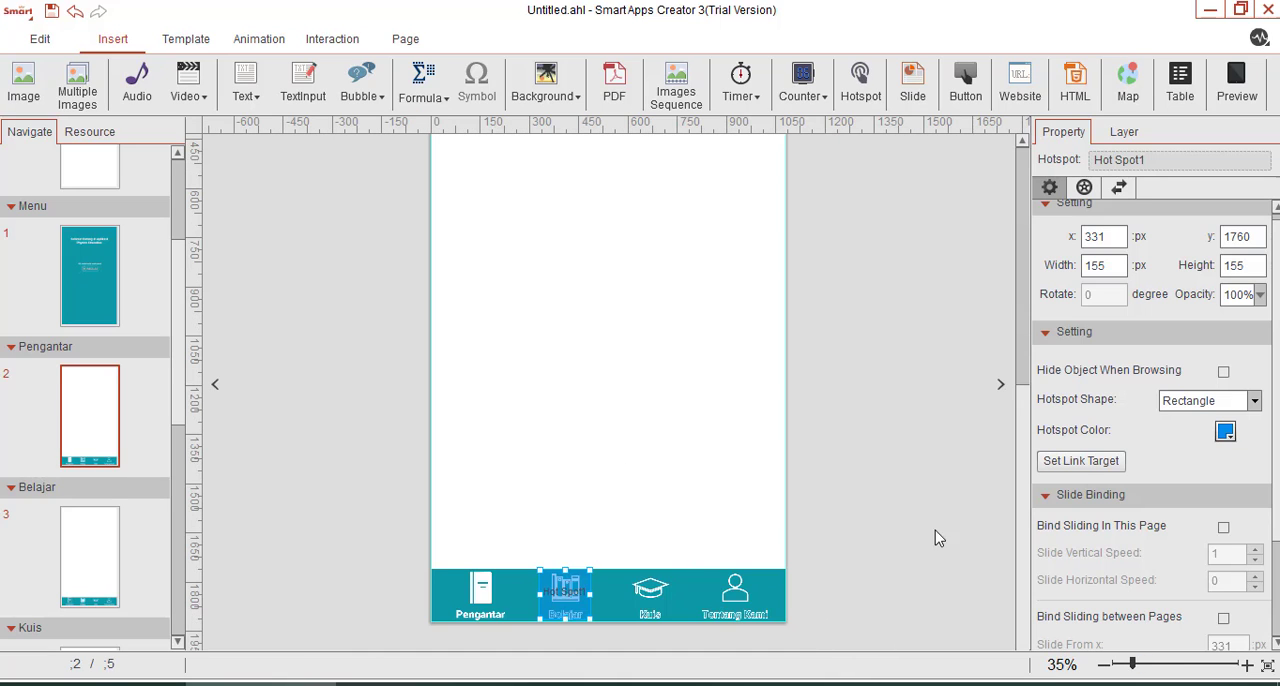
pyautogui.click(1133, 663)
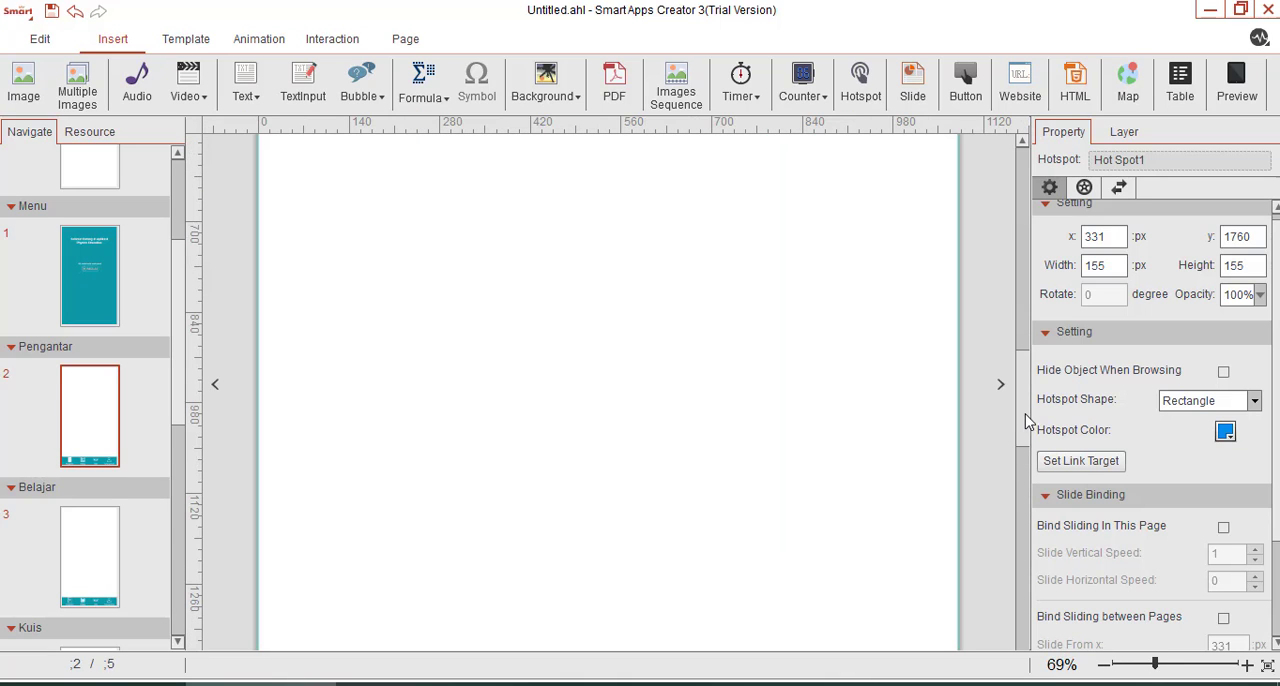
pyautogui.scroll(-2, 1003, 608)
pyautogui.click(620, 400)
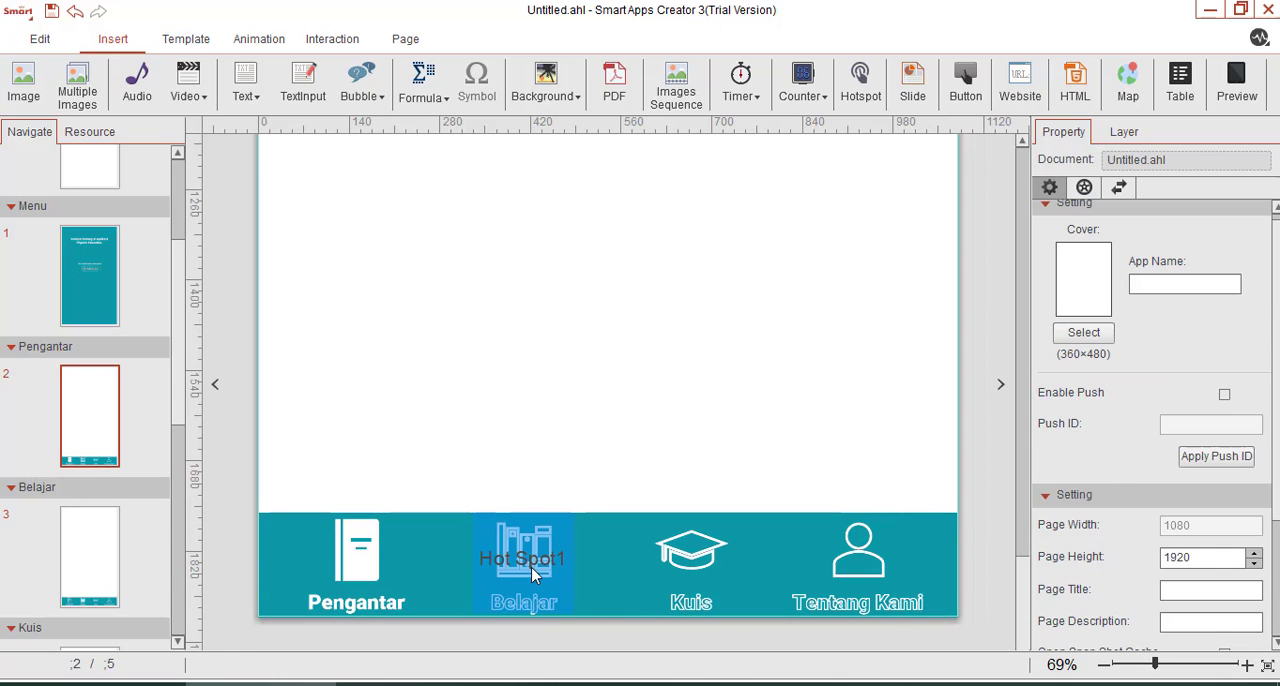
pyautogui.click(521, 572)
pyautogui.click(1123, 131)
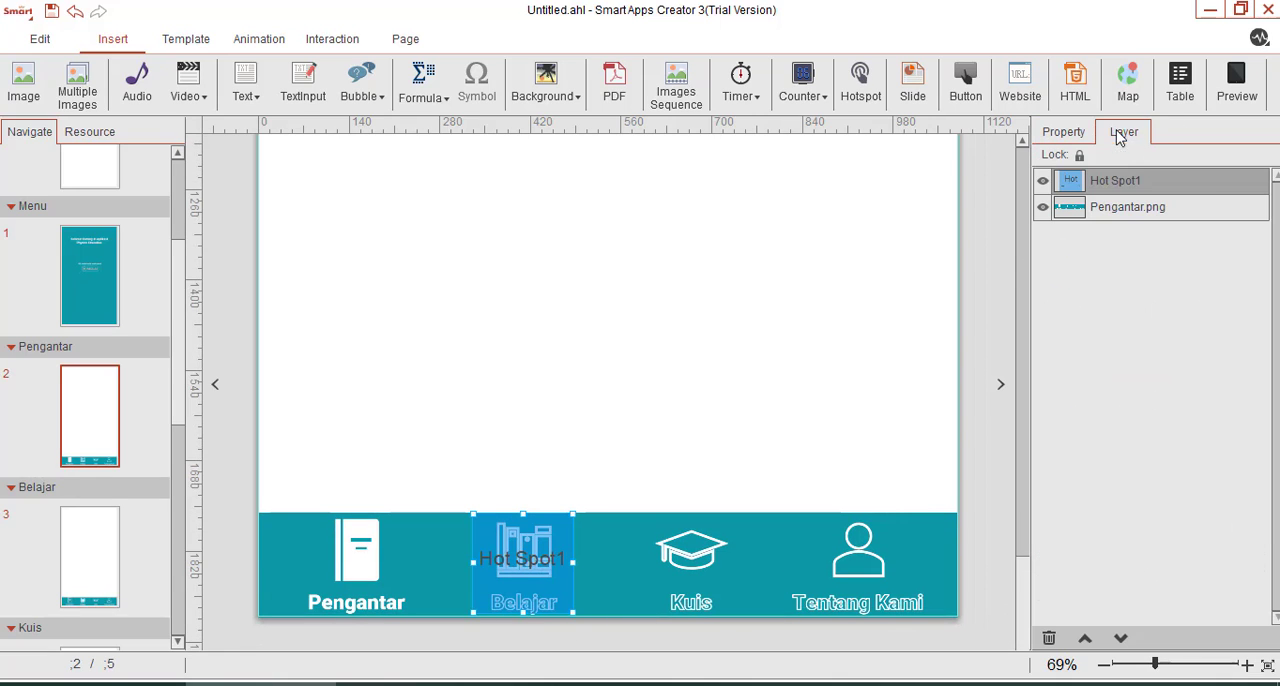
pyautogui.doubleClick(1121, 180)
pyautogui.moveTo(1150, 181); pyautogui.dragTo(1066, 195)
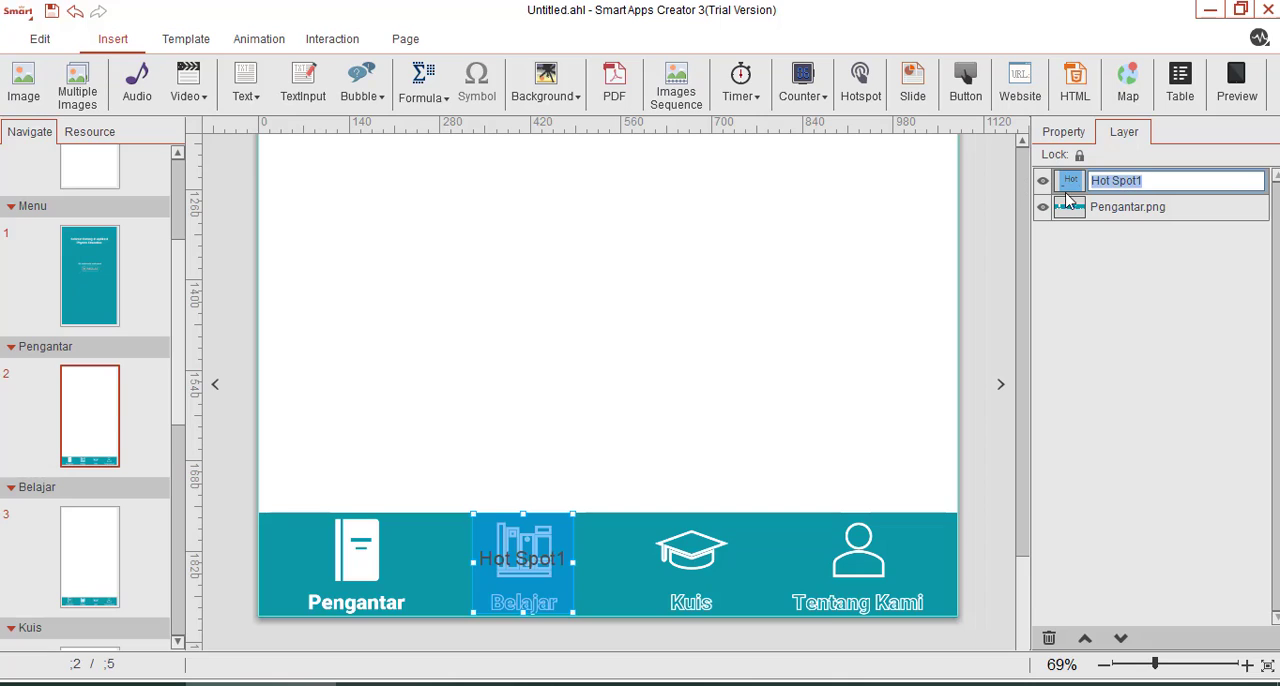
pyautogui.click(1130, 300)
pyautogui.doubleClick(1106, 181)
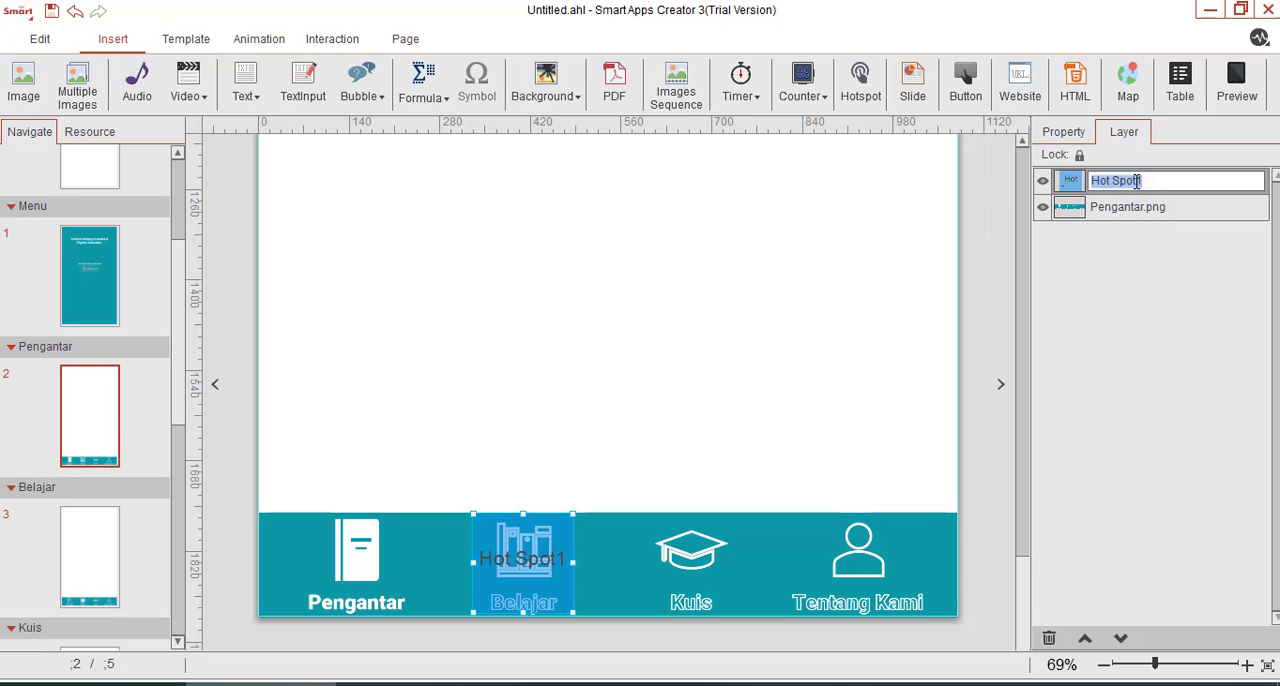
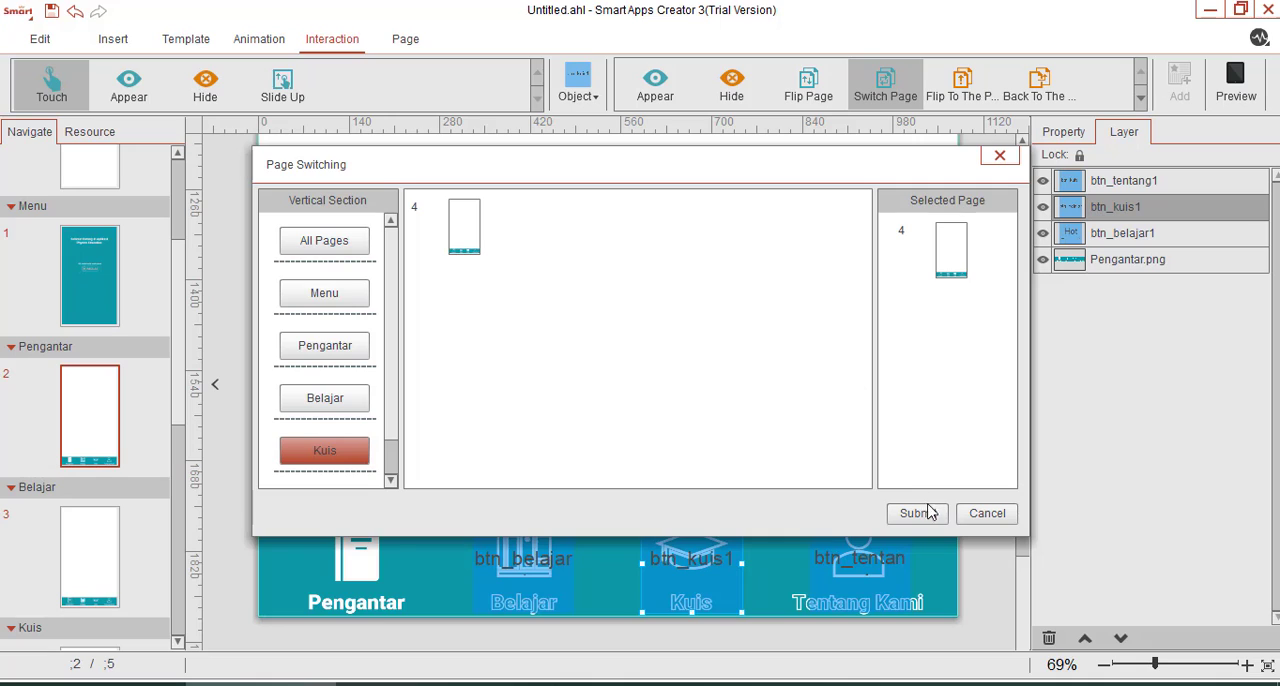
# Confirm the Kuis page as btn_kuis1's switch target and make touching btn_tentang1 switch to page 5 in the Tentang Kami section.
pyautogui.click(920, 514)
pyautogui.click(865, 563)
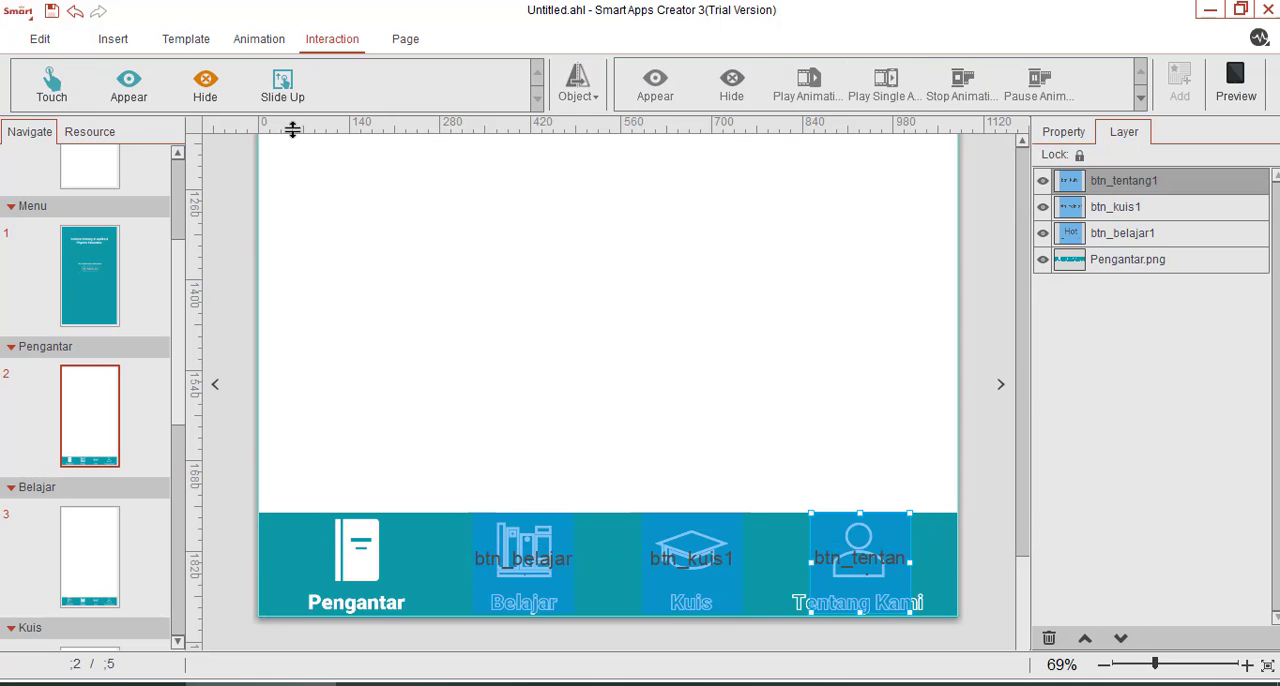
pyautogui.click(577, 100)
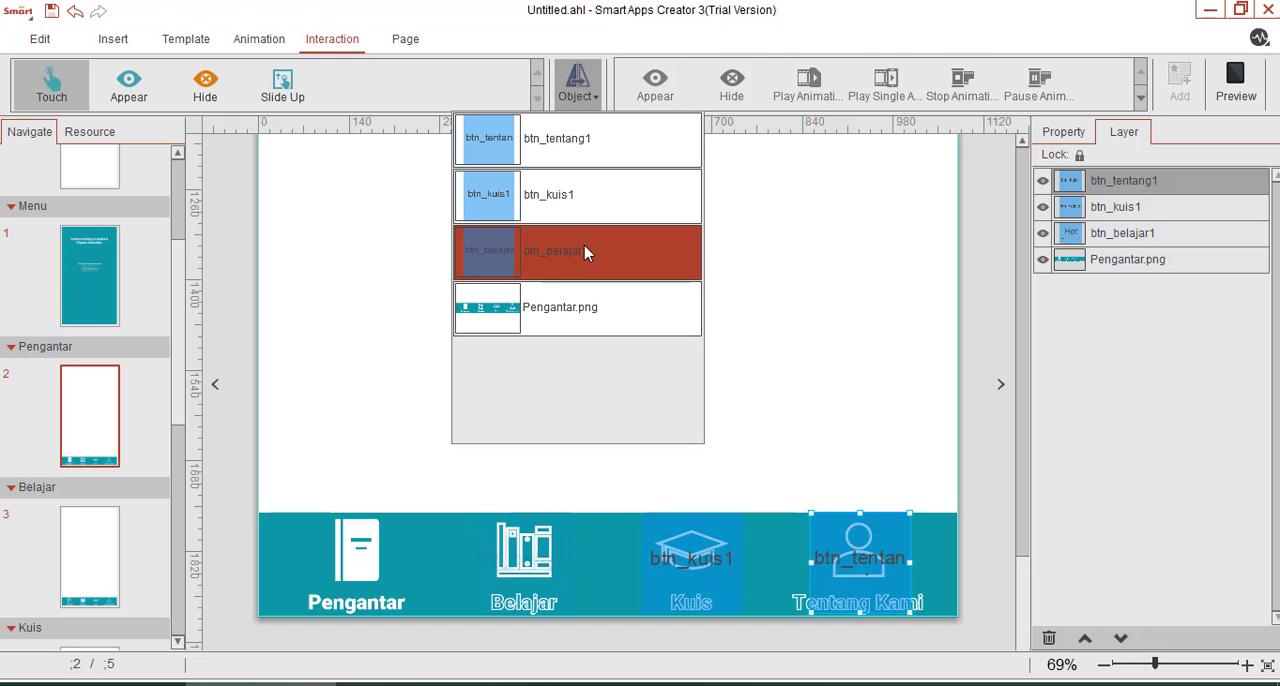
pyautogui.click(578, 152)
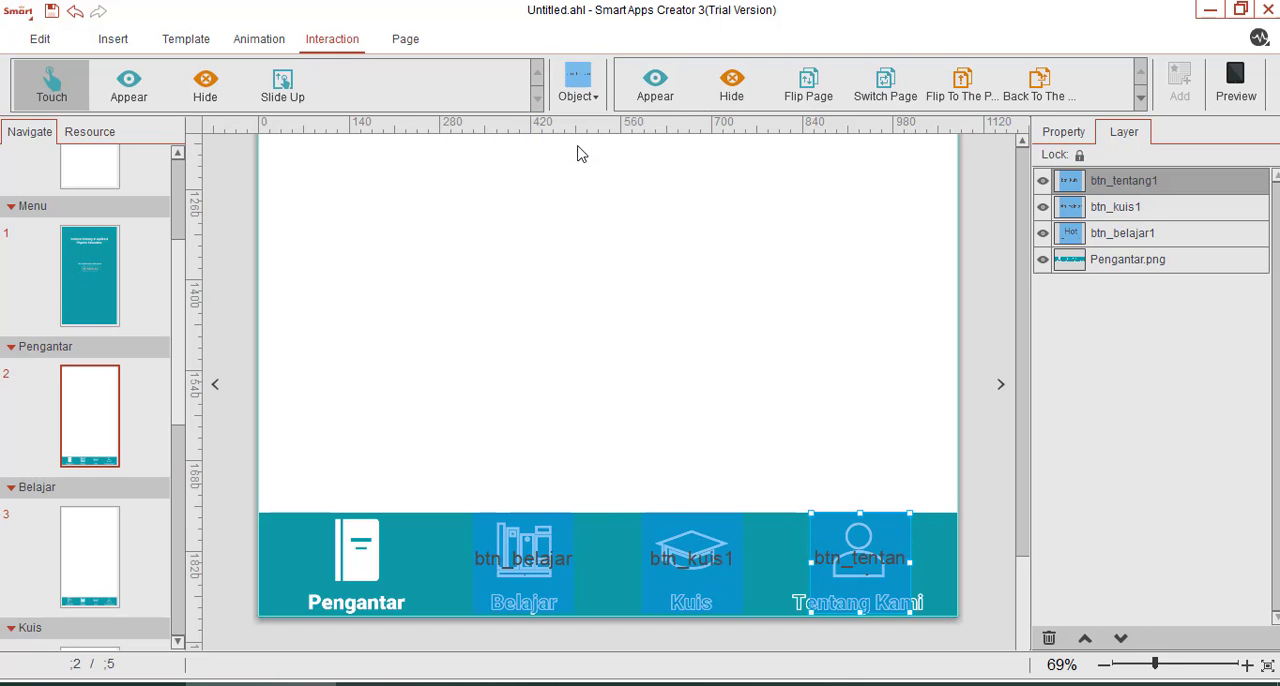
pyautogui.click(885, 95)
pyautogui.scroll(-1, 387, 408)
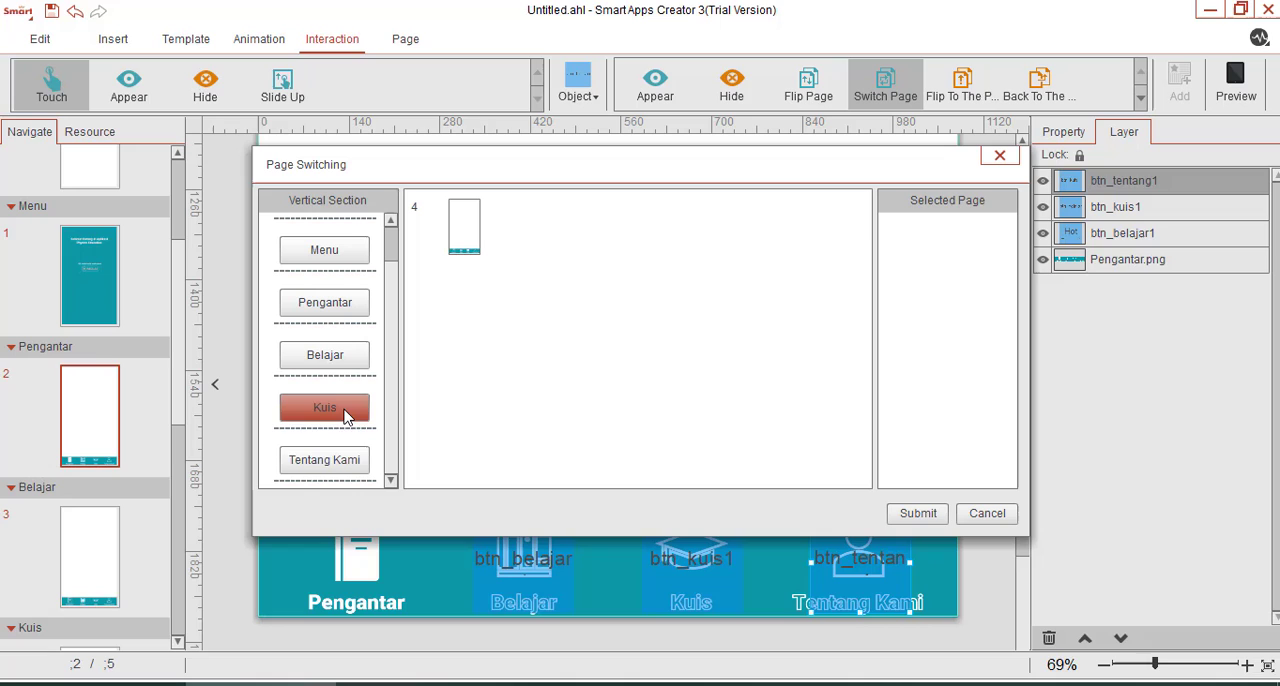
pyautogui.click(330, 458)
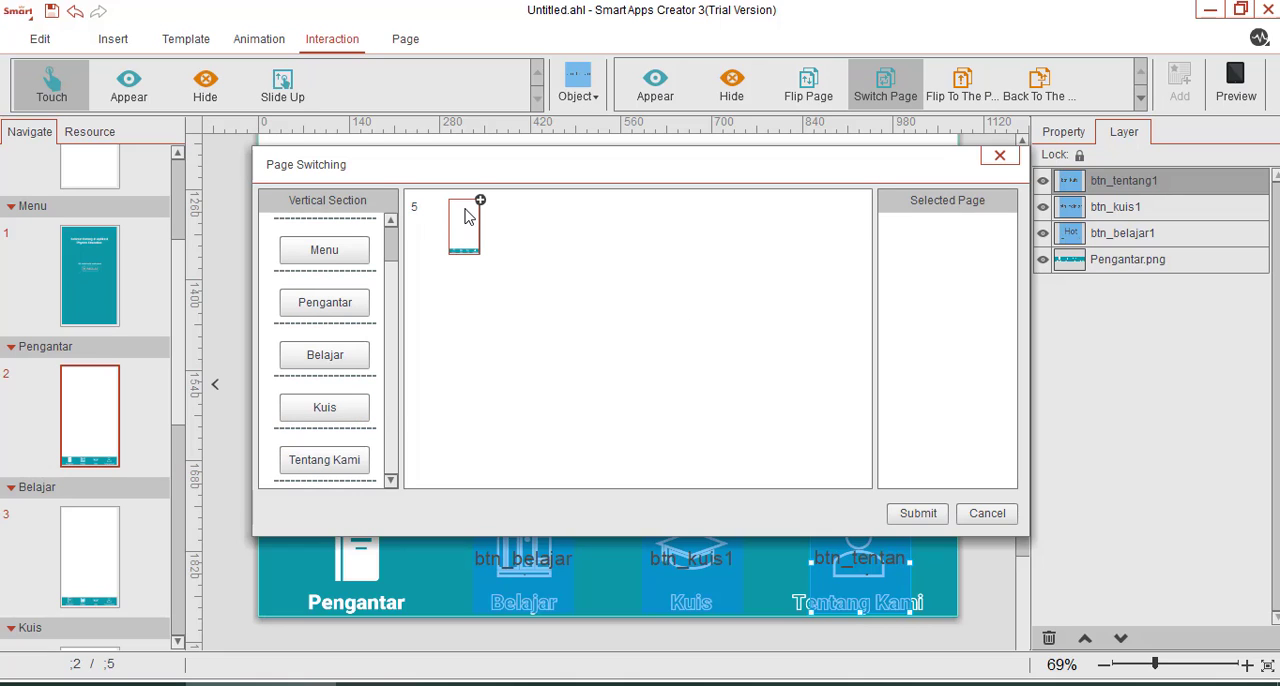
pyautogui.moveTo(466, 205); pyautogui.dragTo(902, 230)
pyautogui.click(918, 513)
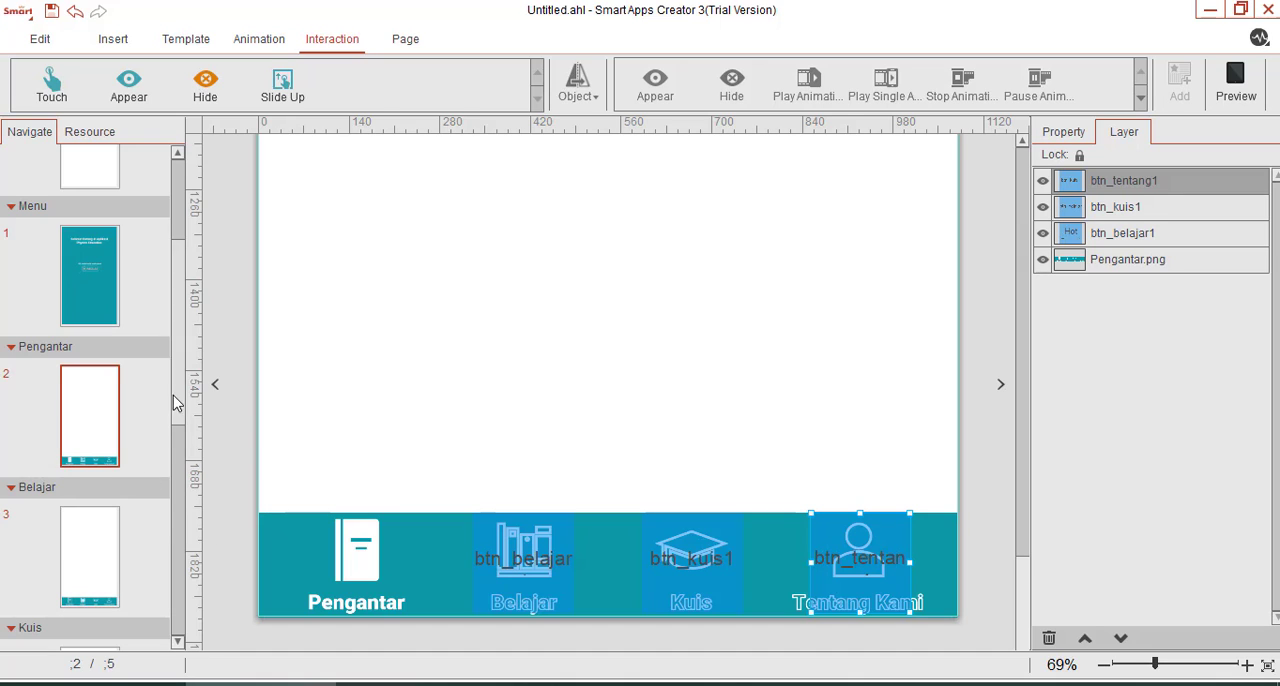
pyautogui.moveTo(173, 388); pyautogui.dragTo(160, 520)
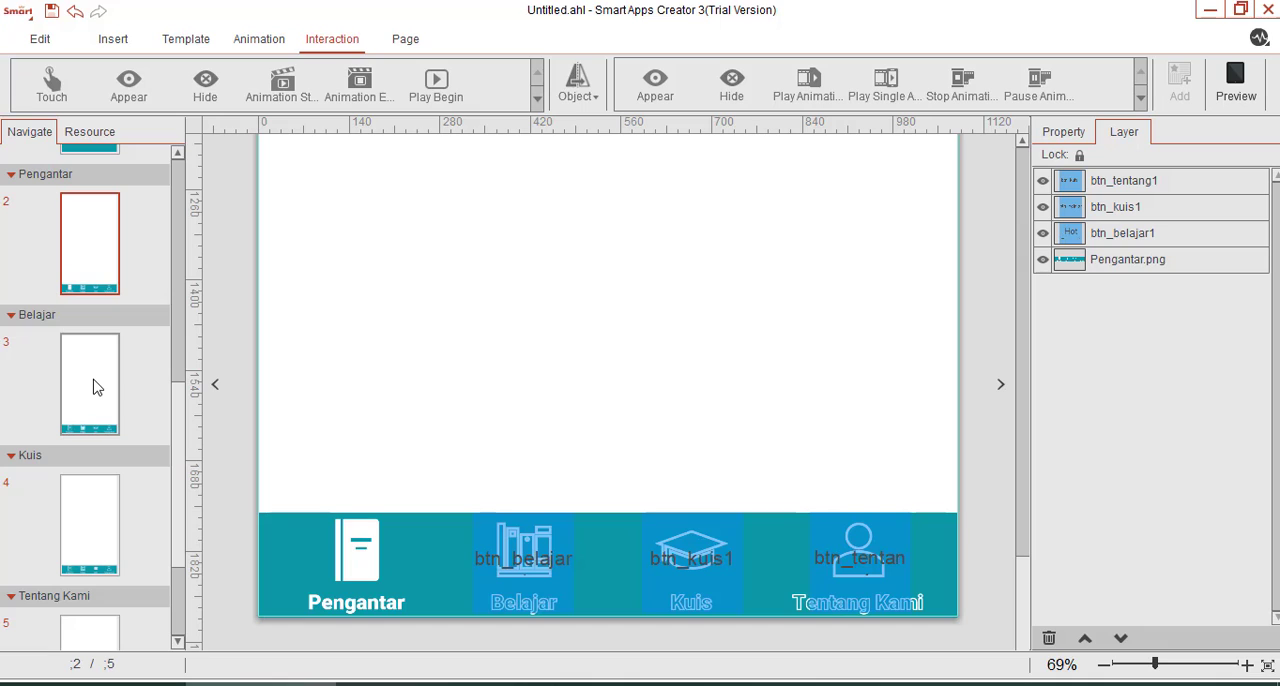
pyautogui.click(97, 388)
pyautogui.click(88, 508)
pyautogui.click(92, 635)
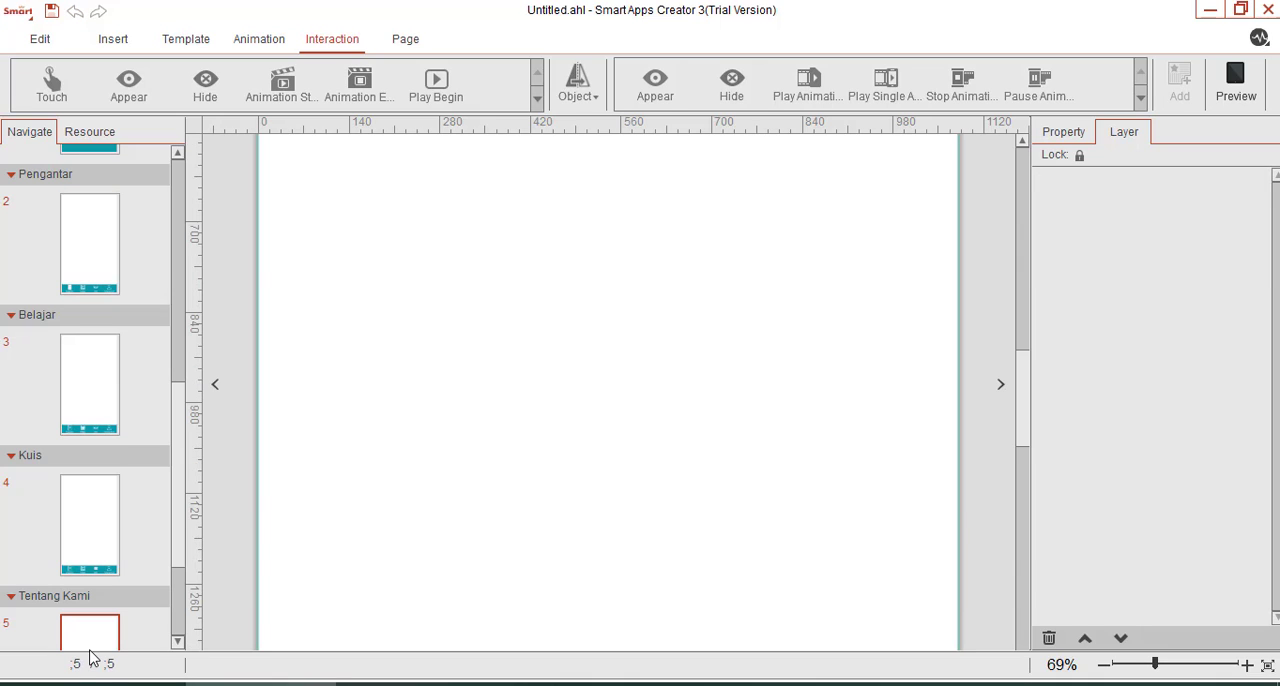
pyautogui.click(86, 251)
pyautogui.click(95, 402)
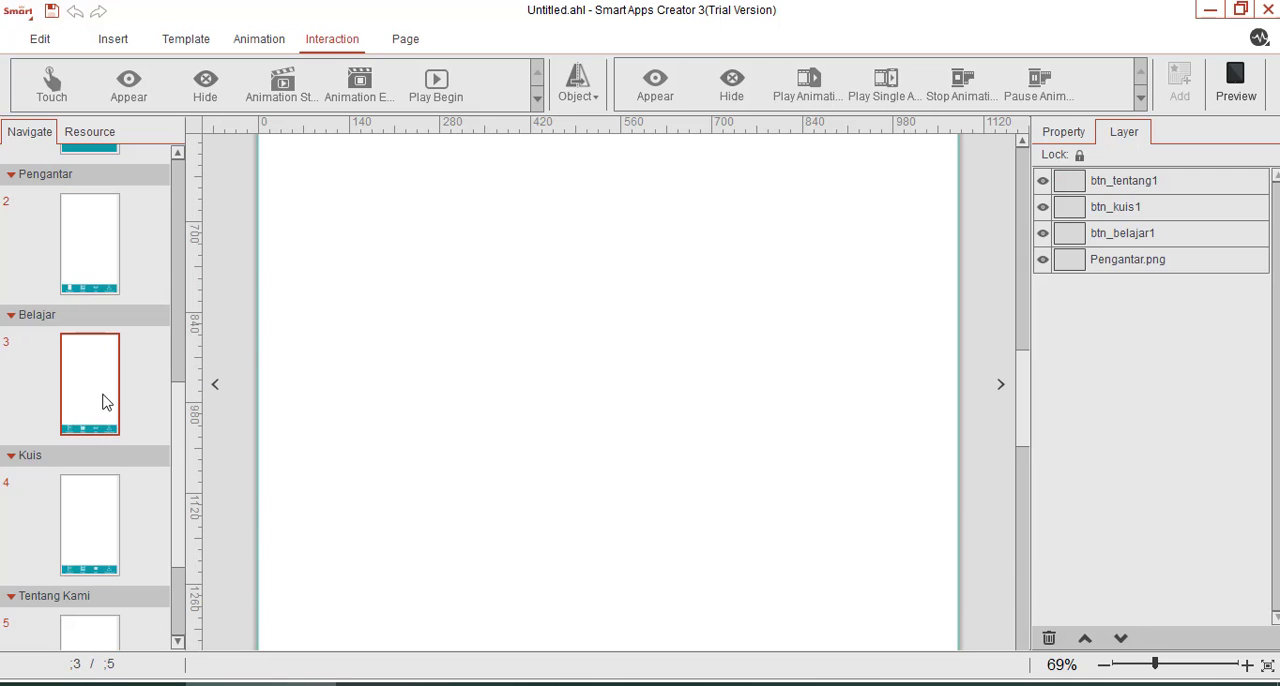
pyautogui.scroll(-1, 250, 341)
# Copy the hotspots btn_belajar1, btn_kuis1 and btn_tentang1 from the Pengantar page and paste them on the Belajar page.
pyautogui.click(86, 253)
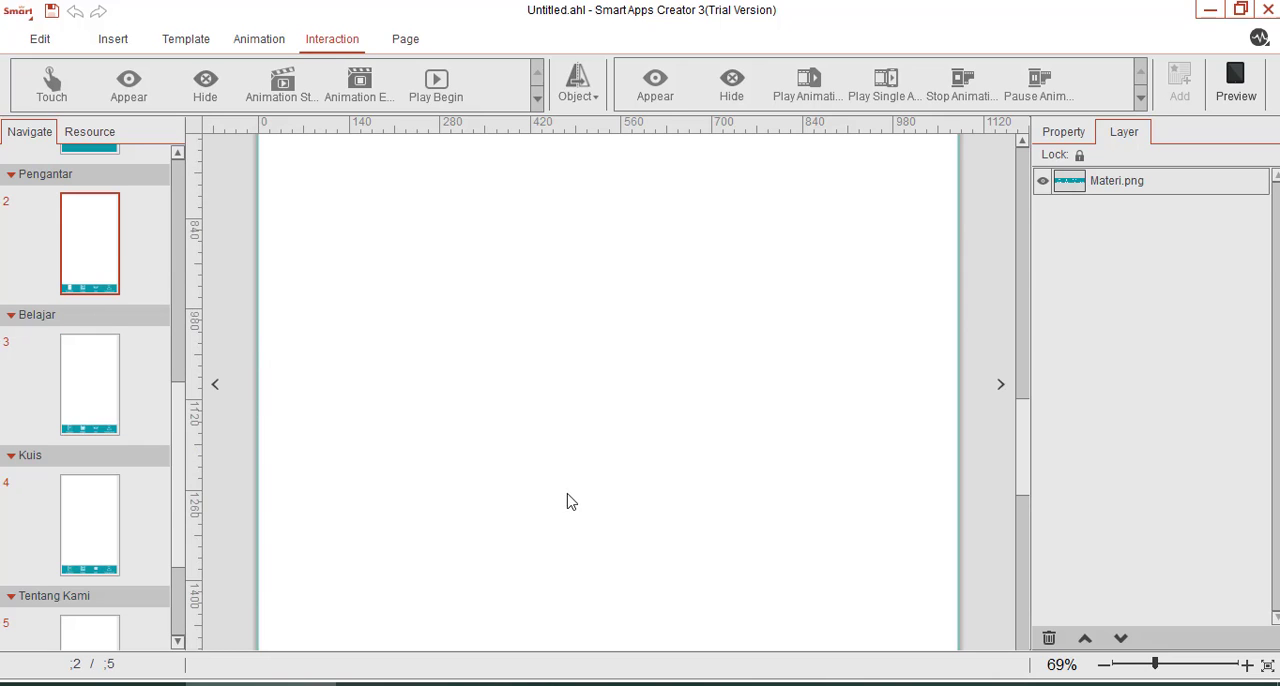
pyautogui.scroll(-5, 580, 520)
pyautogui.click(530, 568)
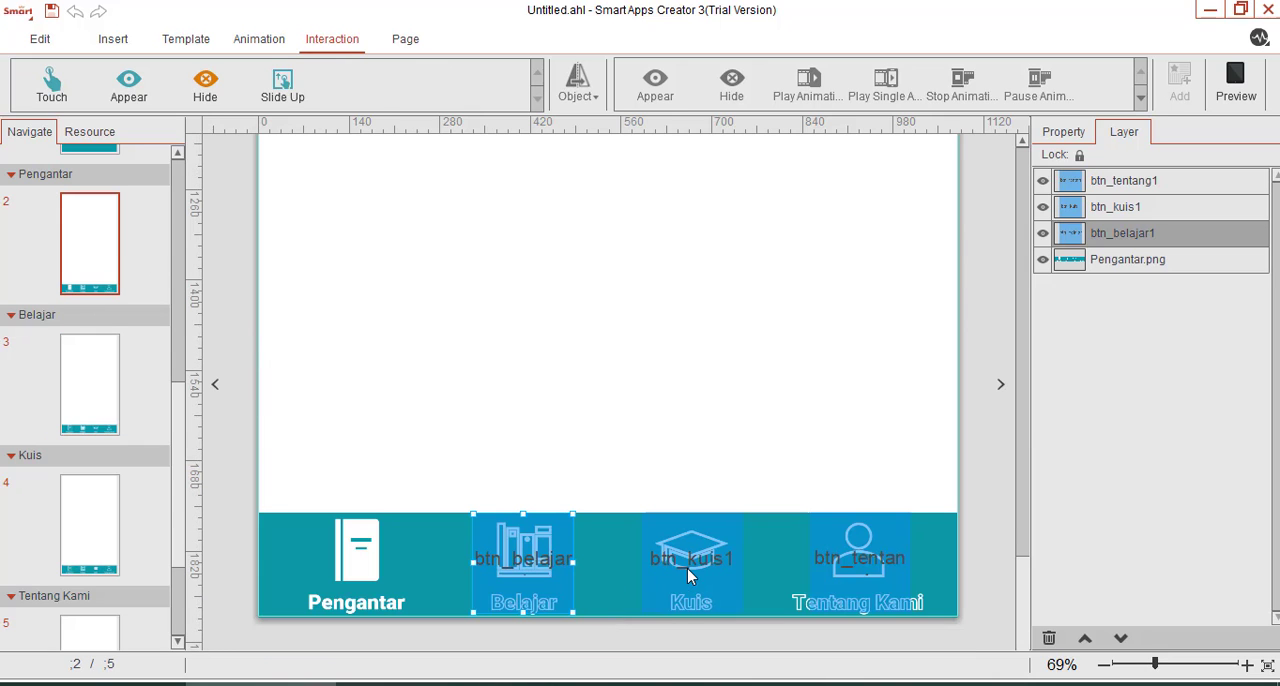
pyautogui.keyDown('ctrl'); pyautogui.click(687, 568); pyautogui.keyUp('ctrl')
pyautogui.keyDown('ctrl'); pyautogui.click(855, 562); pyautogui.keyUp('ctrl')
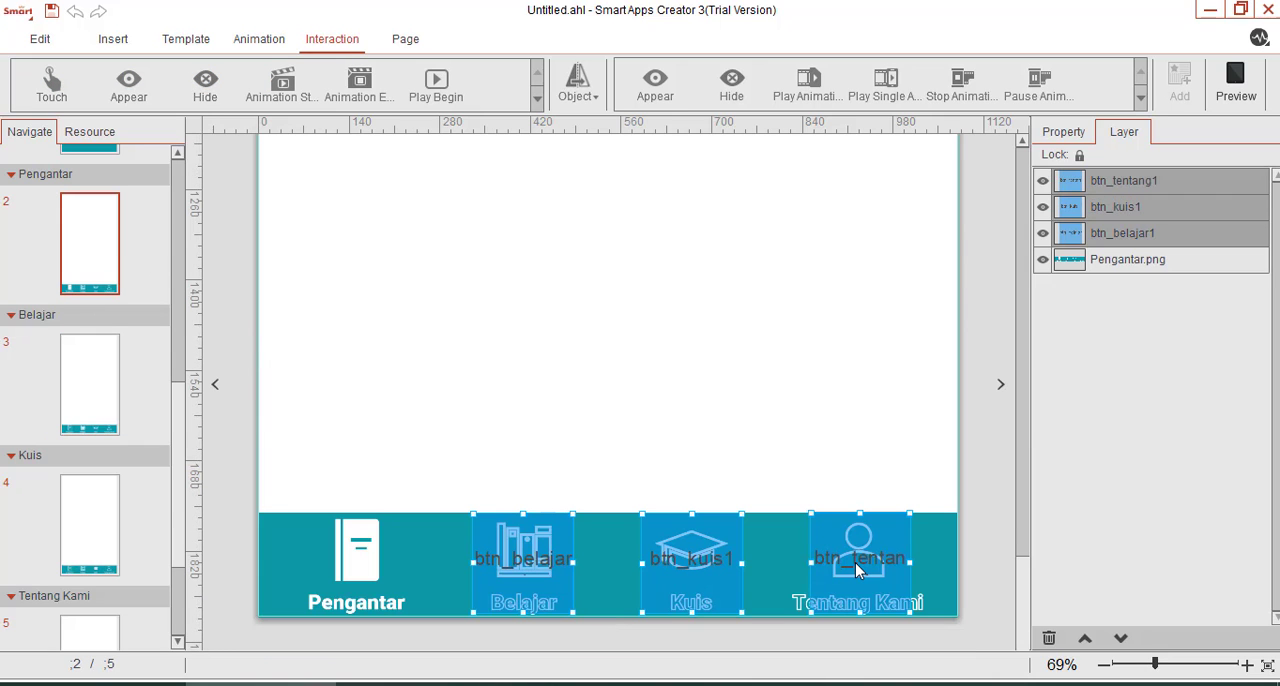
pyautogui.click(118, 401)
pyautogui.scroll(3, 604, 497)
pyautogui.scroll(-3, 604, 497)
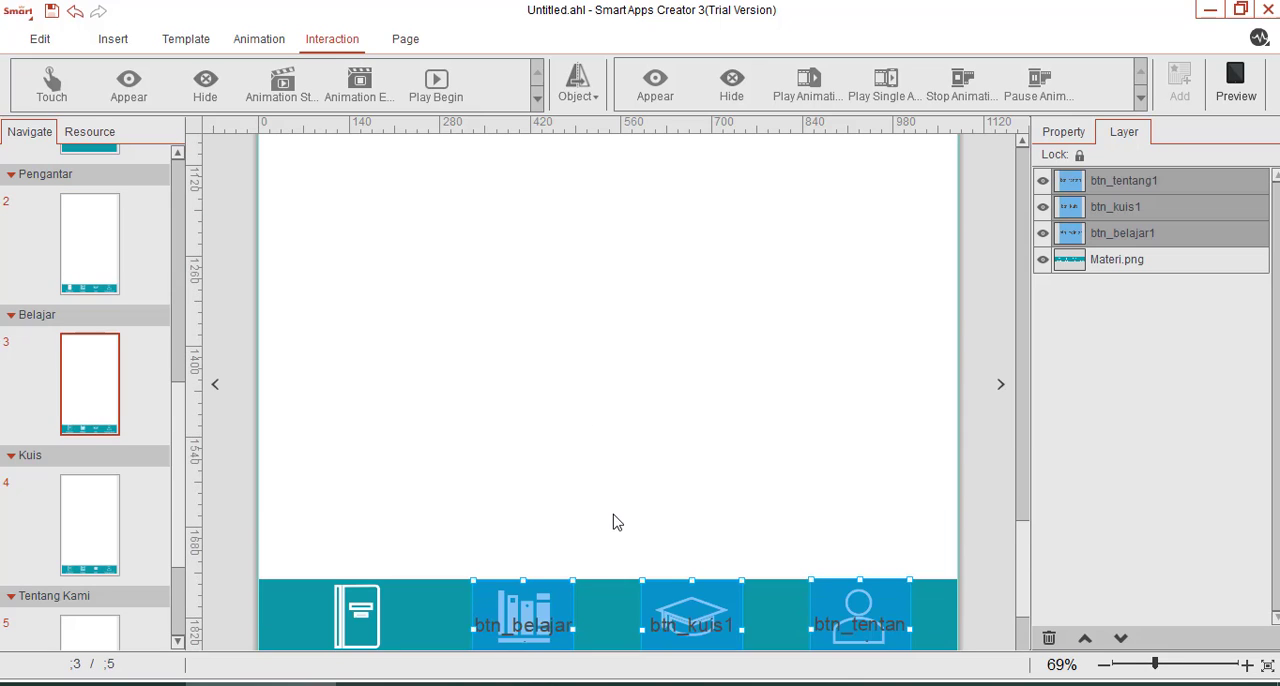
# Delete the btn_belajar1 hotspot from the Belajar page.
pyautogui.click(628, 426)
pyautogui.click(471, 597)
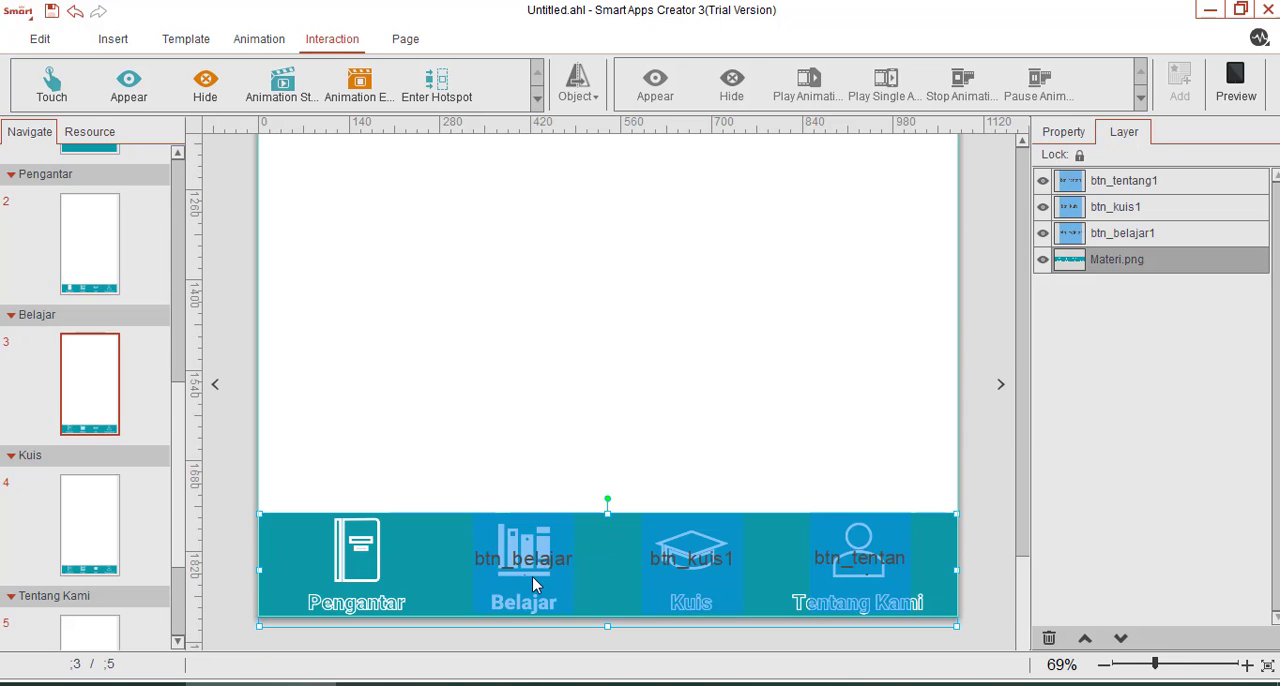
pyautogui.click(532, 576)
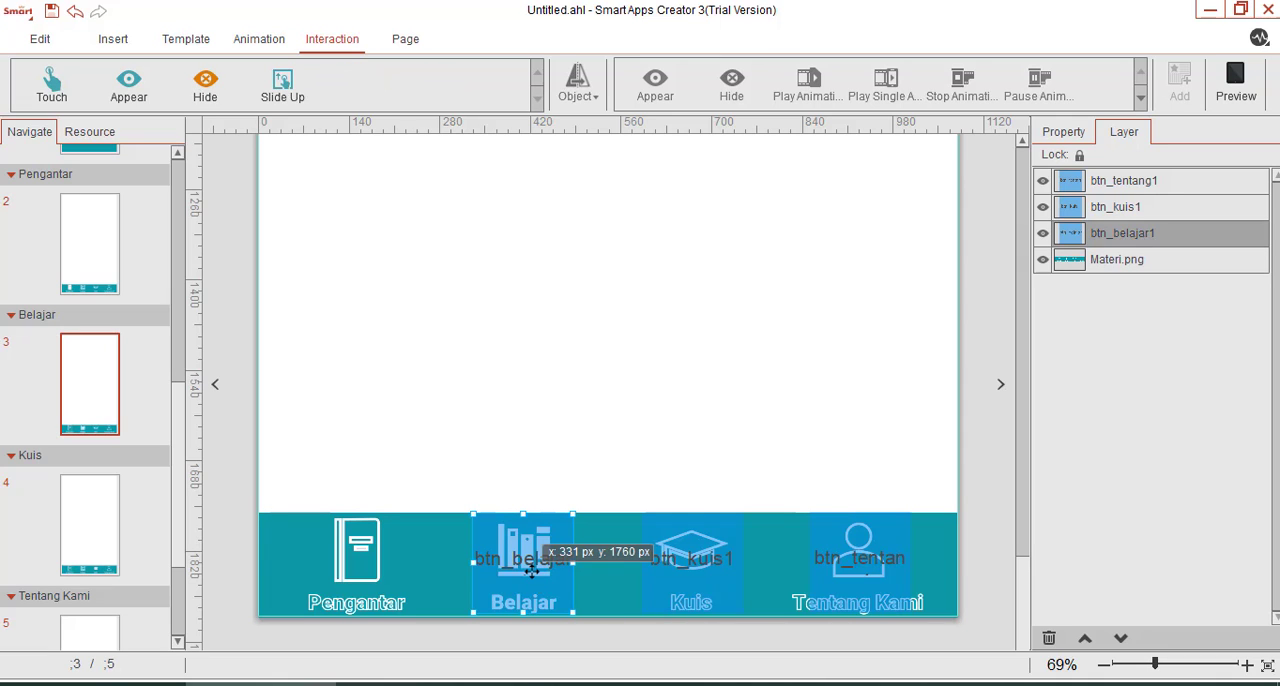
pyautogui.press('Delete')
# Insert a hotspot on the Belajar page and fit it over the navigation bar's Pengantar entry.
pyautogui.scroll(1, 540, 565)
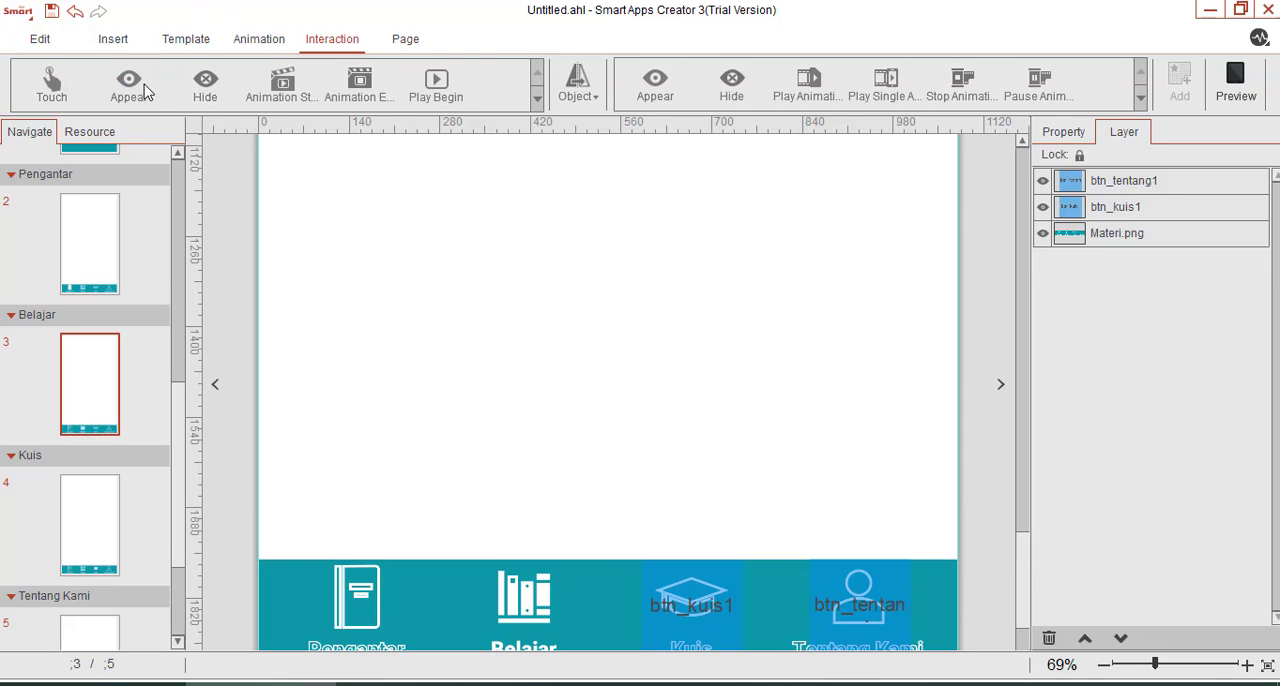
pyautogui.click(108, 40)
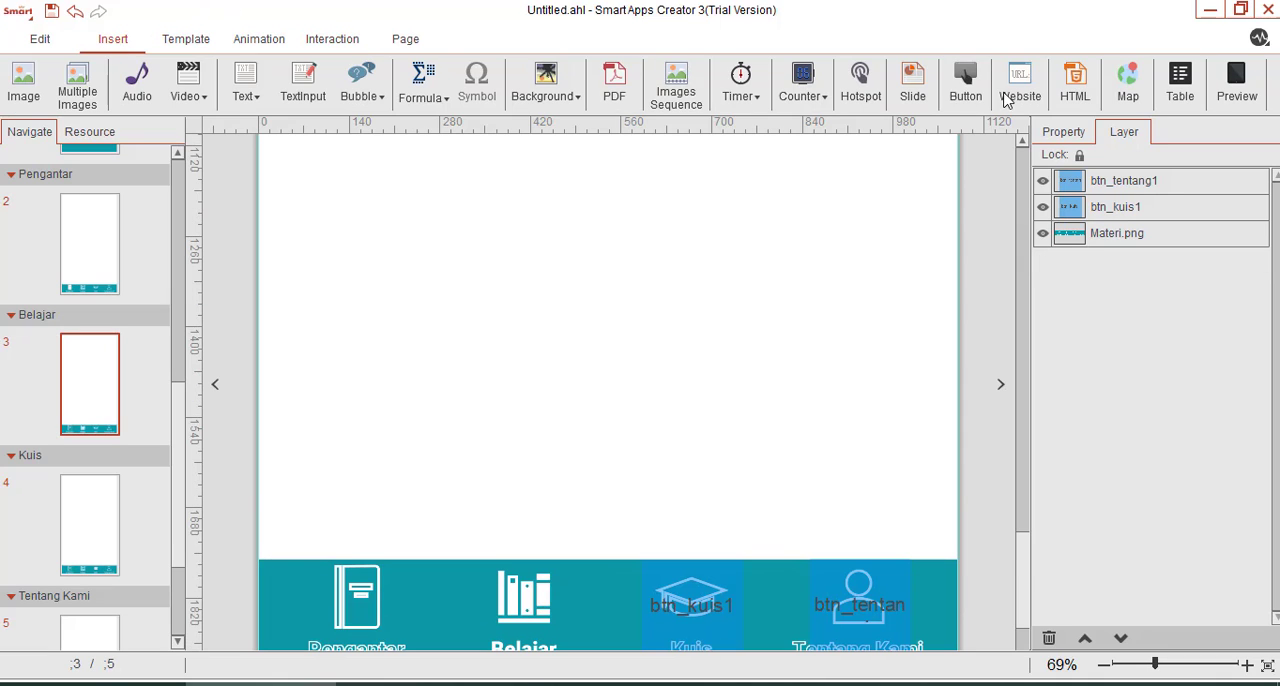
pyautogui.click(860, 85)
pyautogui.scroll(-1, 655, 407)
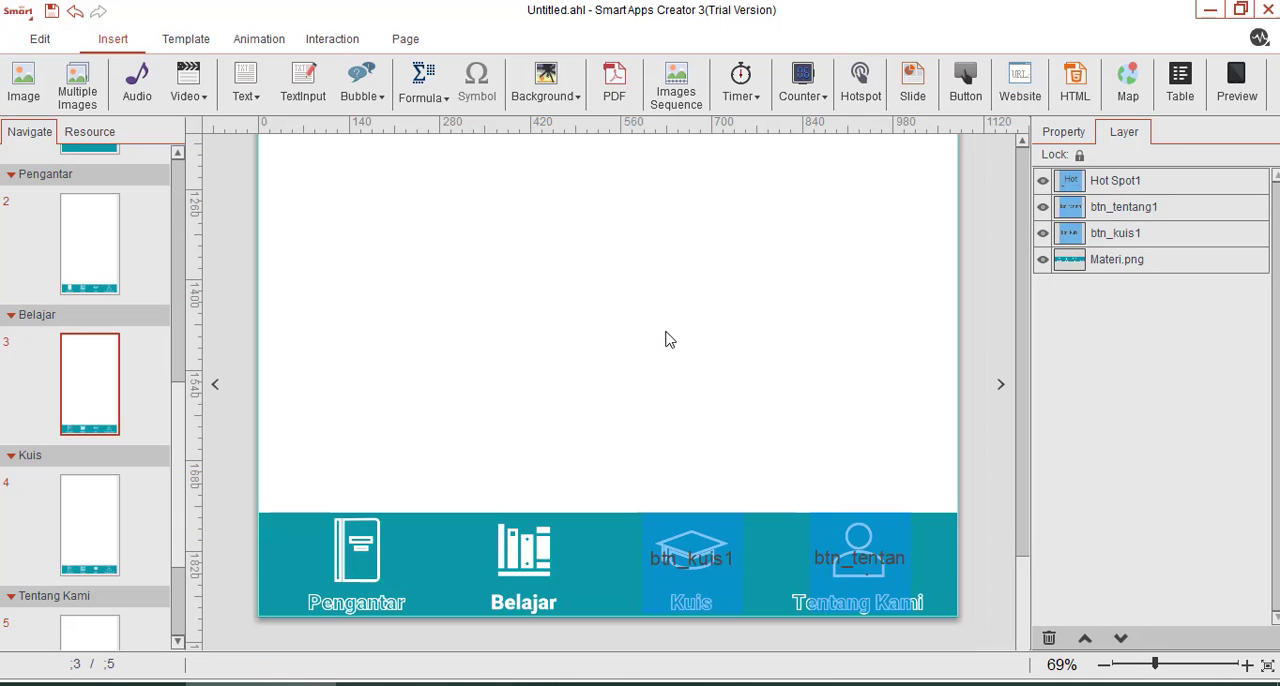
pyautogui.moveTo(596, 146); pyautogui.dragTo(395, 535)
pyautogui.moveTo(392, 388); pyautogui.dragTo(372, 577)
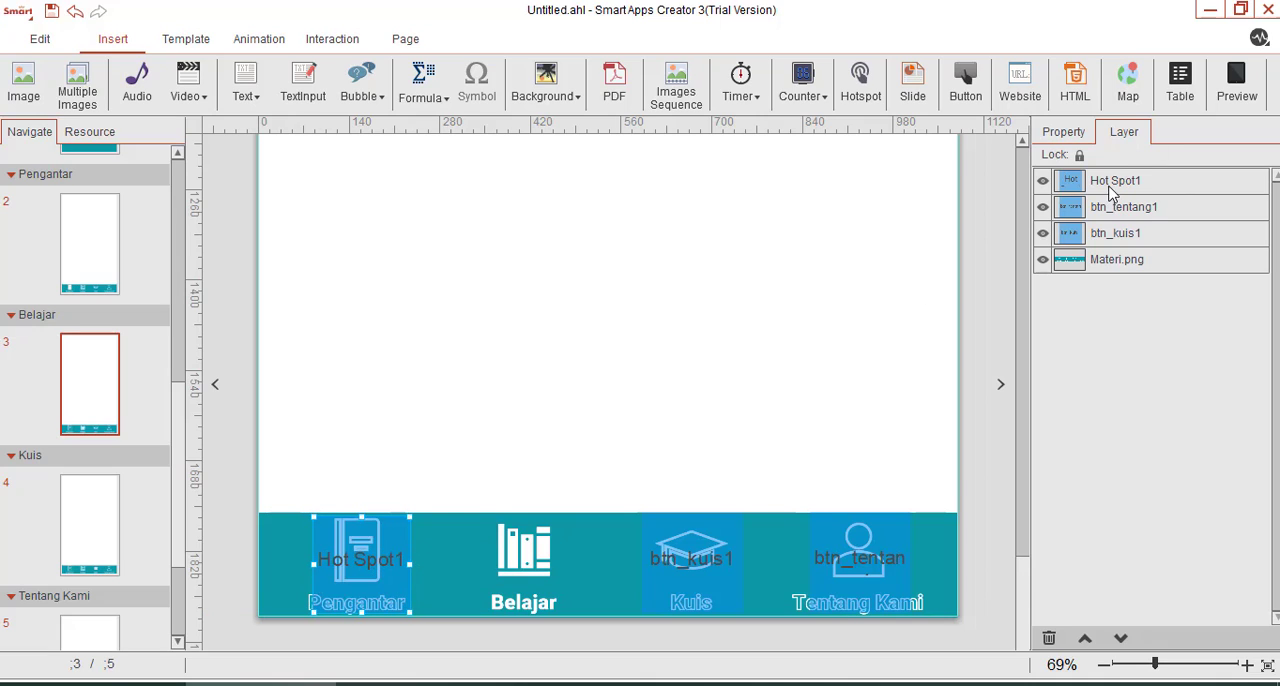
# Rename the hotspot over the Pengantar entry as btn_pengantar1.
pyautogui.doubleClick(1109, 185)
pyautogui.hotkey('ctrl', 'a')
pyautogui.write('btn')
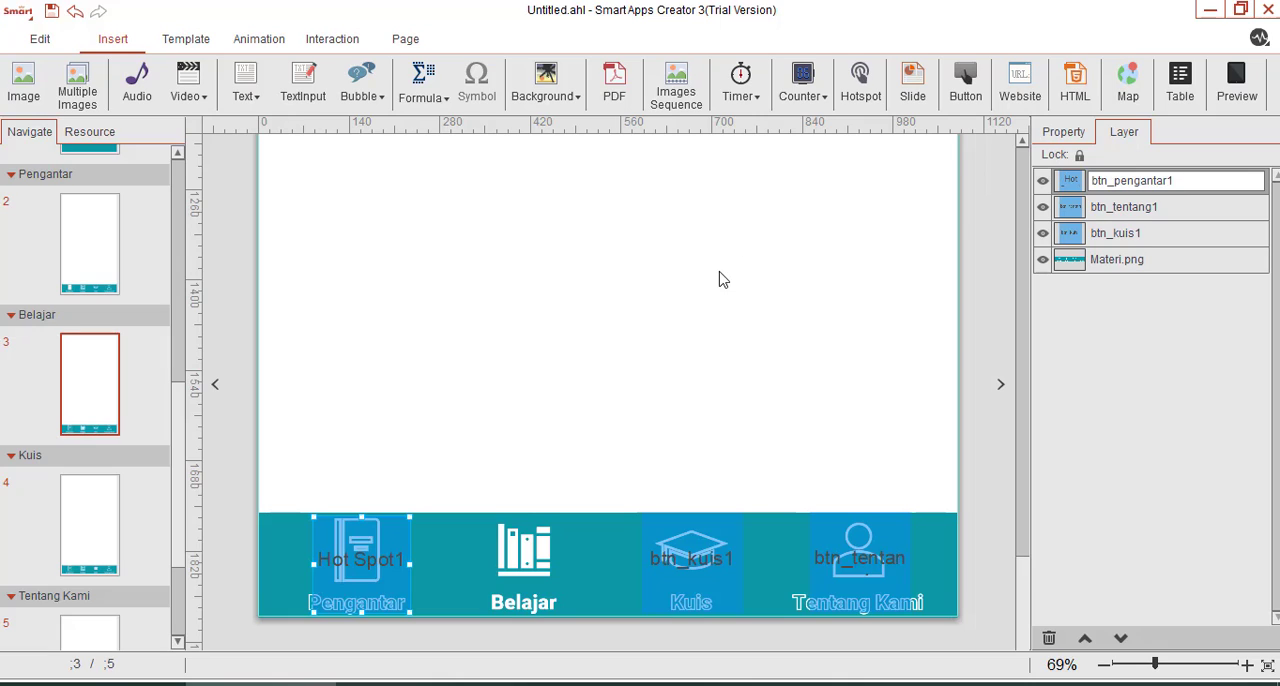
pyautogui.click(528, 472)
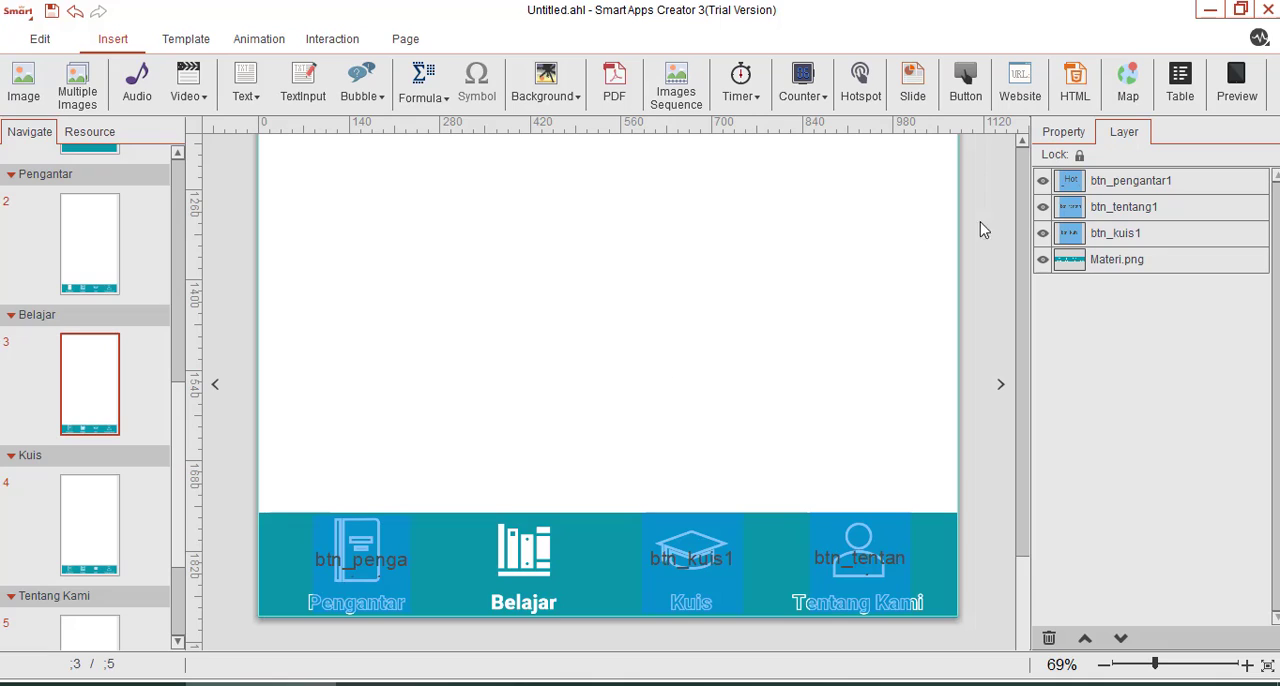
# Make touching btn_pengantar1 on the Belajar page switch to page 2 in the Pengantar section.
pyautogui.click(1118, 185)
pyautogui.click(332, 39)
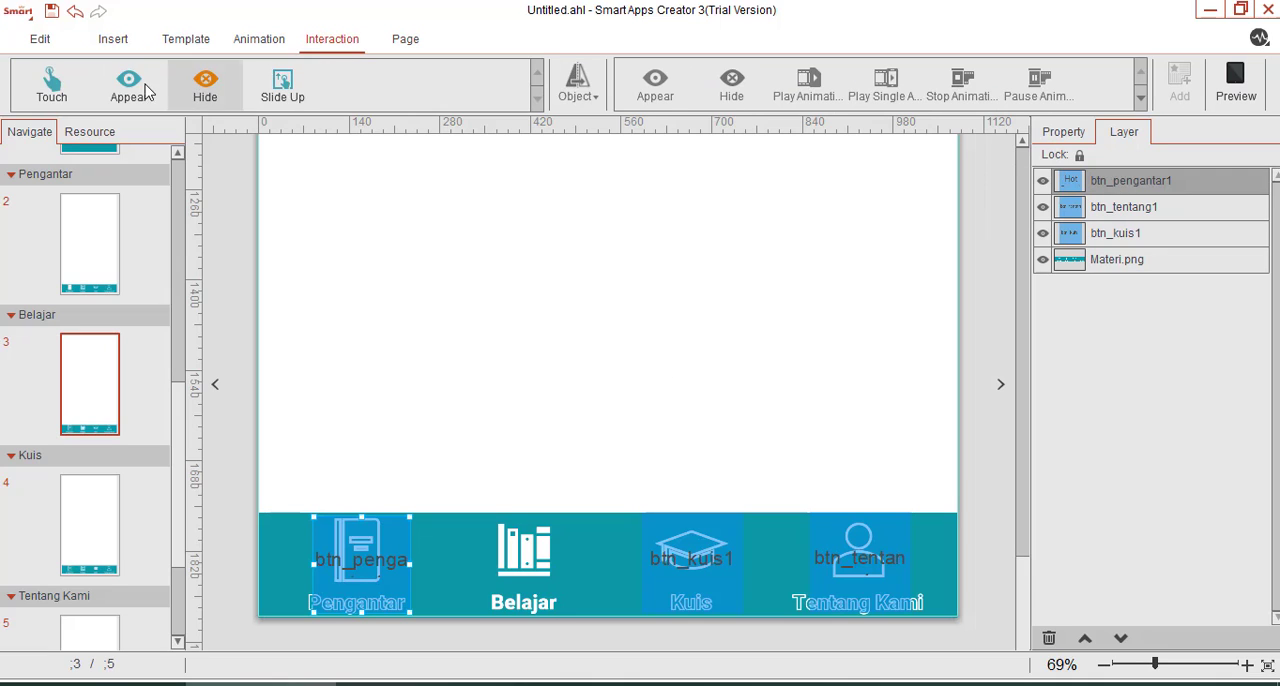
pyautogui.click(578, 85)
pyautogui.click(569, 160)
pyautogui.click(862, 103)
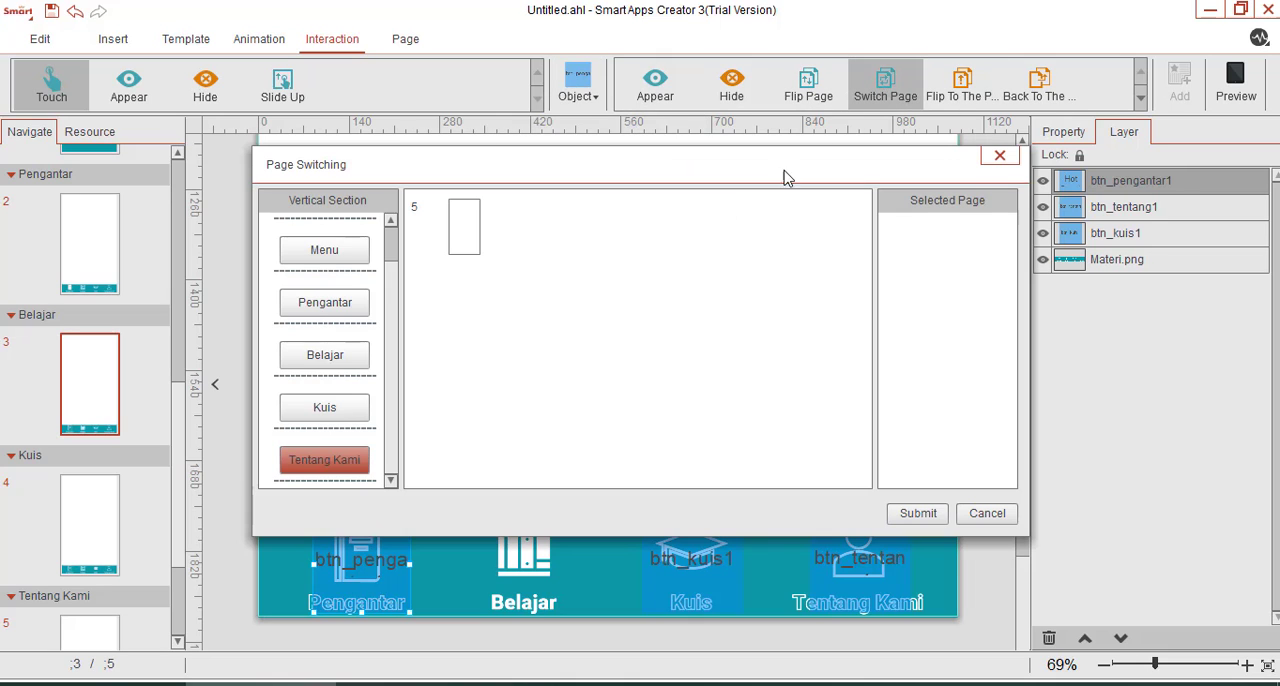
pyautogui.click(337, 310)
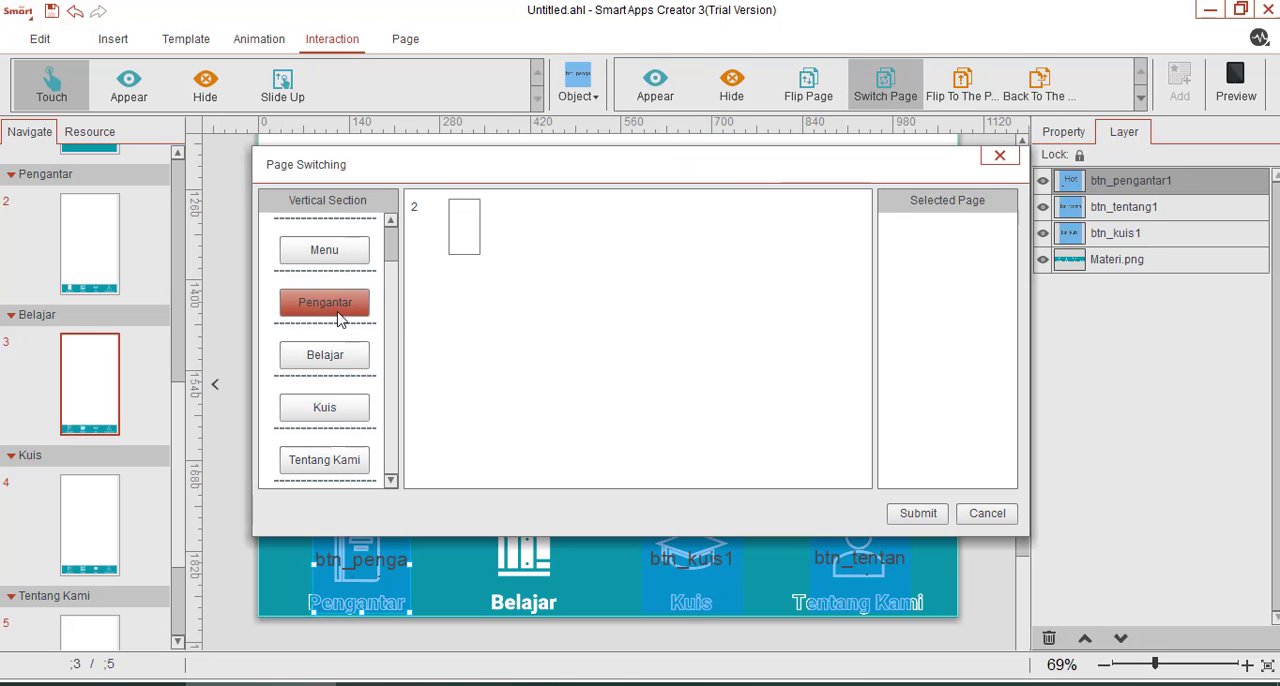
pyautogui.click(465, 228)
pyautogui.click(916, 514)
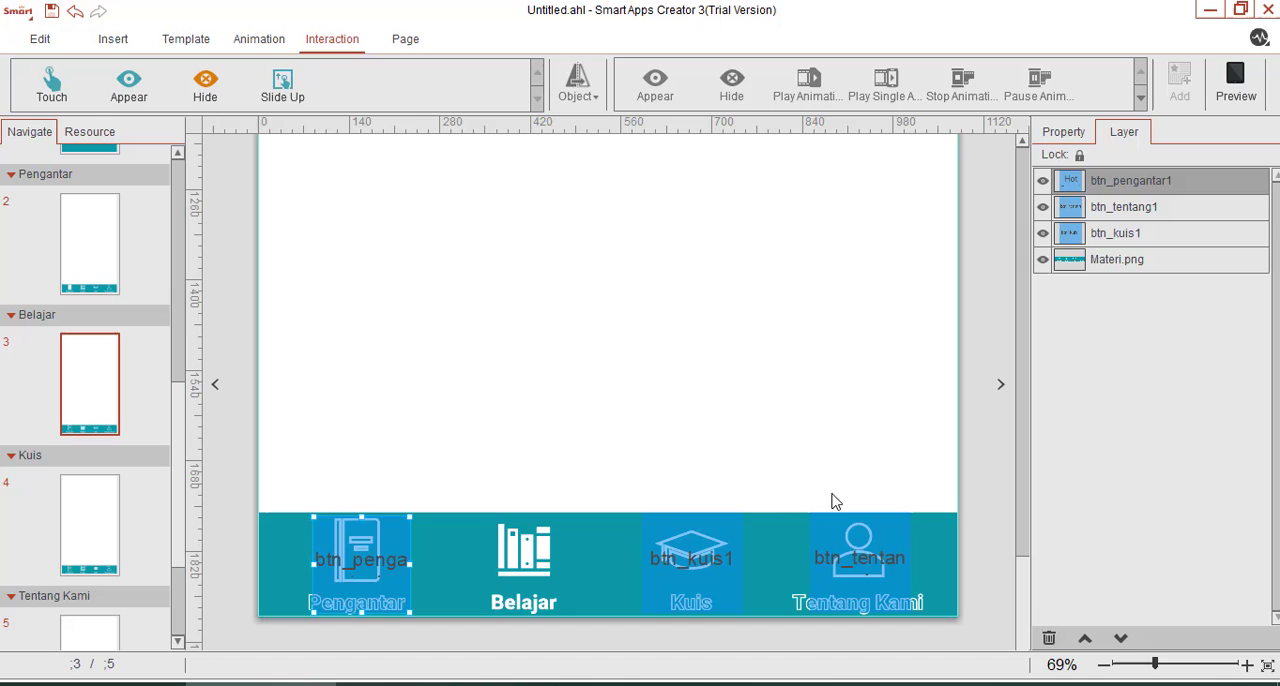
pyautogui.click(679, 416)
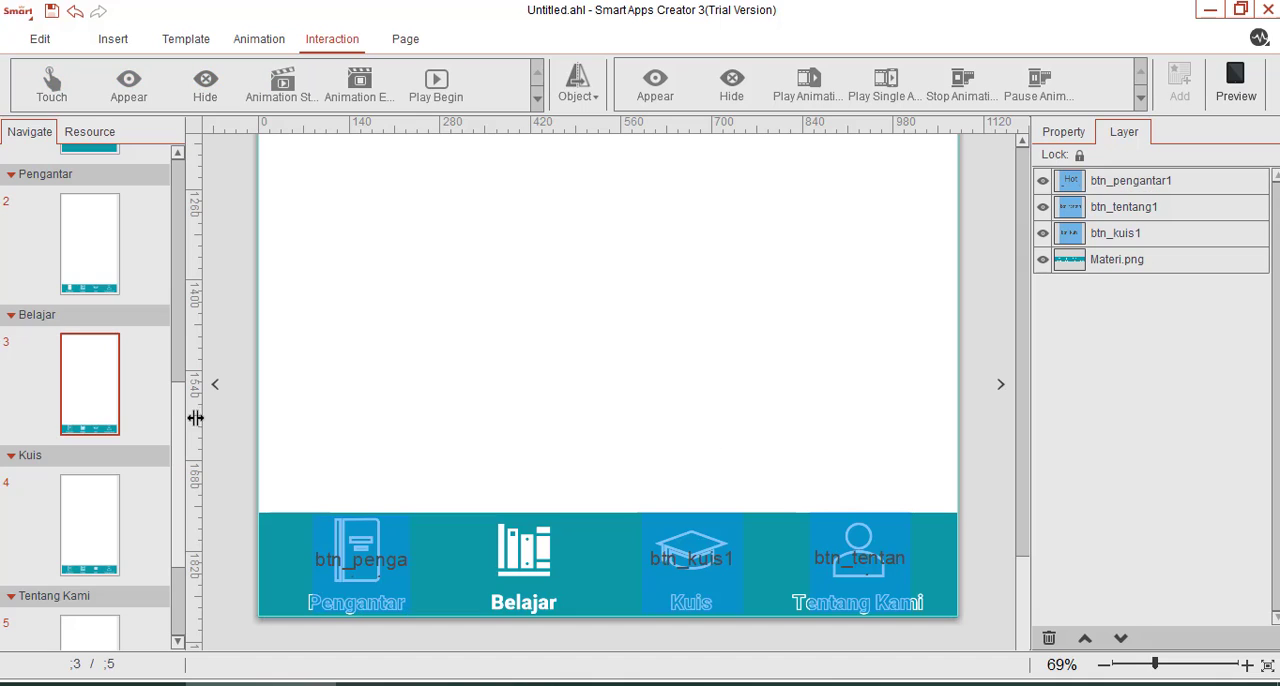
pyautogui.click(90, 522)
pyautogui.scroll(-5, 591, 477)
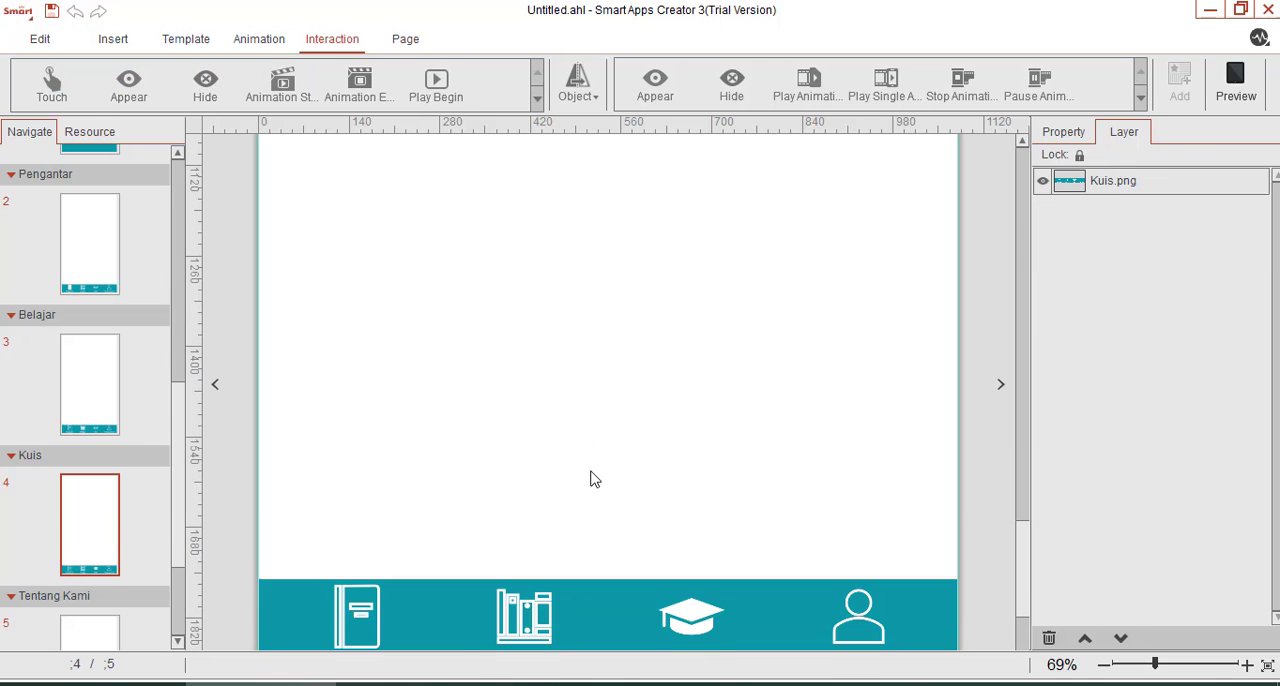
pyautogui.click(110, 386)
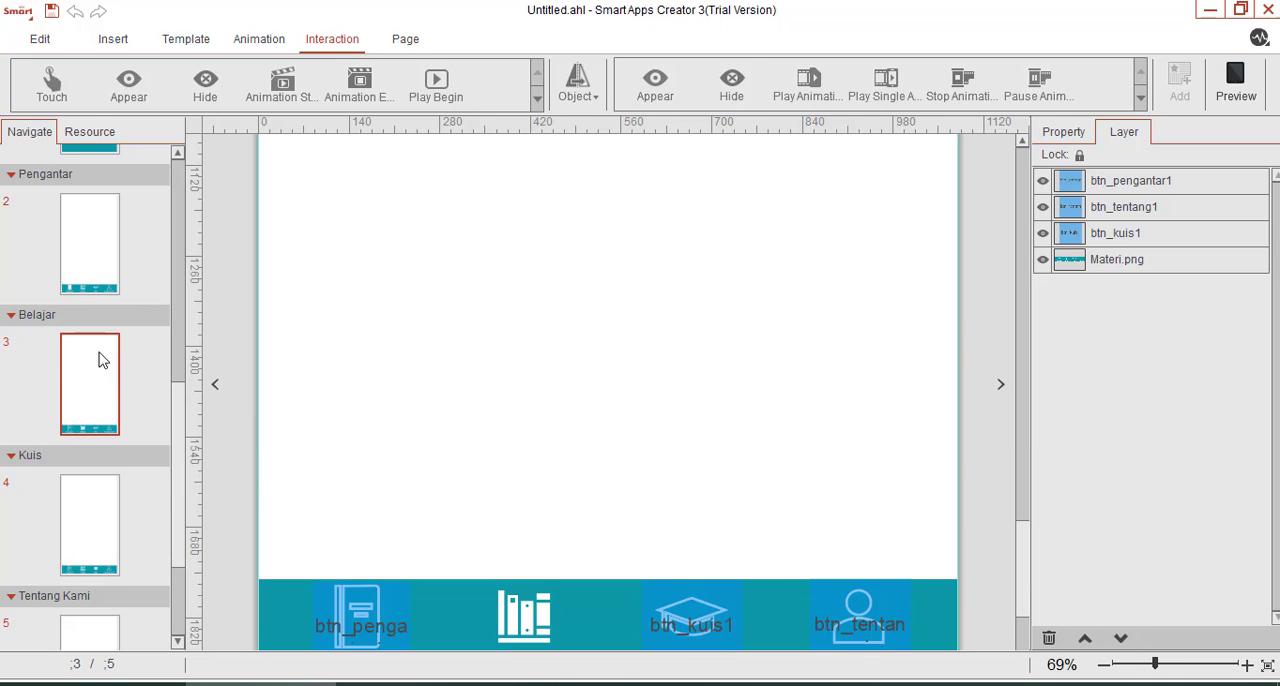
# Copy the btn_belajar1 hotspot from the Pengantar page and paste it on the Belajar page.
pyautogui.click(69, 263)
pyautogui.scroll(-3, 447, 540)
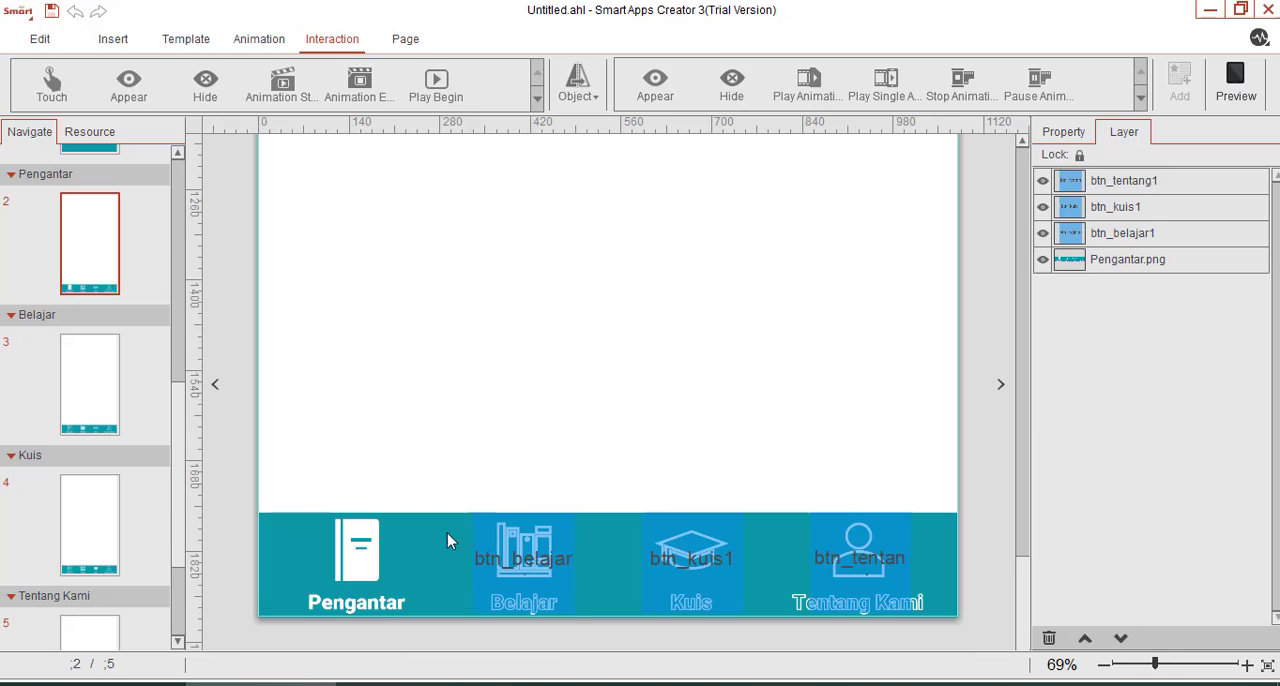
pyautogui.click(530, 550)
pyautogui.click(100, 414)
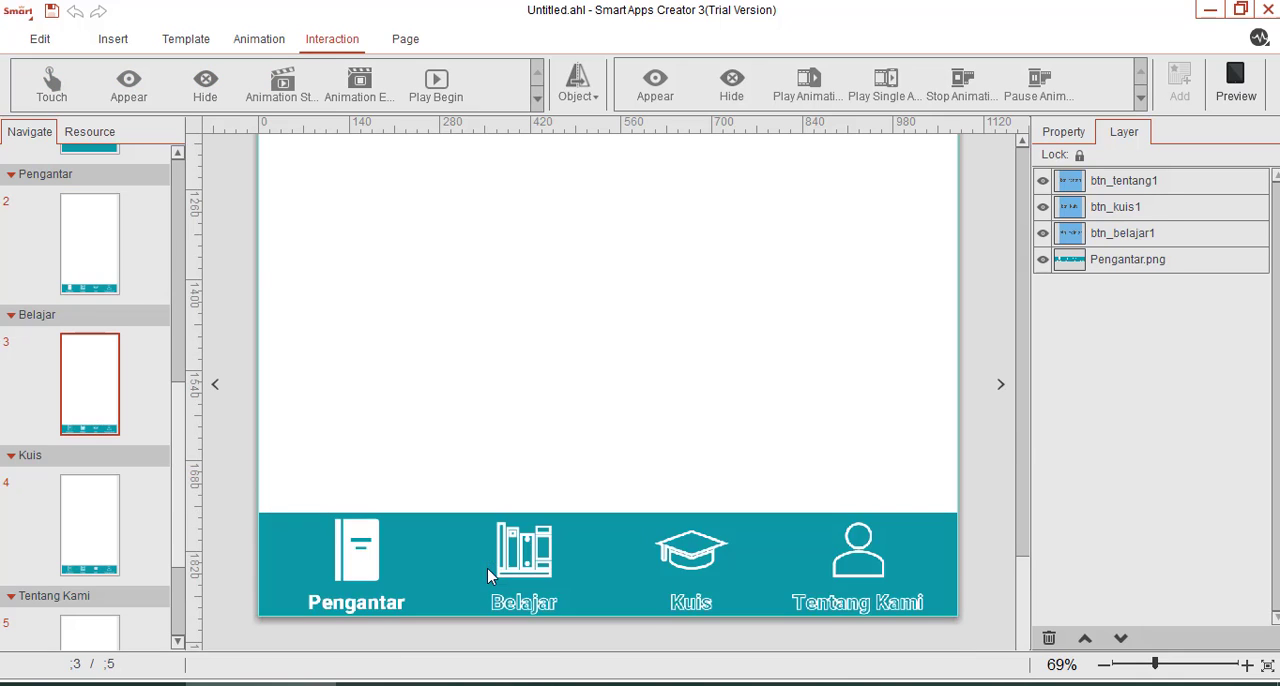
pyautogui.scroll(-2, 517, 523)
pyautogui.scroll(-2, 520, 532)
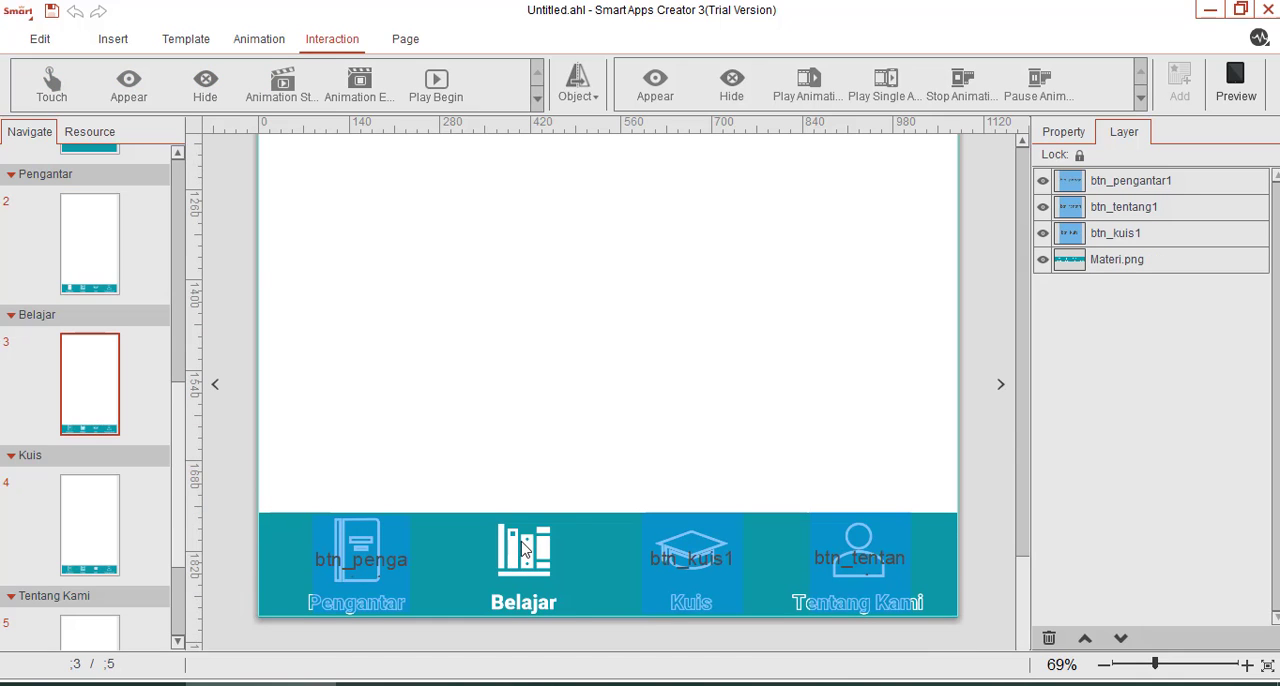
pyautogui.hotkey('ctrl', 'v')
pyautogui.click(594, 431)
# Copy all four navigation hotspots from the Belajar page and paste them on the Kuis page.
pyautogui.click(384, 566)
pyautogui.keyDown('ctrl'); pyautogui.click(552, 566); pyautogui.keyUp('ctrl')
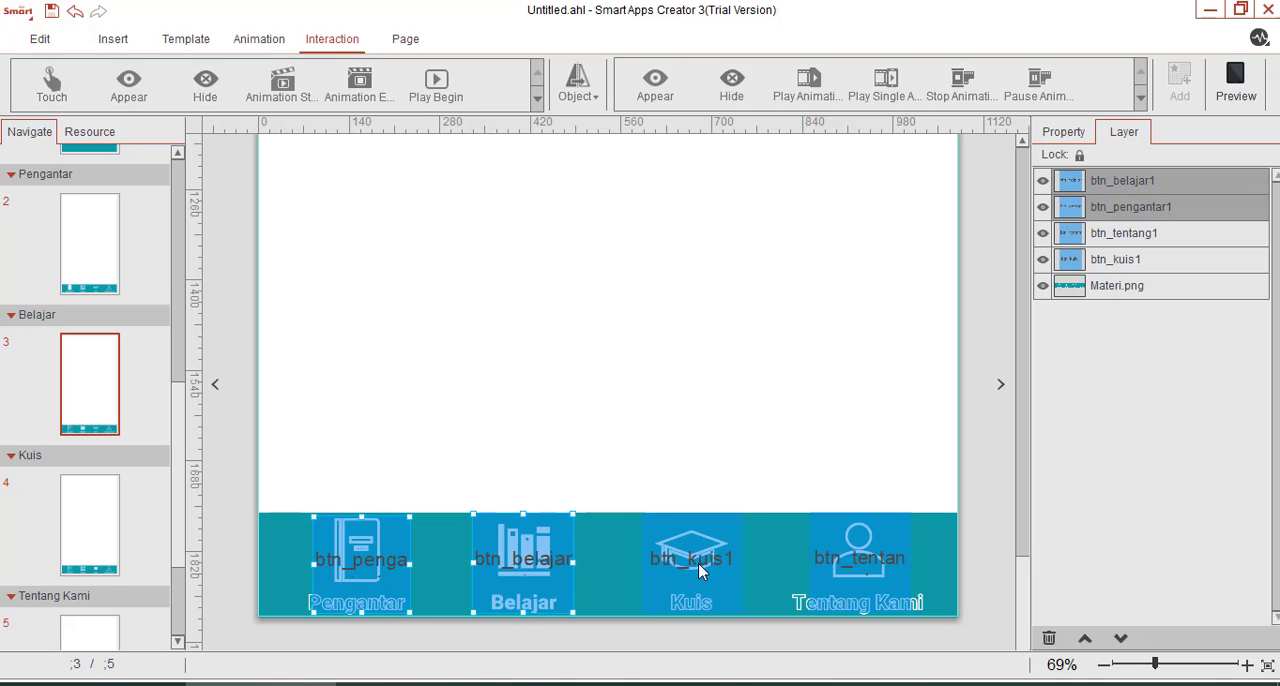
pyautogui.keyDown('ctrl'); pyautogui.click(694, 567); pyautogui.keyUp('ctrl')
pyautogui.keyDown('ctrl'); pyautogui.click(870, 562); pyautogui.keyUp('ctrl')
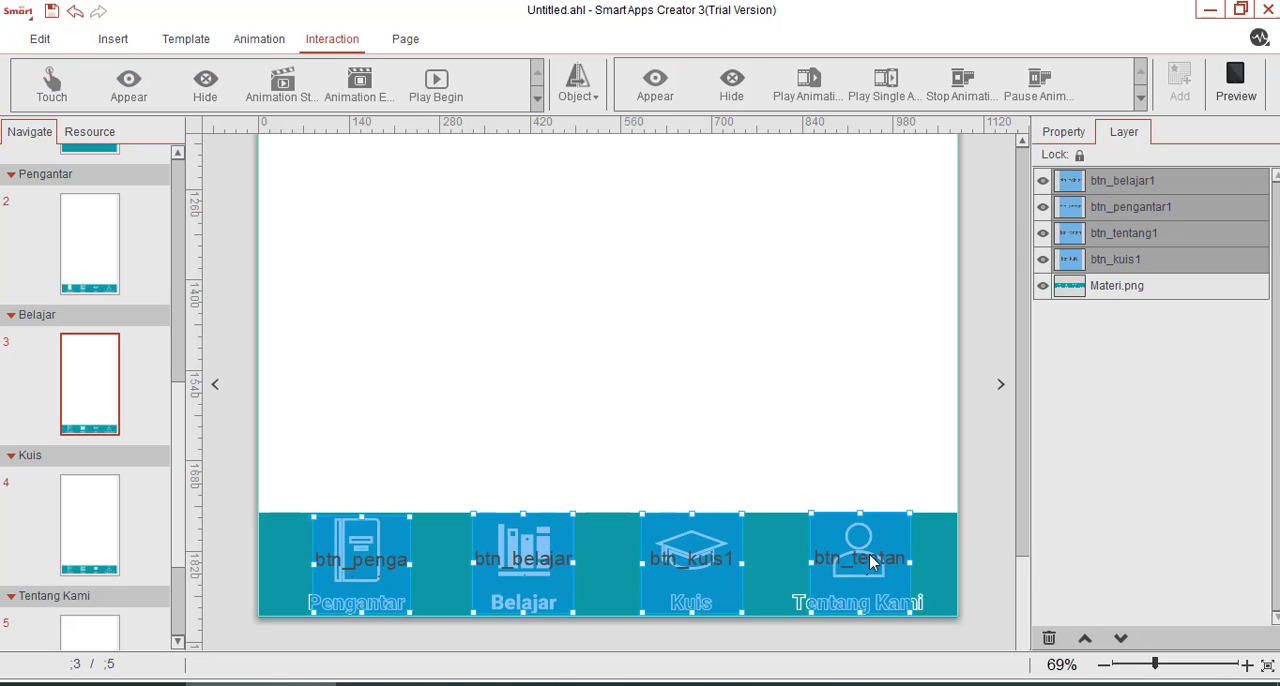
pyautogui.click(106, 543)
pyautogui.scroll(-2, 436, 509)
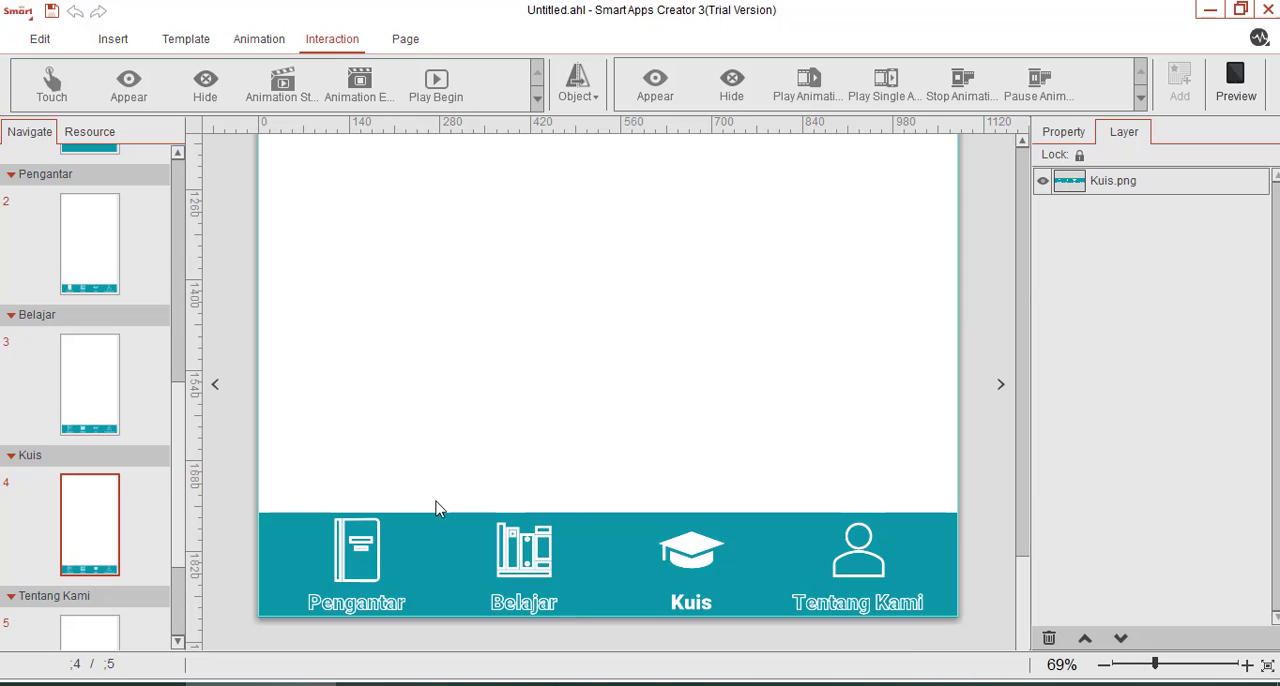
pyautogui.hotkey('ctrl', 'v')
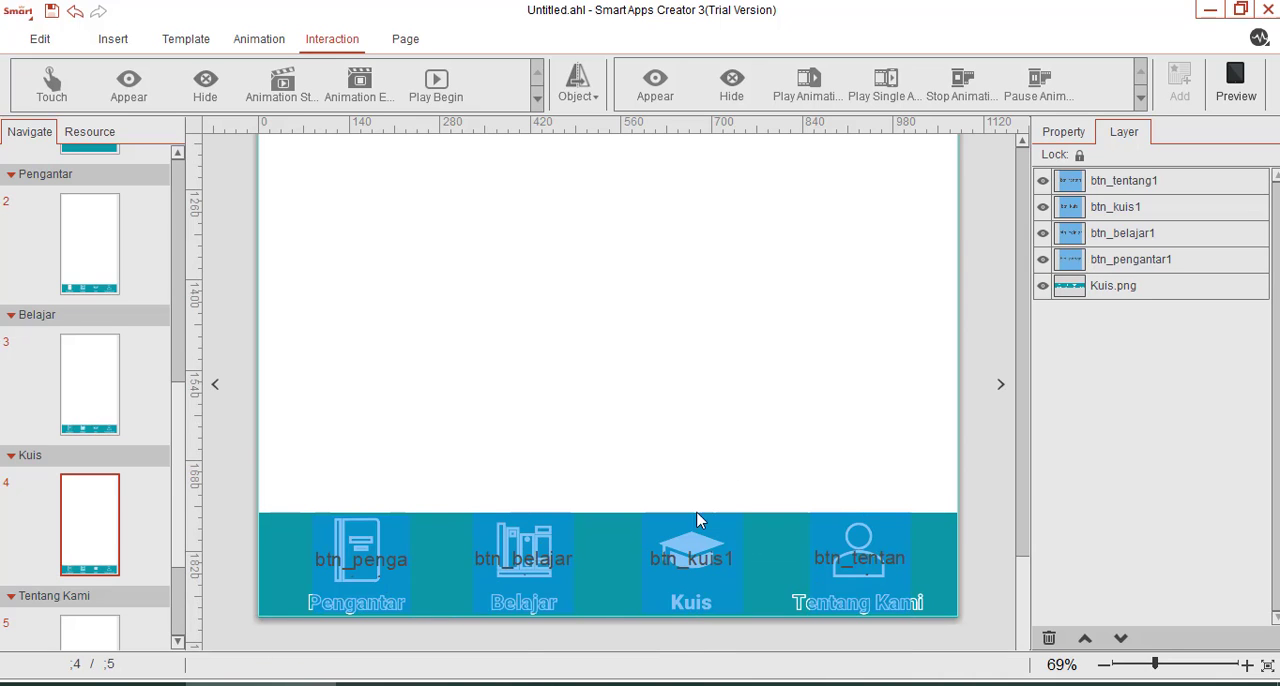
# Delete the btn_kuis1 hotspot from the Kuis page.
pyautogui.click(694, 560)
pyautogui.press('Delete')
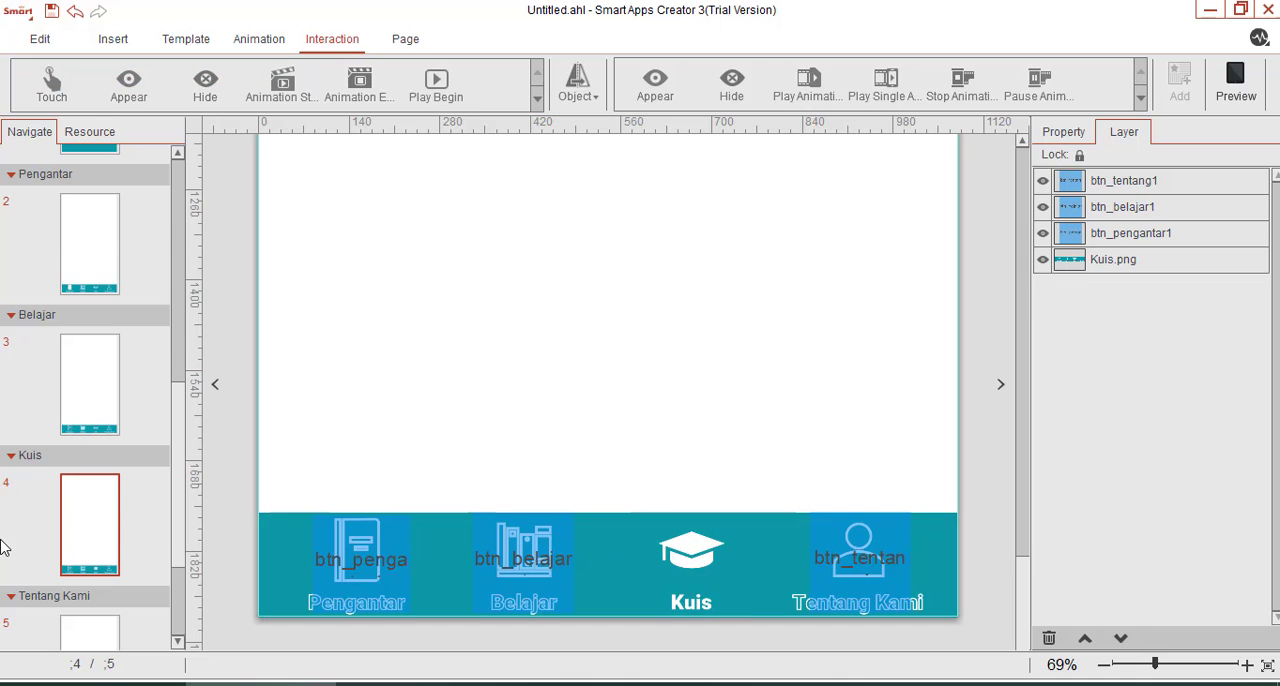
# Paste the four navigation hotspots on the Tentang Kami page and delete btn_tentang1 there.
pyautogui.scroll(-2, 40, 555)
pyautogui.click(74, 566)
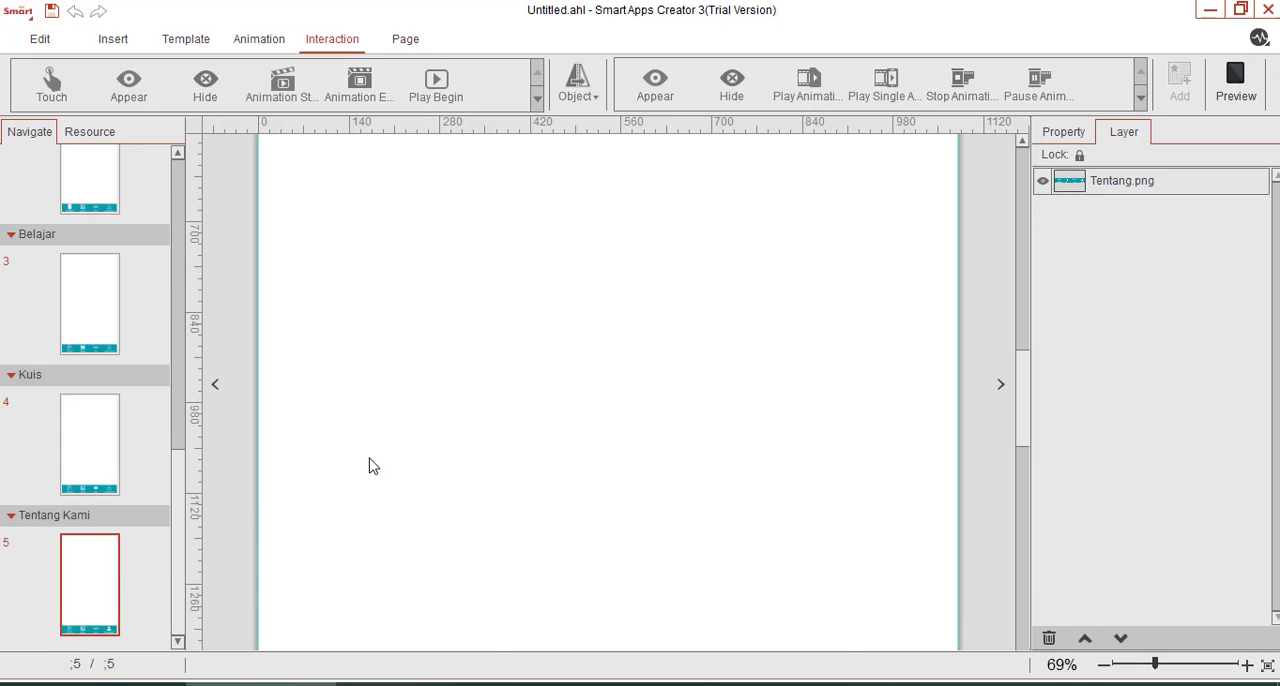
pyautogui.scroll(-5, 370, 470)
pyautogui.hotkey('ctrl', 'v')
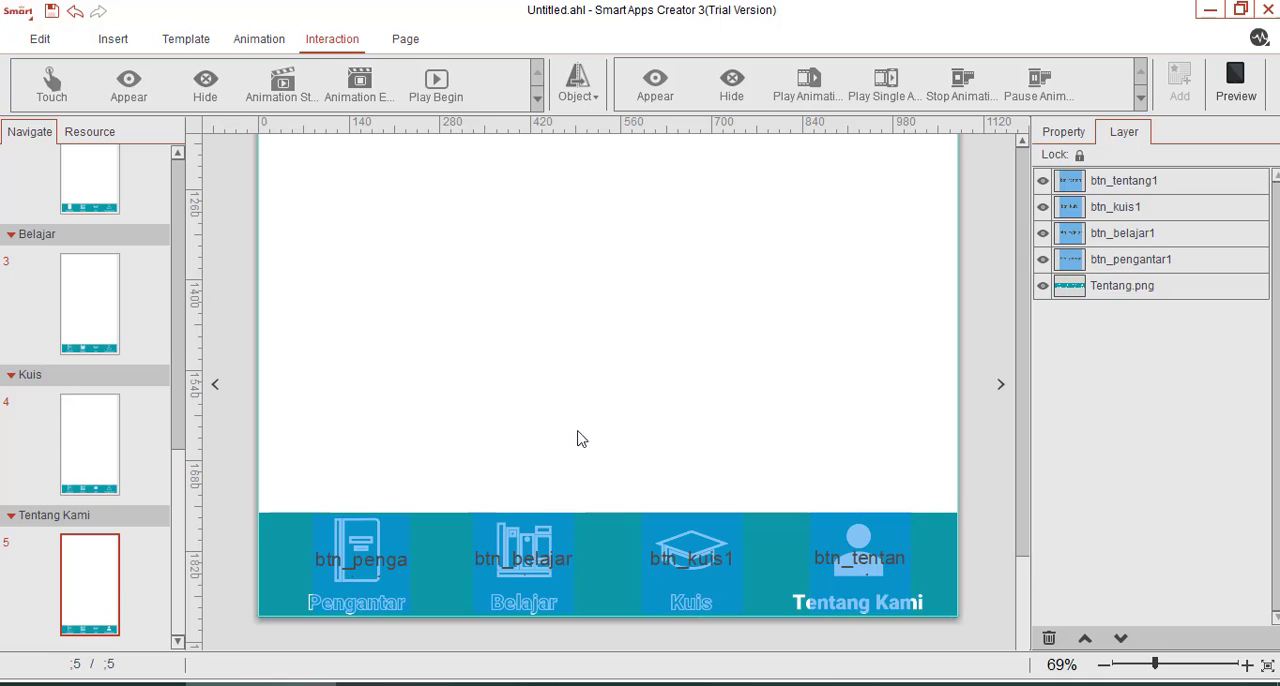
pyautogui.click(840, 574)
pyautogui.press('Delete')
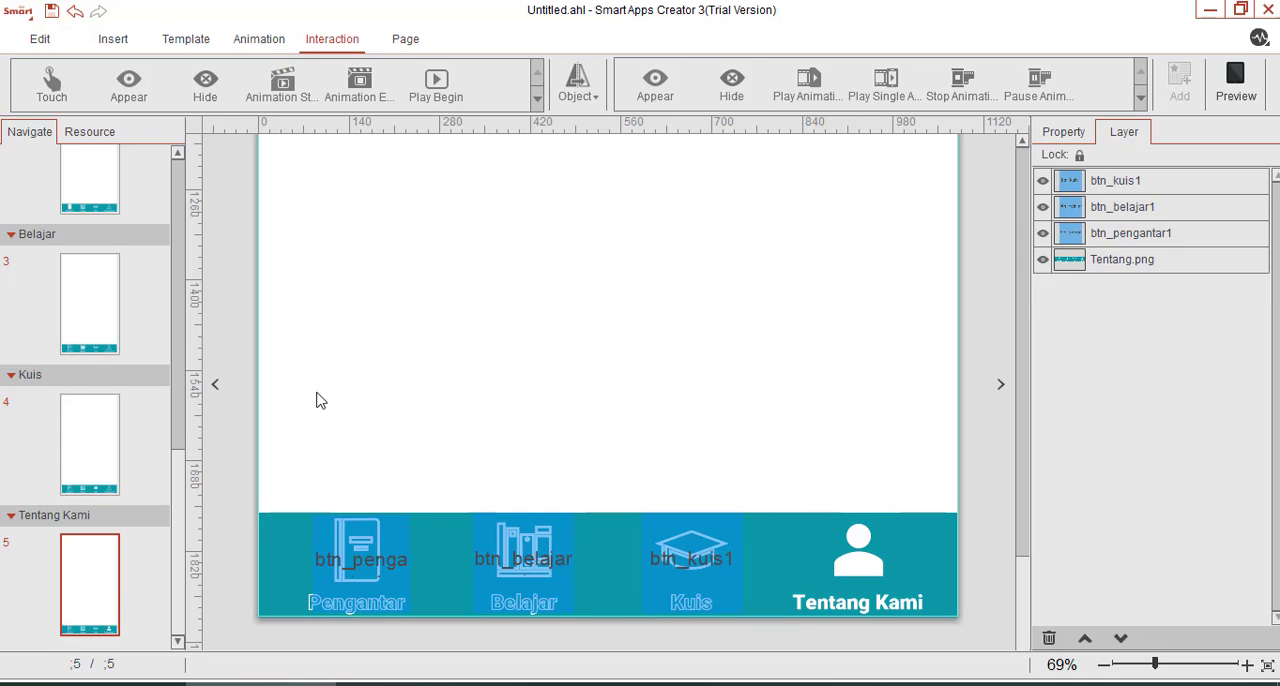
# Preview the app from the Start Page, test the navigation bar links between the pages, and close the preview.
pyautogui.scroll(5, 94, 212)
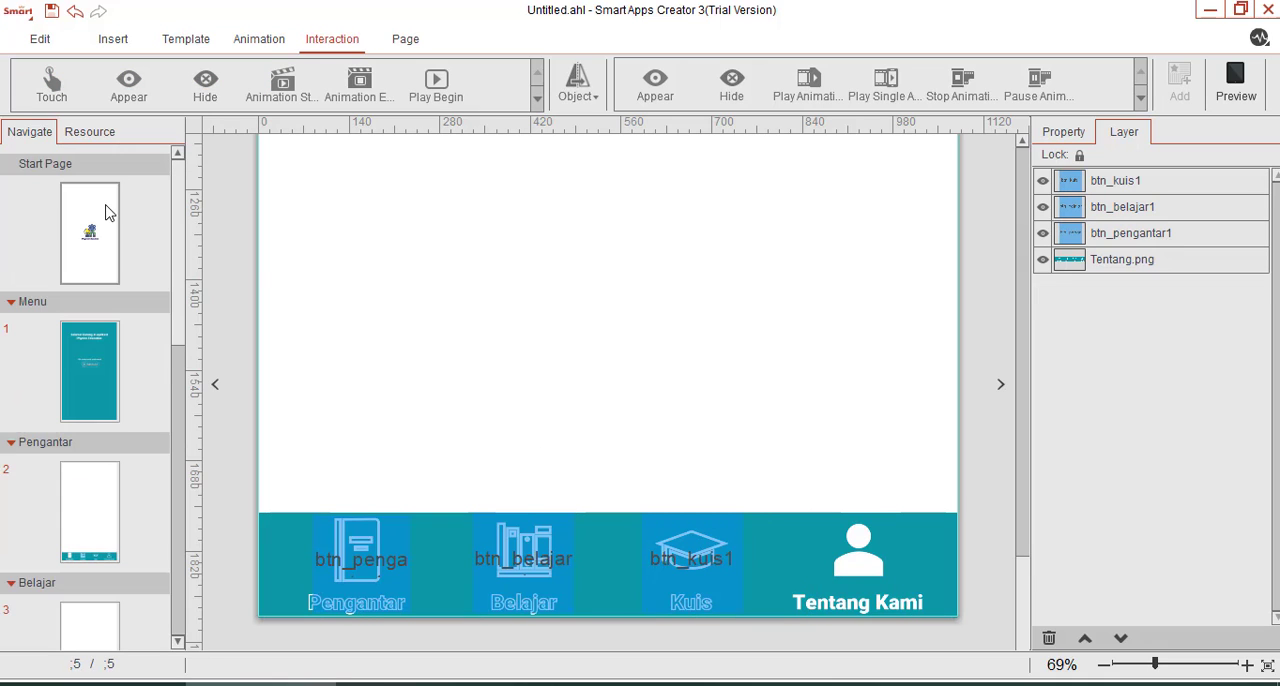
pyautogui.click(104, 212)
pyautogui.click(1236, 85)
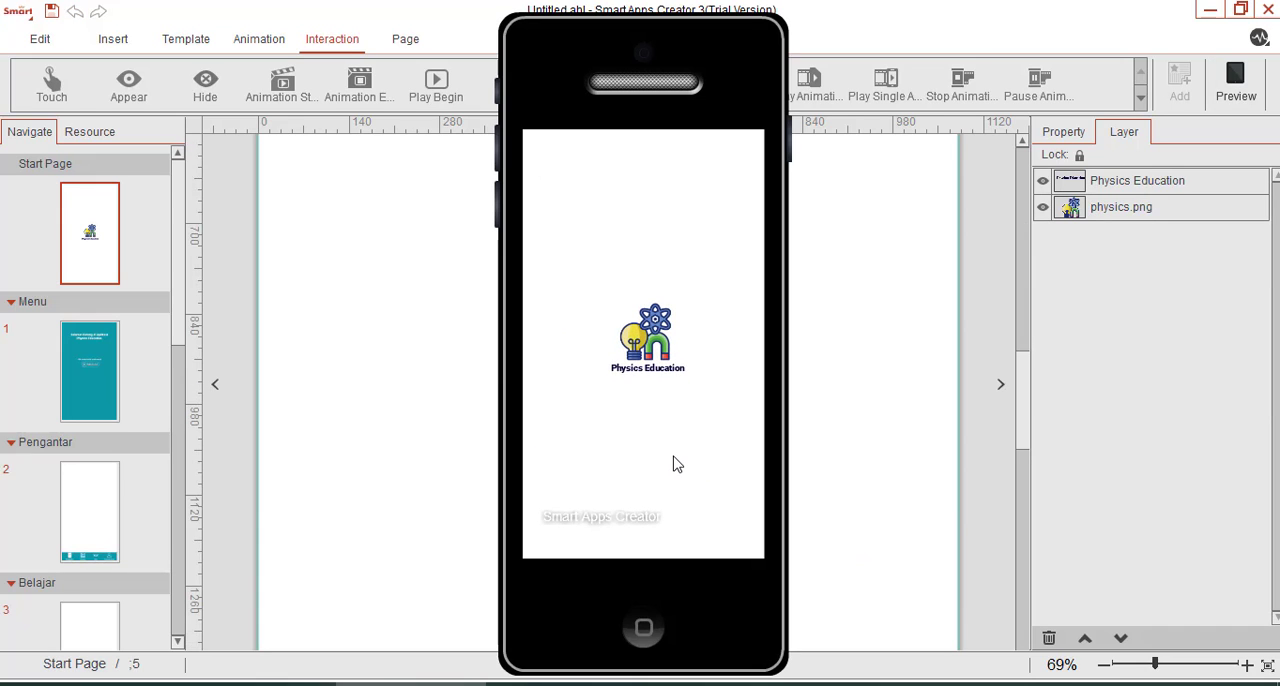
pyautogui.click(652, 316)
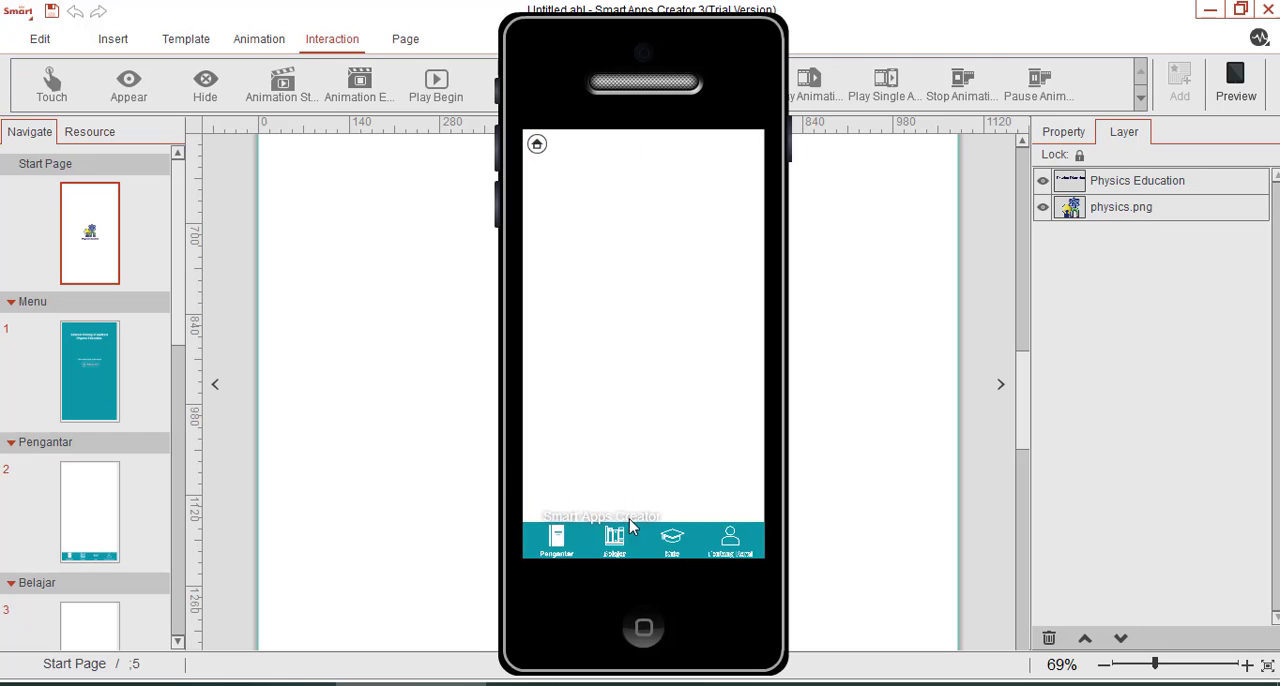
pyautogui.click(628, 545)
pyautogui.click(672, 543)
pyautogui.click(731, 541)
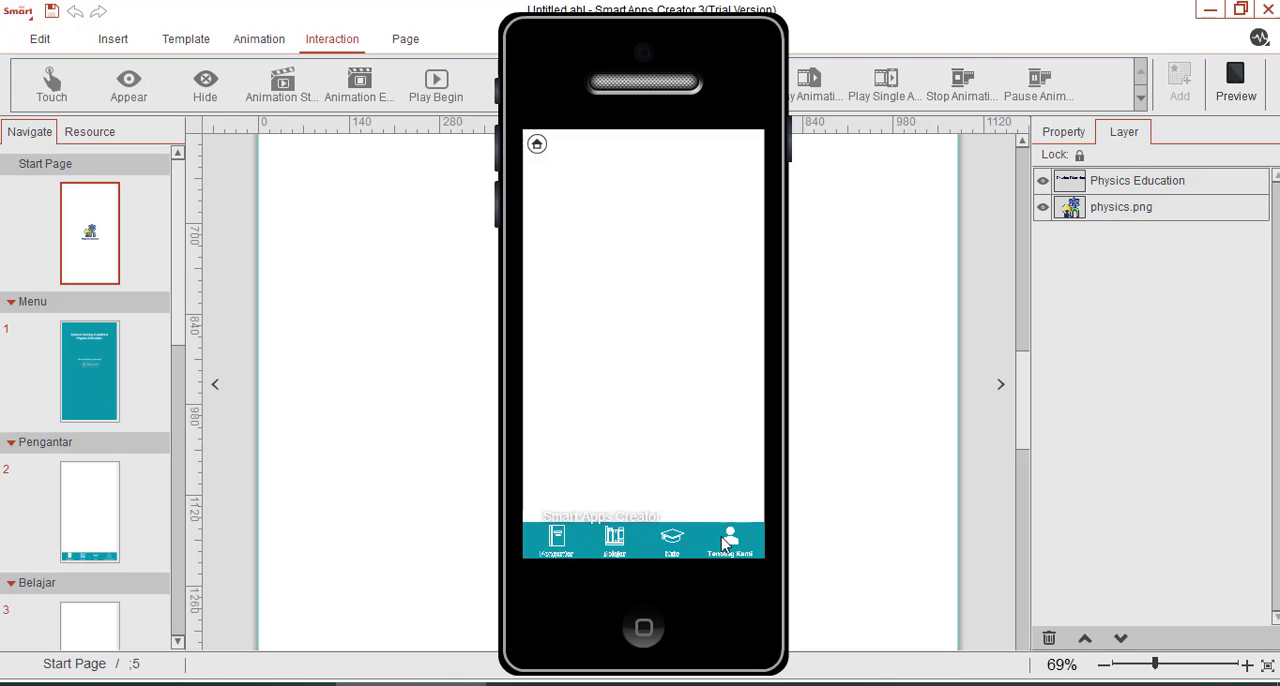
pyautogui.click(620, 544)
pyautogui.click(674, 542)
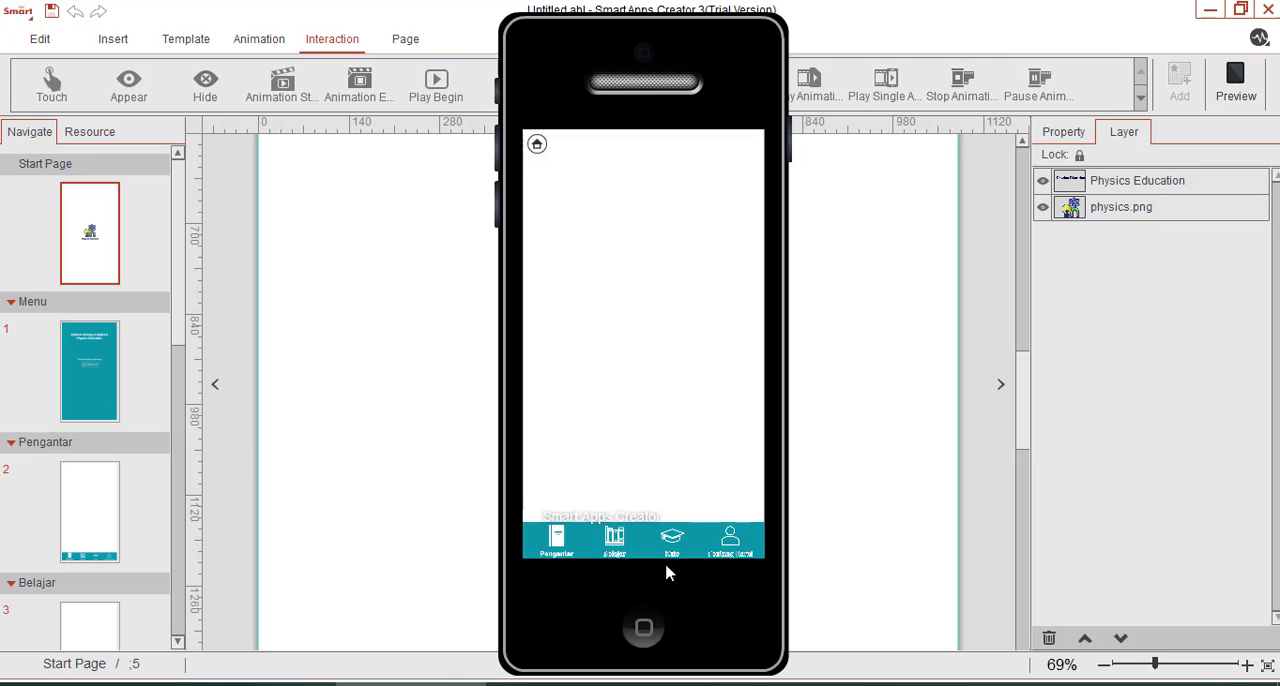
pyautogui.click(646, 630)
# Open the Pengantar page and show the whole page at 26% zoom.
pyautogui.scroll(-3, 139, 471)
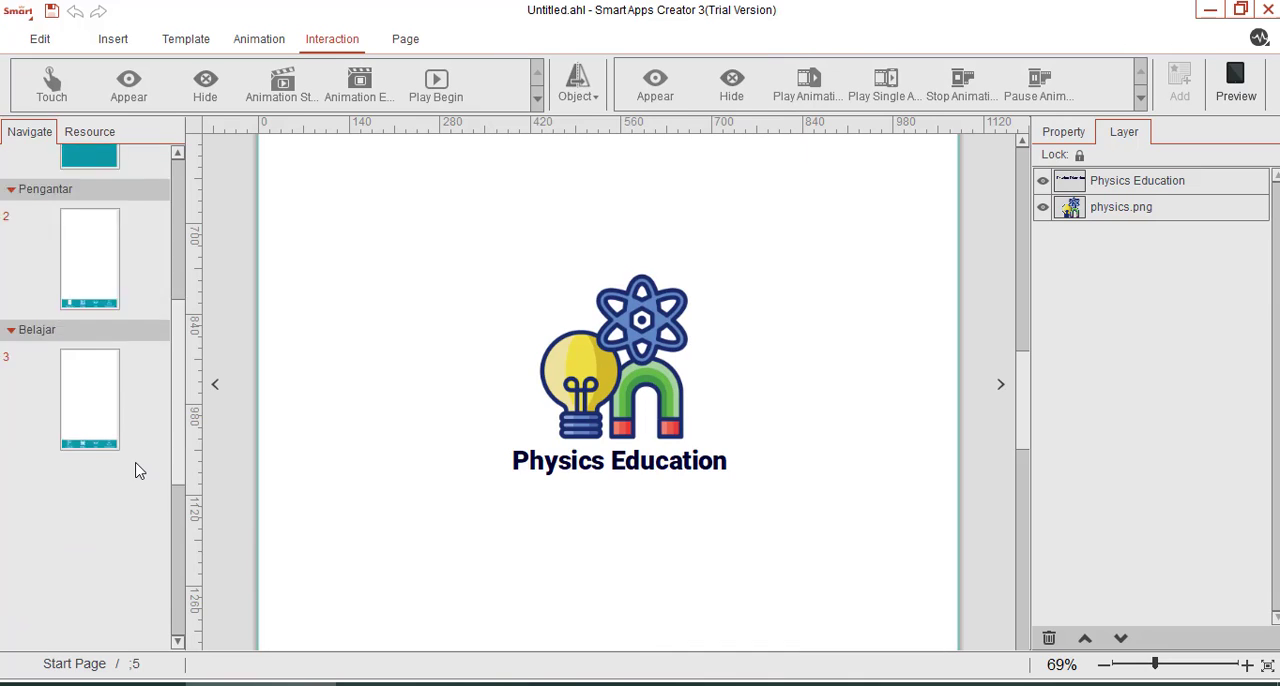
pyautogui.scroll(-2, 139, 471)
pyautogui.click(100, 345)
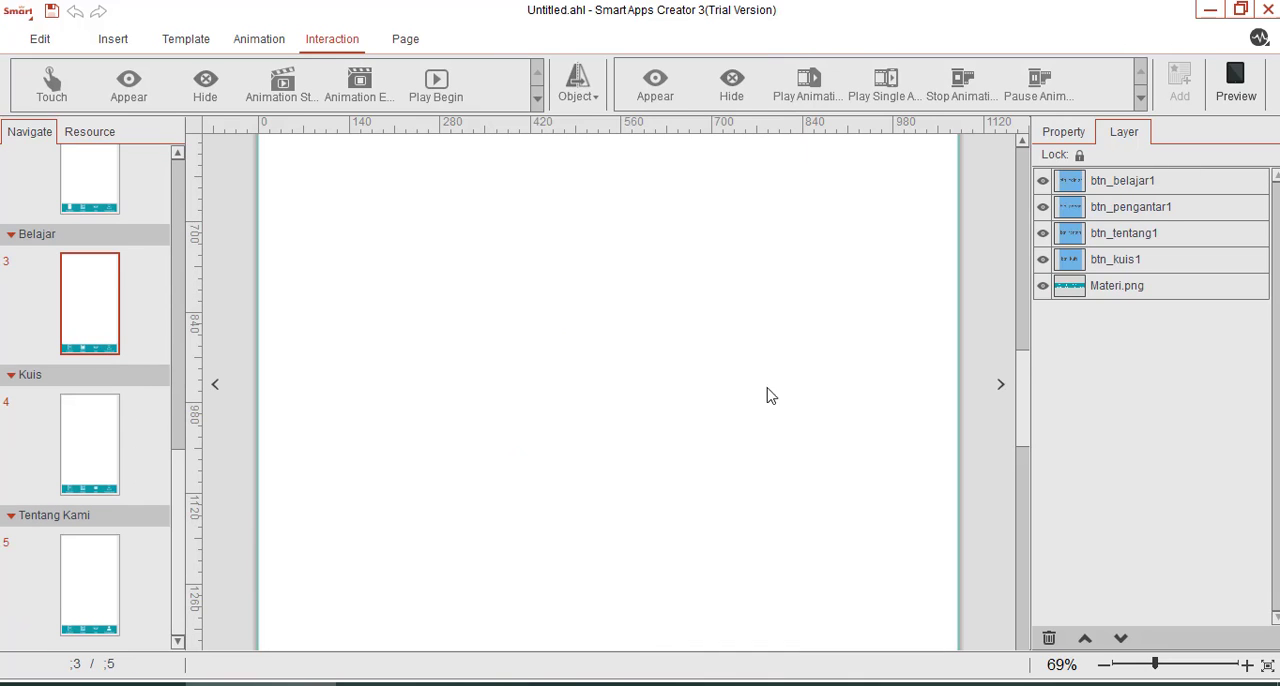
pyautogui.click(1134, 665)
pyautogui.scroll(6, 88, 425)
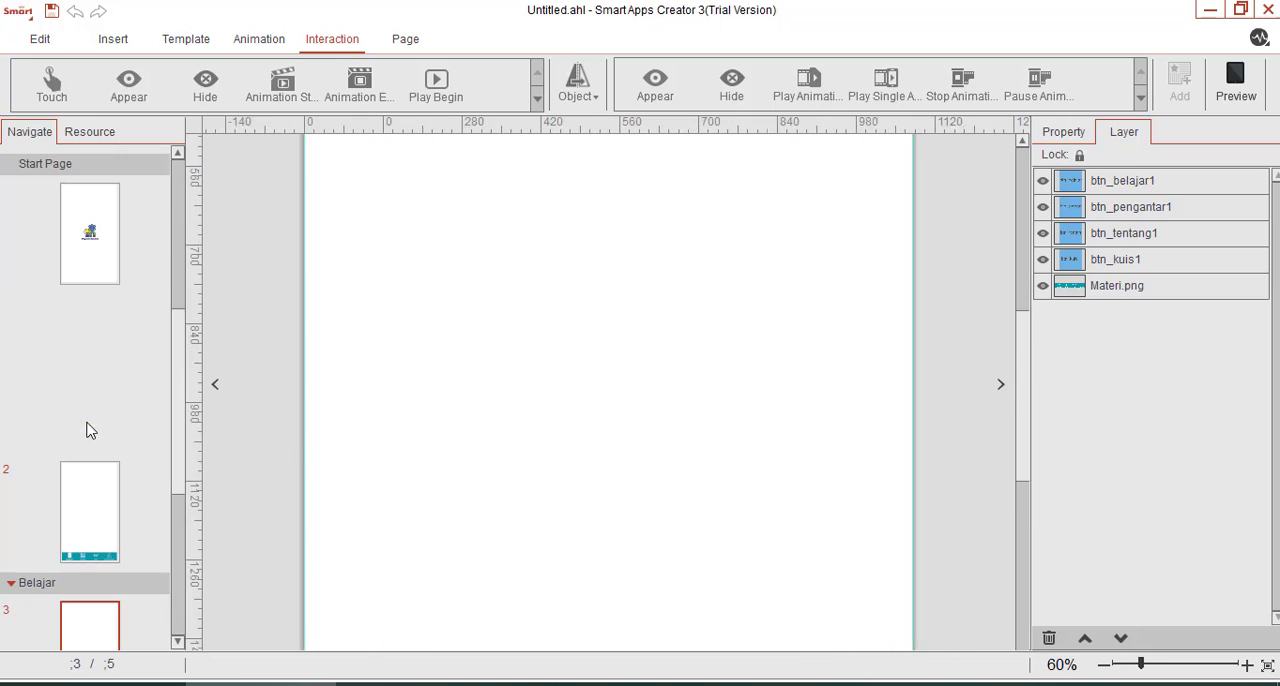
pyautogui.scroll(-5, 91, 469)
pyautogui.scroll(2, 90, 477)
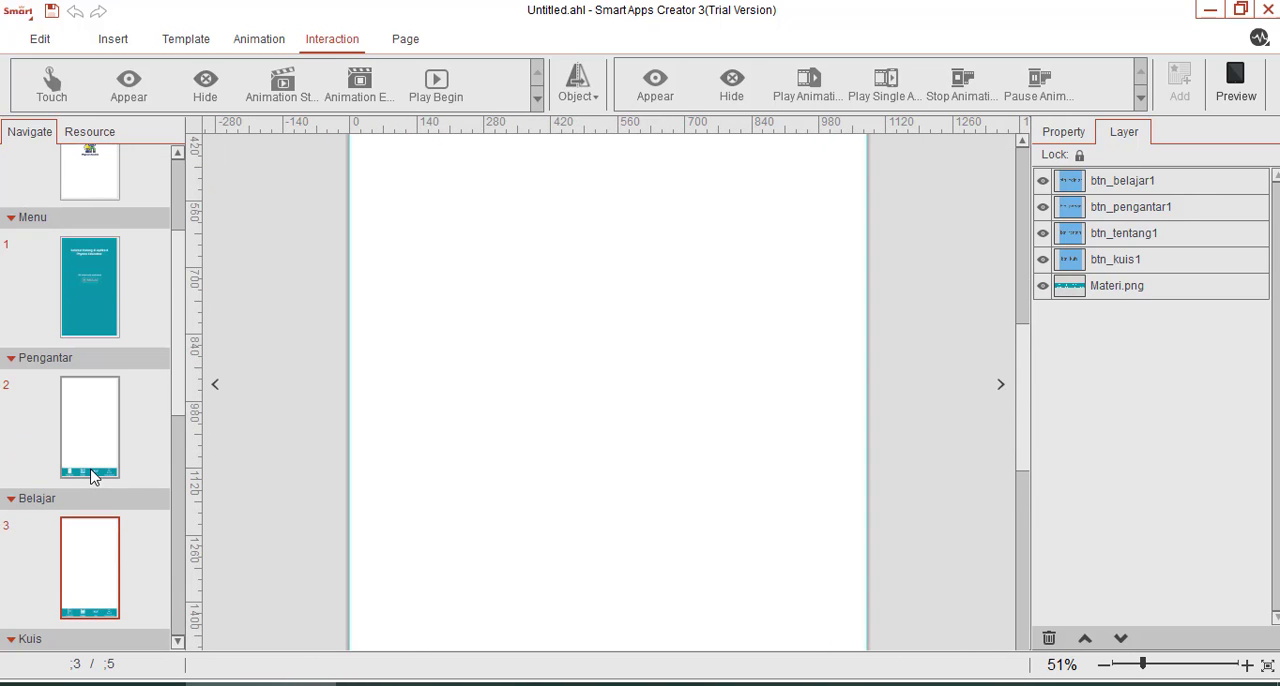
pyautogui.click(85, 432)
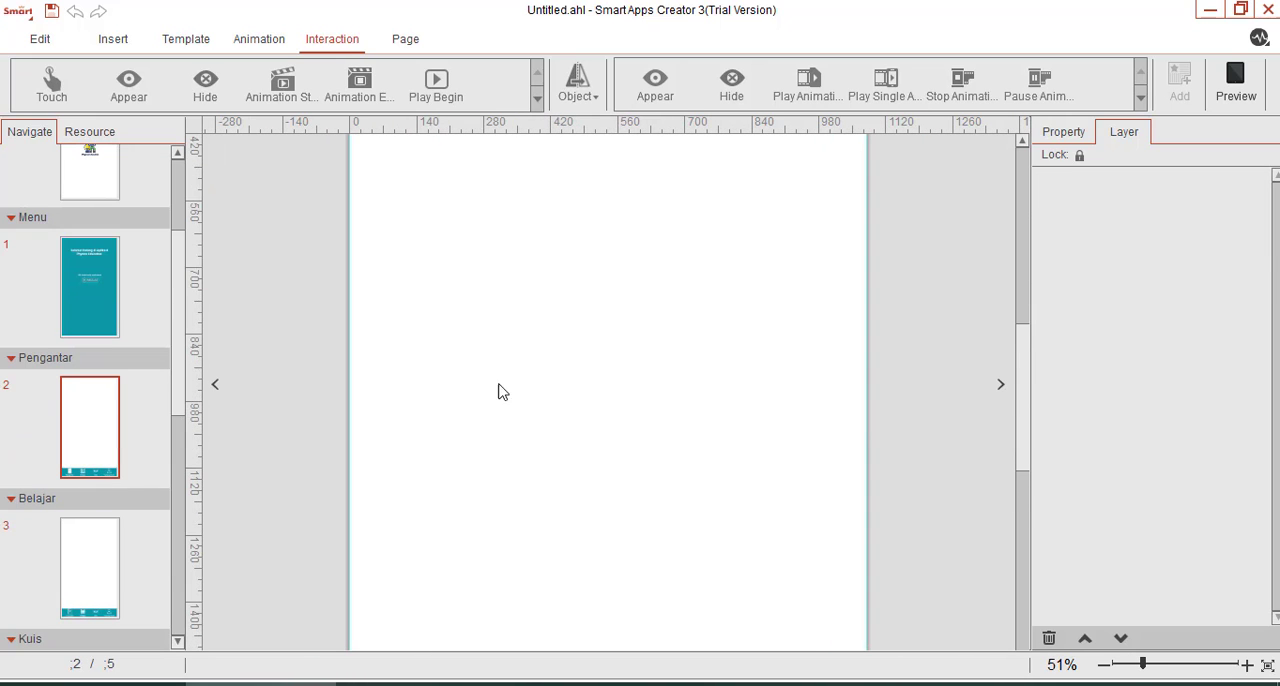
pyautogui.click(1129, 665)
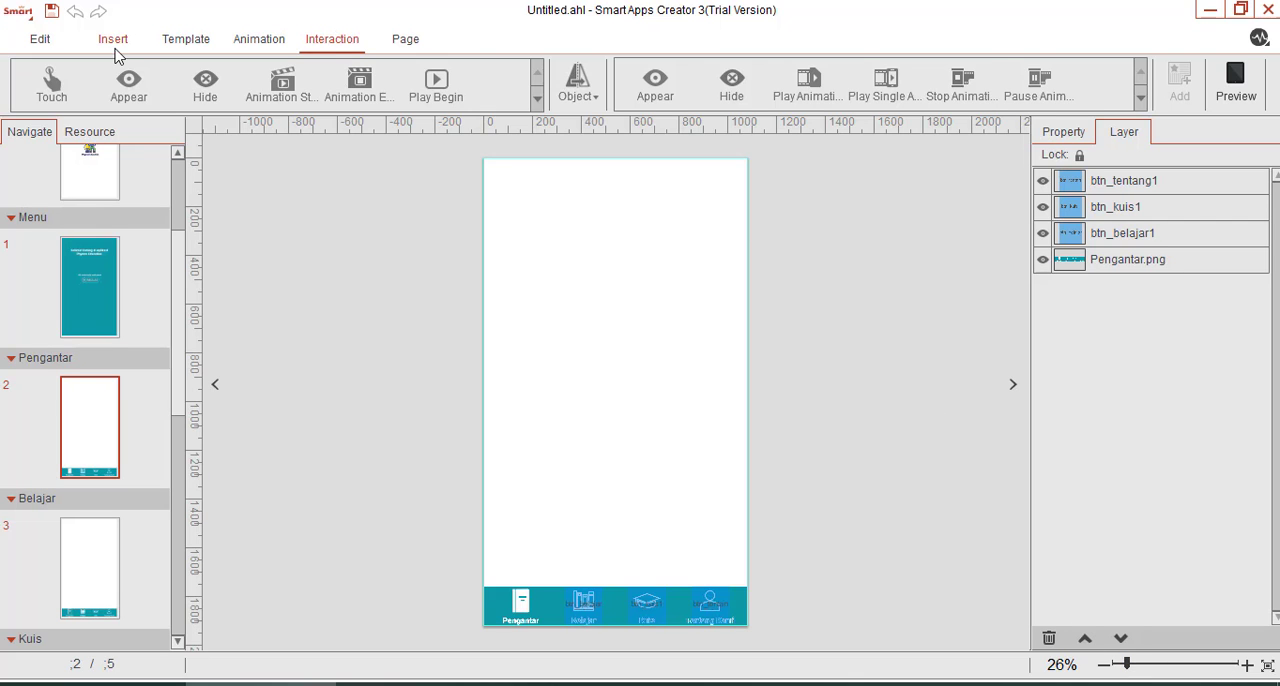
# Insert a horizontal text box near the upper edge of the Pengantar page and enlarge it across most of the page width.
pyautogui.click(113, 40)
pyautogui.click(23, 84)
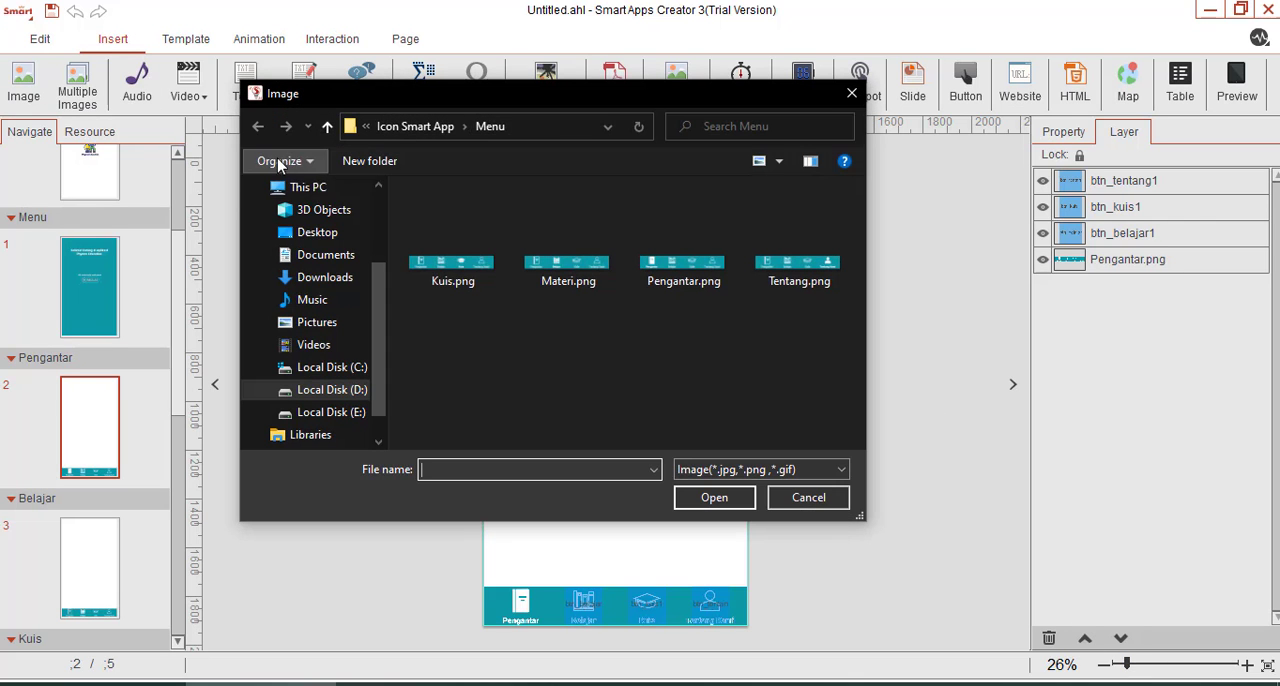
pyautogui.click(851, 93)
pyautogui.click(244, 88)
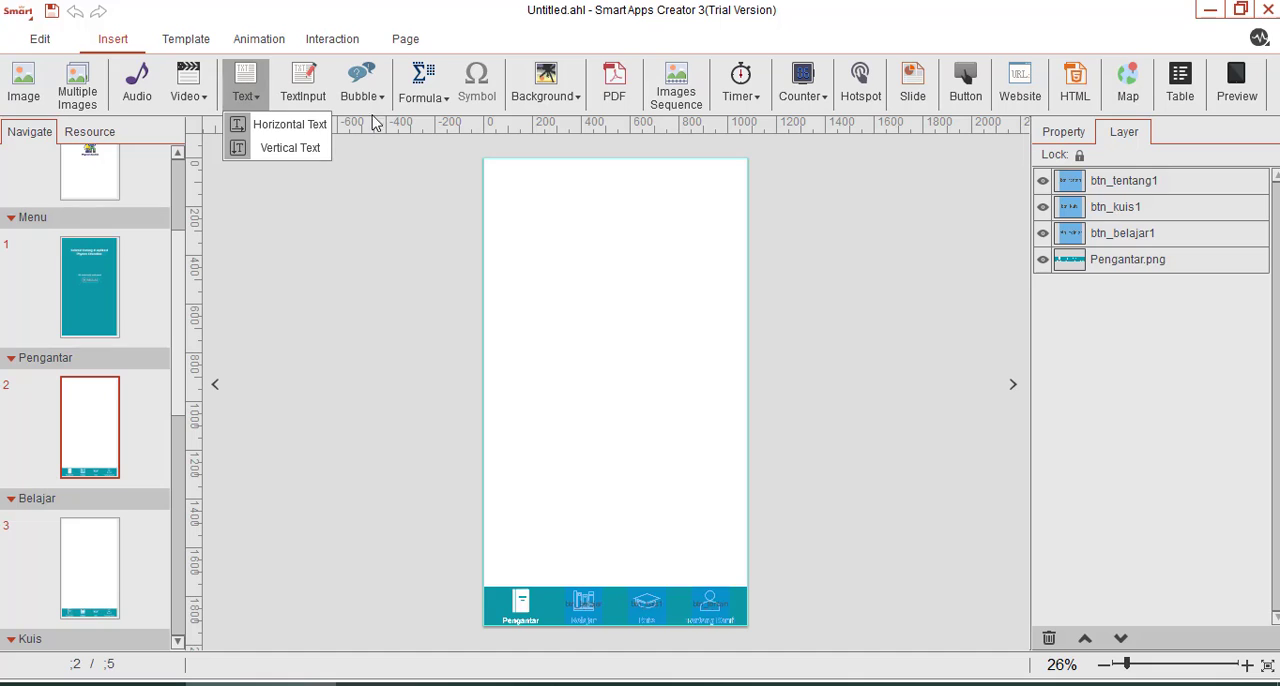
pyautogui.click(300, 148)
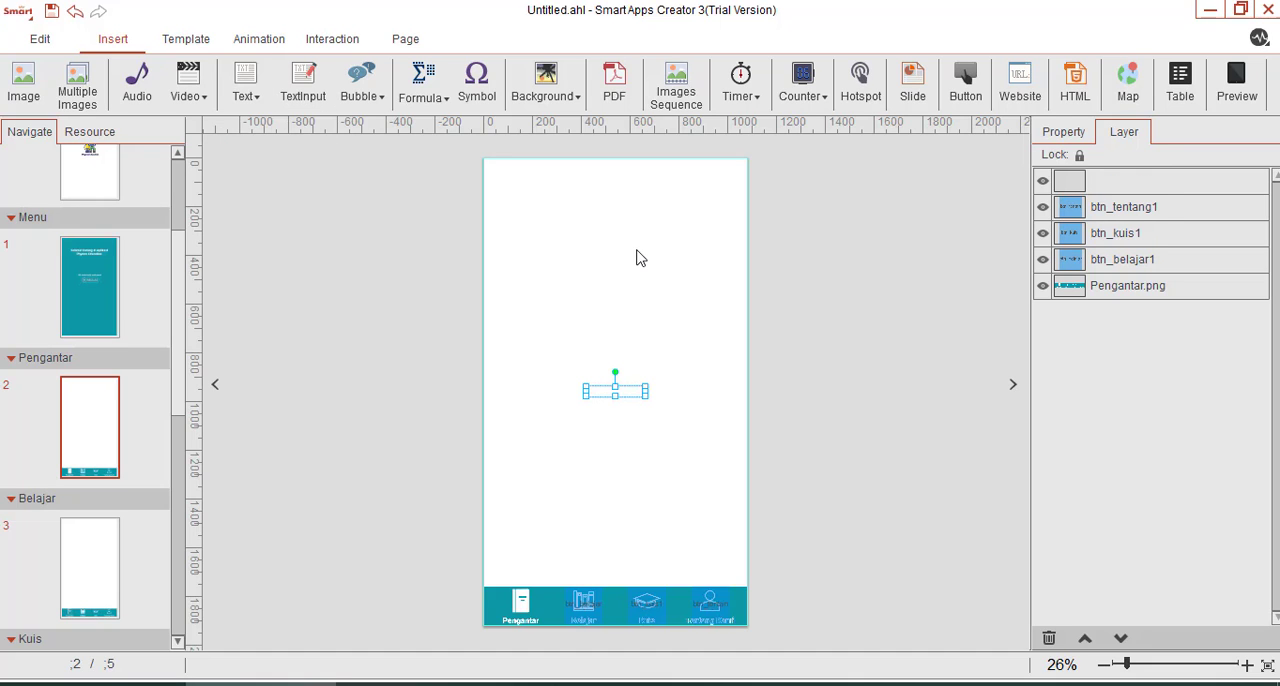
pyautogui.moveTo(624, 397); pyautogui.dragTo(648, 230)
pyautogui.doubleClick(547, 207)
pyautogui.click(571, 218)
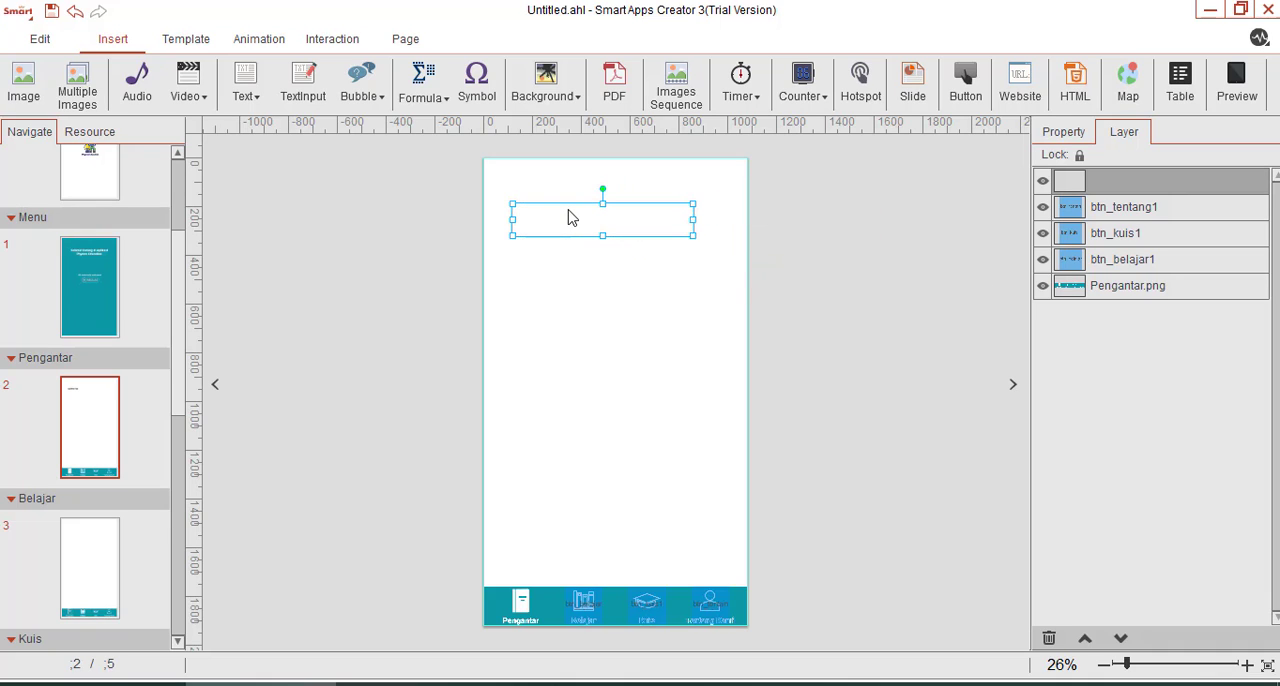
# Enter "Hari ini kita akan belajar tentang momentum dan impuls" in the text box.
pyautogui.write('Hari ini kita akan belajar tentang momentum dan i')
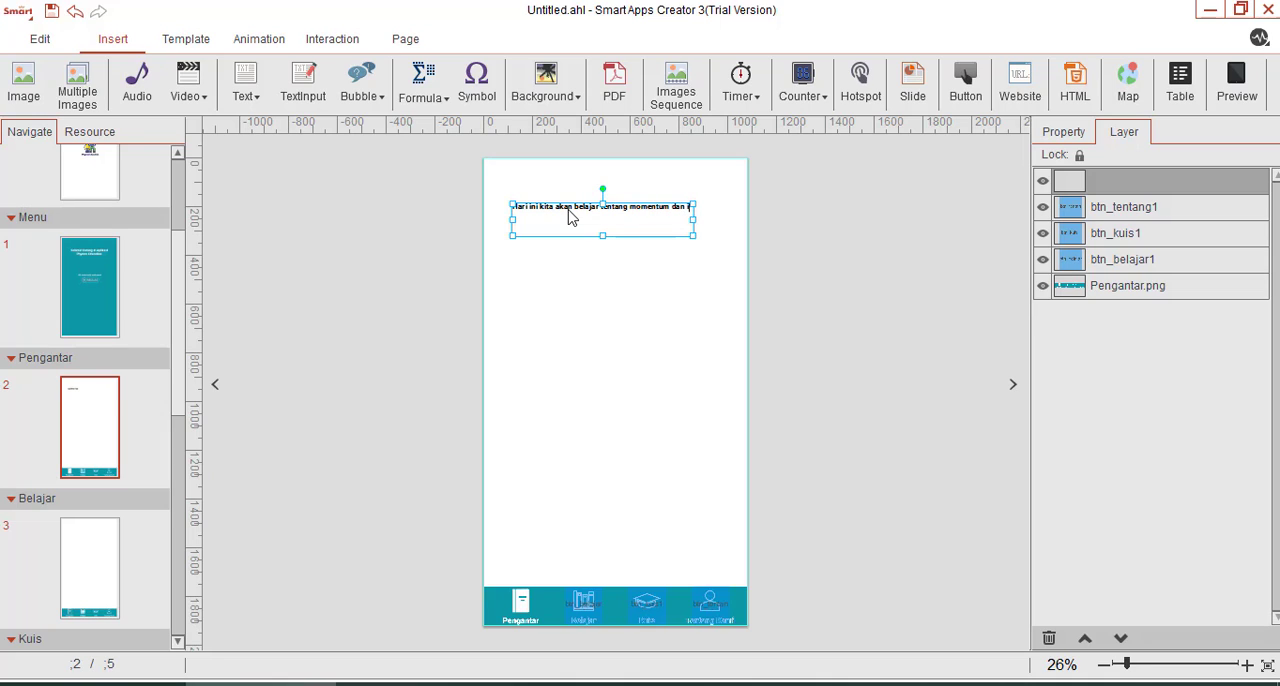
pyautogui.write('mpuls')
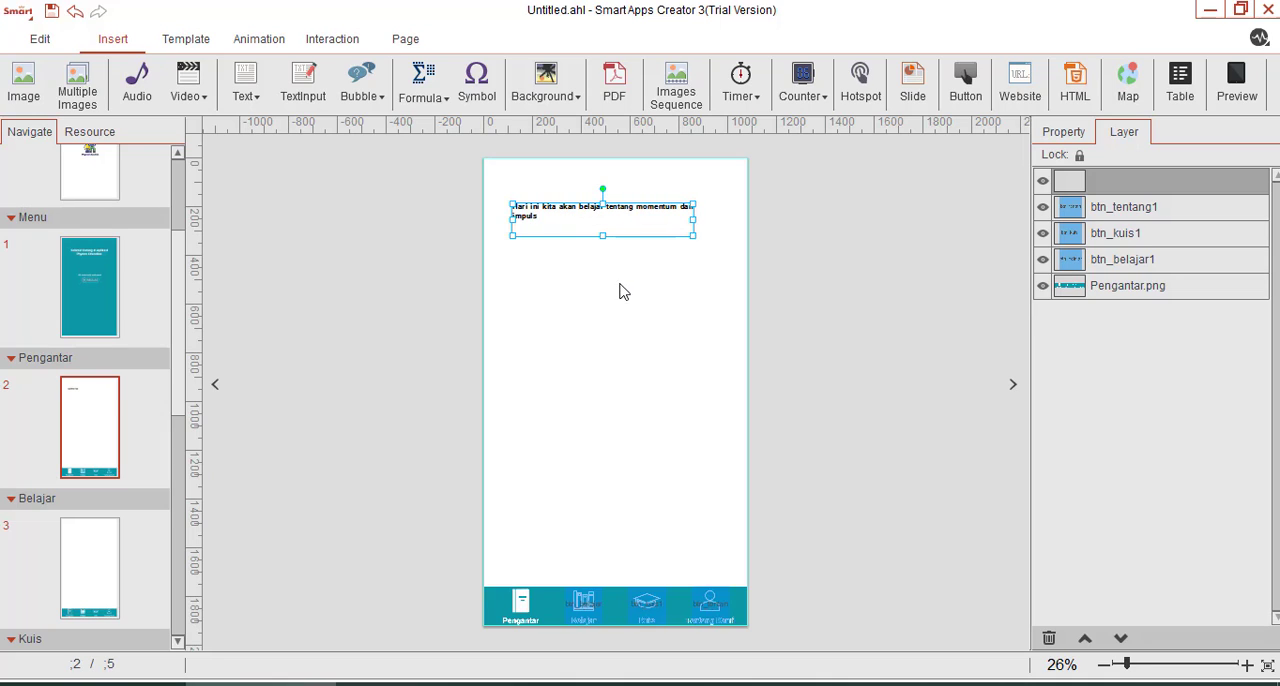
# Widen the text box so the sentence fits on one line and reduce its height.
pyautogui.click(619, 291)
pyautogui.click(603, 222)
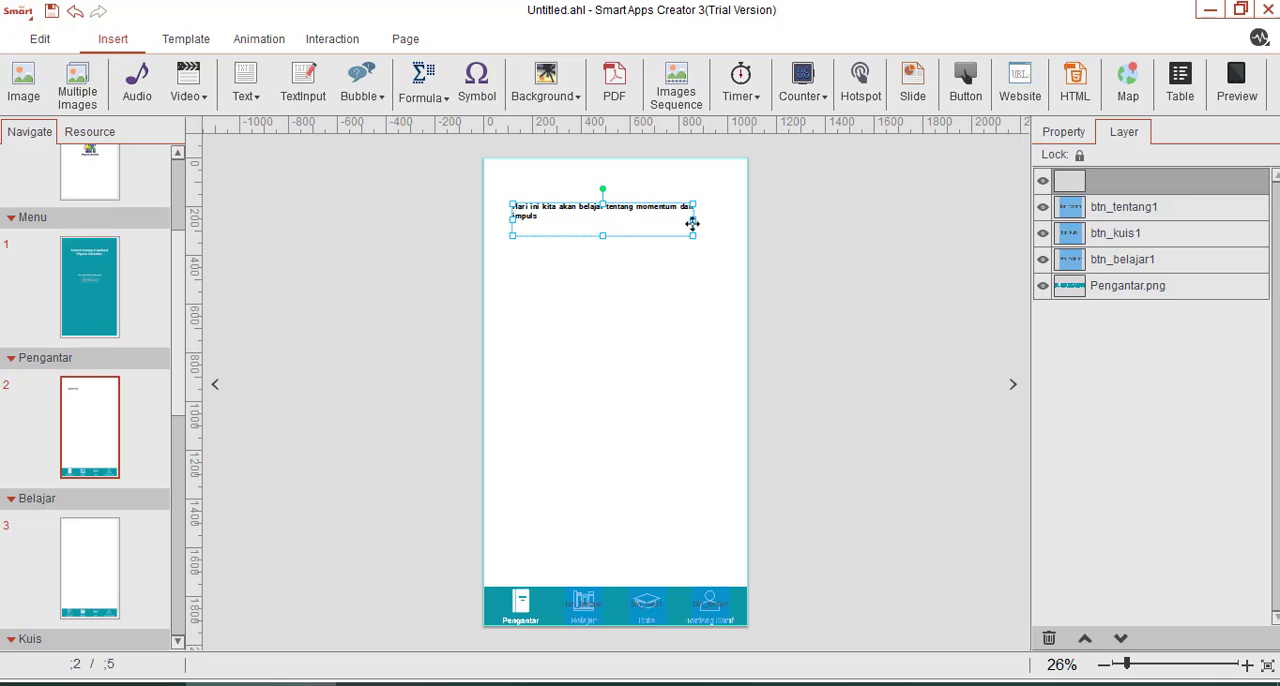
pyautogui.moveTo(696, 219); pyautogui.dragTo(718, 219)
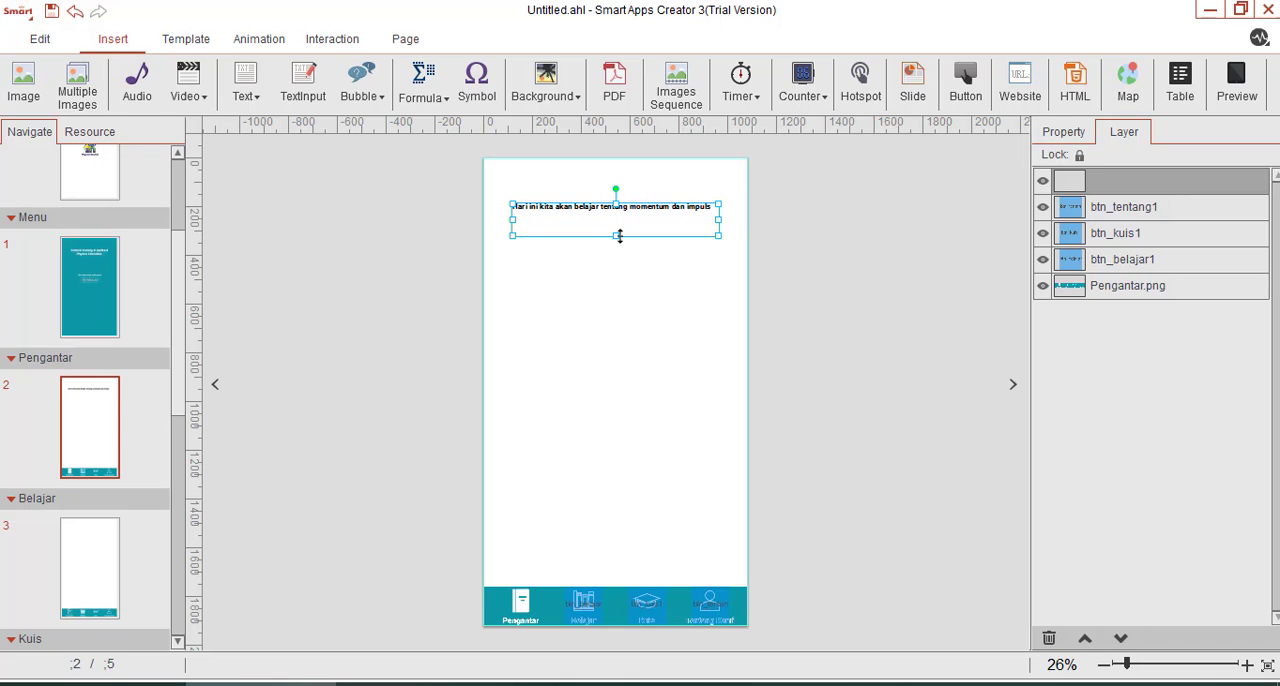
pyautogui.moveTo(619, 236); pyautogui.dragTo(617, 219)
pyautogui.click(543, 230)
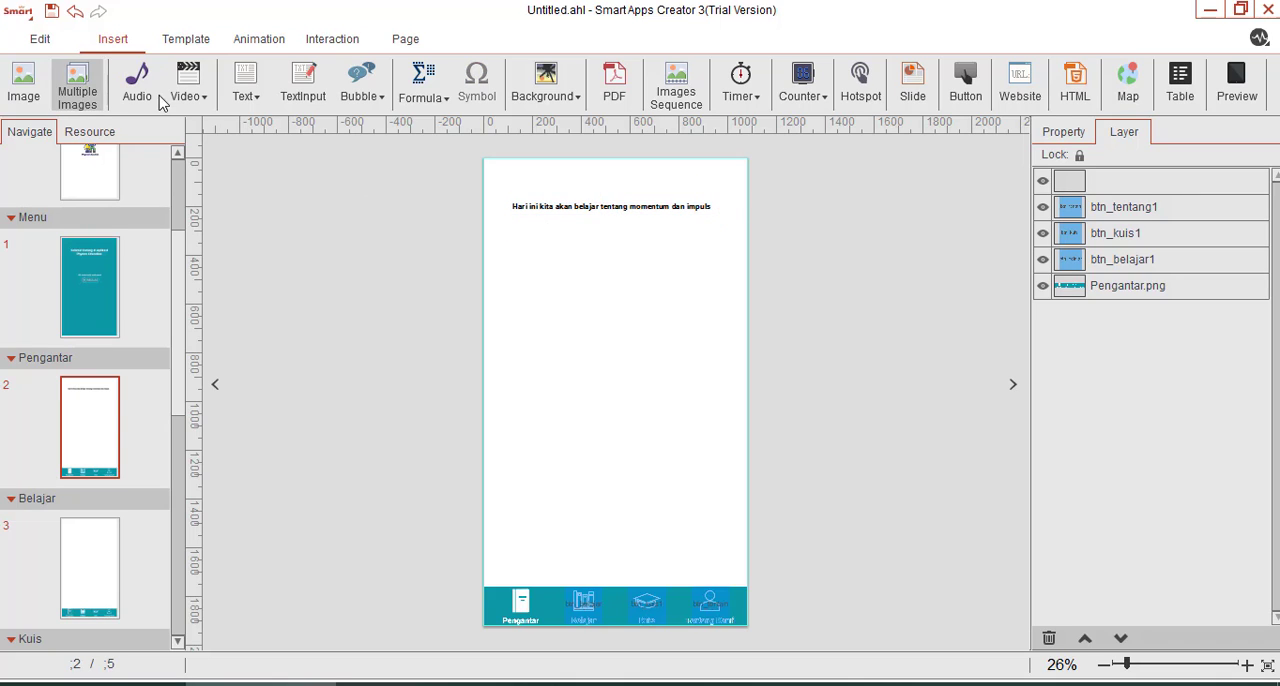
# Insert a second horizontal text box below the sentence, aligned with its start, and enter "apa itu" in it.
pyautogui.click(245, 88)
pyautogui.click(290, 124)
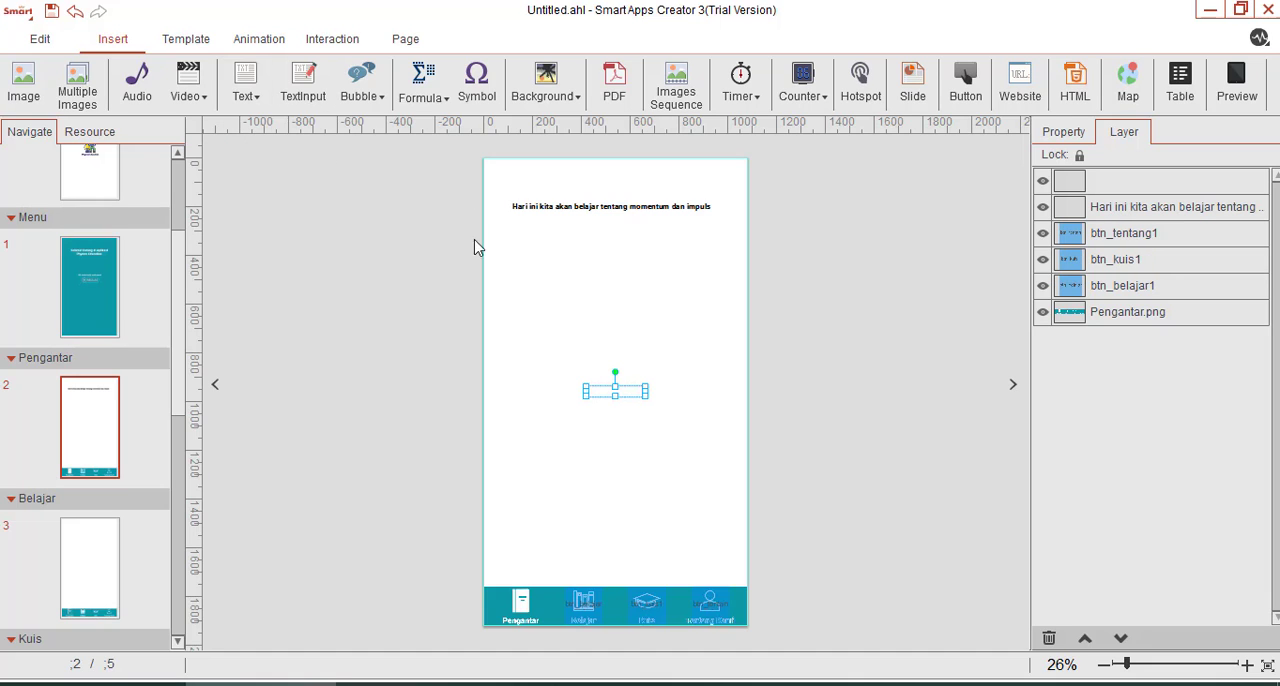
pyautogui.moveTo(633, 397); pyautogui.dragTo(560, 240)
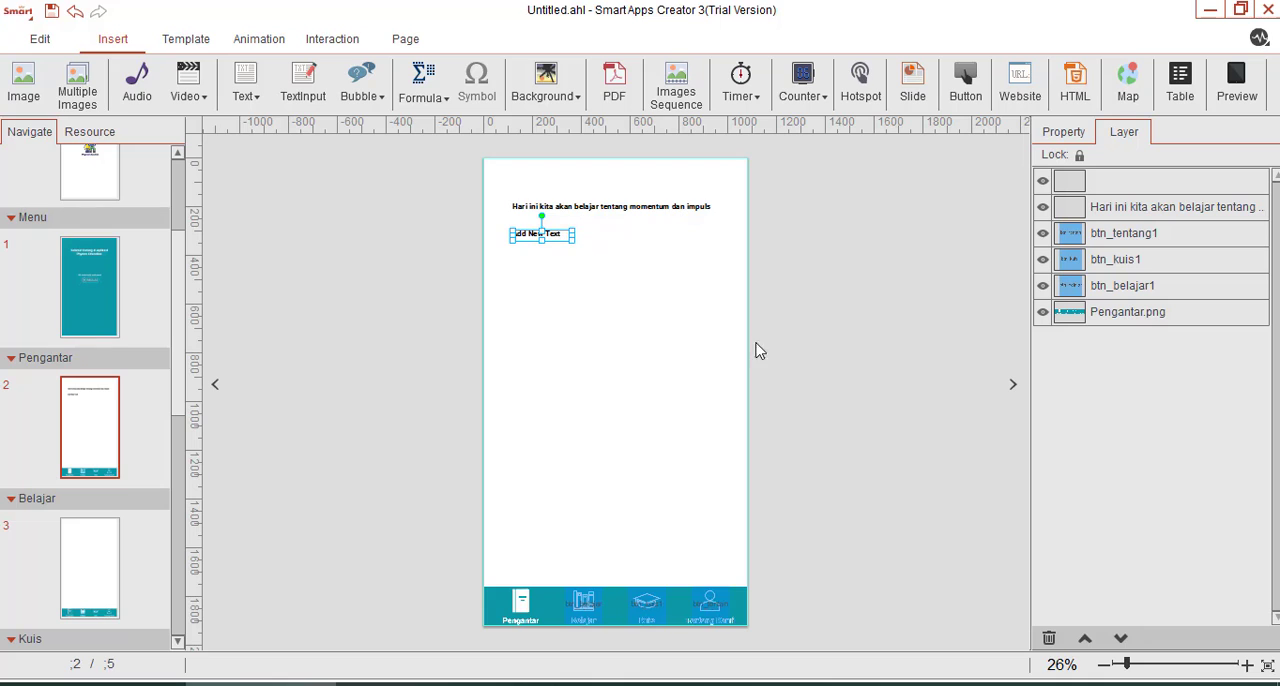
pyautogui.moveTo(1128, 664); pyautogui.dragTo(1153, 664)
pyautogui.scroll(8, 419, 320)
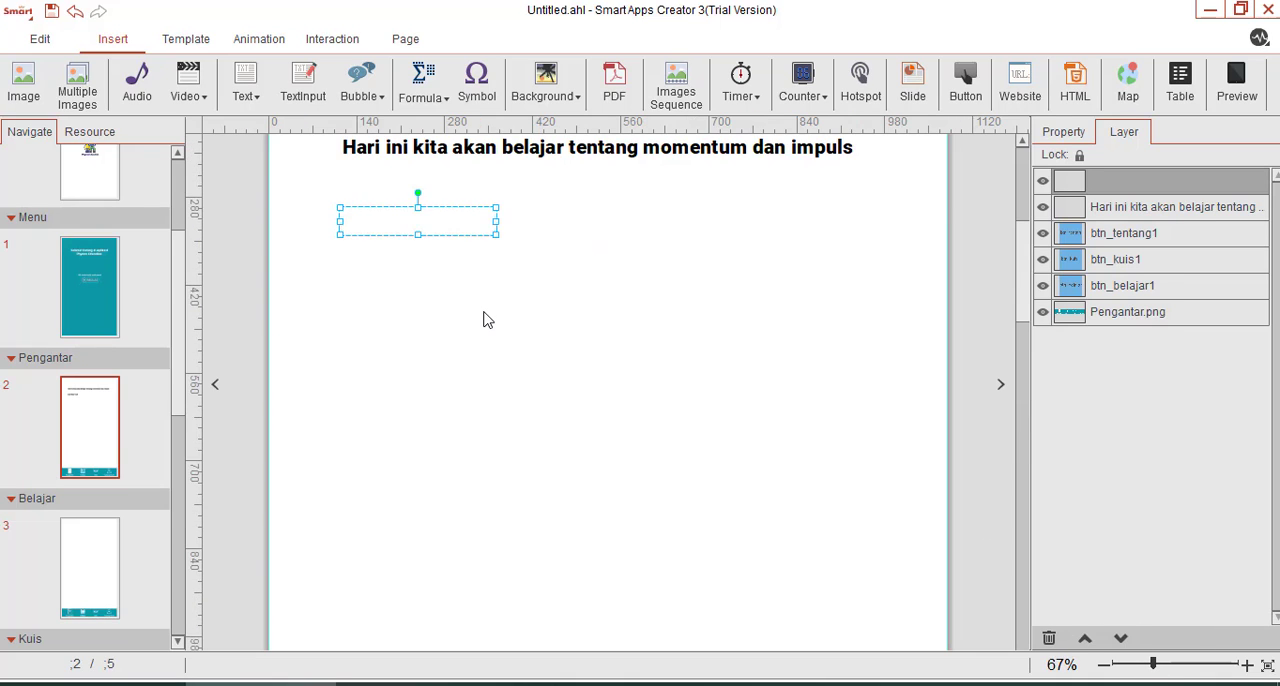
pyautogui.write('apa itu')
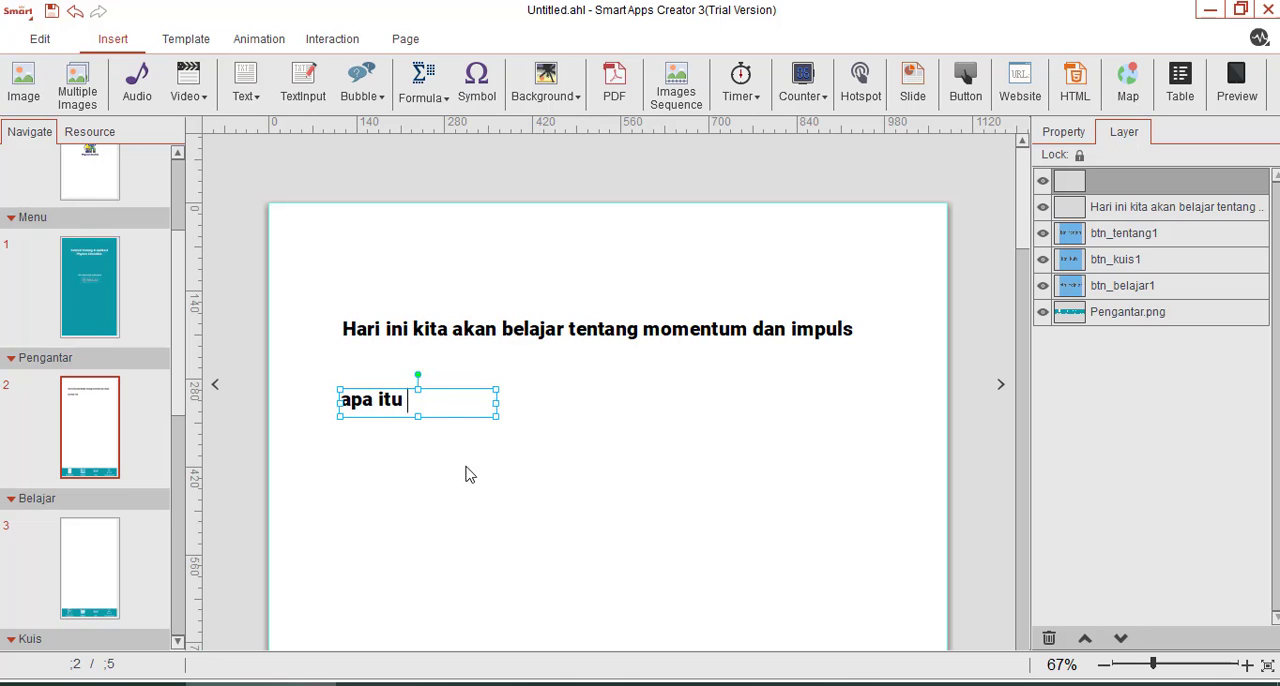
pyautogui.click(470, 475)
pyautogui.doubleClick(366, 398)
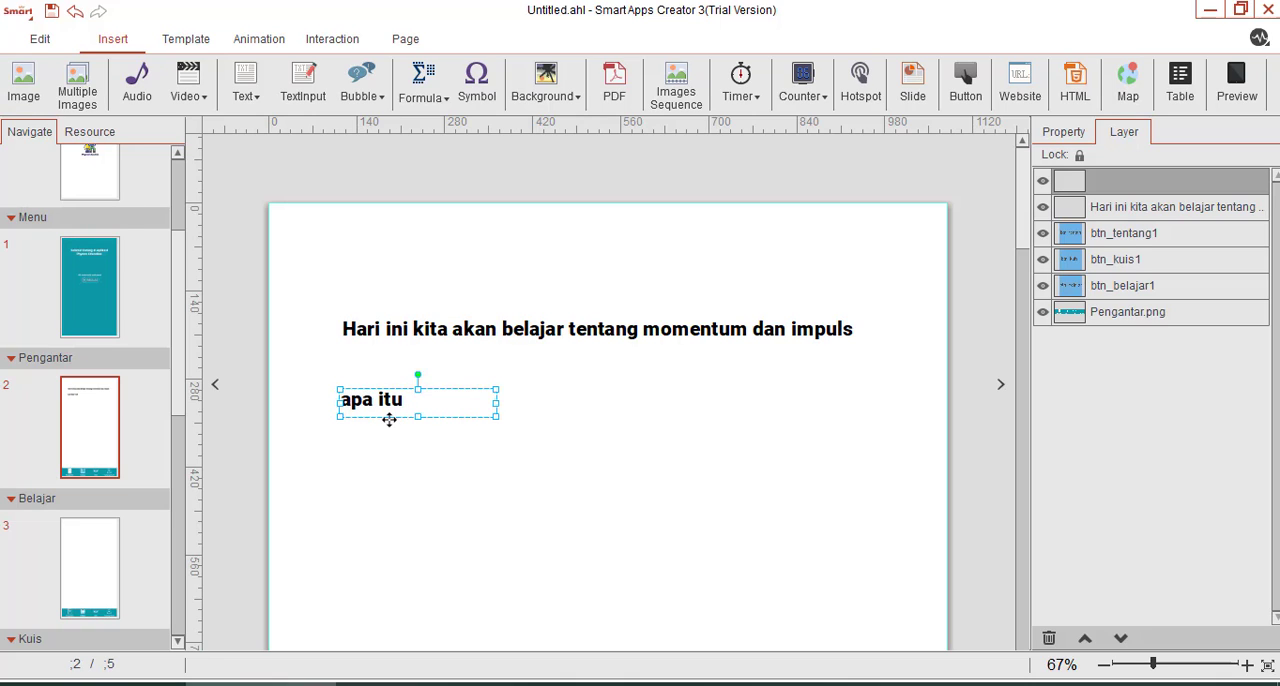
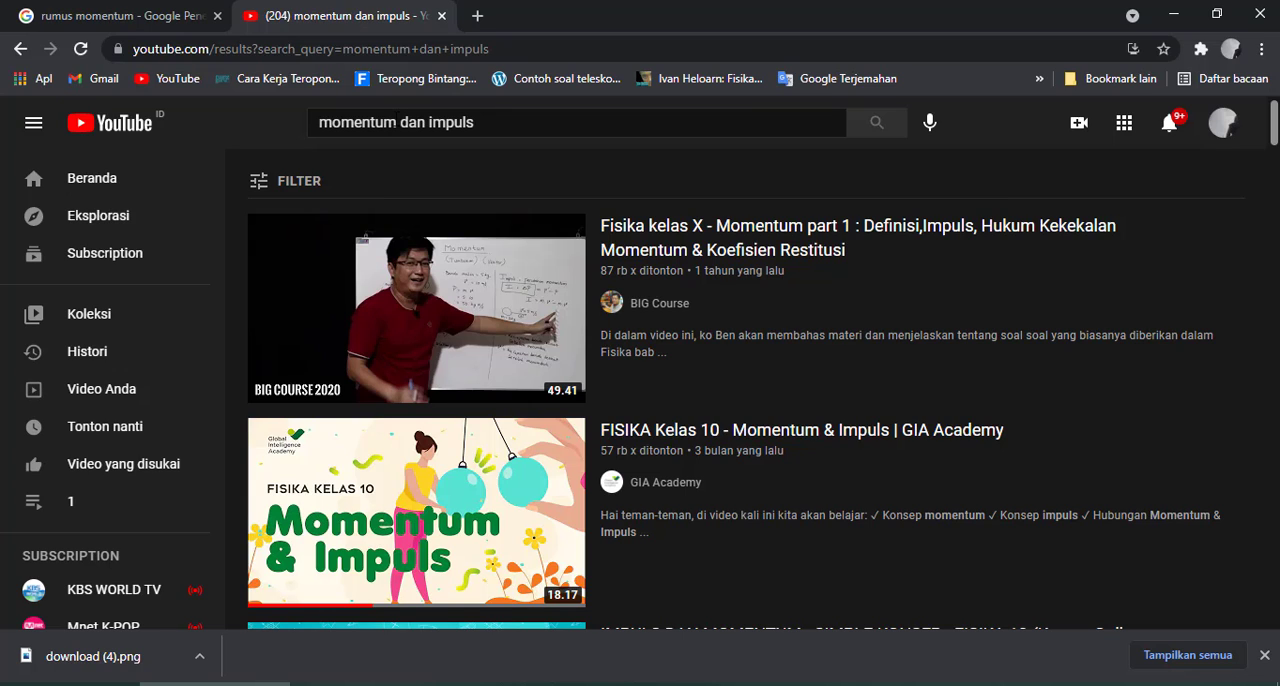
# Open the video "FISIKA Kelas 10 - Momentum & Impuls | GIA Academy", copy its web address and switch back to Smart Apps Creator.
pyautogui.click(523, 556)
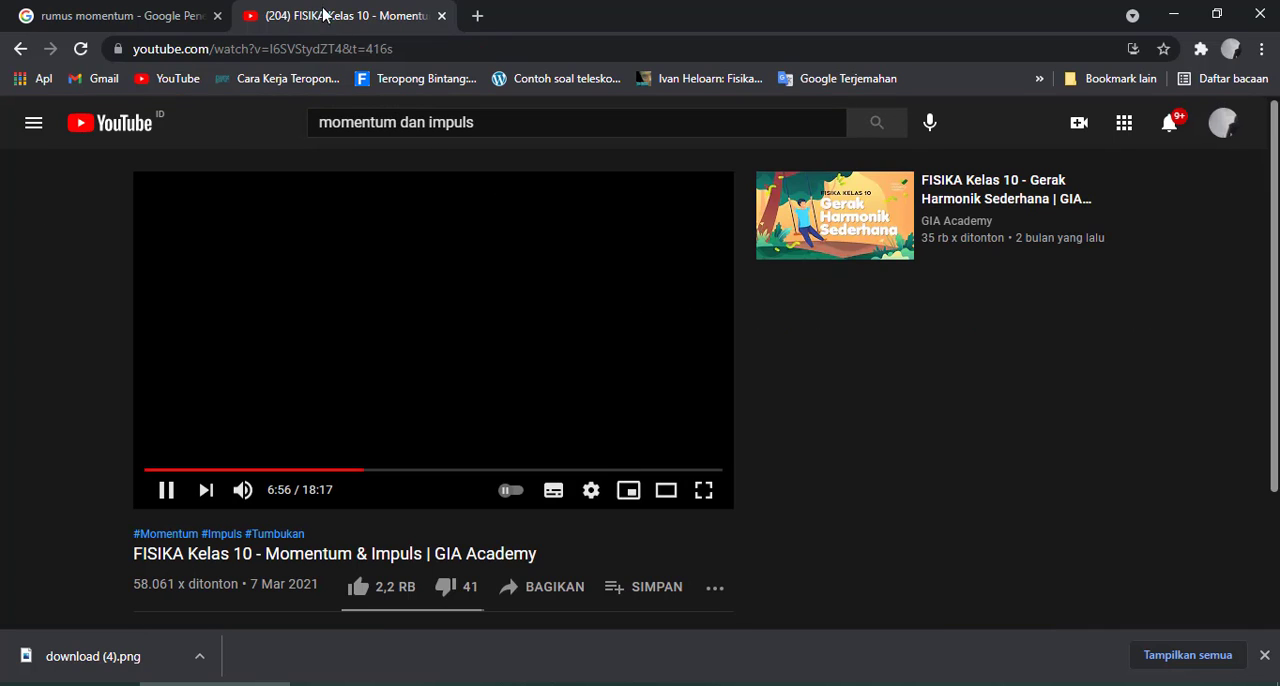
pyautogui.click(347, 56)
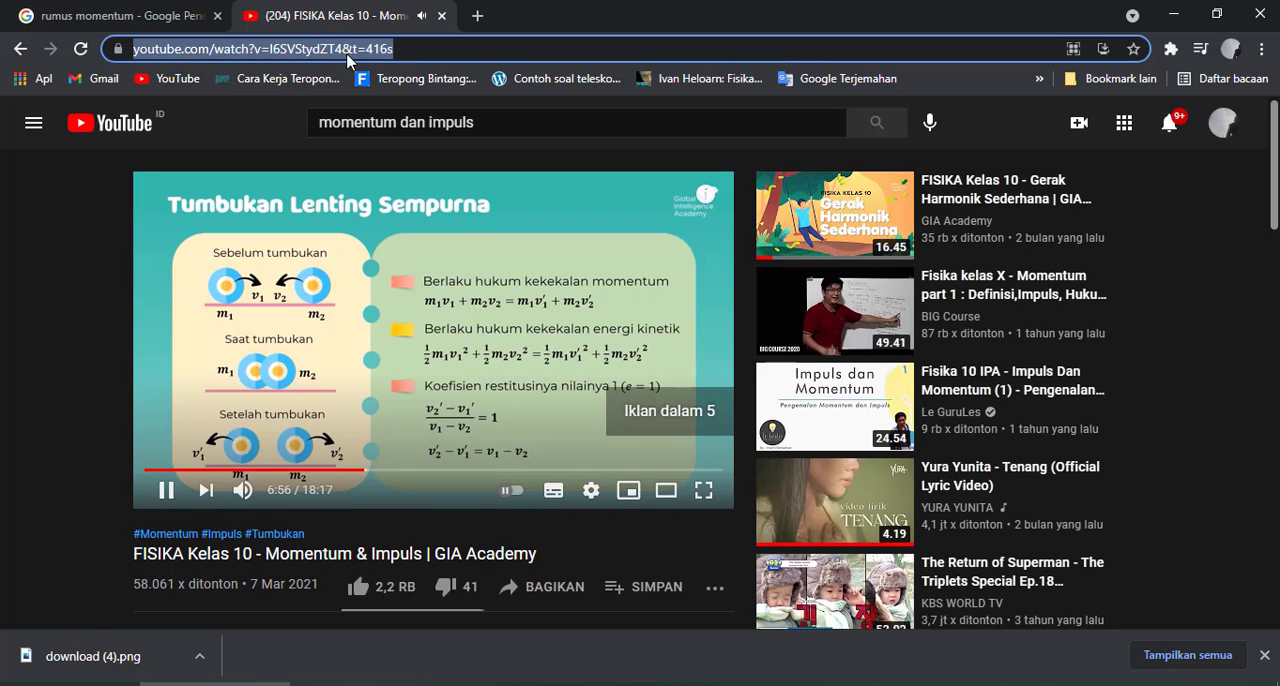
pyautogui.click(464, 378)
pyautogui.click(367, 50)
pyautogui.hotkey('ctrl', 'c')
pyautogui.click(430, 684)
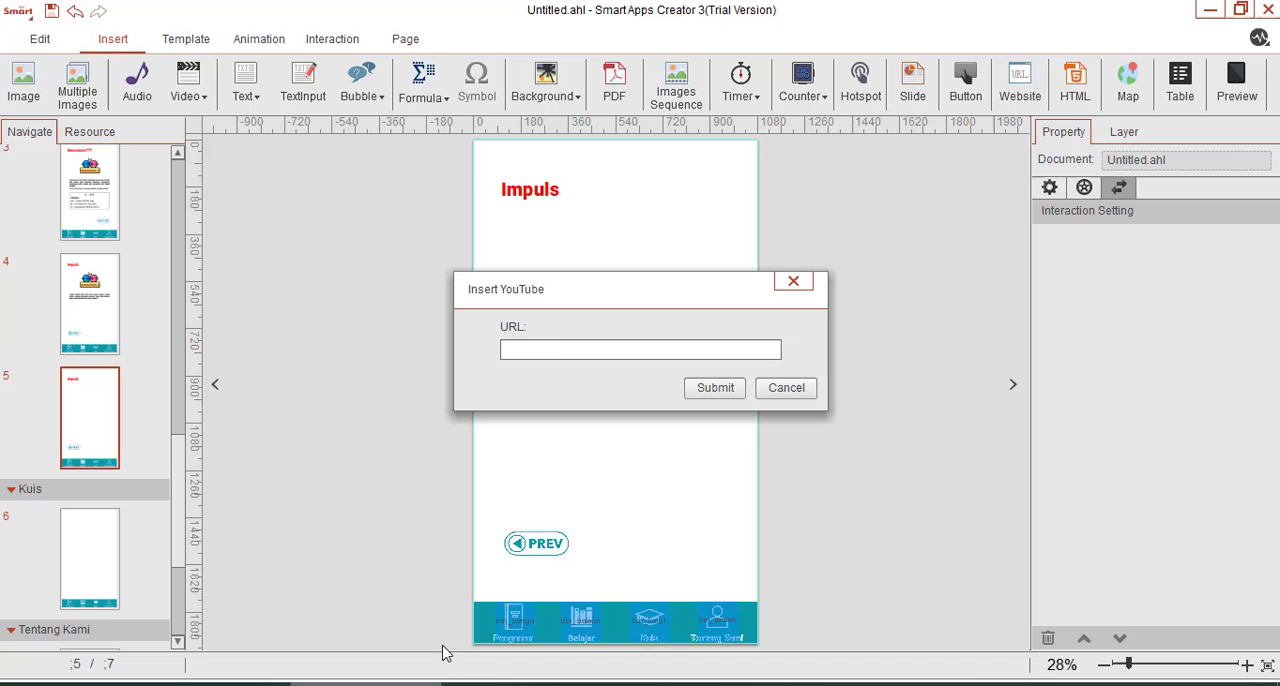
# Insert the YouTube video on page 5 using the copied web address.
pyautogui.click(540, 349)
pyautogui.hotkey('ctrl', 'v')
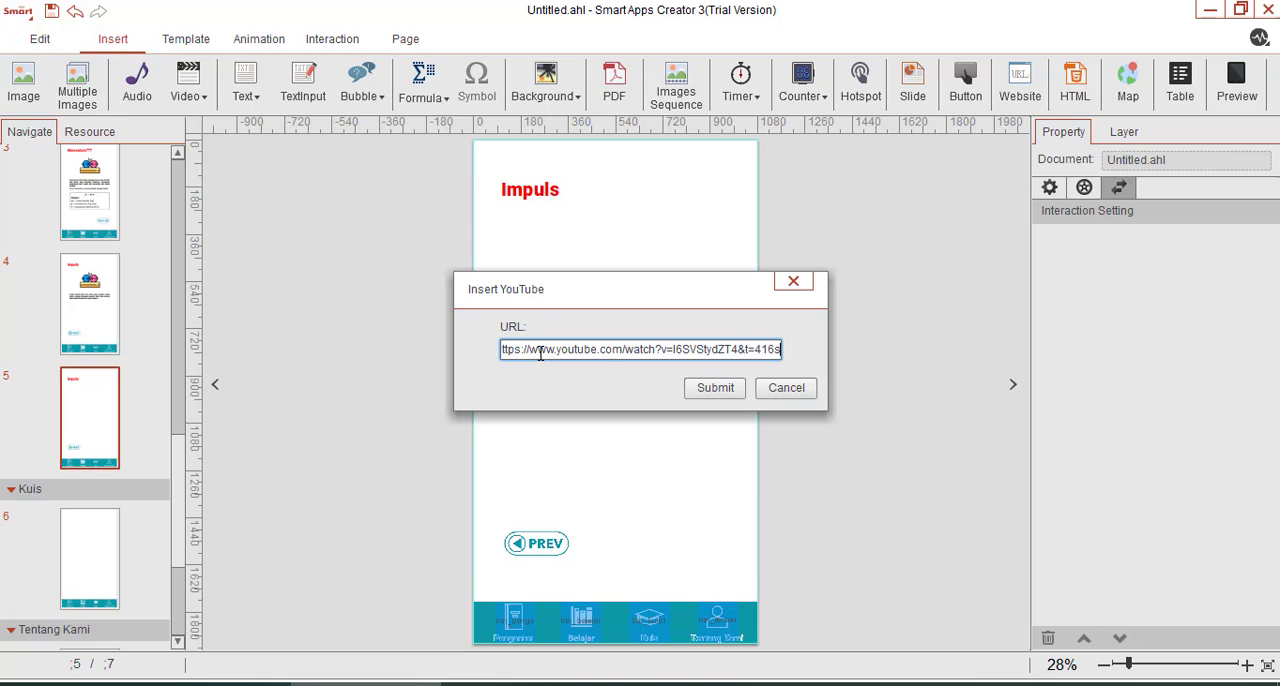
pyautogui.click(716, 390)
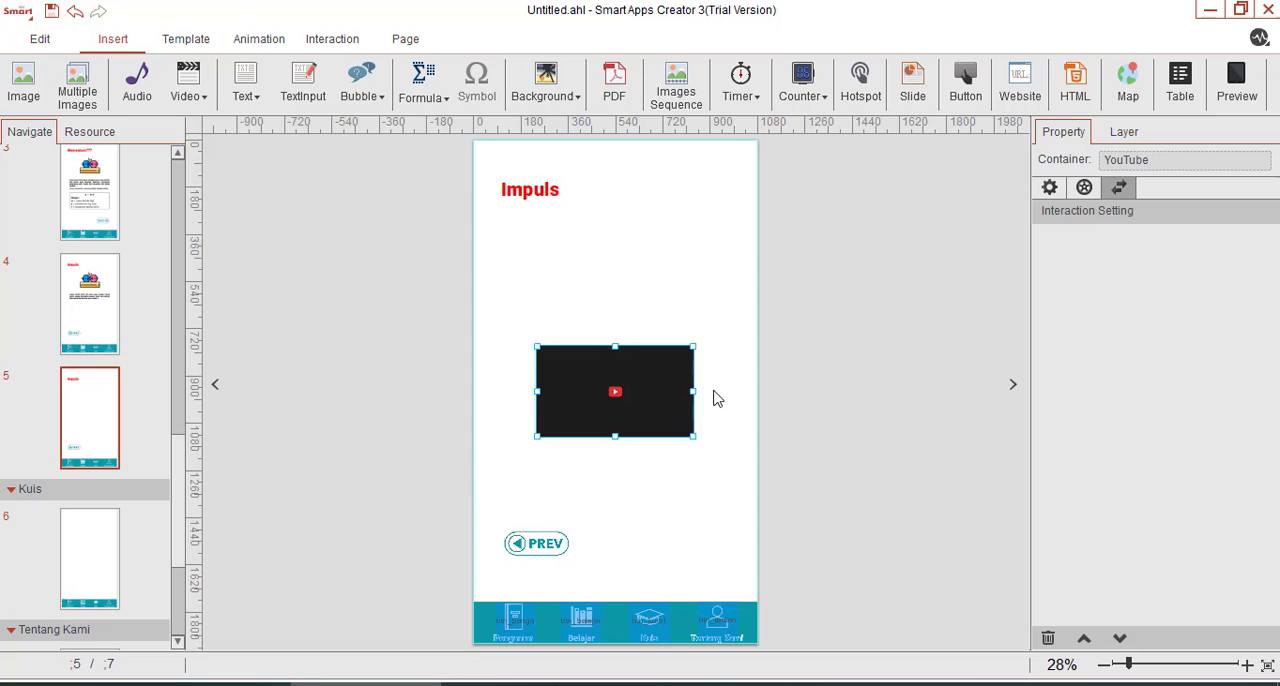
# Move the YouTube video directly below the Impuls heading and enlarge it to span most of the page width.
pyautogui.moveTo(620, 400); pyautogui.dragTo(601, 285)
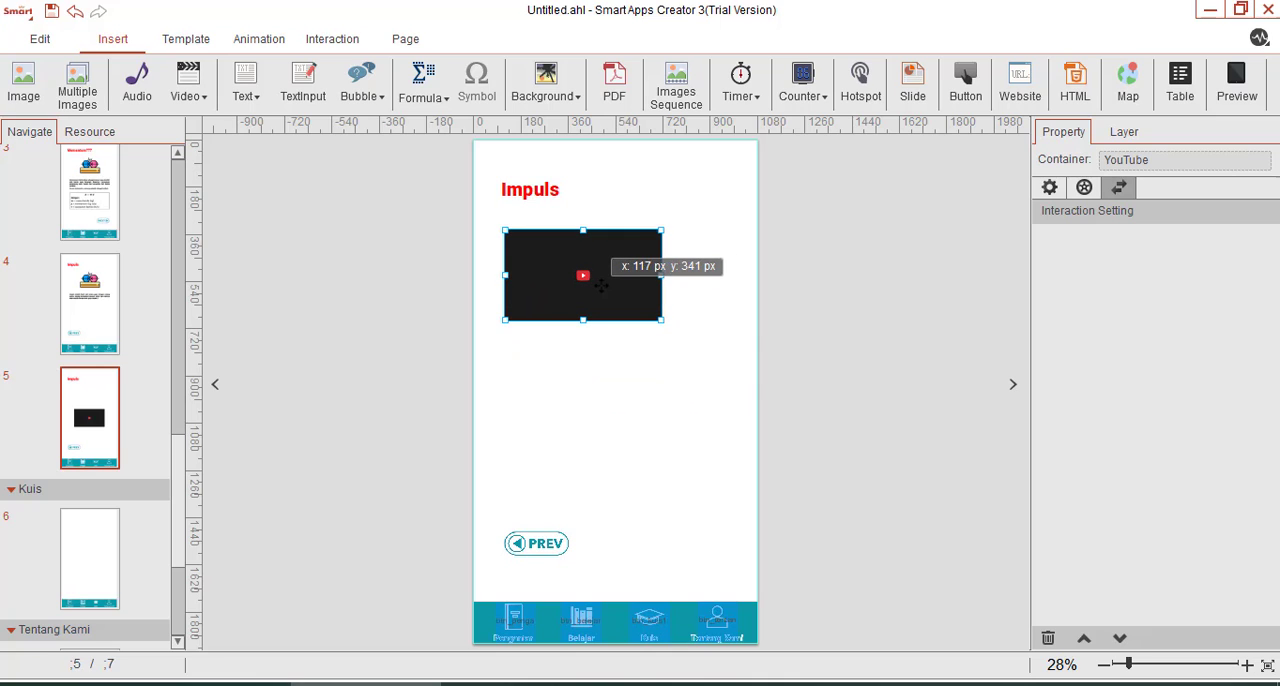
pyautogui.moveTo(661, 317)
pyautogui.mouseDown()
pyautogui.moveTo(735, 364)
pyautogui.moveTo(641, 336)
pyautogui.moveTo(637, 322)
pyautogui.mouseUp()
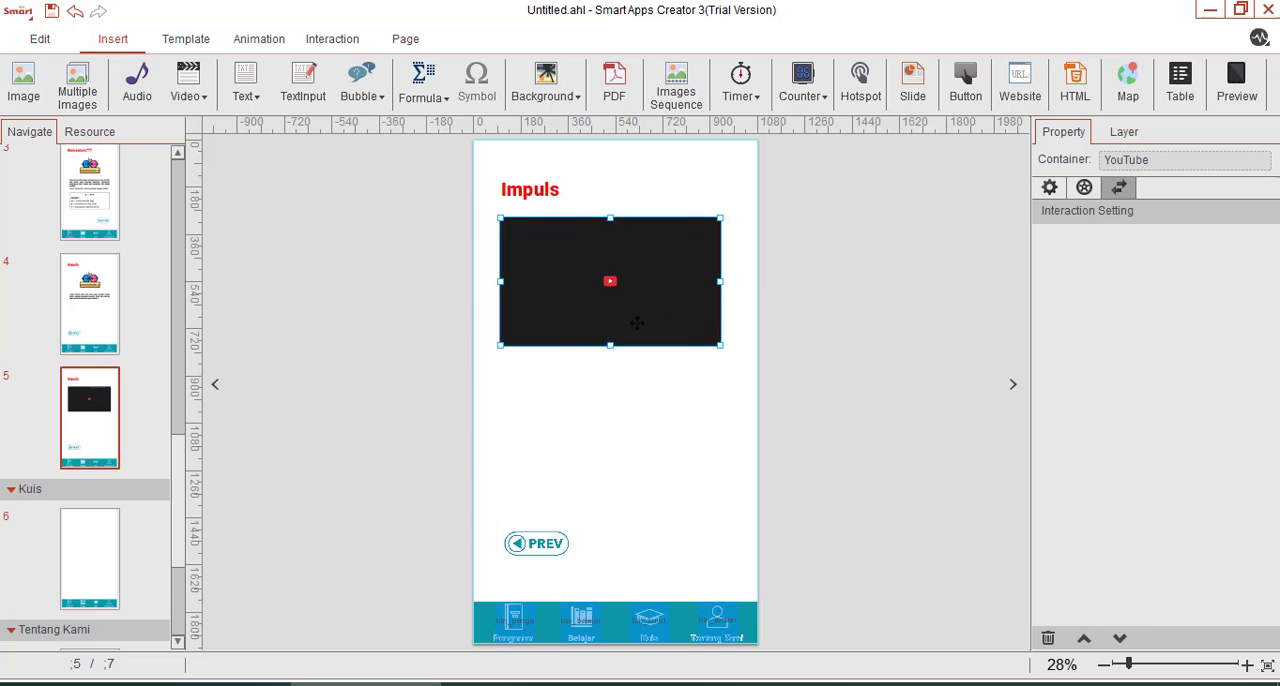
pyautogui.click(860, 366)
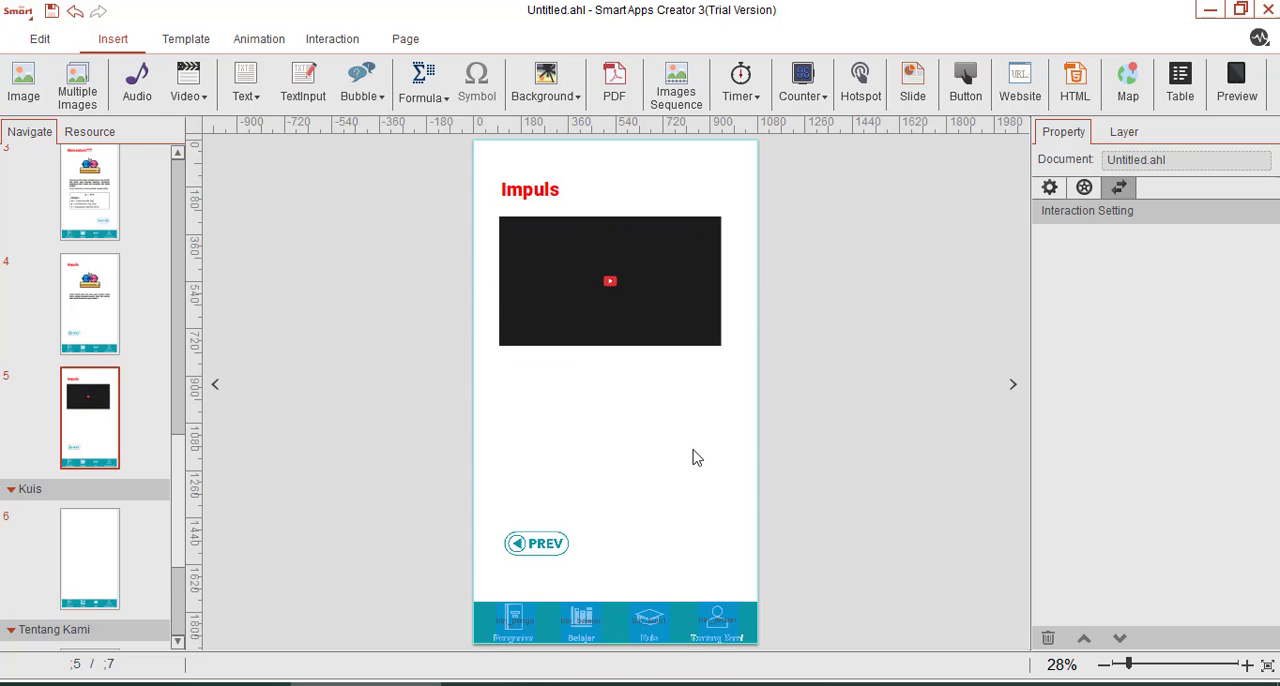
# Delete the existing Switch Page interaction of the PREV button on page 5.
pyautogui.click(528, 543)
pyautogui.click(100, 314)
pyautogui.click(94, 414)
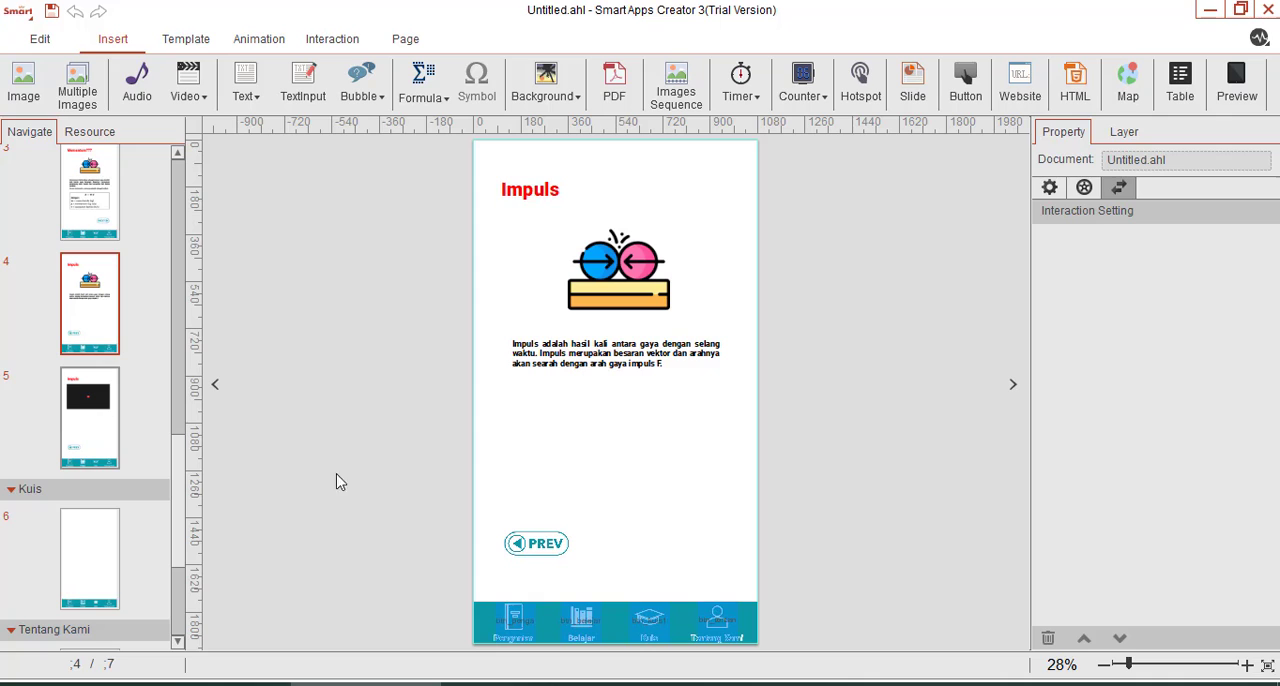
pyautogui.click(532, 556)
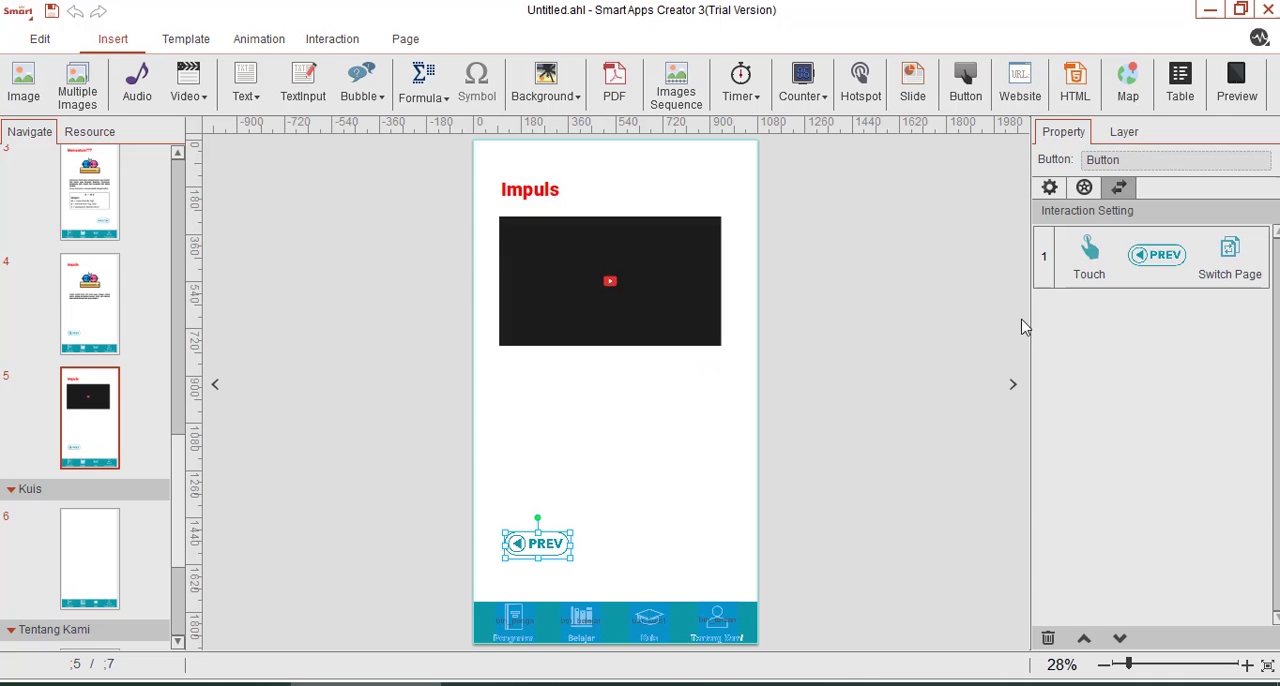
pyautogui.rightClick(1082, 246)
pyautogui.click(1116, 304)
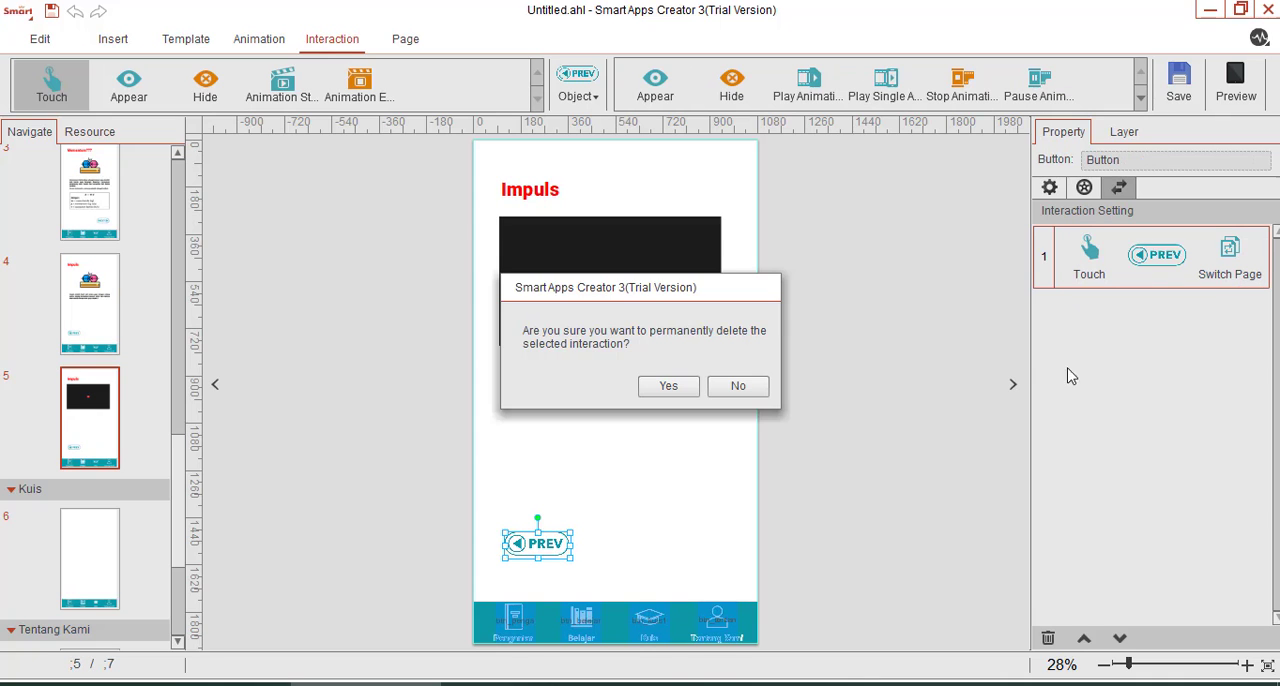
pyautogui.click(694, 388)
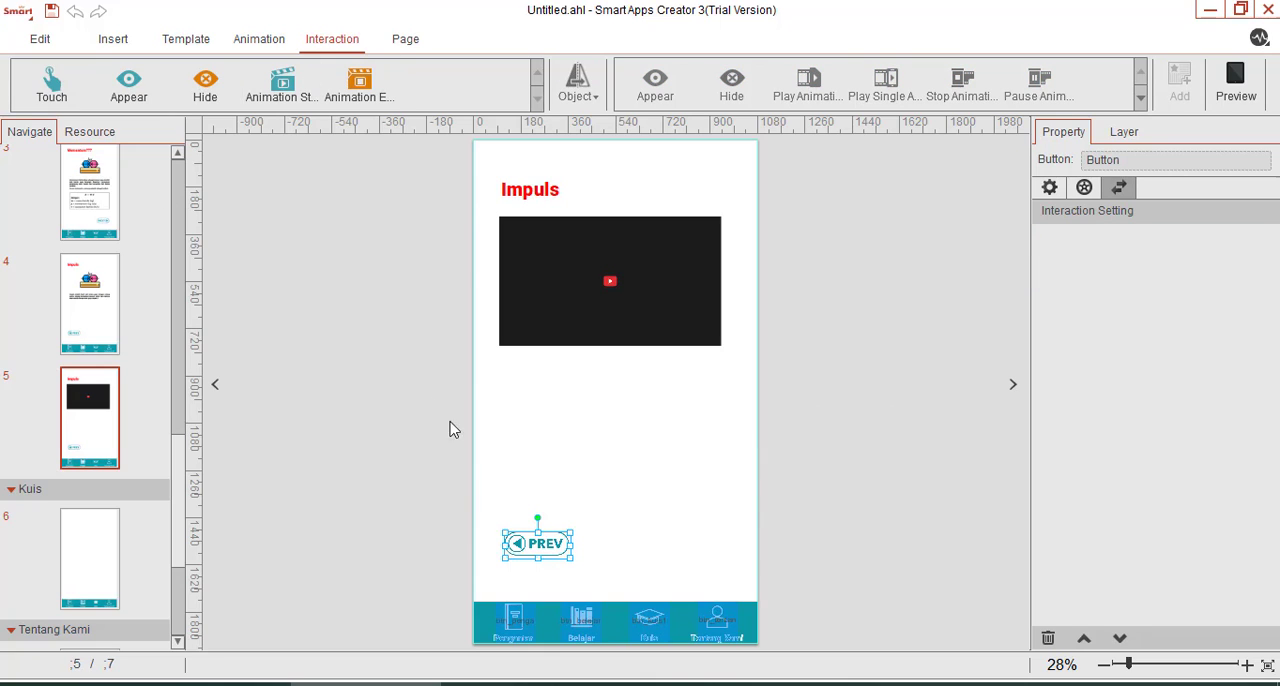
# Give the PREV button on page 5 a Touch interaction that switches to page 4 of the Belajar section.
pyautogui.click(52, 90)
pyautogui.click(578, 88)
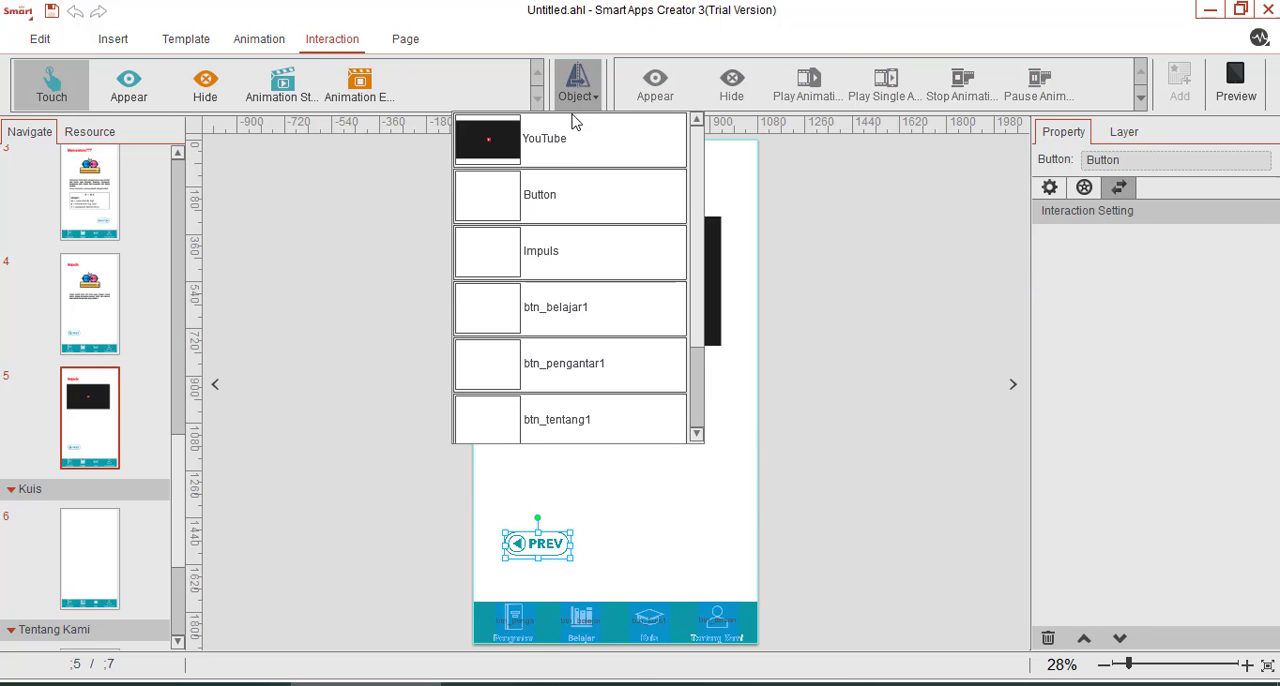
pyautogui.click(536, 197)
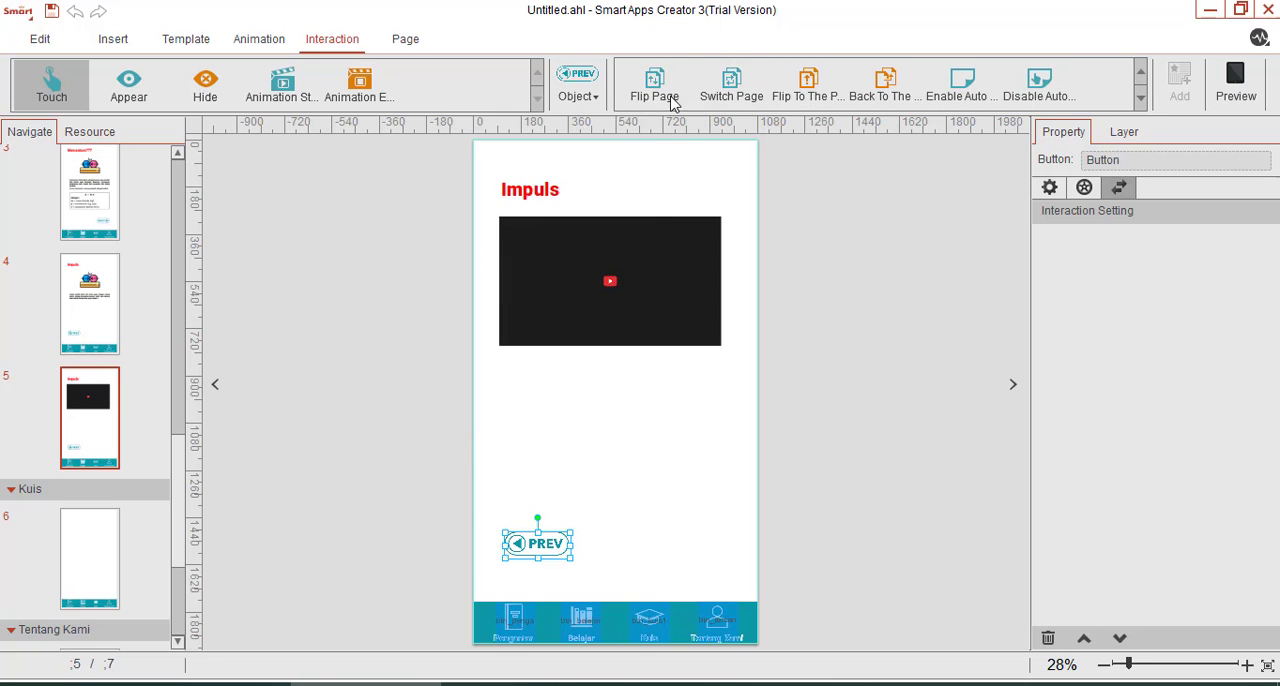
pyautogui.click(728, 88)
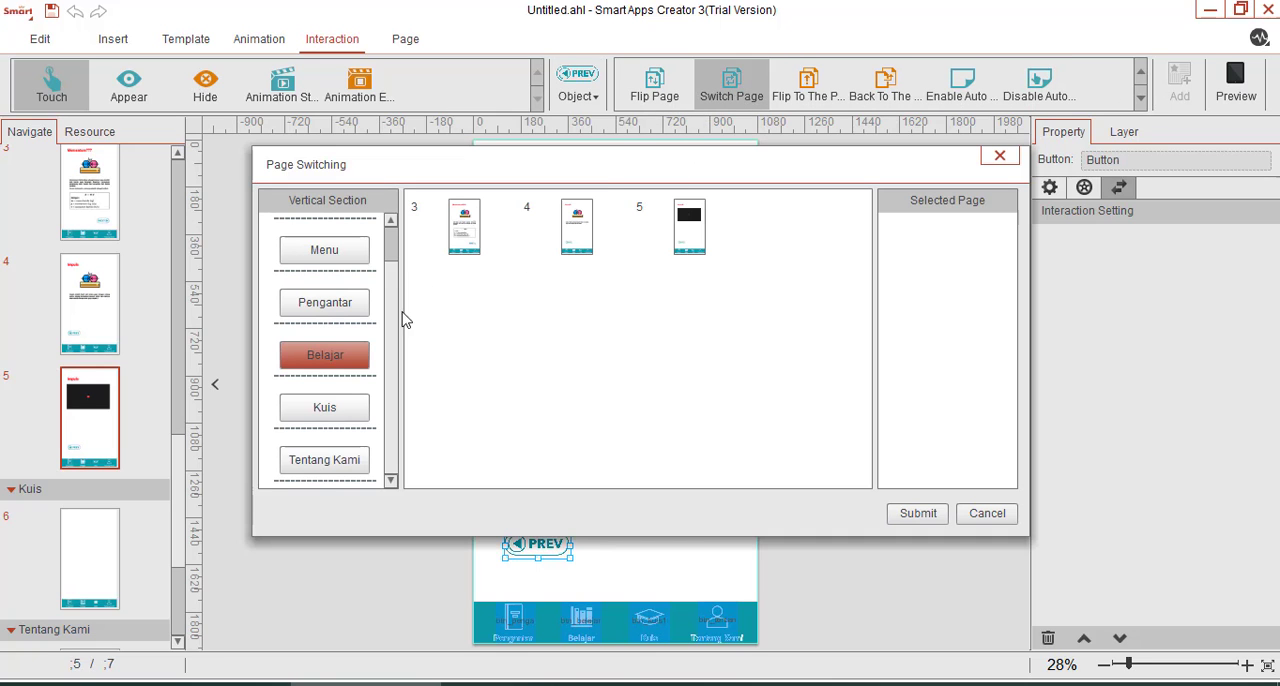
pyautogui.click(577, 232)
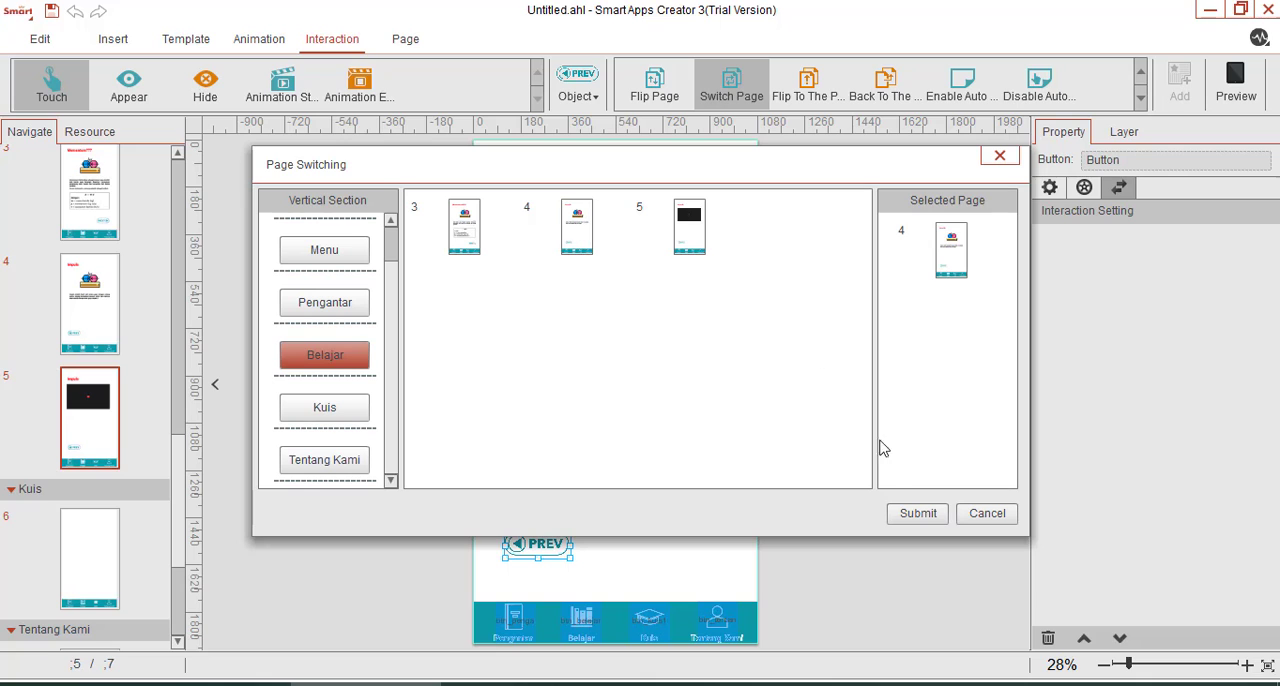
pyautogui.click(915, 514)
# Copy the NEXT button from the Momentum page to the Impuls page 4 and align it level with the PREV button.
pyautogui.click(82, 302)
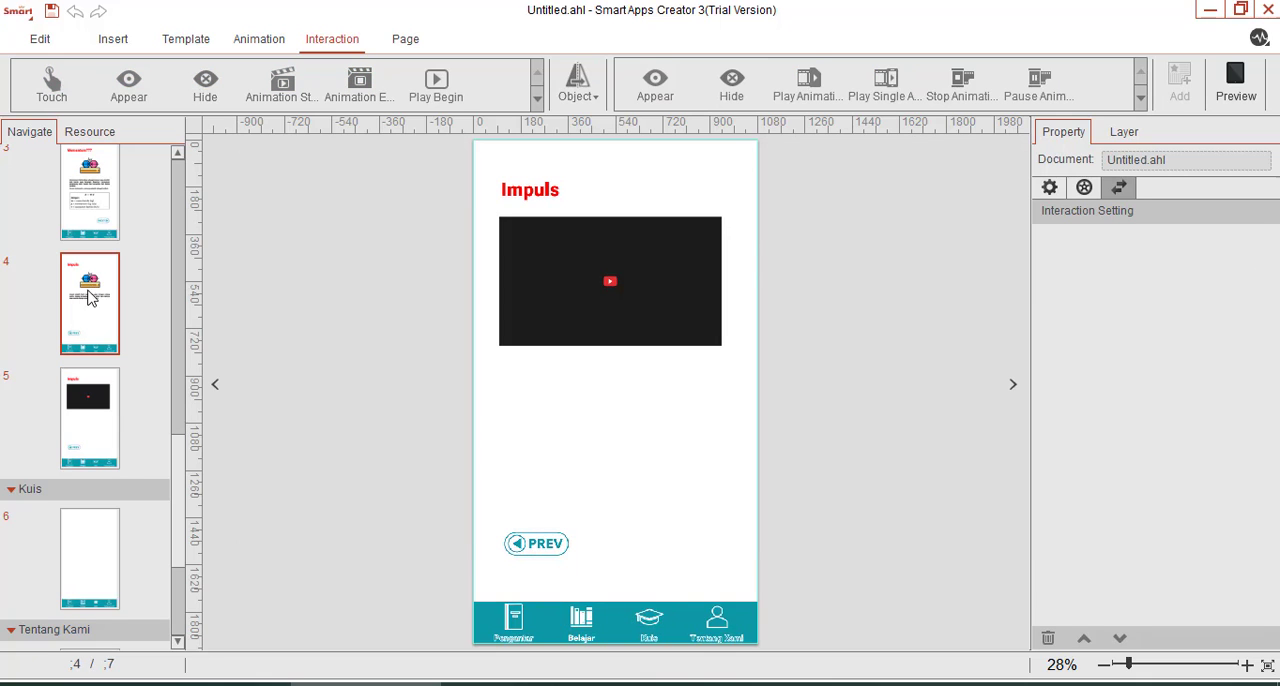
pyautogui.click(110, 214)
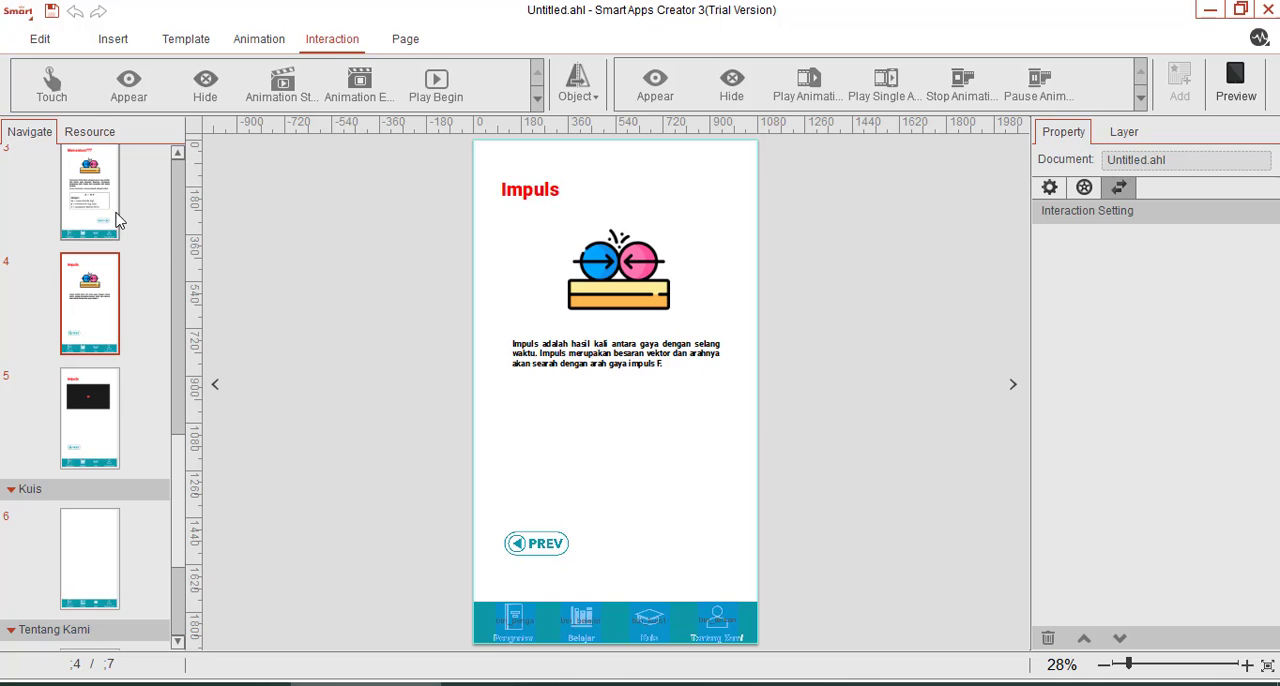
pyautogui.click(684, 562)
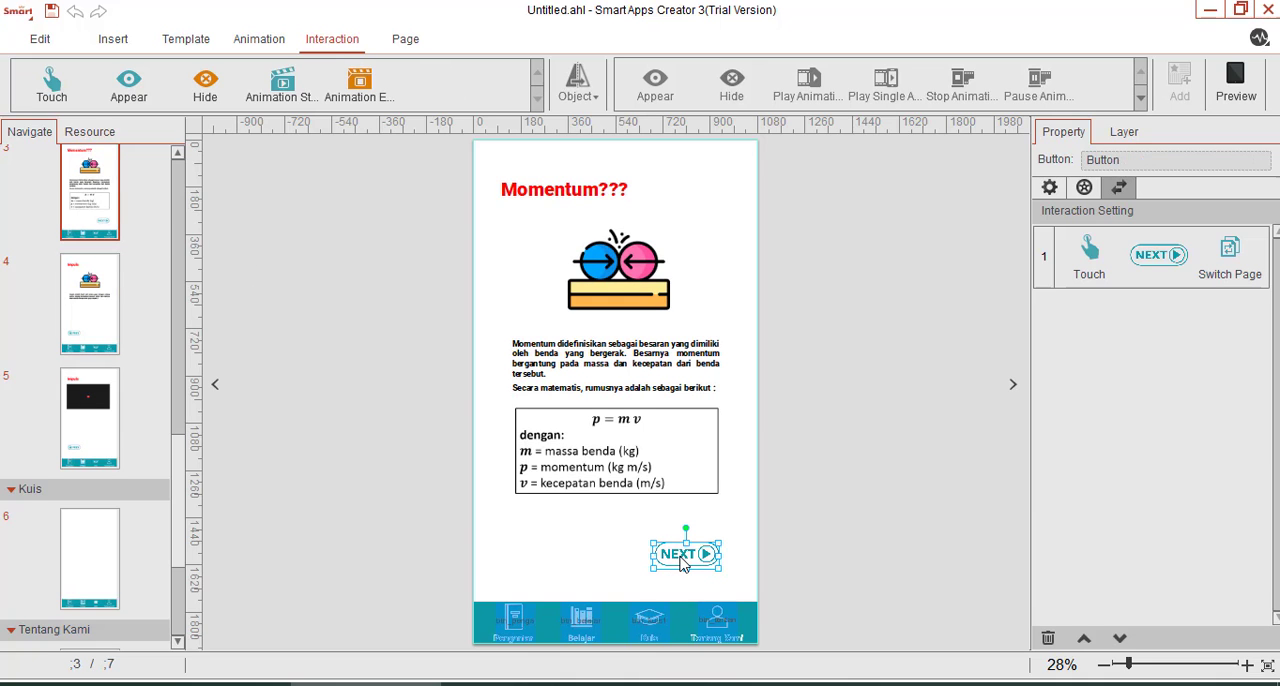
pyautogui.click(92, 280)
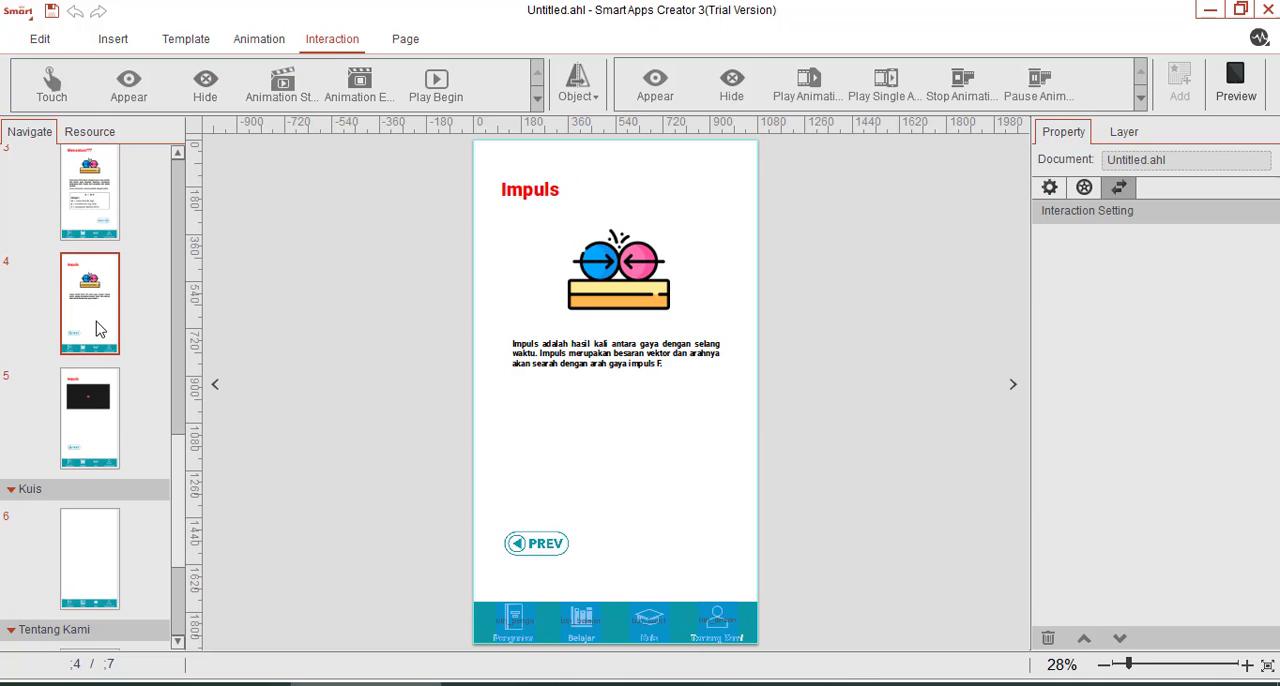
pyautogui.hotkey('ctrl', 'v')
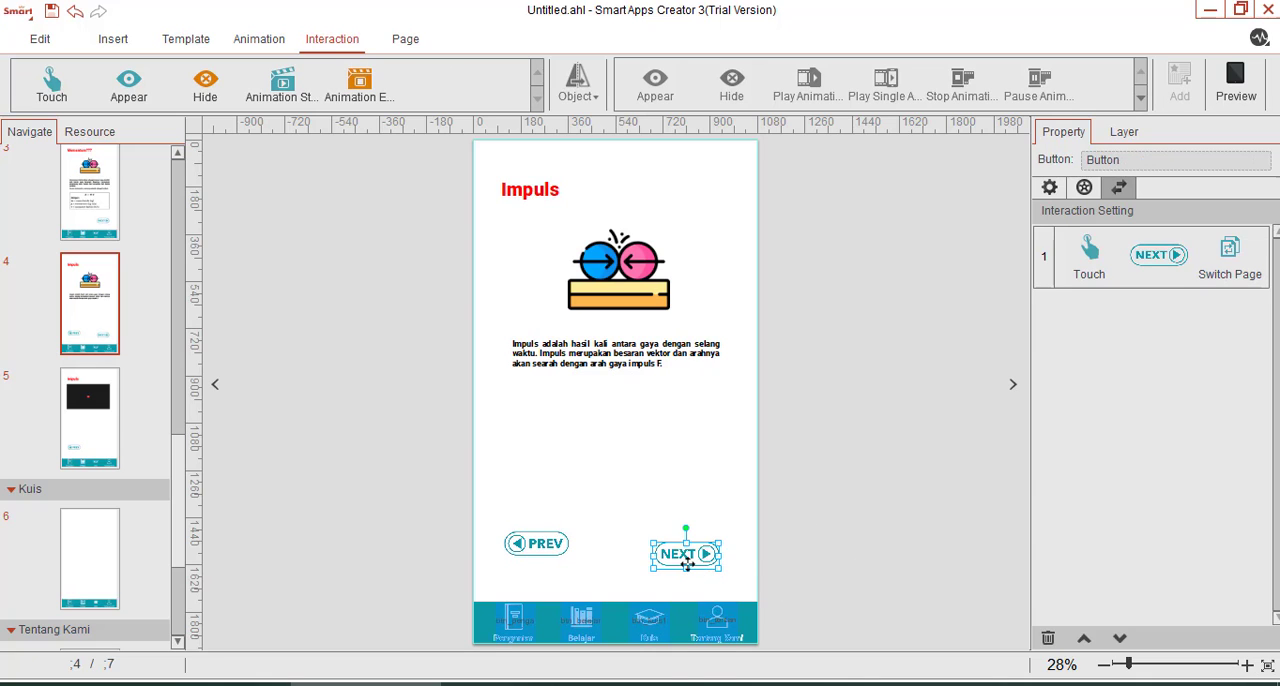
pyautogui.moveTo(688, 562); pyautogui.dragTo(688, 554)
# Delete the Switch Page interaction carried over with the NEXT button on page 4.
pyautogui.rightClick(1087, 243)
pyautogui.click(1131, 295)
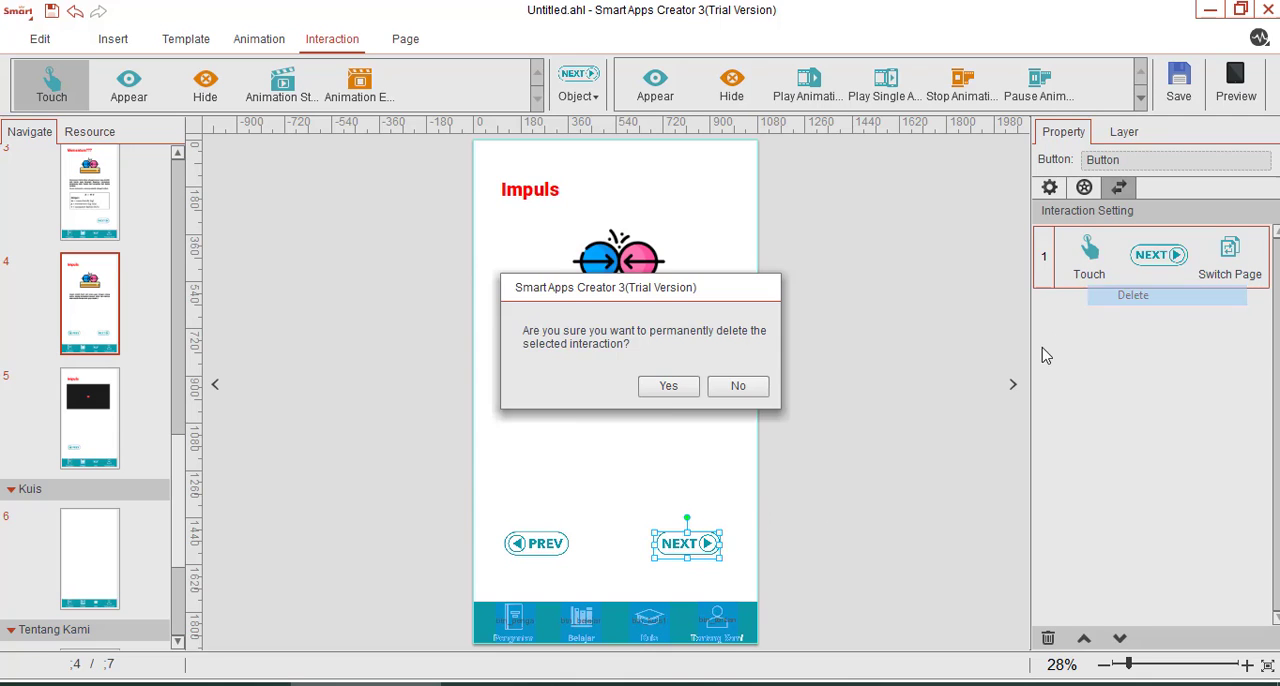
pyautogui.click(662, 386)
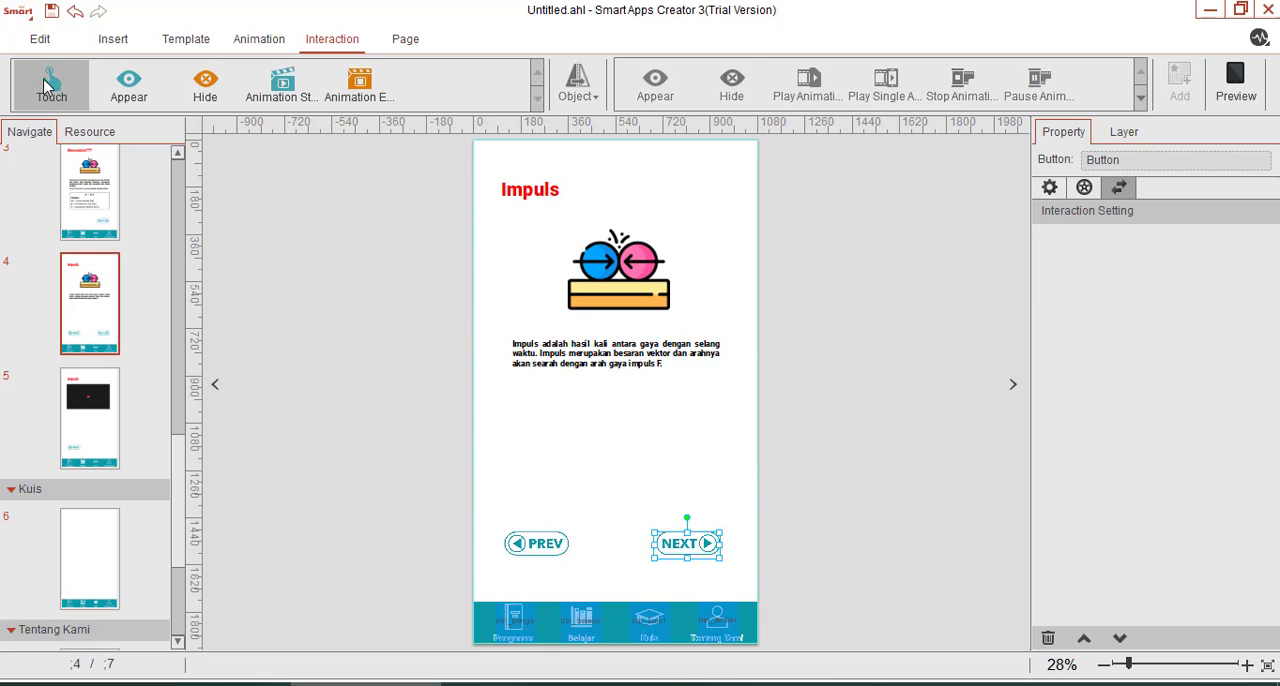
# Give the NEXT button on page 4 a Touch interaction that switches to page 5 of the Belajar section.
pyautogui.click(574, 98)
pyautogui.click(543, 137)
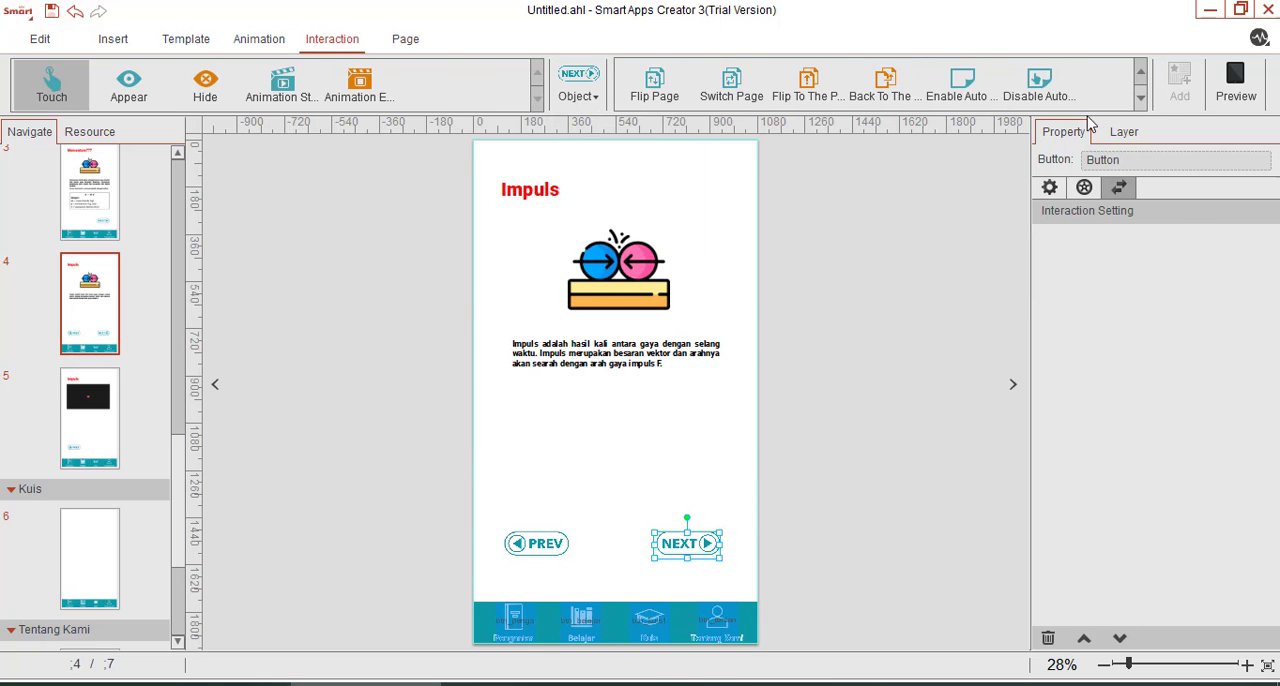
pyautogui.click(731, 88)
pyautogui.click(705, 200)
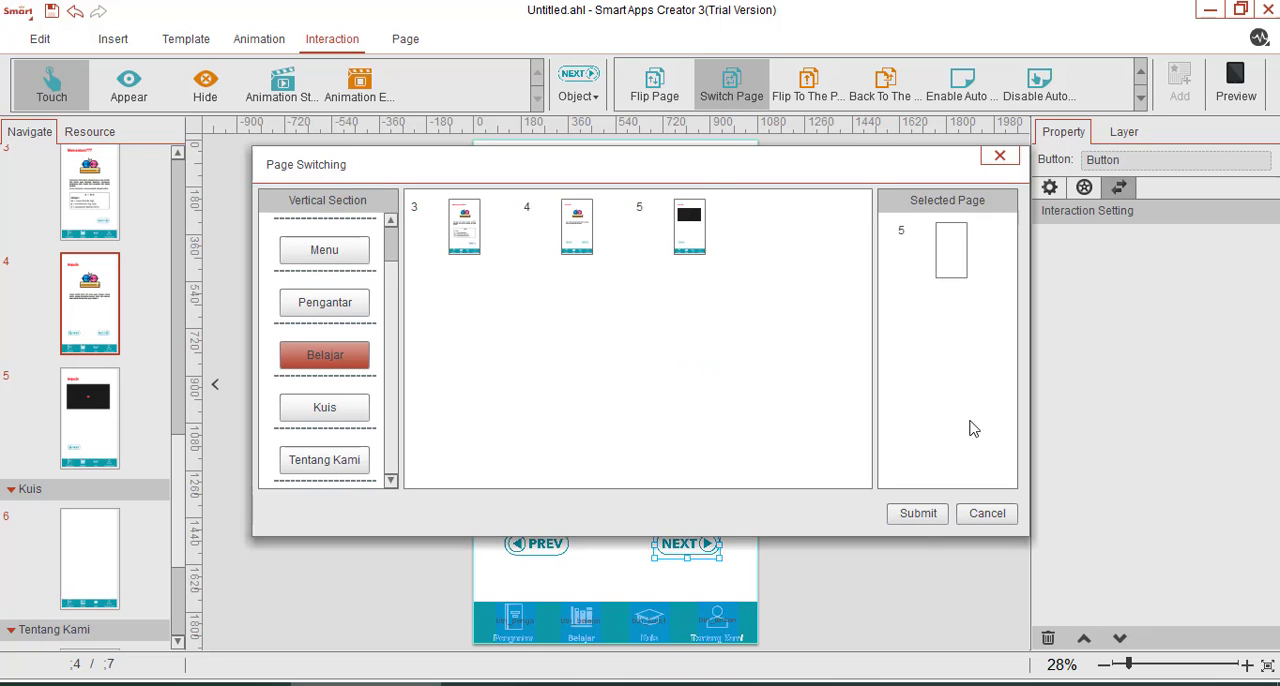
pyautogui.click(920, 513)
pyautogui.click(912, 497)
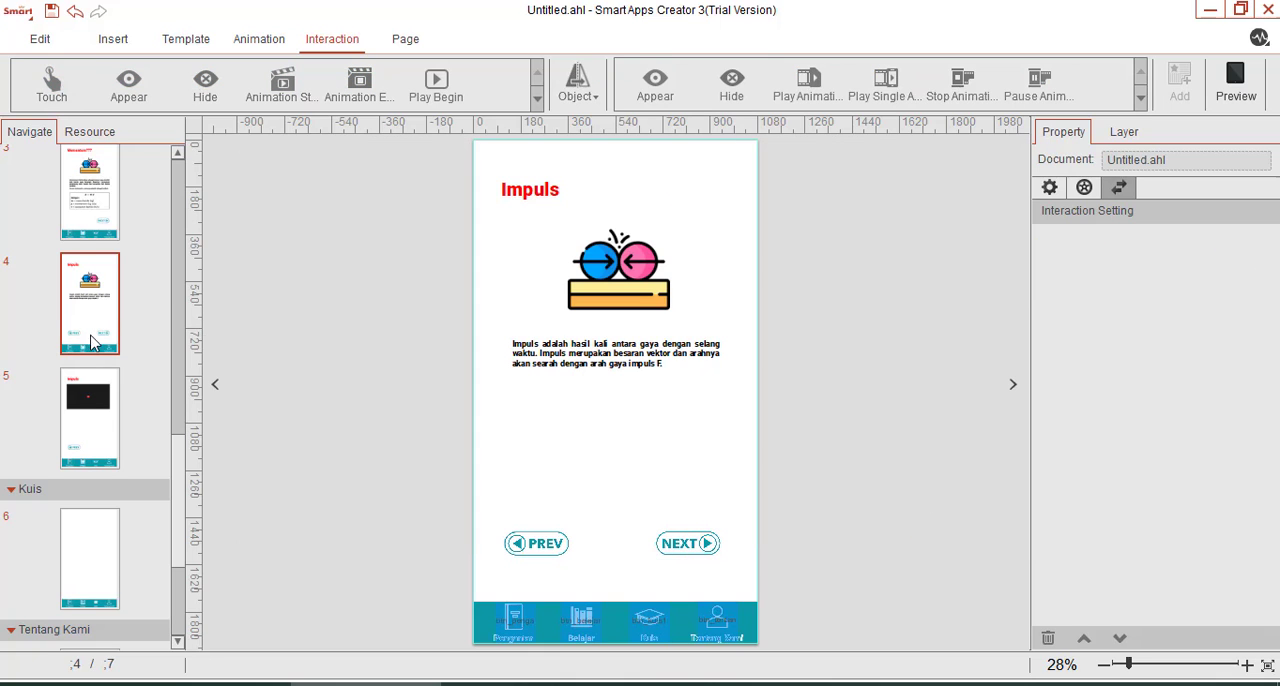
# Preview the app from the Momentum page, test the NEXT and PREV buttons between the Belajar pages and close the preview.
pyautogui.scroll(1, 80, 345)
pyautogui.click(90, 272)
pyautogui.click(1236, 85)
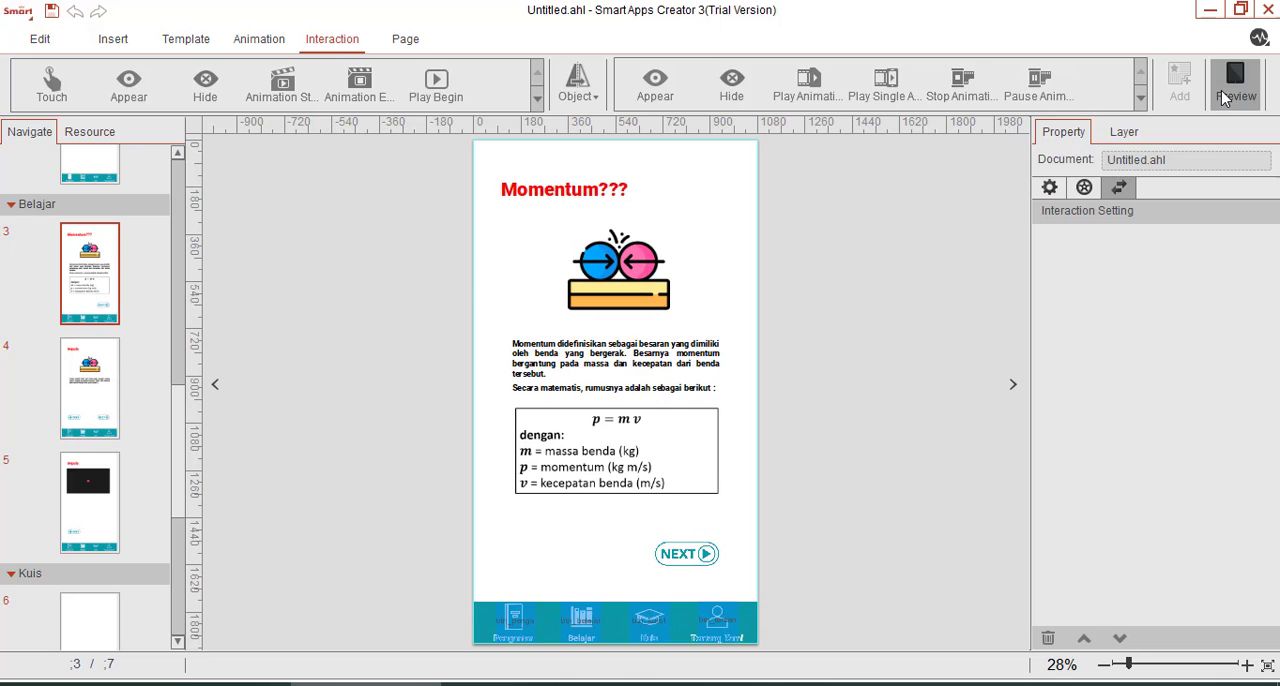
pyautogui.click(697, 483)
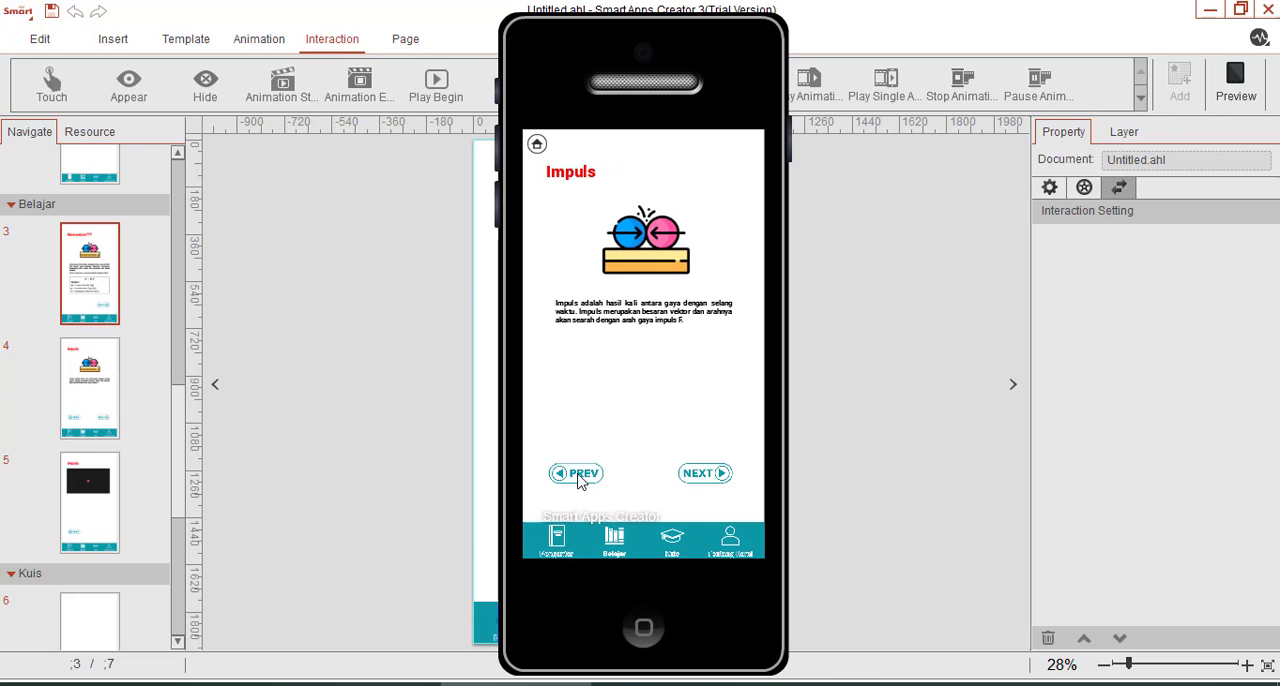
pyautogui.click(720, 481)
pyautogui.click(580, 473)
pyautogui.click(580, 475)
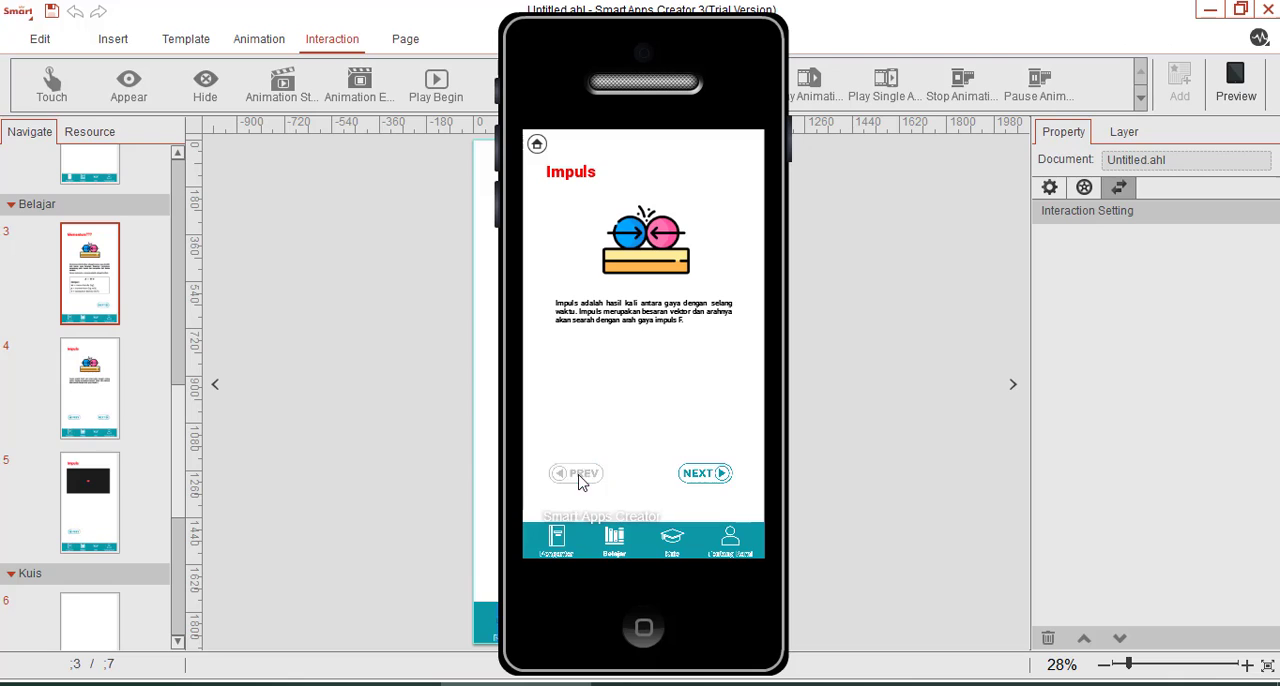
pyautogui.click(644, 627)
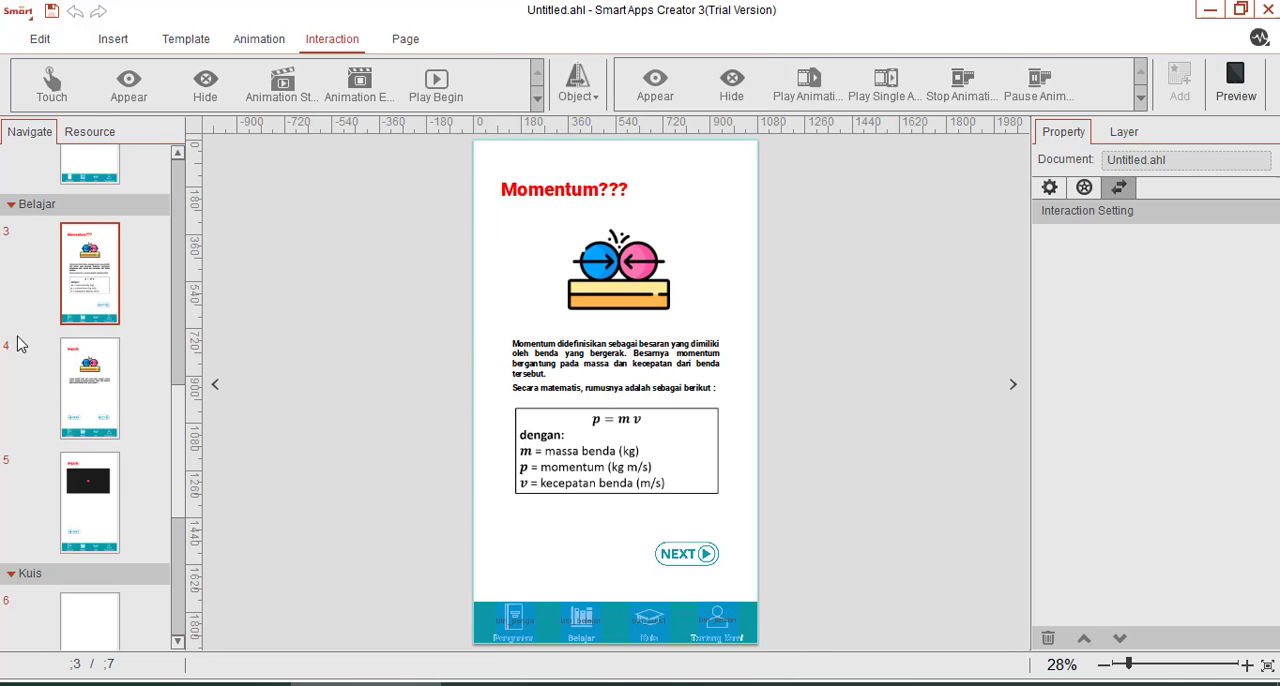
# Insert a horizontal text box in the middle of the blank Kuis page and enlarge it to about 557 by 103 px.
pyautogui.scroll(-2, 22, 350)
pyautogui.click(88, 437)
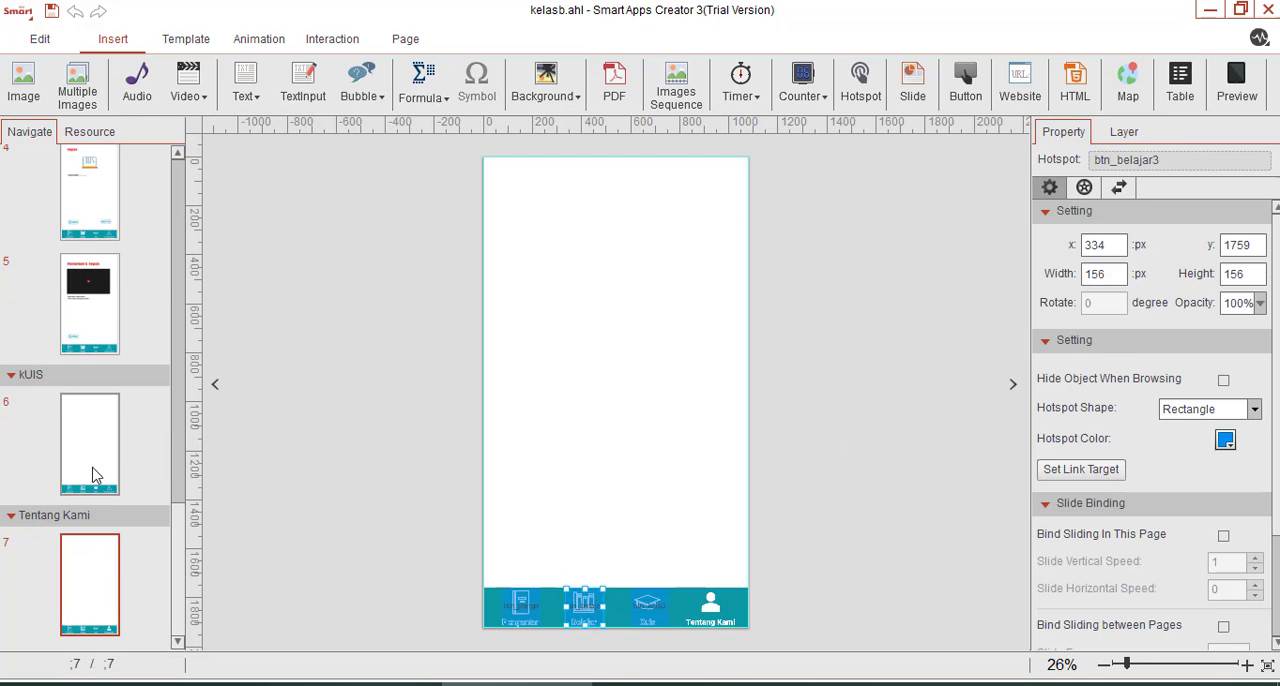
pyautogui.click(93, 475)
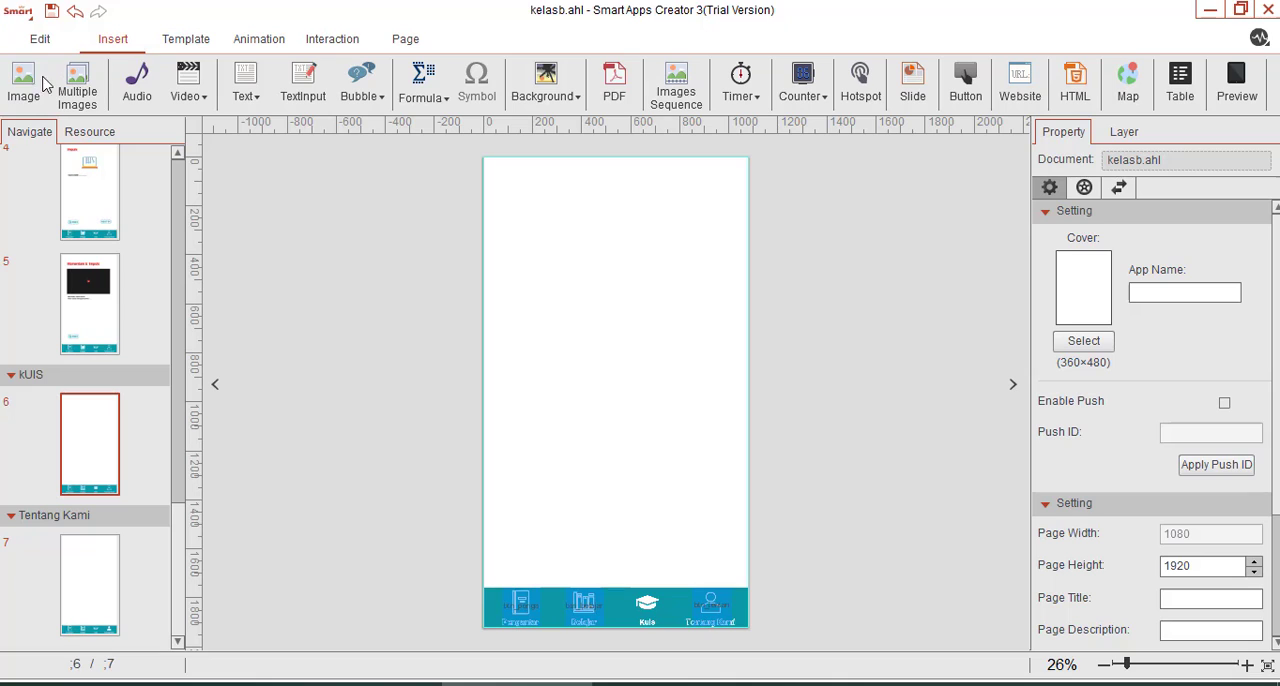
pyautogui.click(246, 92)
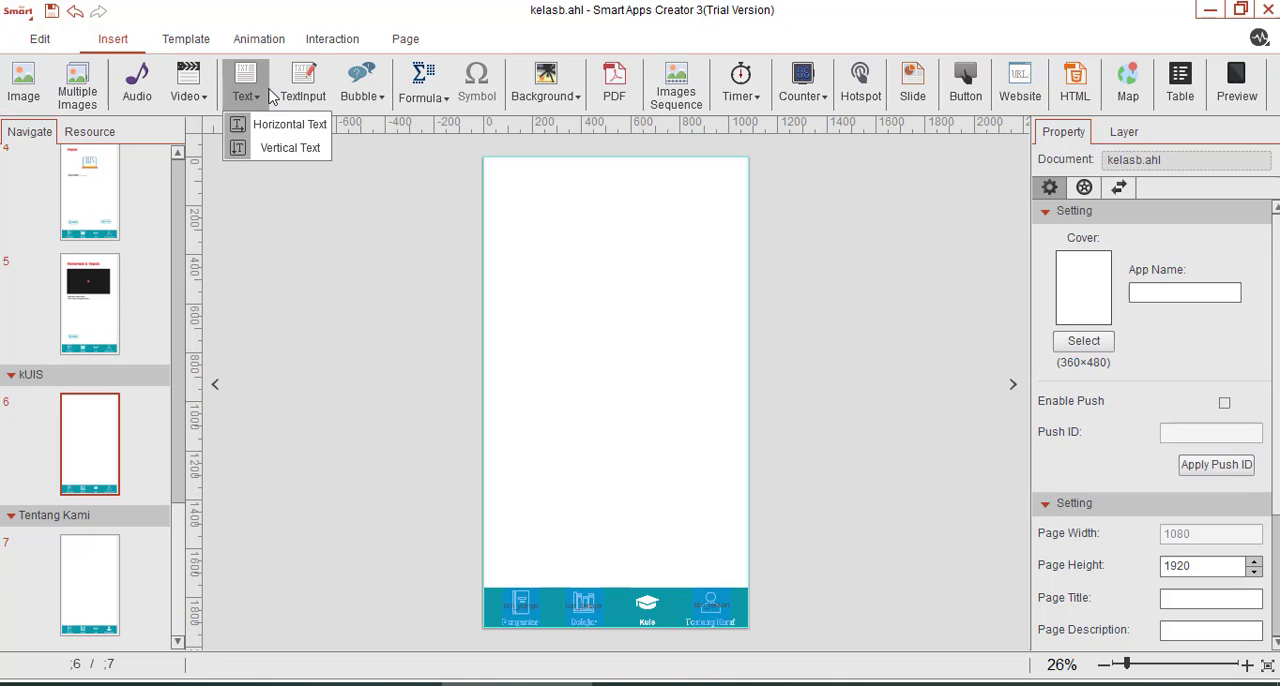
pyautogui.click(283, 125)
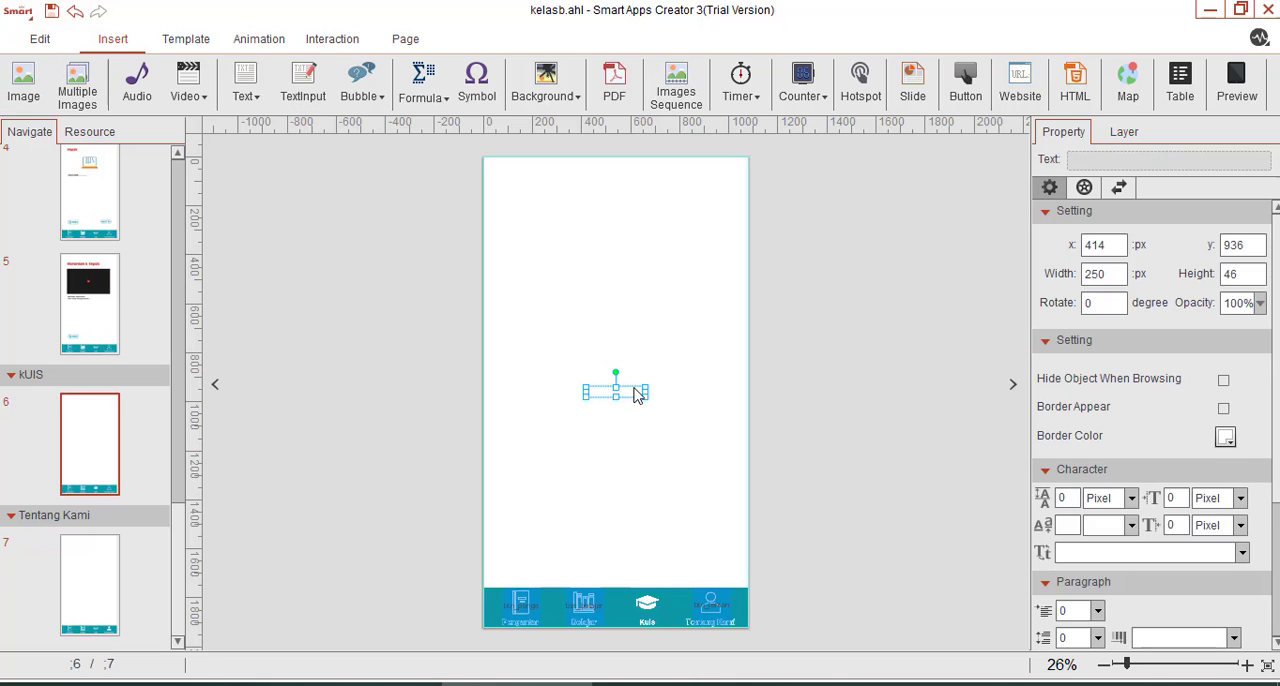
pyautogui.moveTo(644, 394); pyautogui.dragTo(722, 409)
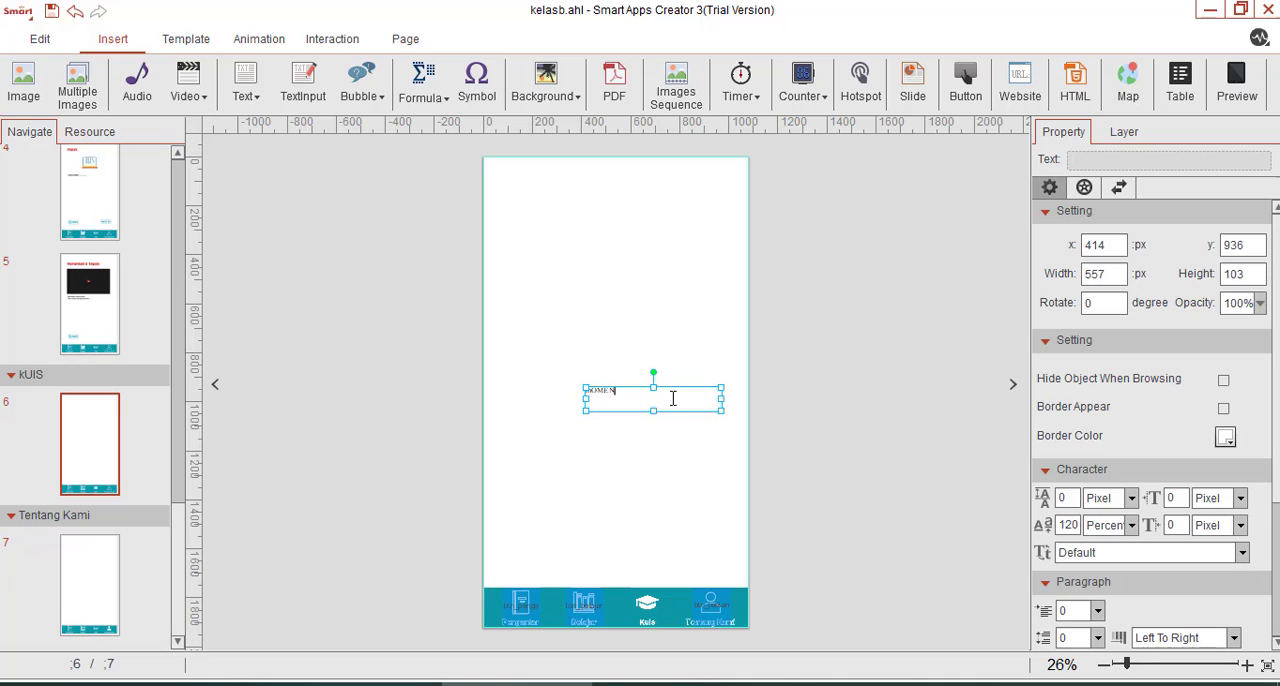
# Enter "Momentum dan Impuls" in the Kuis page's text box and set its font to Roboto.
pyautogui.press('BackSpace')
pyautogui.press('BackSpace')
pyautogui.press('BackSpace')
pyautogui.press('BackSpace')
pyautogui.press('BackSpace')
pyautogui.press('BackSpace')
pyautogui.hotkey('ctrl', 'a')
pyautogui.click(740, 312)
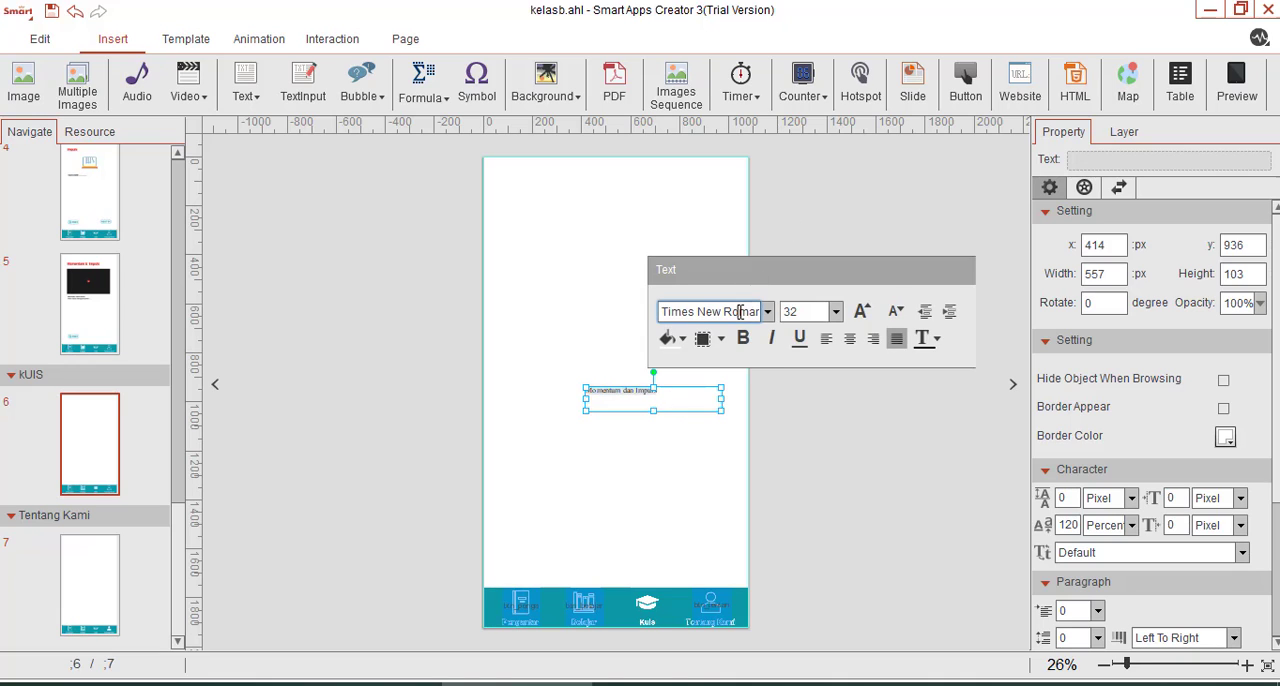
pyautogui.hotkey('ctrl', 'a')
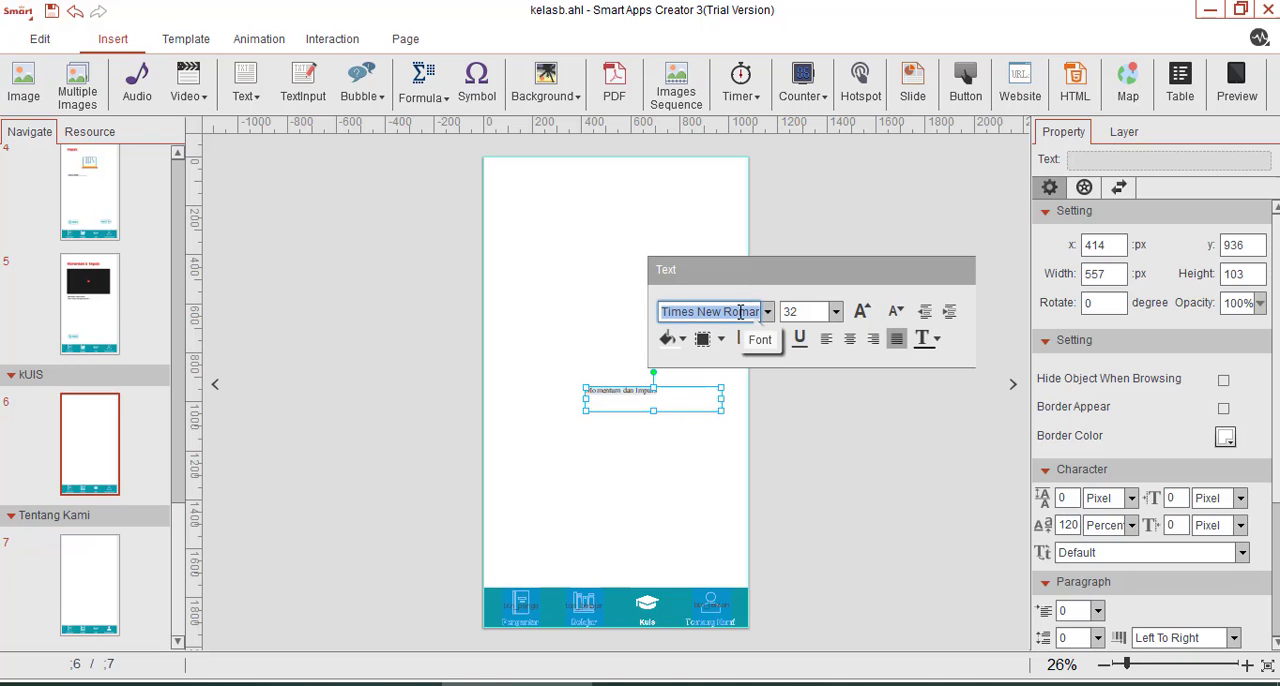
pyautogui.write('ro')
pyautogui.press('Return')
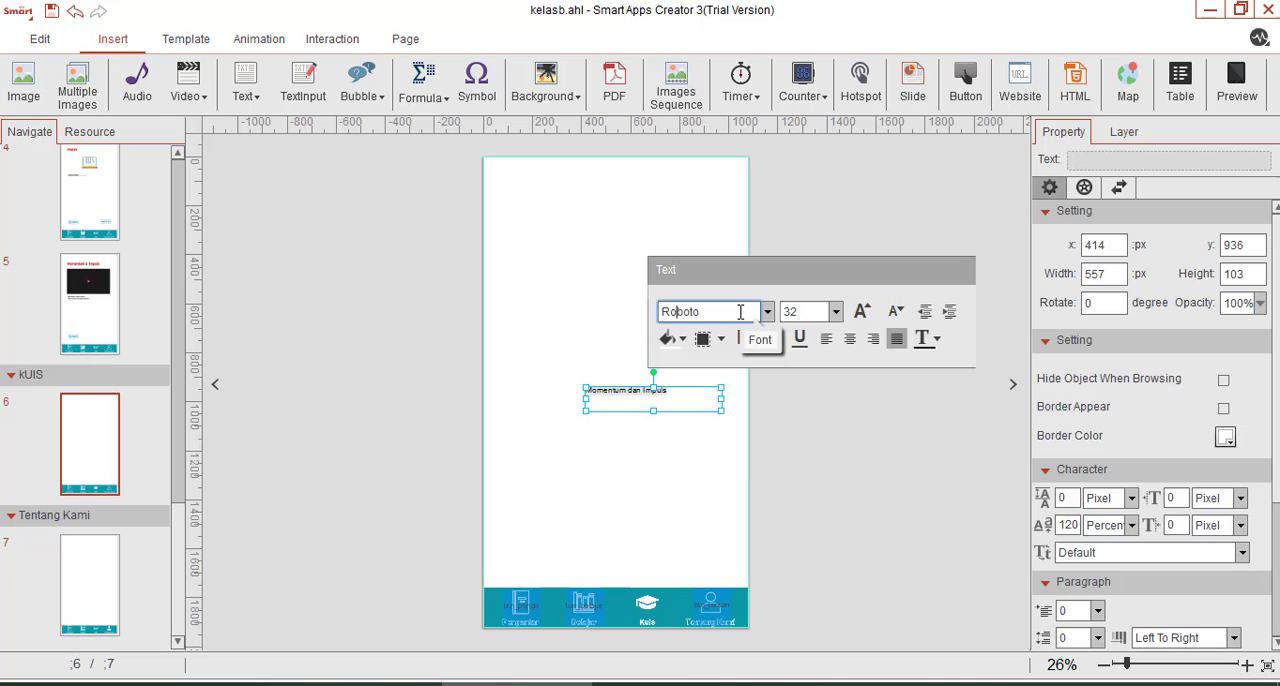
# Colour the "Momentum dan Impuls" title red and enlarge its font size to 48.
pyautogui.click(936, 340)
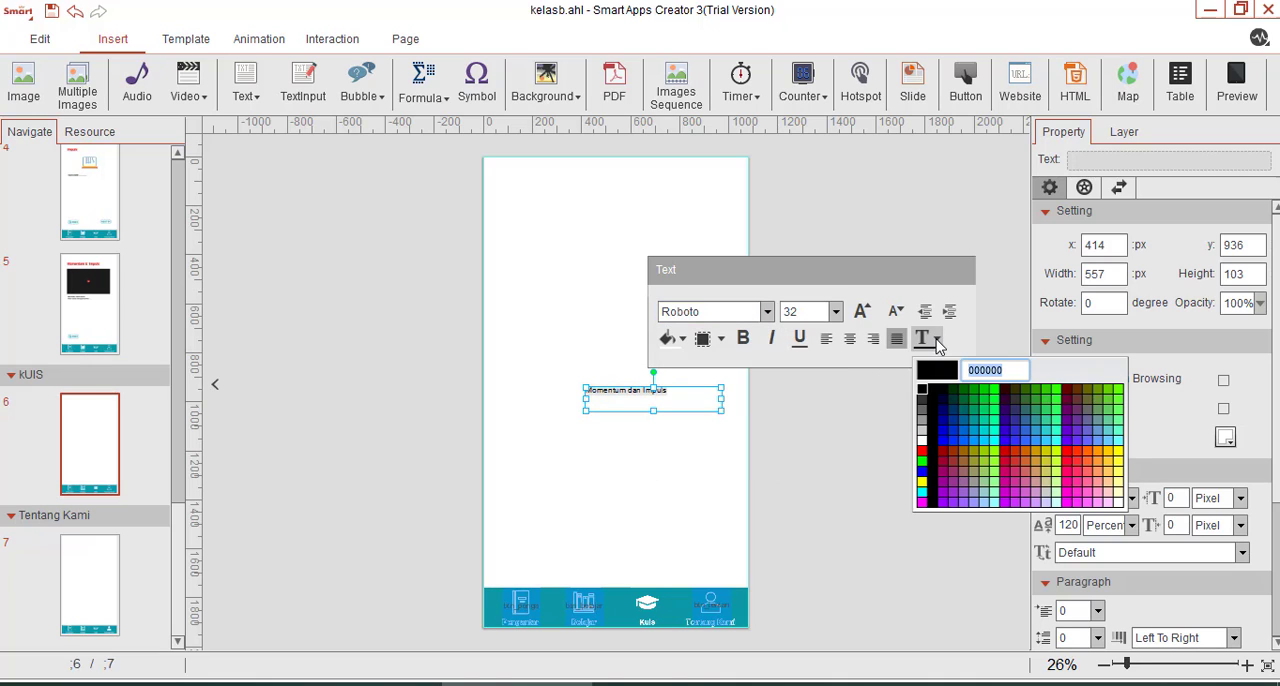
pyautogui.click(922, 453)
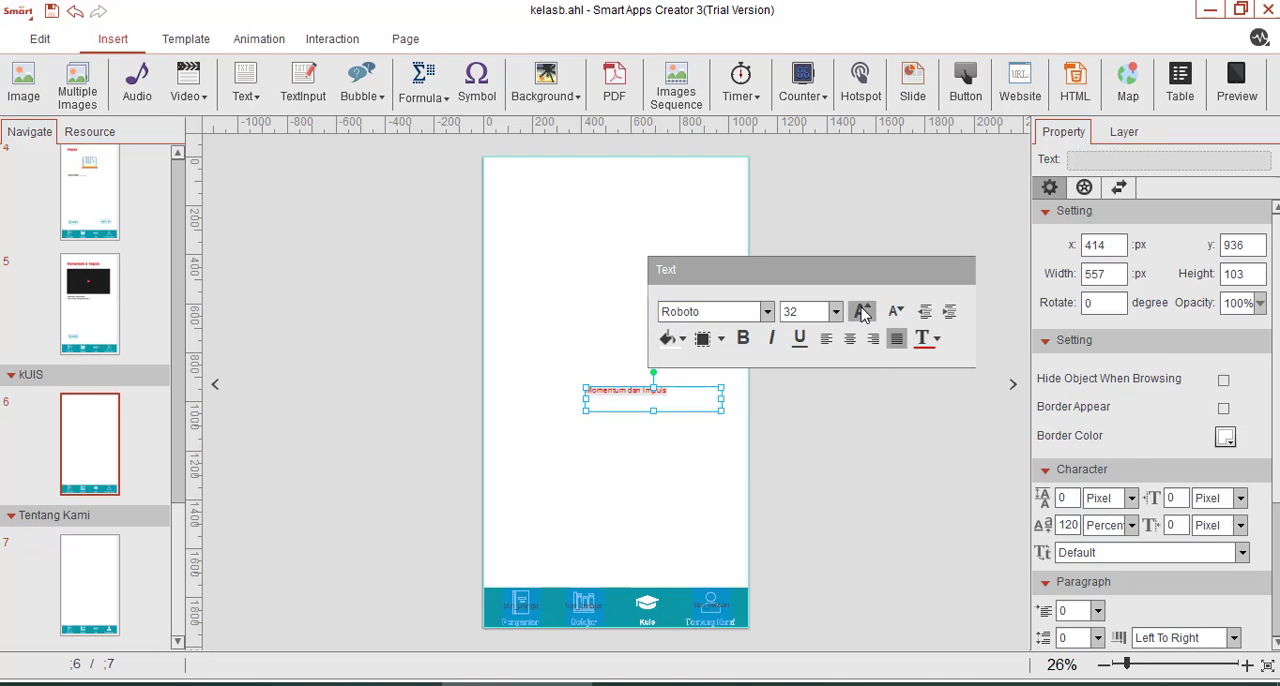
pyautogui.click(861, 311)
pyautogui.click(861, 311)
pyautogui.click(861, 311)
pyautogui.click(861, 311)
# Change the title's font to Roboto Black, enlarge it one more size and move it to the upper part of the Kuis page.
pyautogui.click(765, 312)
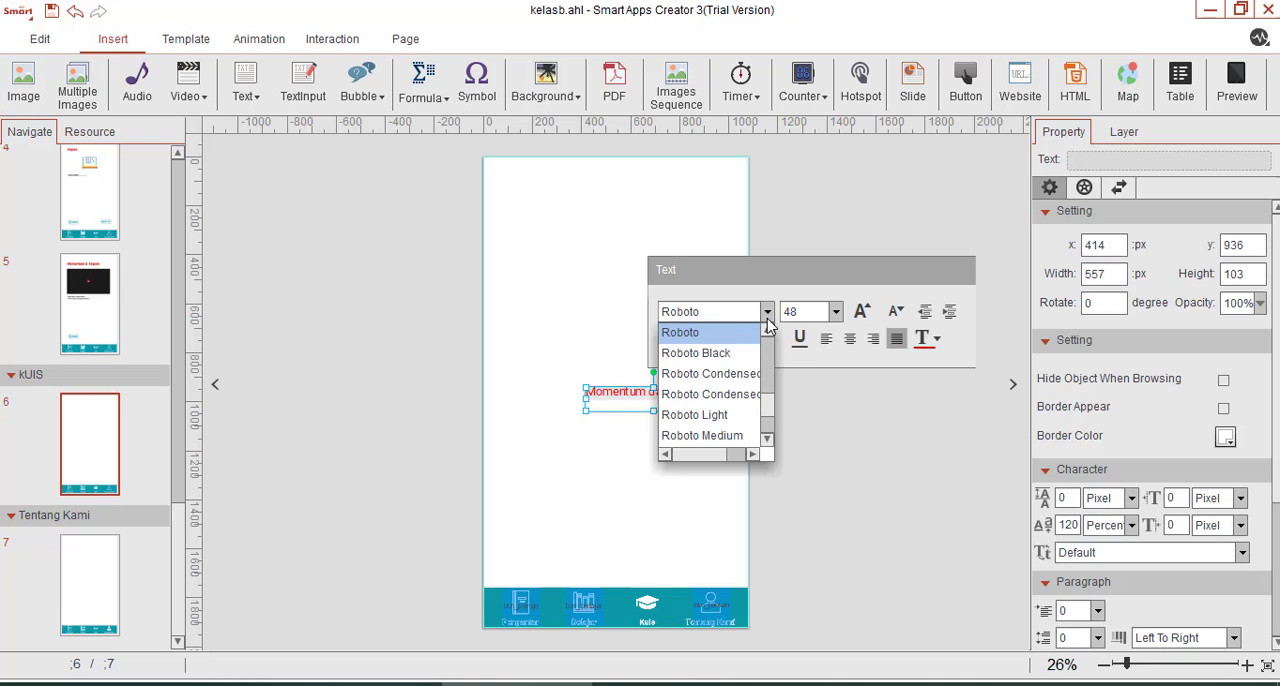
pyautogui.click(716, 357)
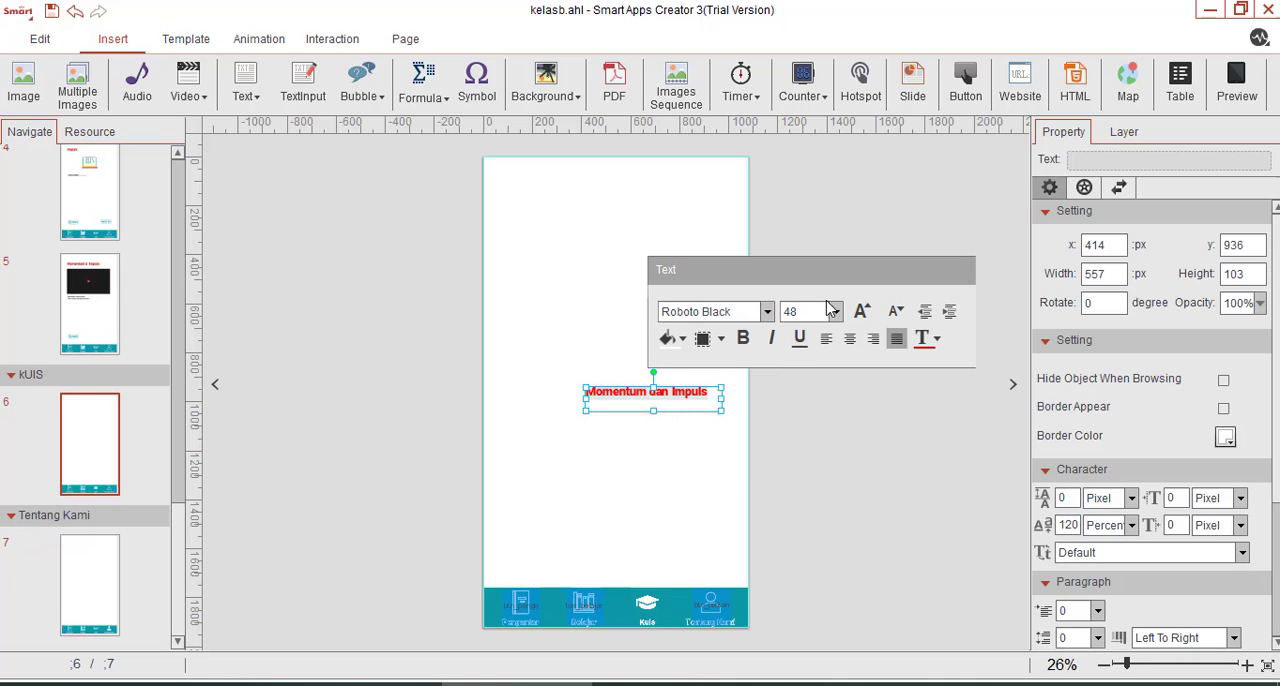
pyautogui.click(861, 311)
pyautogui.moveTo(675, 410); pyautogui.dragTo(640, 261)
pyautogui.click(646, 320)
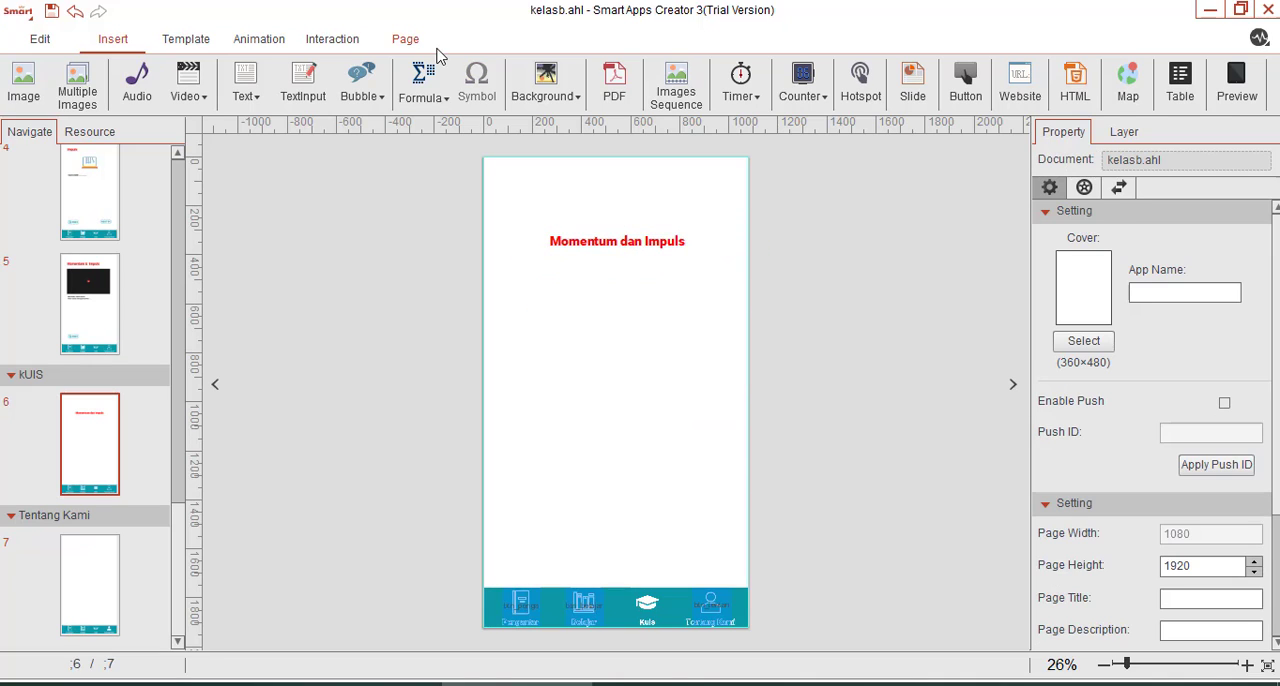
# Add a horizontal text box about 721 by 133 px reading "Kerjakan Soal berikut dengan baik dan benar" and place it just below the title.
pyautogui.click(246, 84)
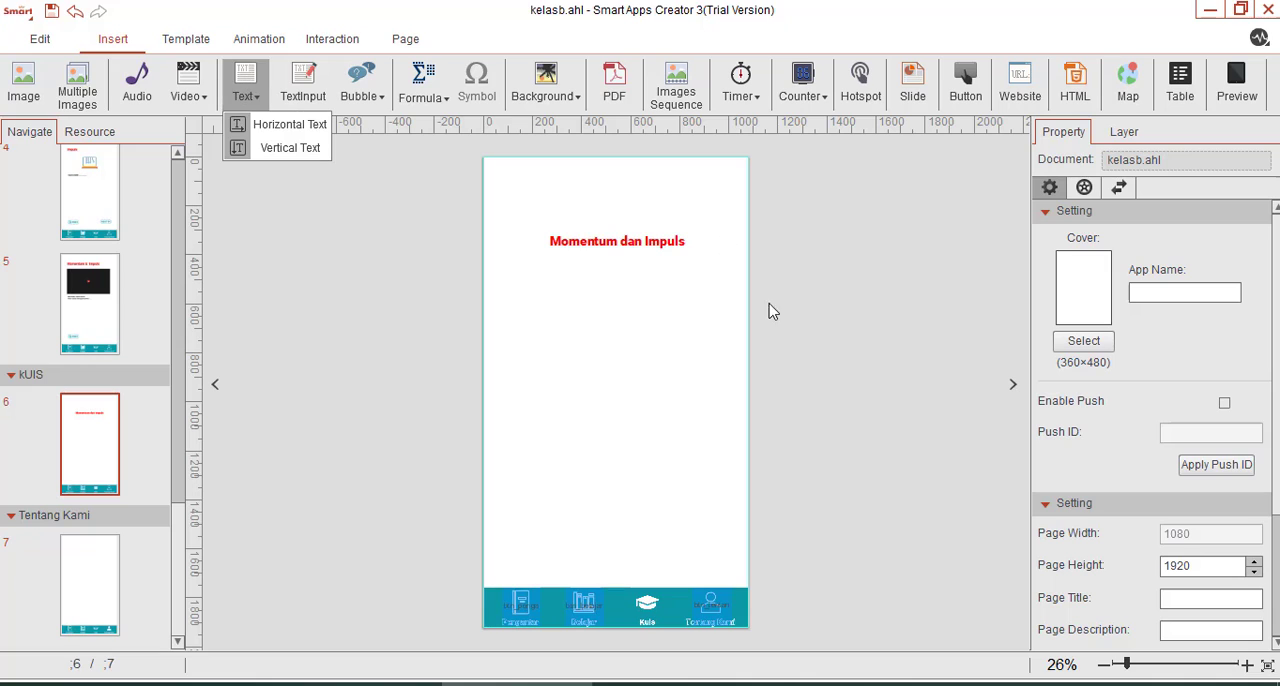
pyautogui.click(290, 124)
pyautogui.moveTo(643, 395); pyautogui.dragTo(762, 417)
pyautogui.write('Kerjakan Soal')
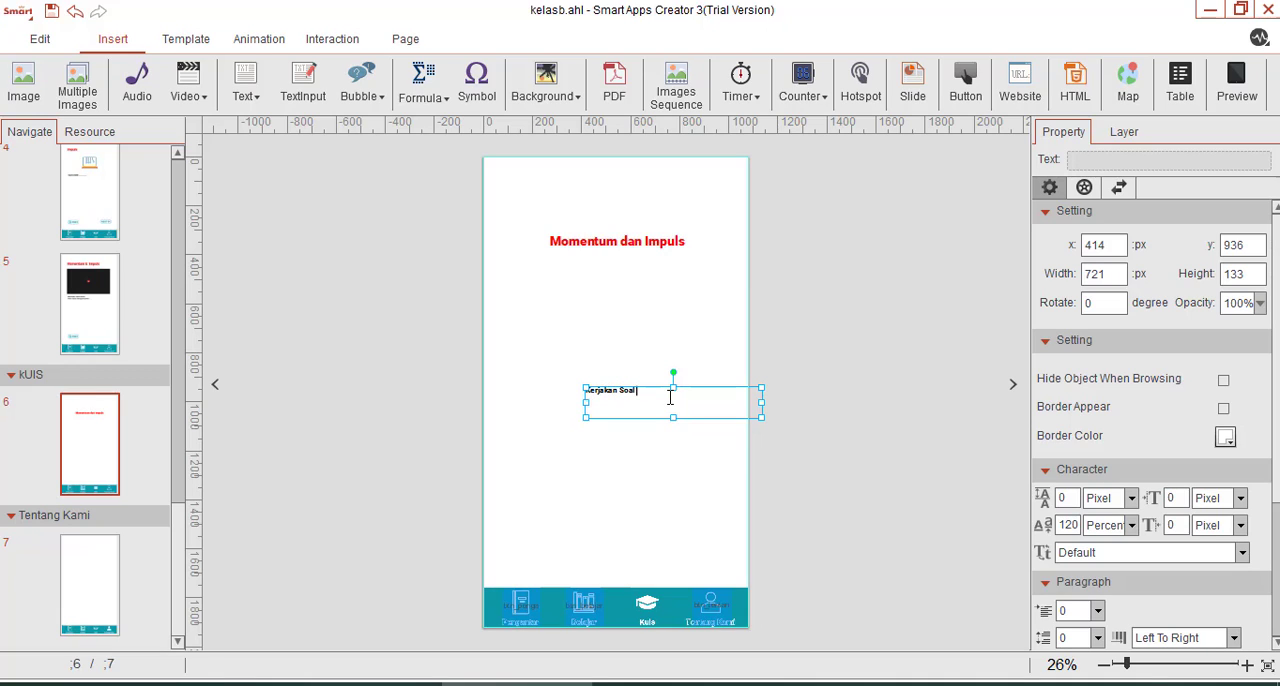
pyautogui.write(' berikut dengan baik dan benar')
pyautogui.moveTo(704, 413); pyautogui.dragTo(664, 279)
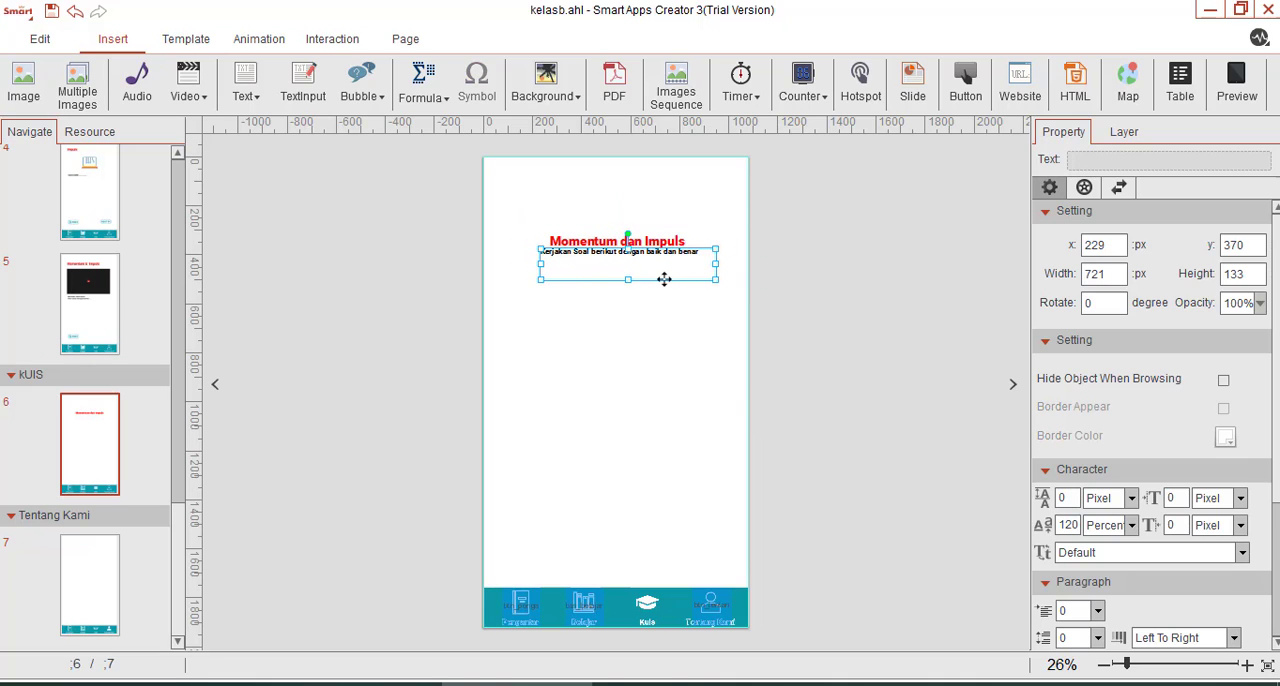
pyautogui.click(636, 348)
# Insert another horizontal text box in the middle of the Kuis page.
pyautogui.click(239, 95)
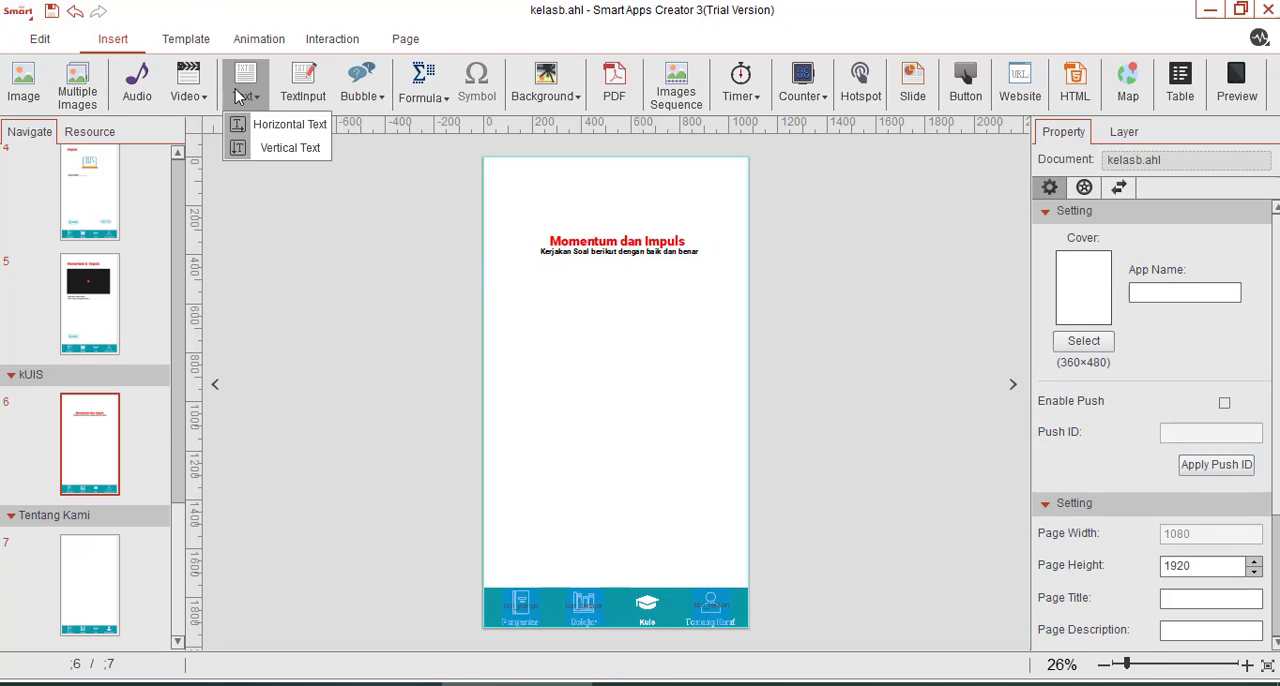
pyautogui.click(262, 123)
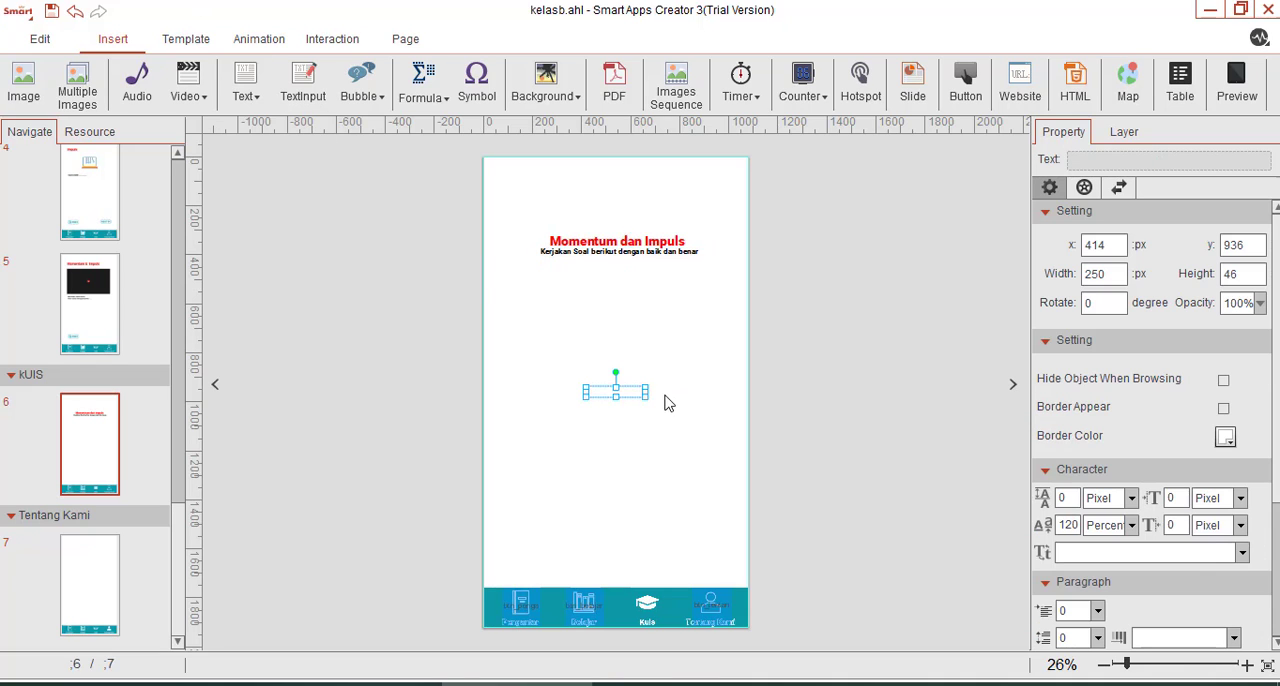